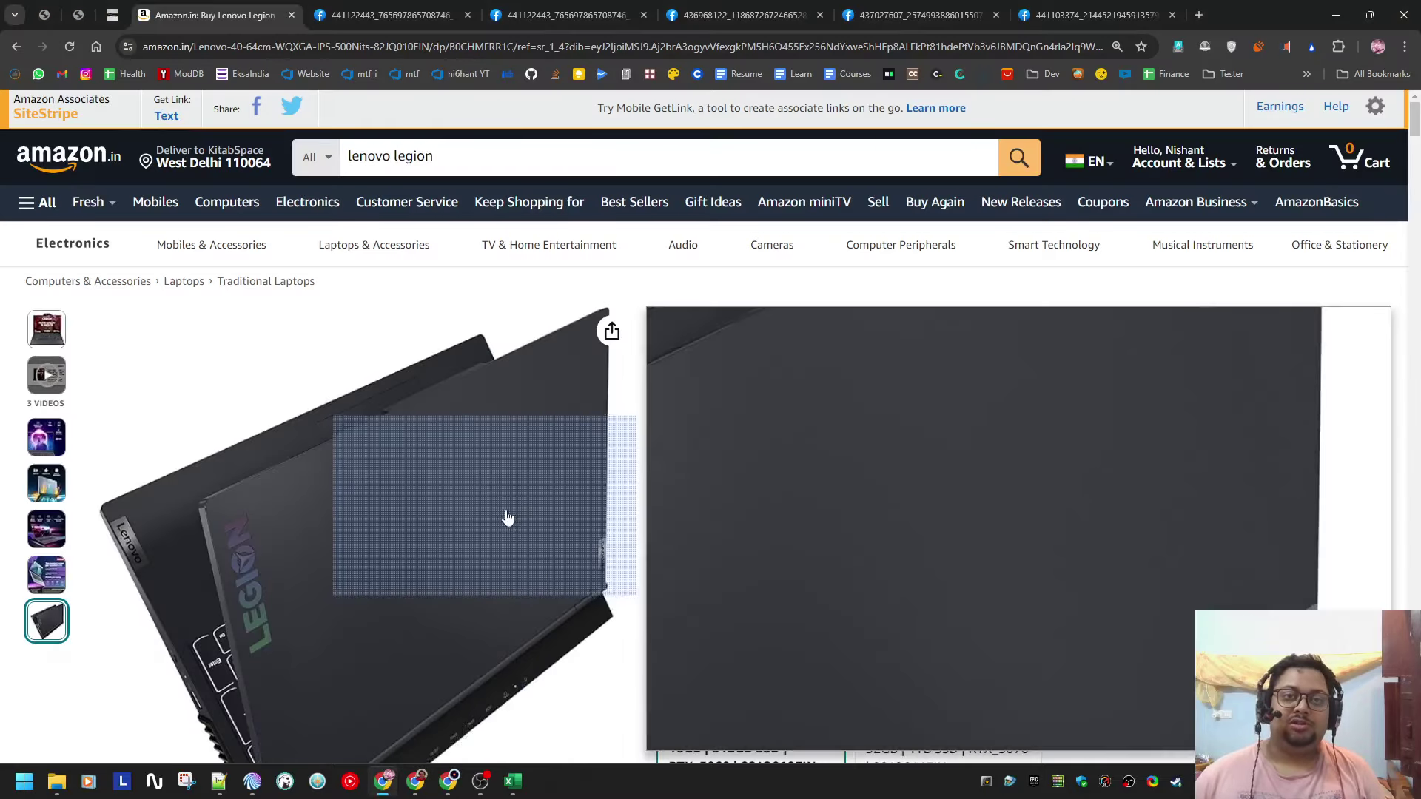
Step: Examine the processor and graphics card model in the Lenovo Legion 5 Pro listing title
scroll(782, 280, down, 1)
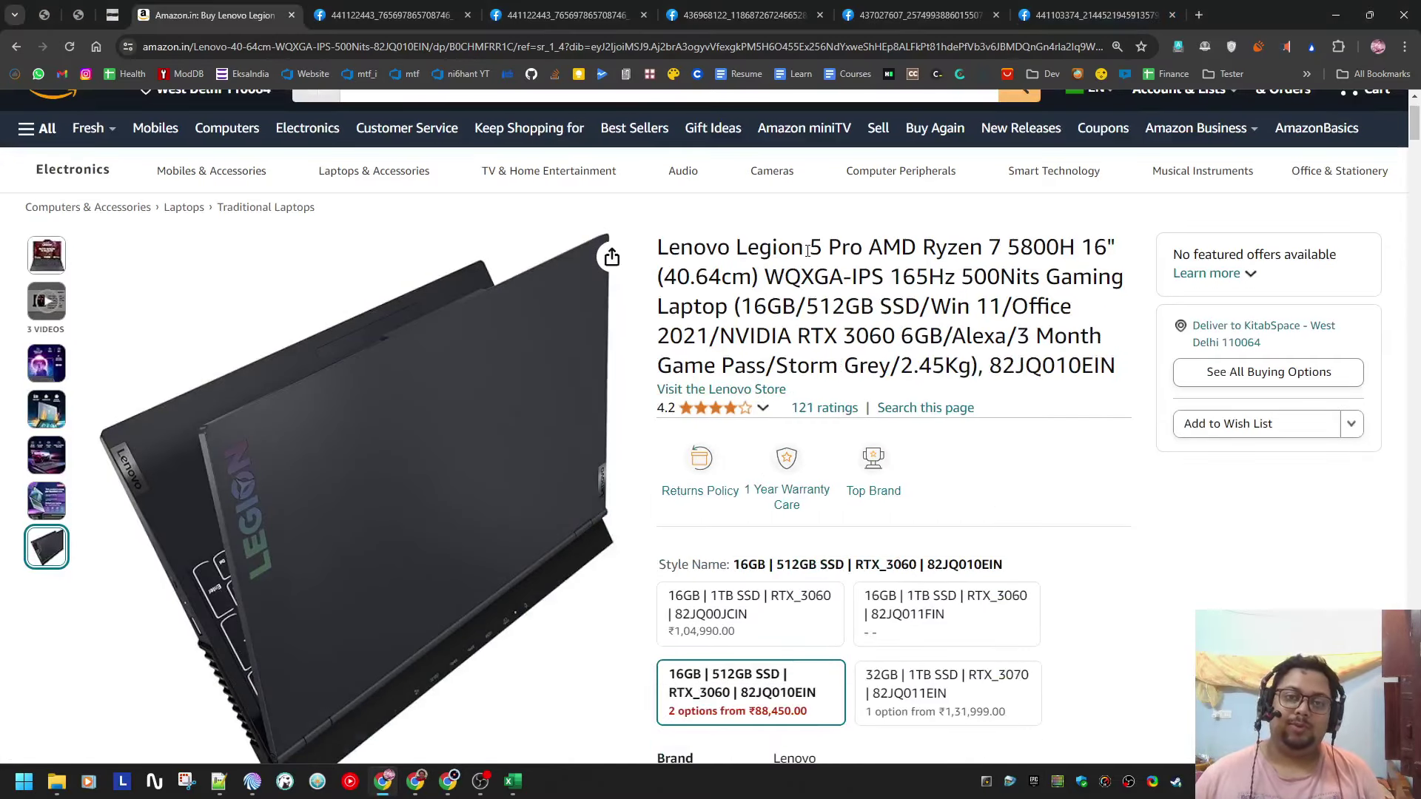
drag(1011, 247, 1071, 242)
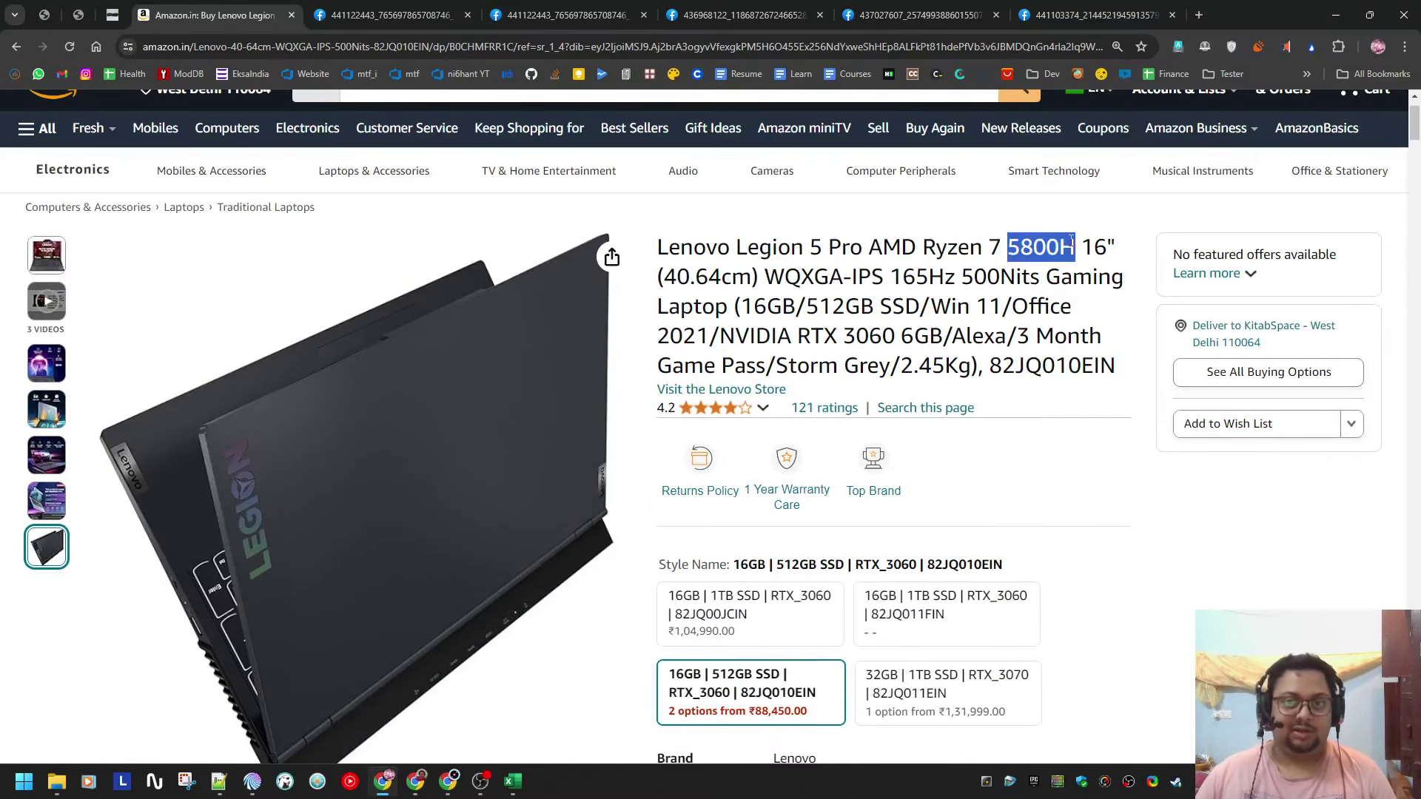
drag(844, 336, 894, 337)
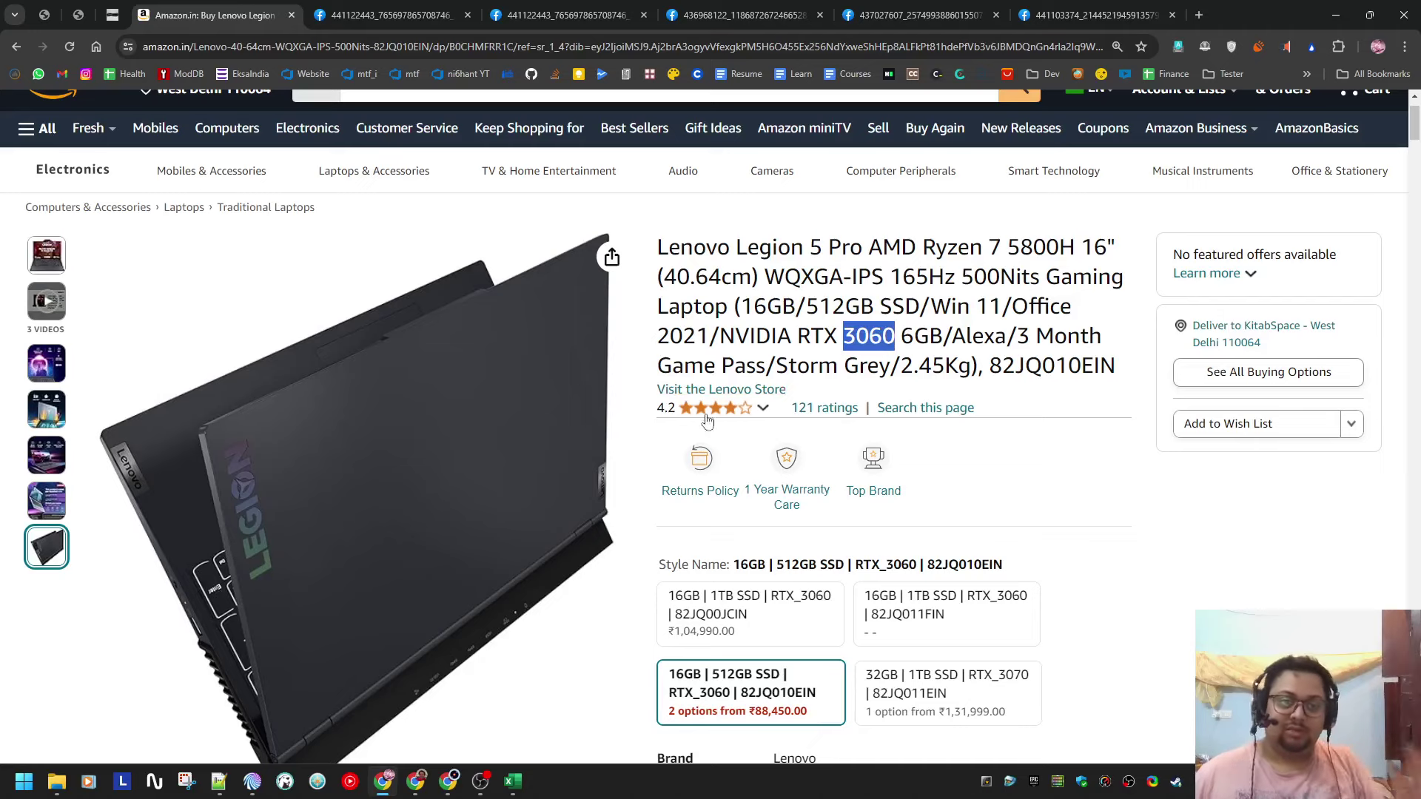
Step: Switch to the ni6hant_Lenovo_Laptop_Prices workbook in Excel and go to the "Not 100% recommeded" section of the India_Laptops sheet
mouse_move(511, 781)
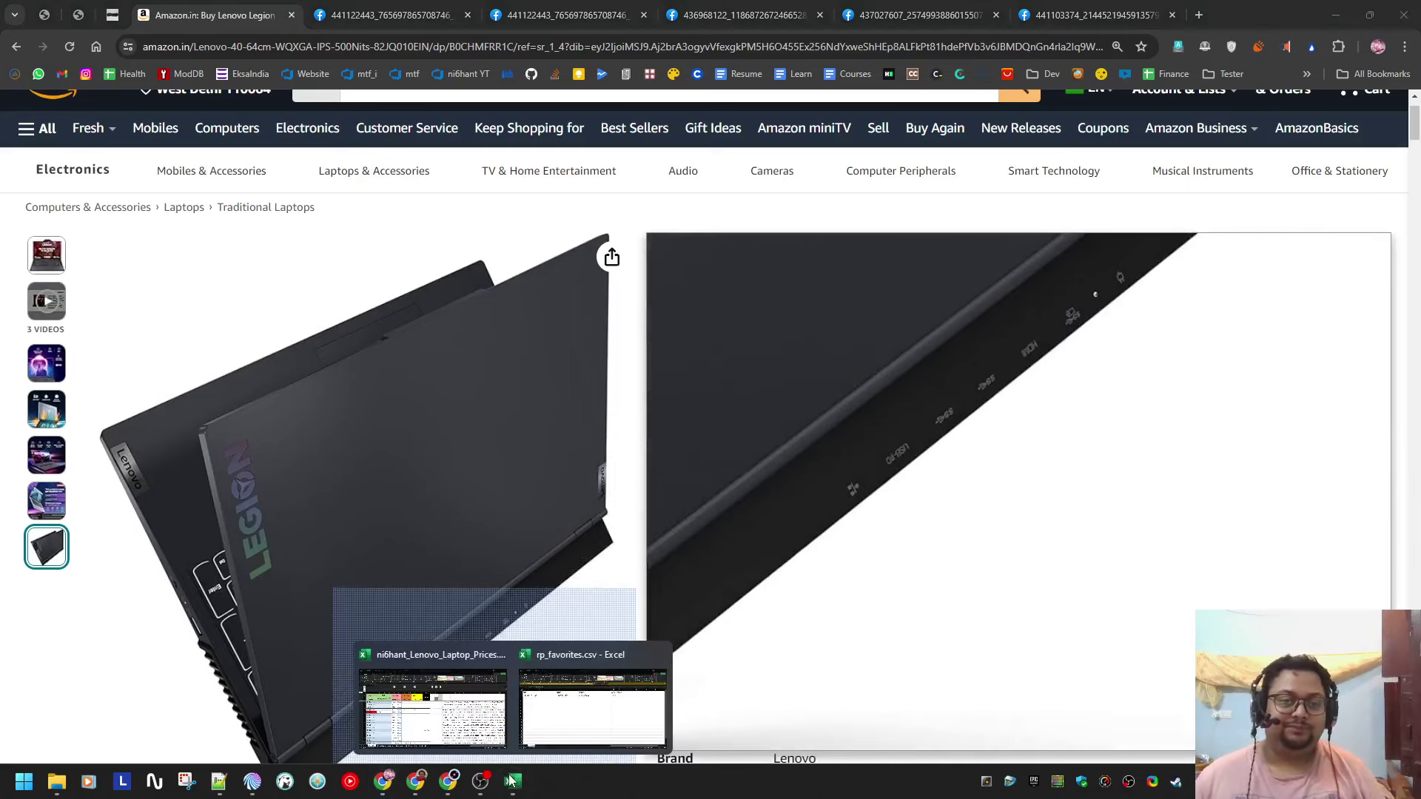
click(481, 696)
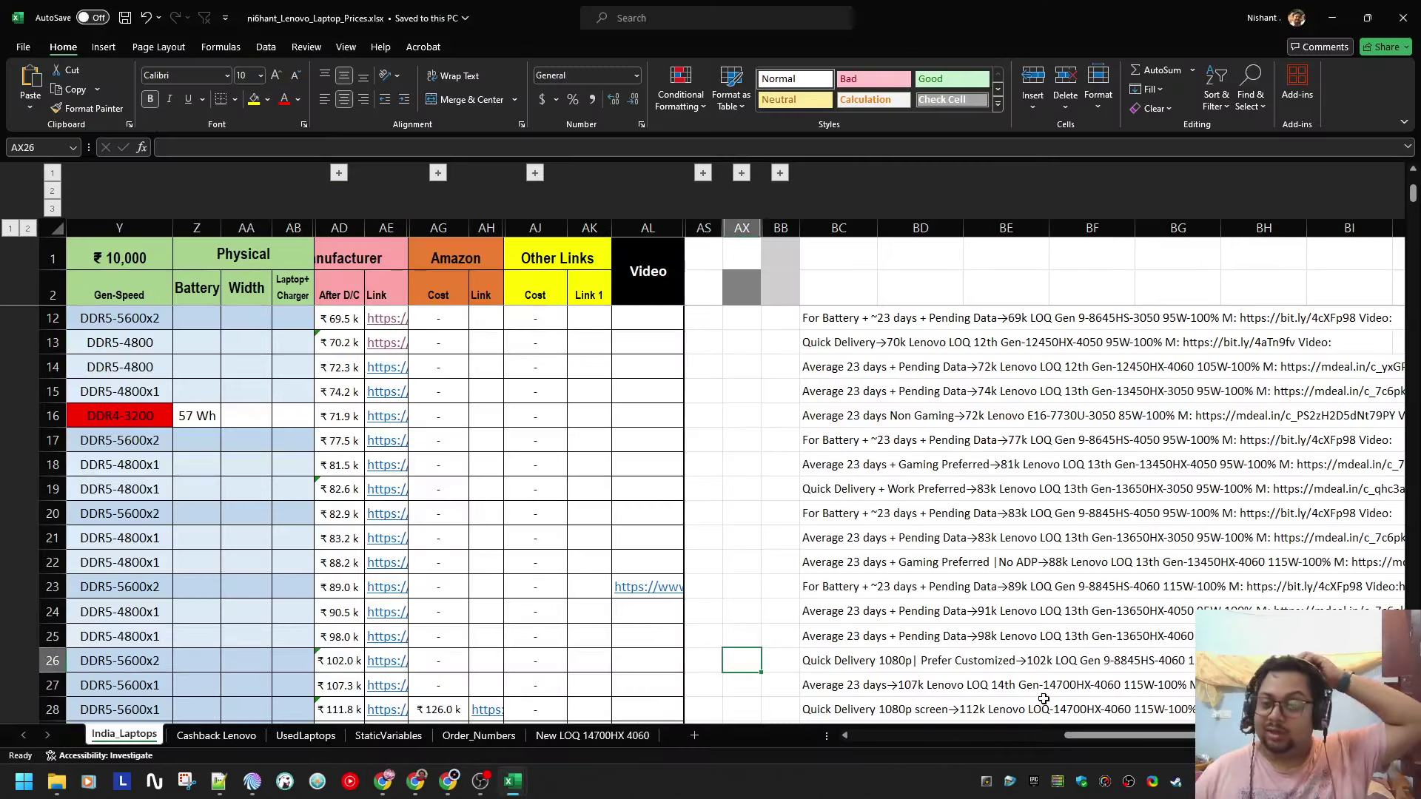
drag(1088, 735, 609, 705)
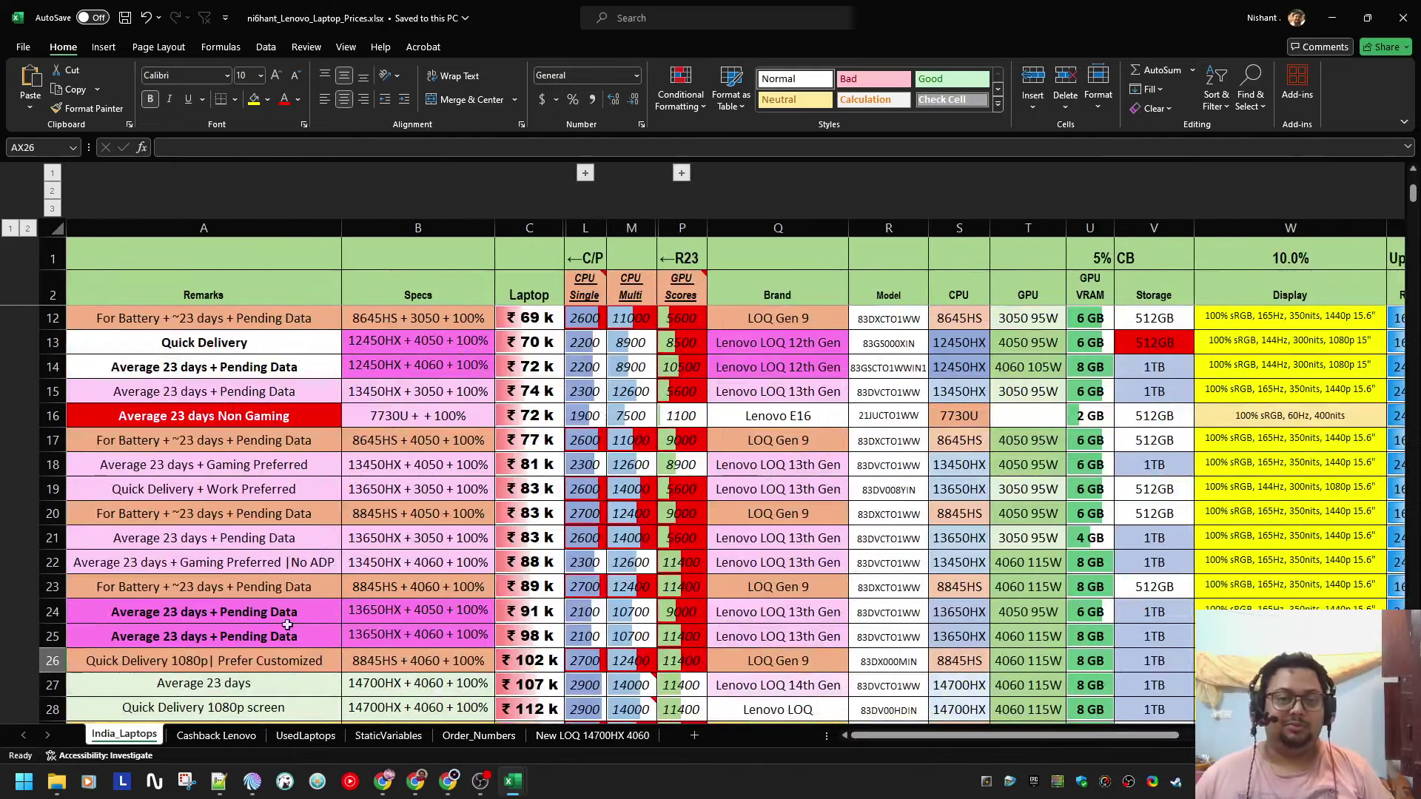
scroll(288, 625, down, 7)
scroll(138, 626, down, 5)
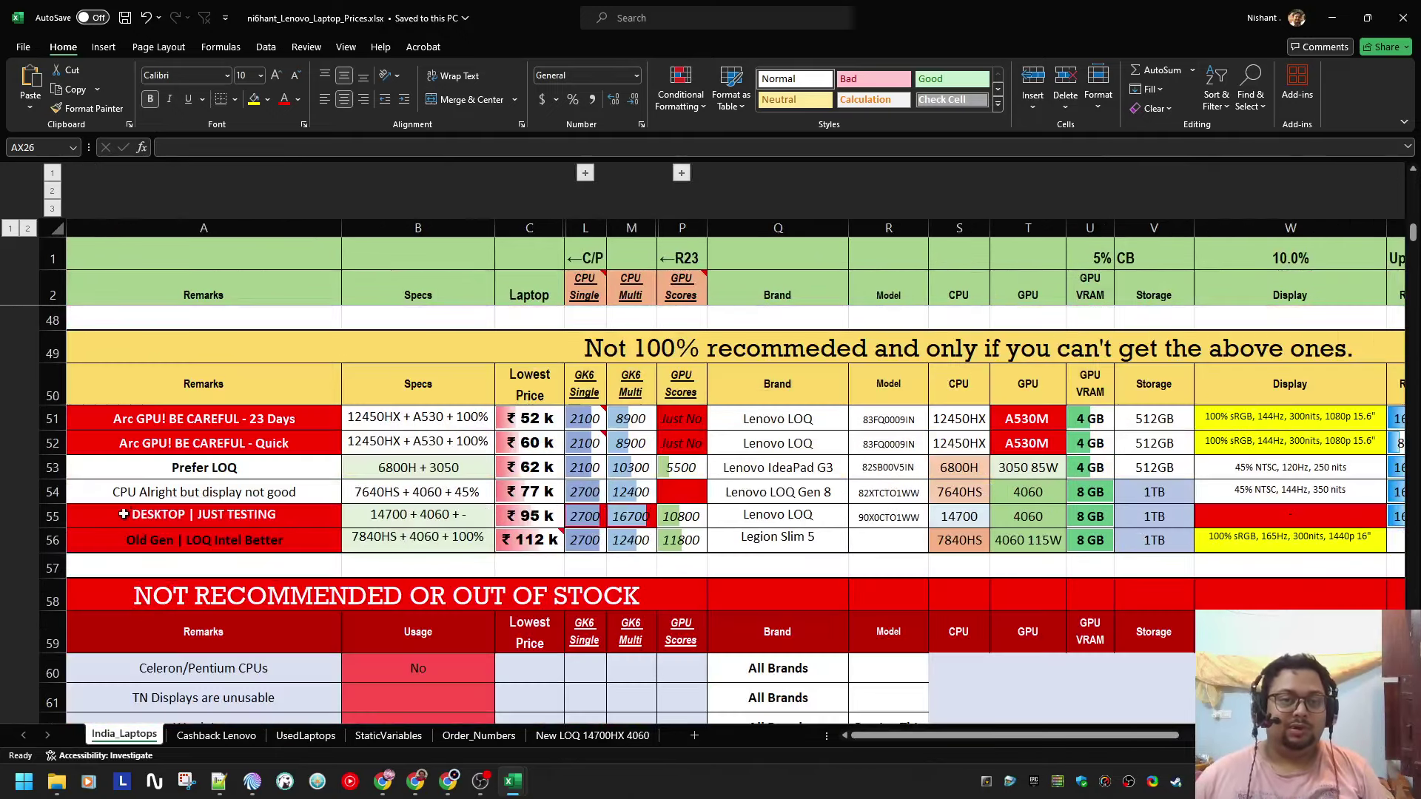
click(52, 516)
click(291, 521)
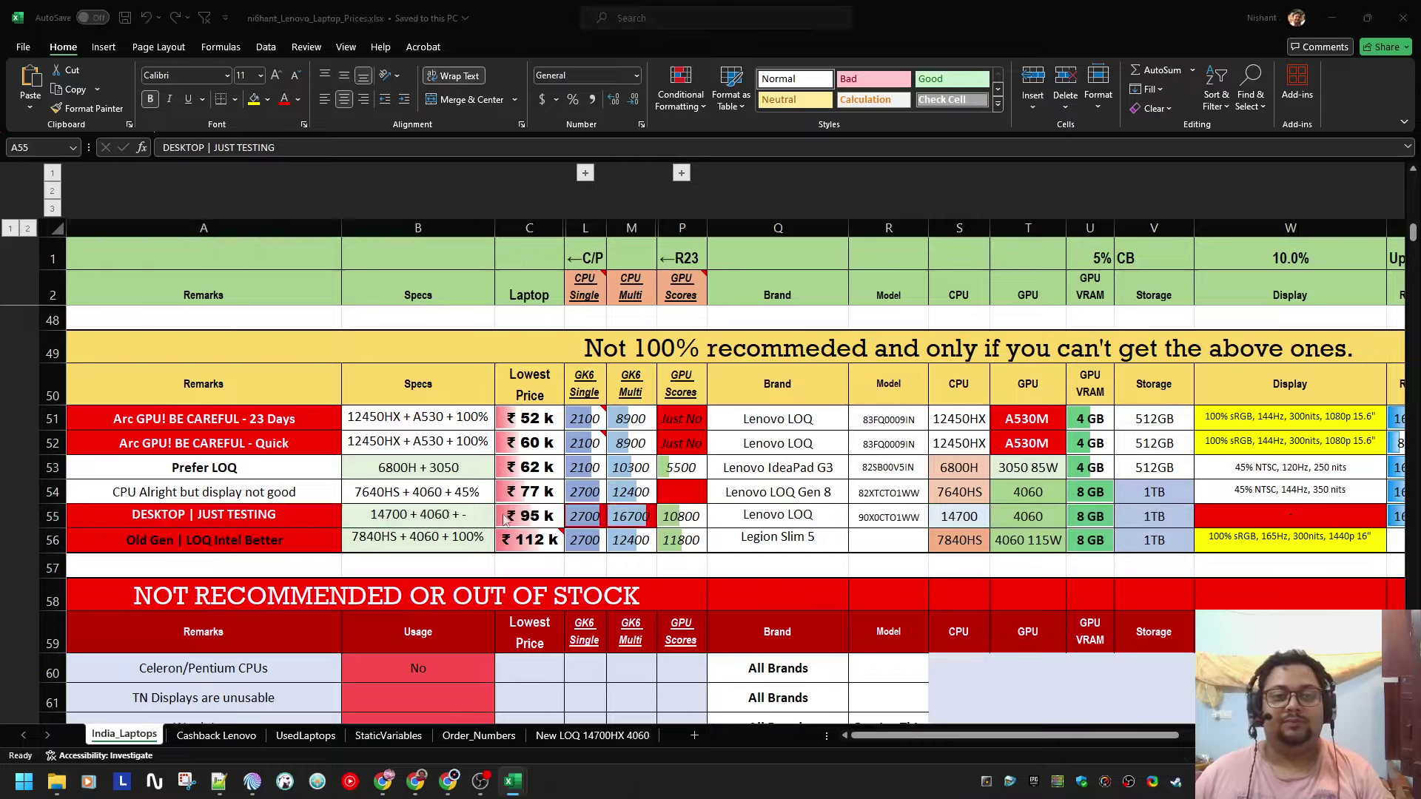
Step: Copy the model number 82JQ010EIN from the Amazon listing in the browser and search the Excel laptop sheet for it
key(alt+Tab)
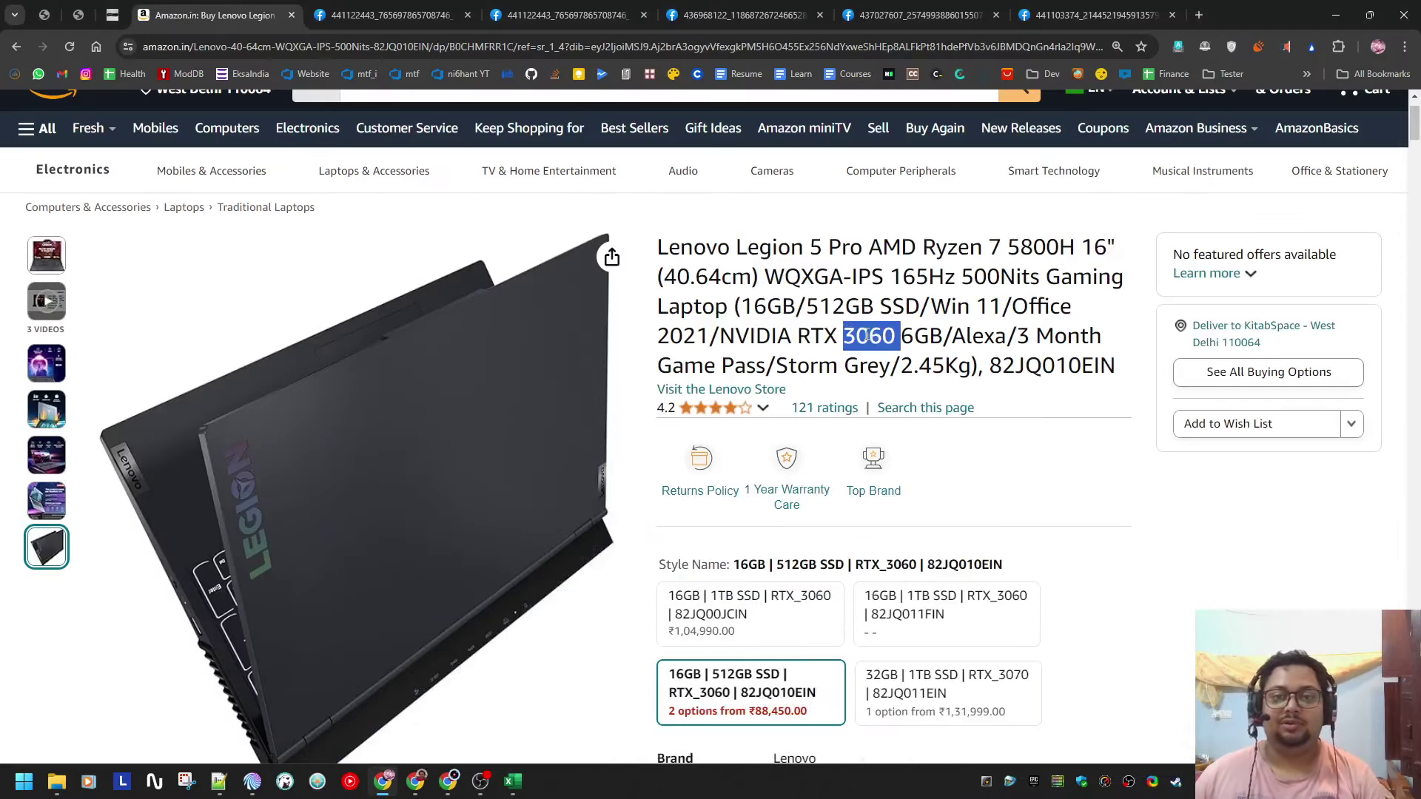
double_click(1033, 257)
double_click(1064, 369)
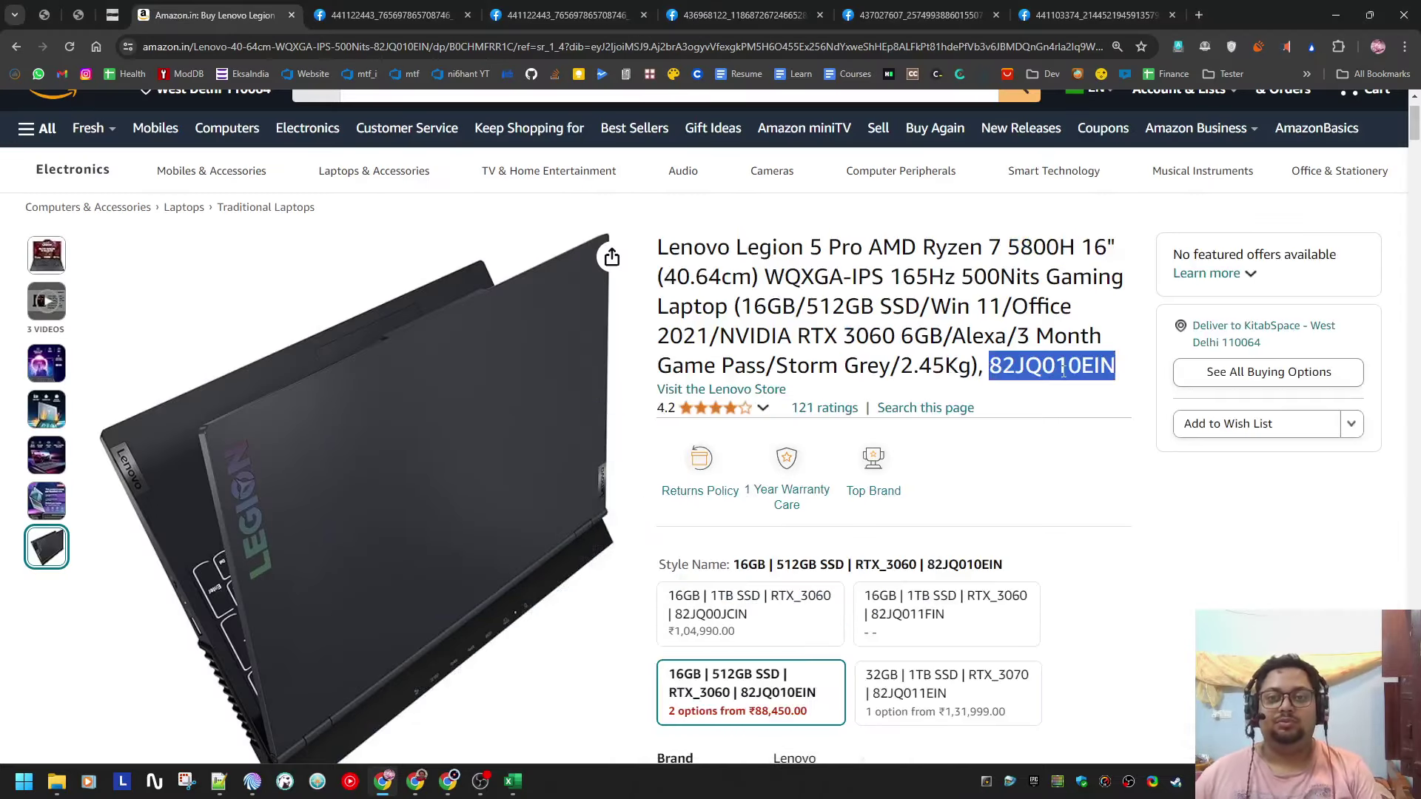
key(ctrl+c)
key(alt+Tab)
click(803, 470)
key(ctrl+f)
key(ctrl+v)
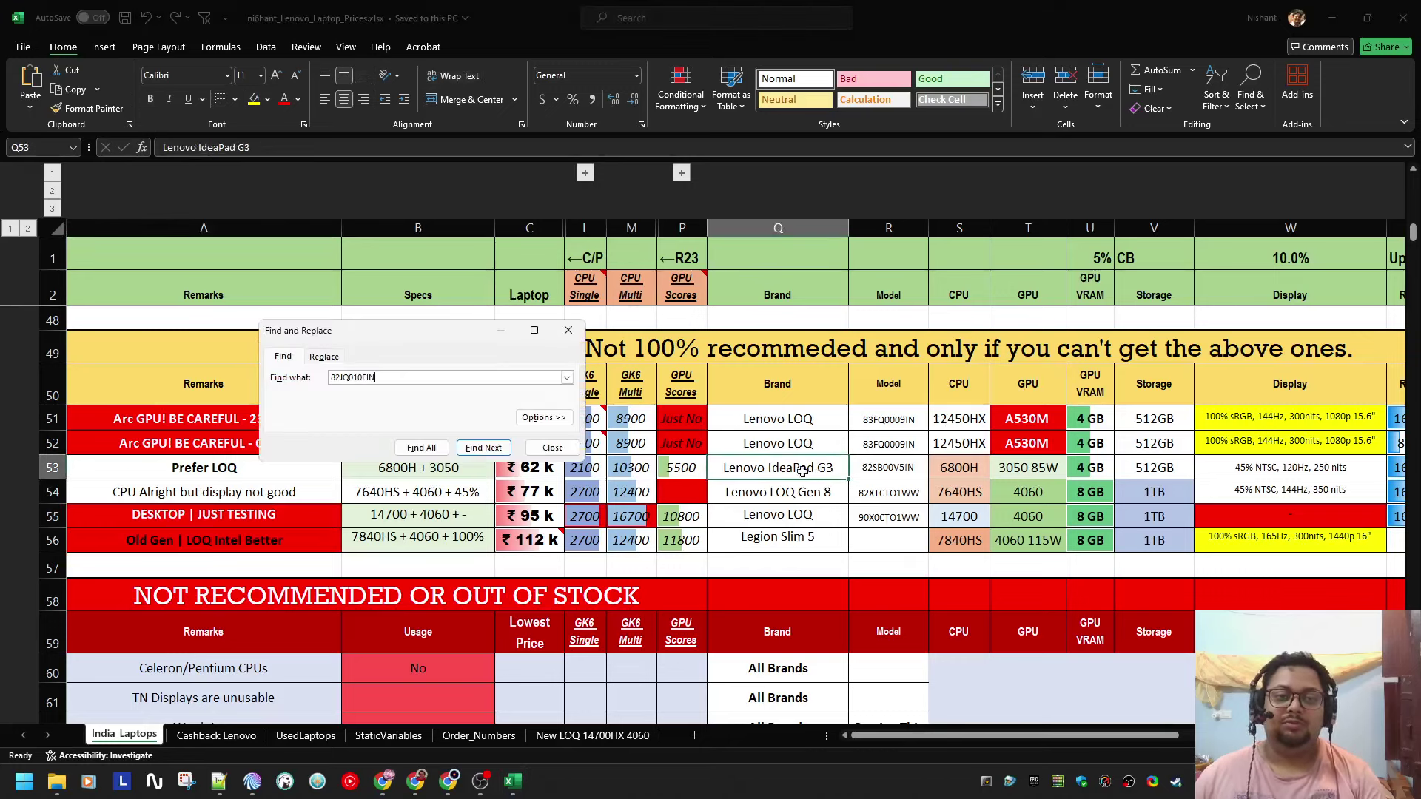
key(Return)
key(Return)
key(Escape)
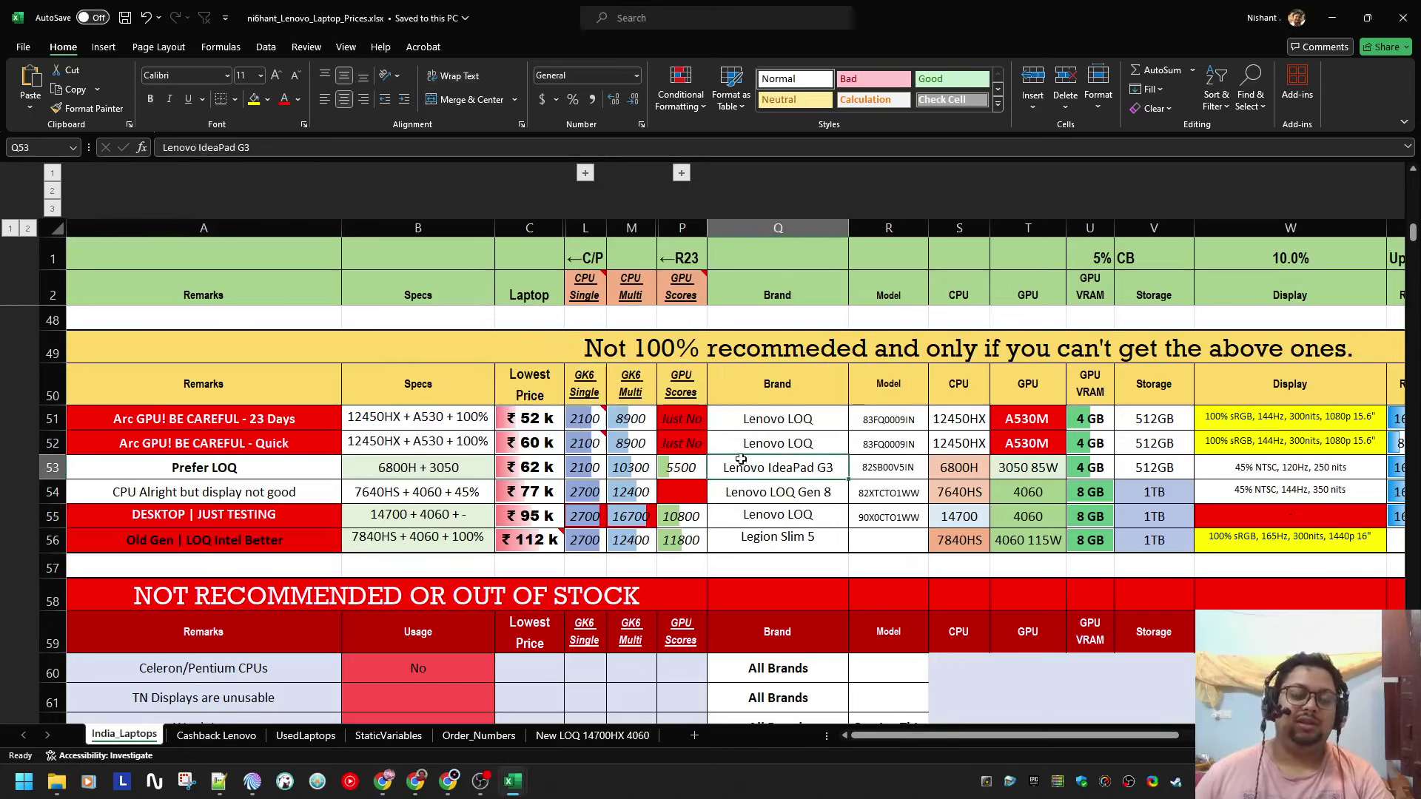
Step: Insert a blank row above the "CPU Alright but display not good" laptop in row 54
click(68, 494)
key(alt+Tab)
mouse_move(434, 492)
key(alt+Tab)
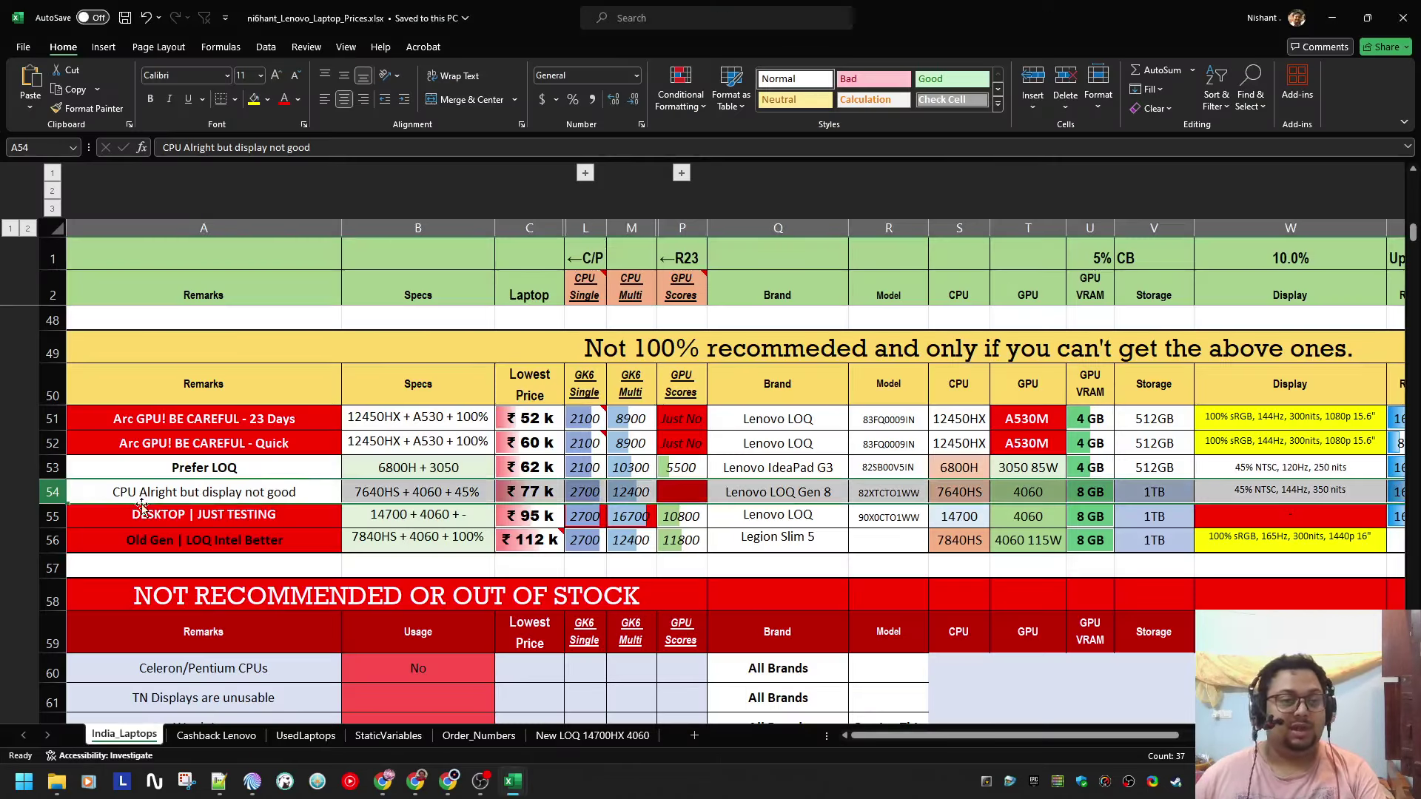
right_click(51, 492)
click(145, 329)
key(Right)
Step: Copy the Specs formula from B52 down through row 57, including the new row 54
key(alt+Tab)
key(alt+Tab)
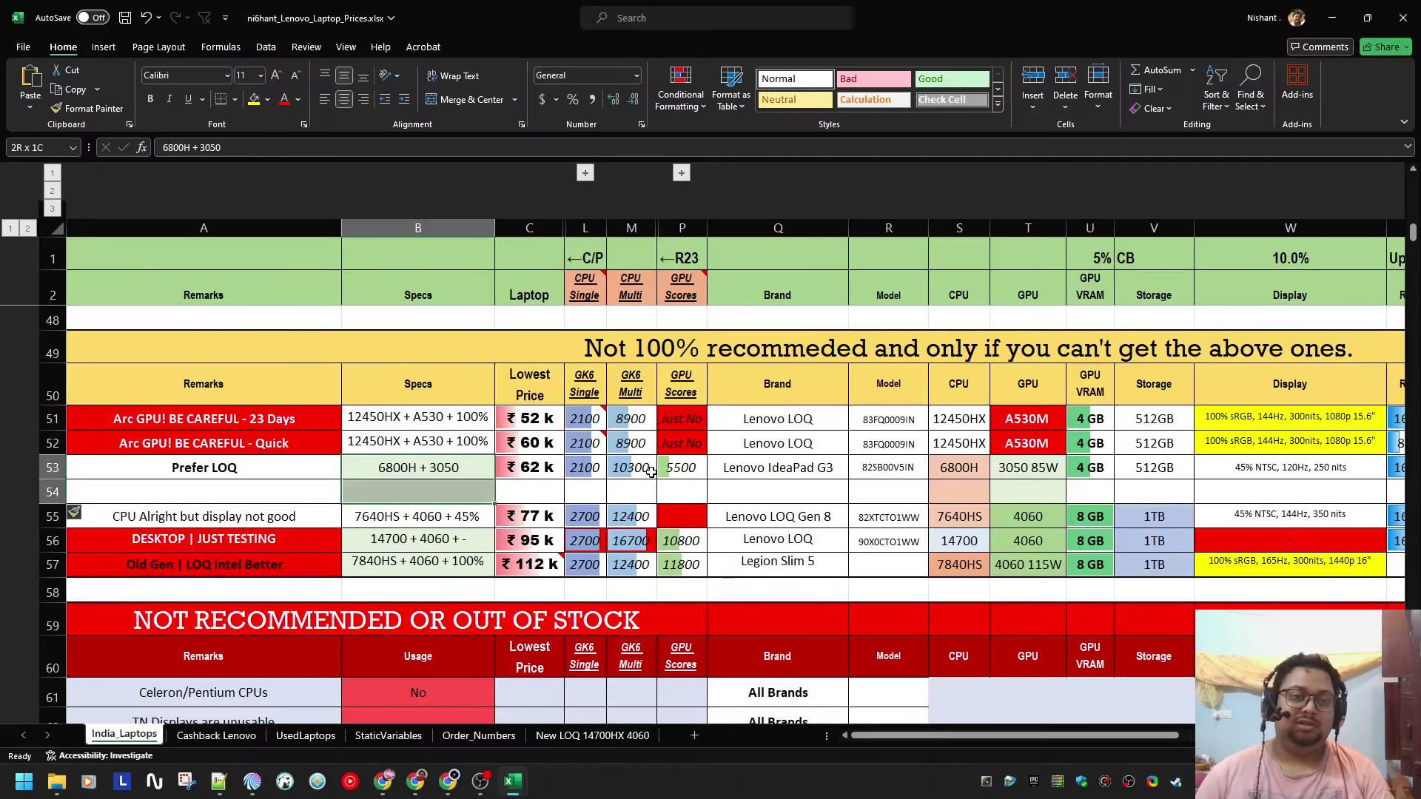
key(alt+Tab)
key(alt+Tab)
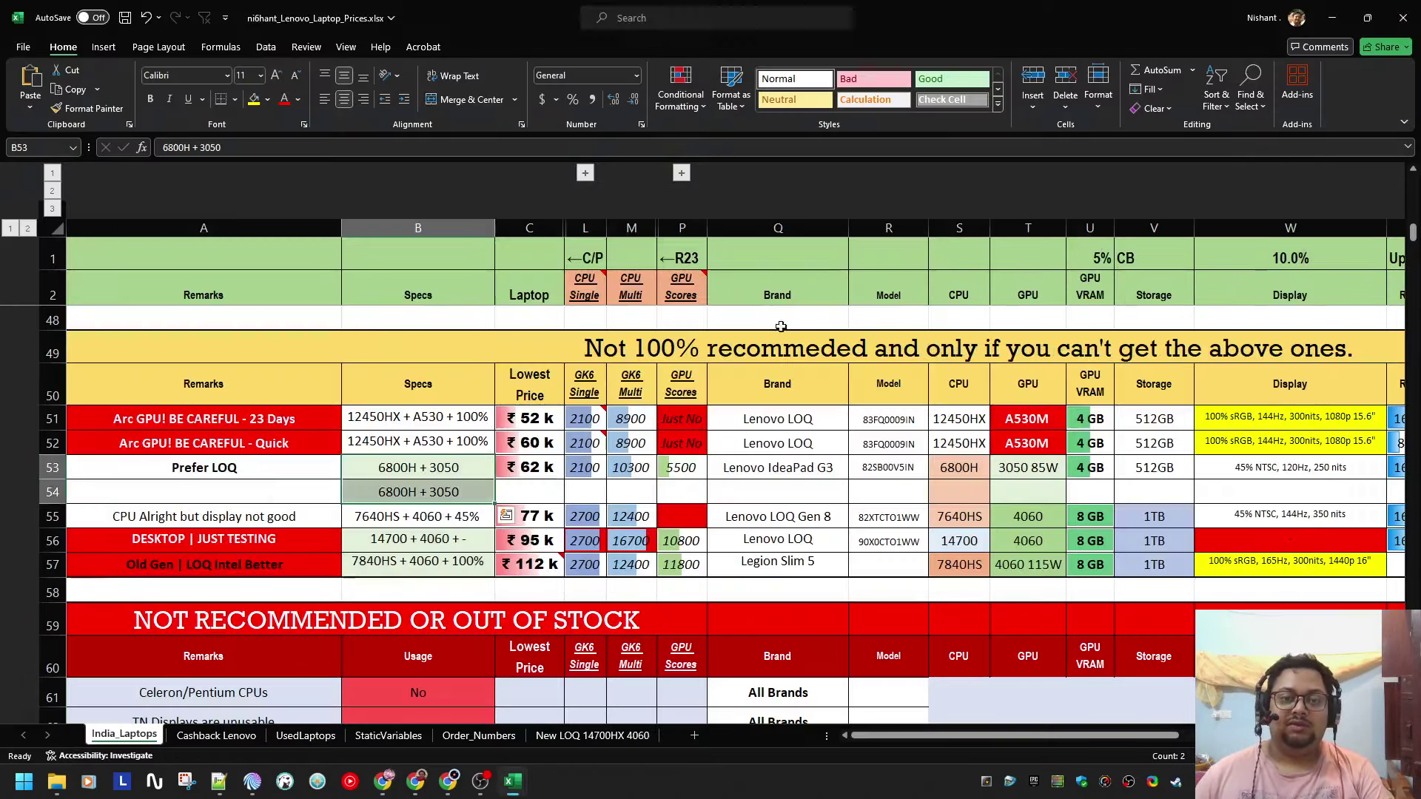
click(460, 438)
key(ctrl+c)
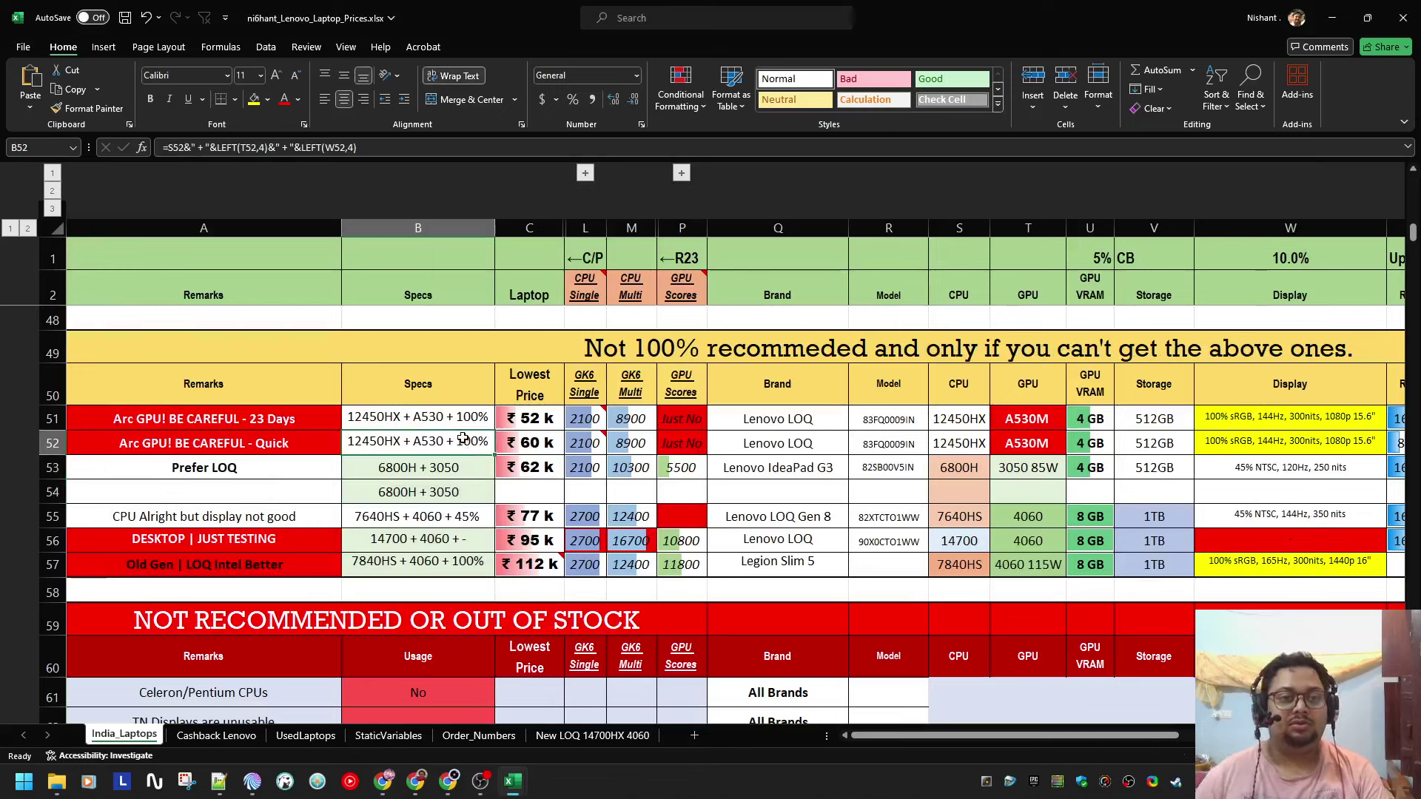
key(shift+Down)
key(shift+Down)
key(shift+Down)
key(shift+Down)
key(shift+Down)
key(ctrl+v)
Step: Fill the Lowest Price formula from C53 down into the new row 54
key(Right)
key(Down)
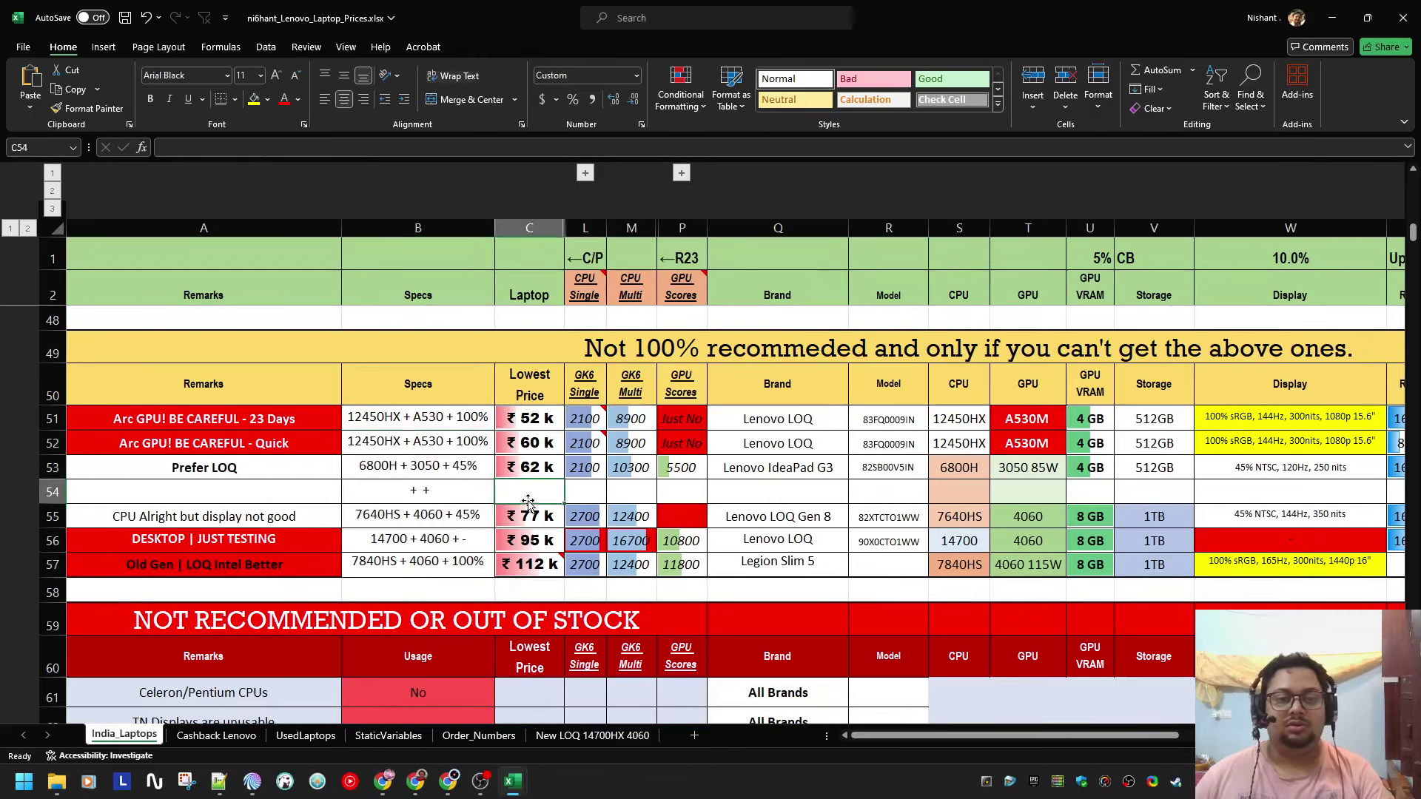
key(shift+Down)
key(ctrl+d)
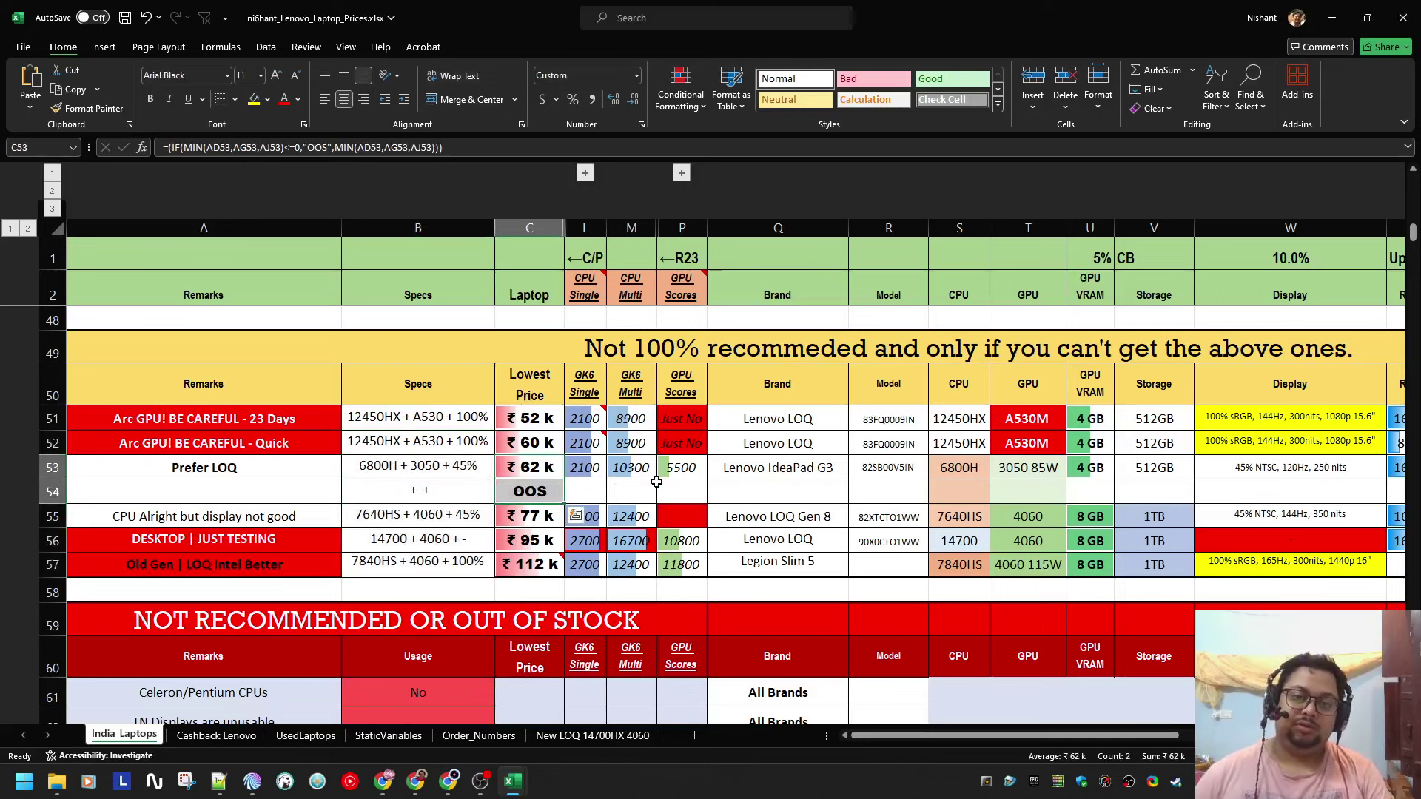
Step: Copy "Lenovo Legion 5 Pro" from the Amazon listing in the browser into the Brand cell of row 54 in Excel
click(779, 466)
key(alt+Tab)
key(alt+Tab)
click(766, 492)
key(alt+Tab)
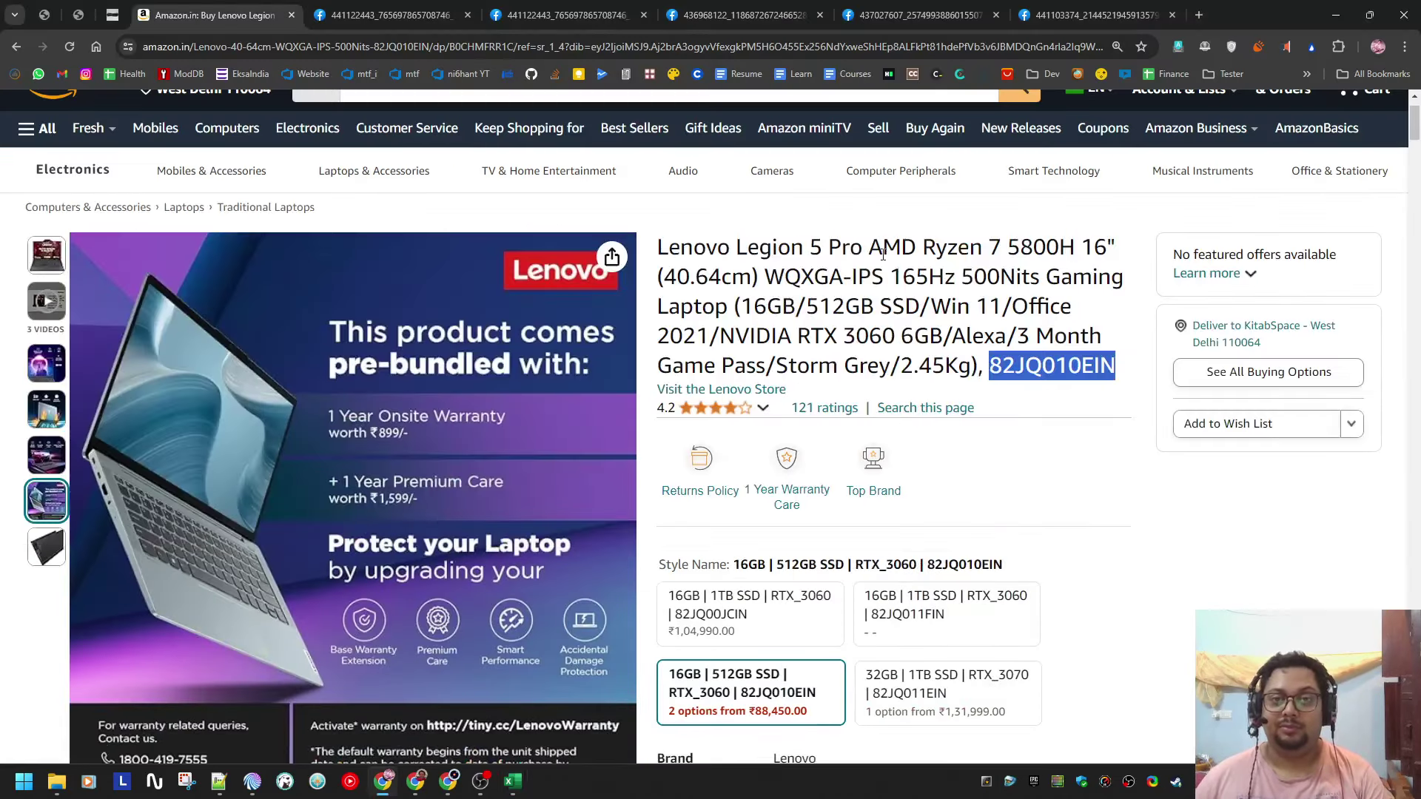
drag(870, 247, 656, 248)
key(alt+Tab)
key(ctrl+v)
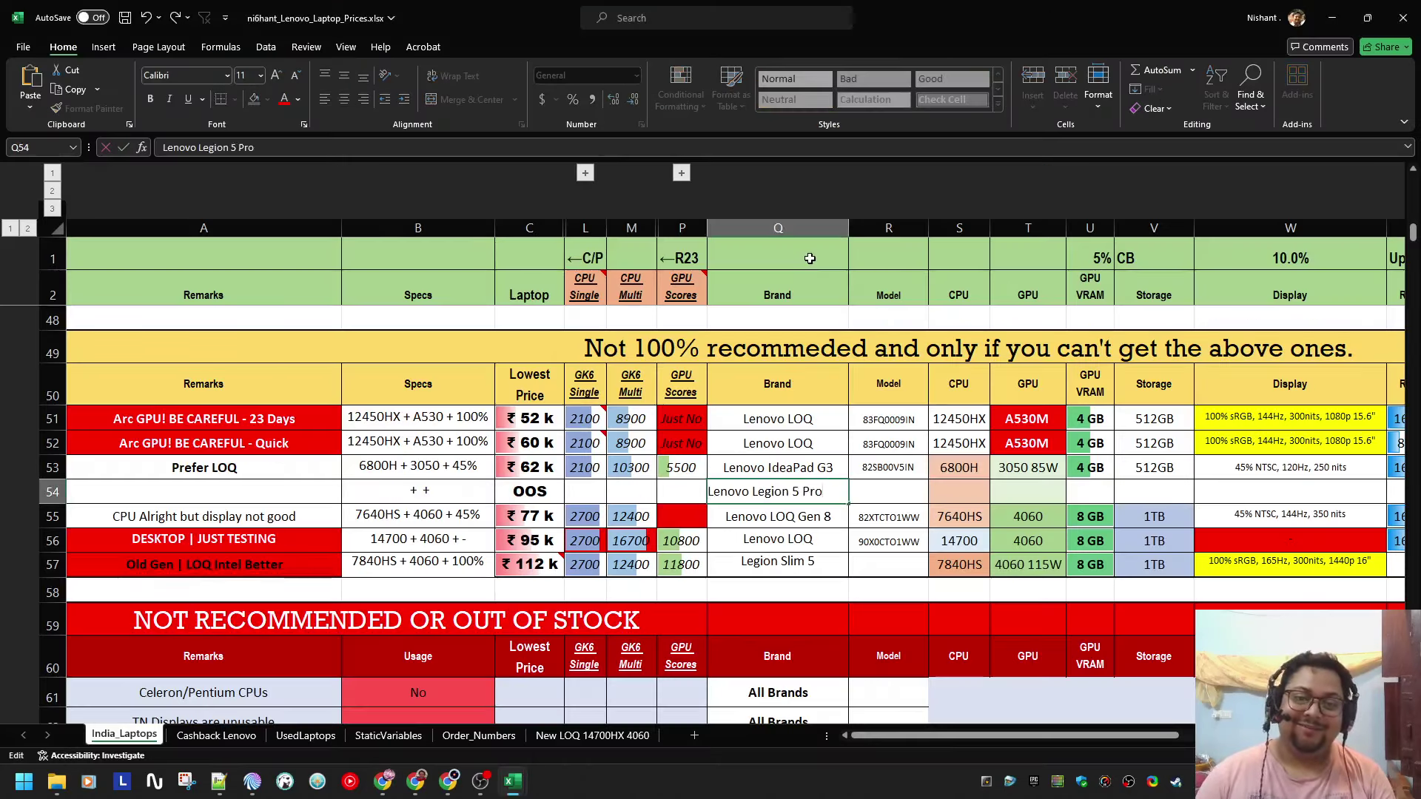
Step: Copy the model number 82JQ010EIN from the Amazon listing into the Model cell of row 54 in Excel
key(alt+Tab)
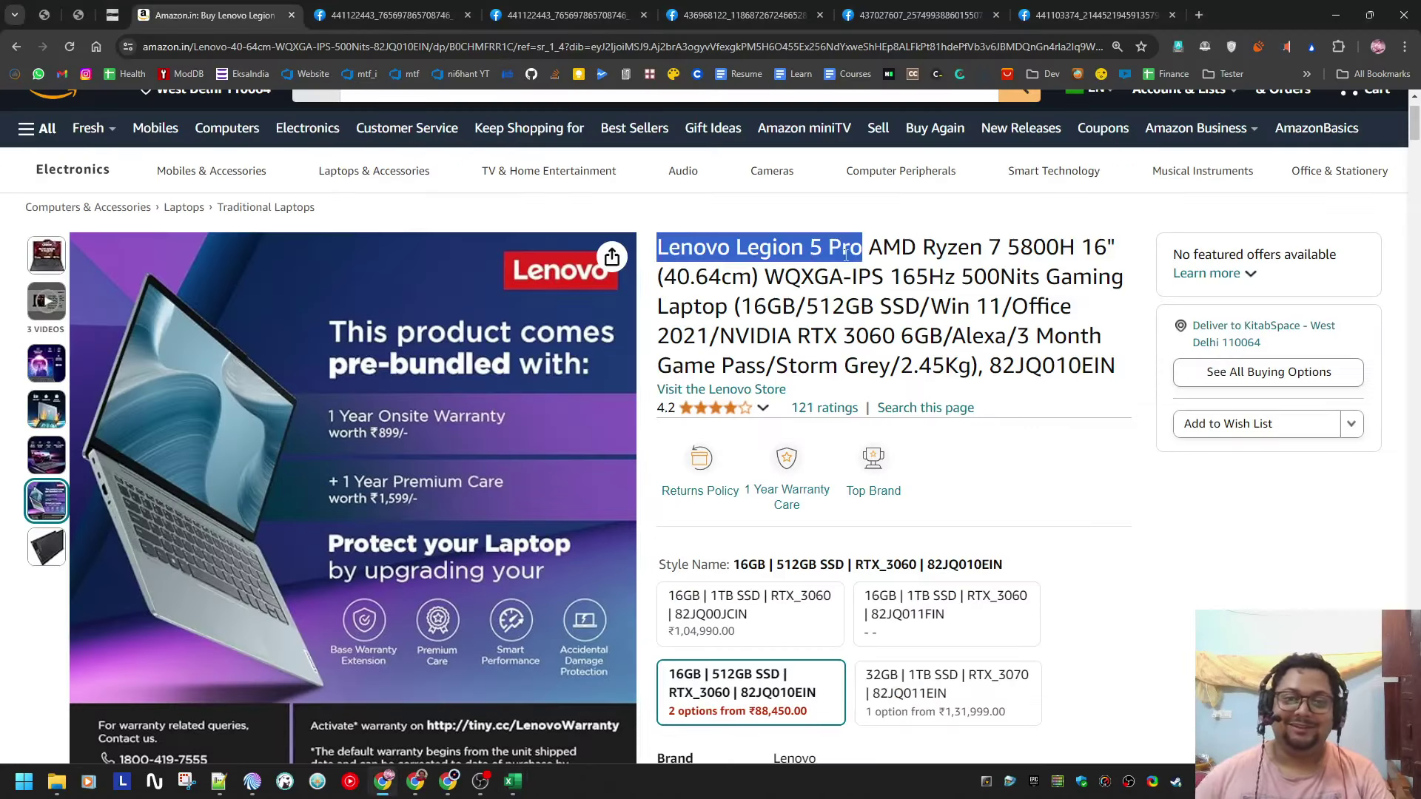
double_click(1051, 366)
key(alt+Tab)
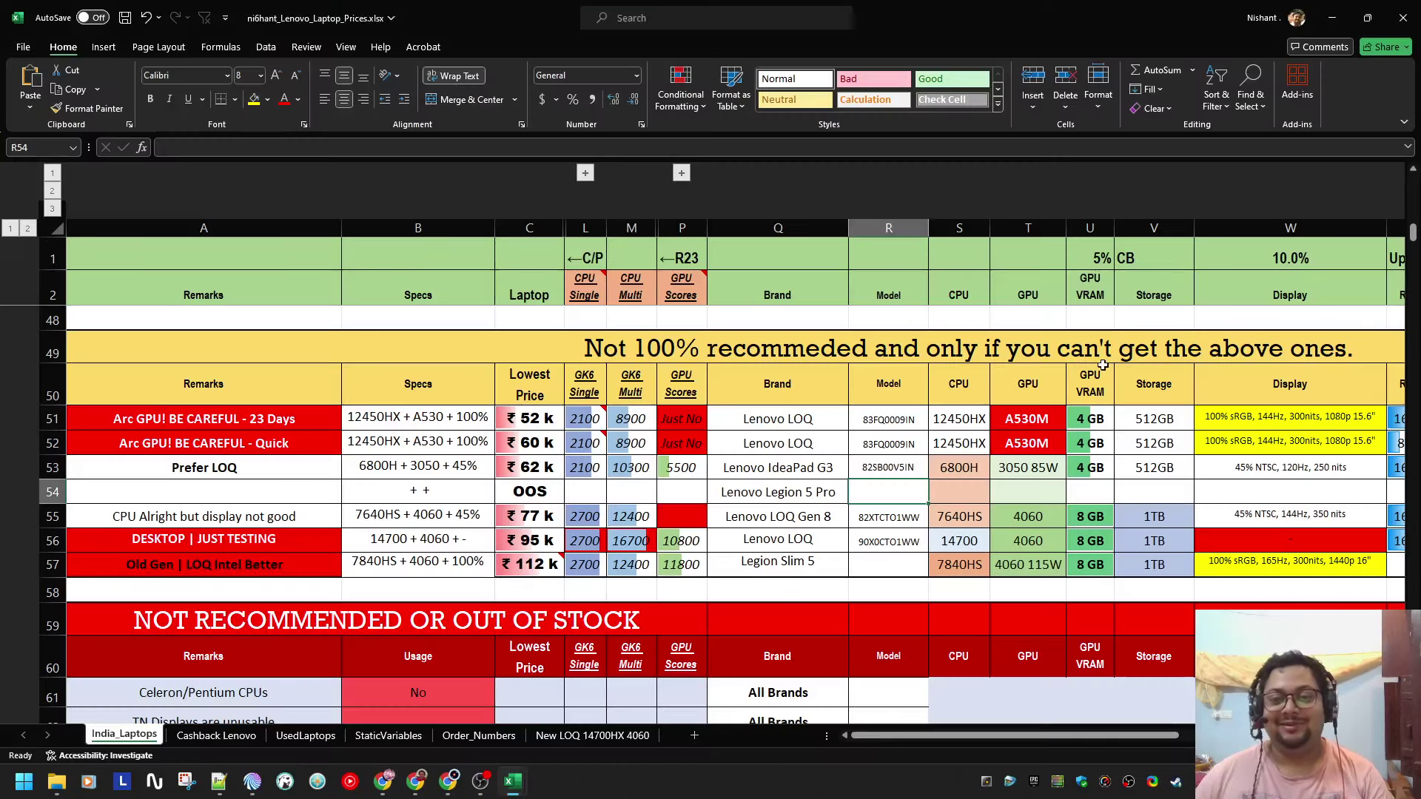
key(ctrl+v)
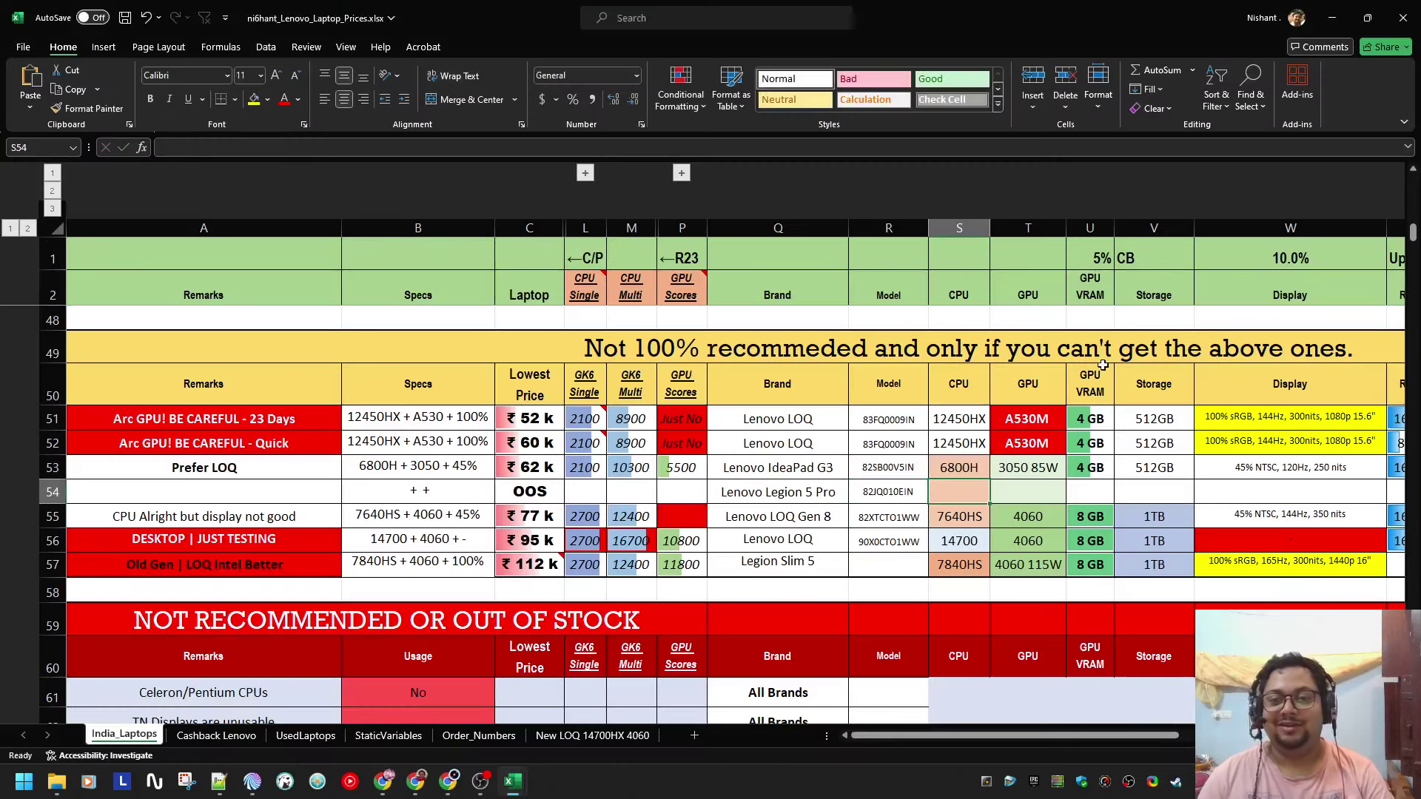
Step: Enter 5800H as the CPU in row 54 and shade that cell dark orange
key(alt+Tab)
key(alt+Tab)
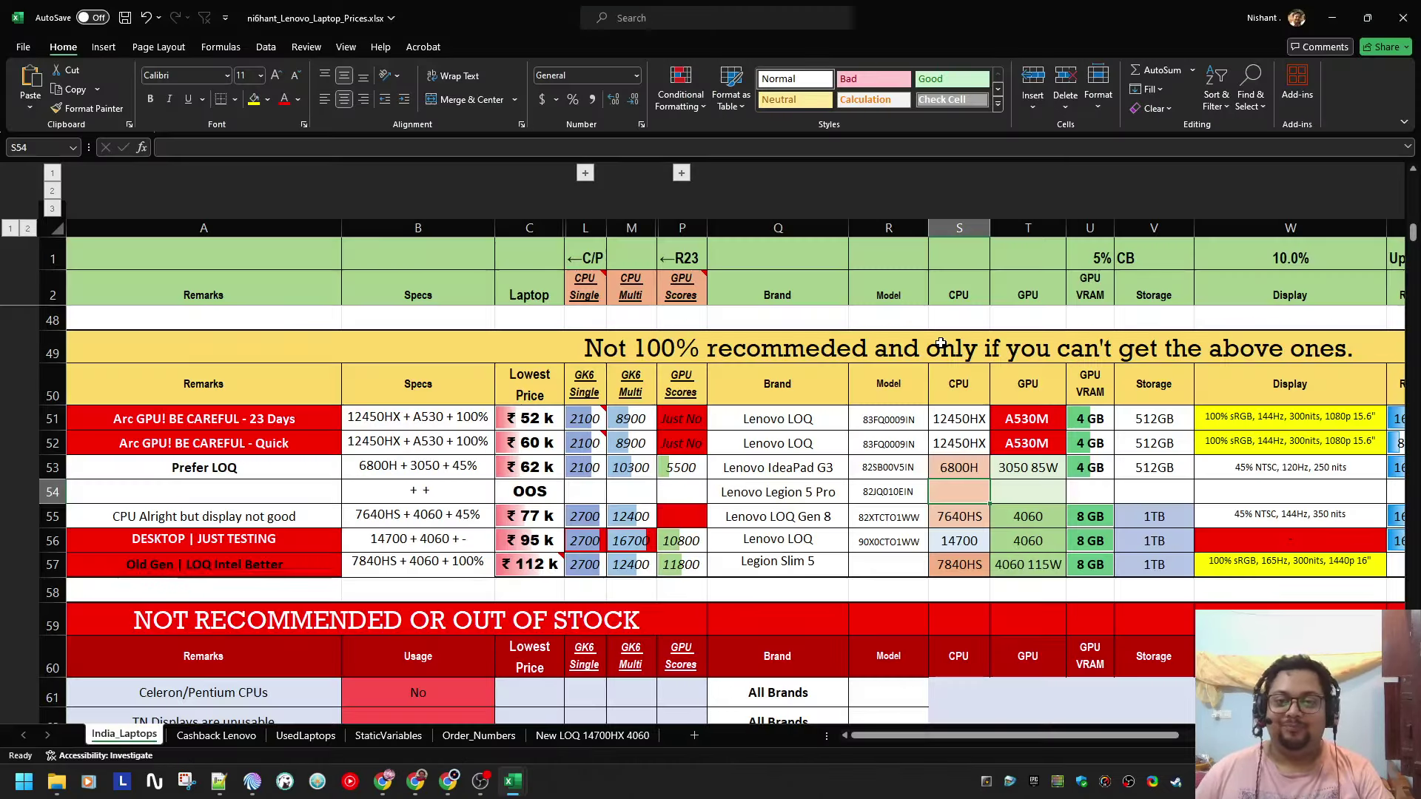
text(5800H)
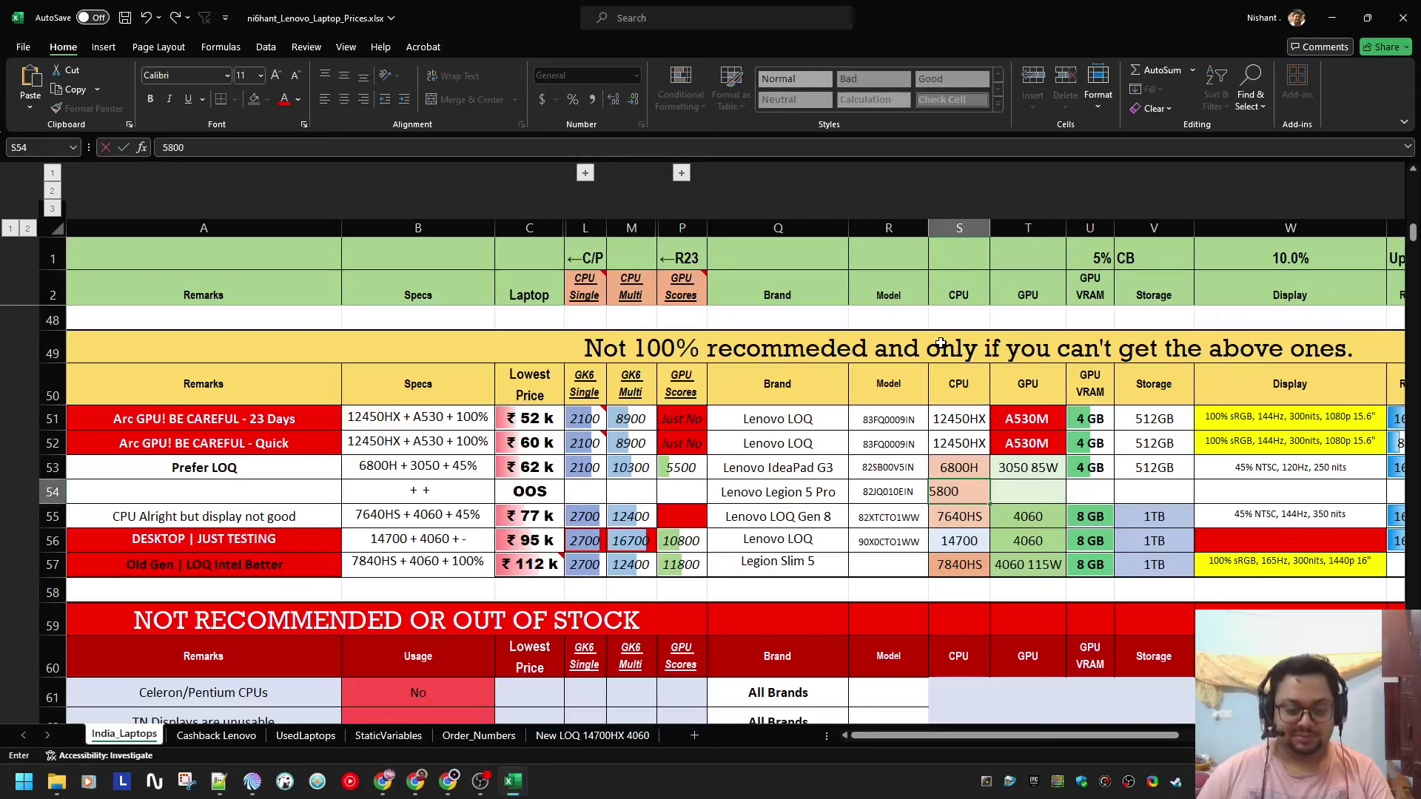
key(Return)
click(950, 492)
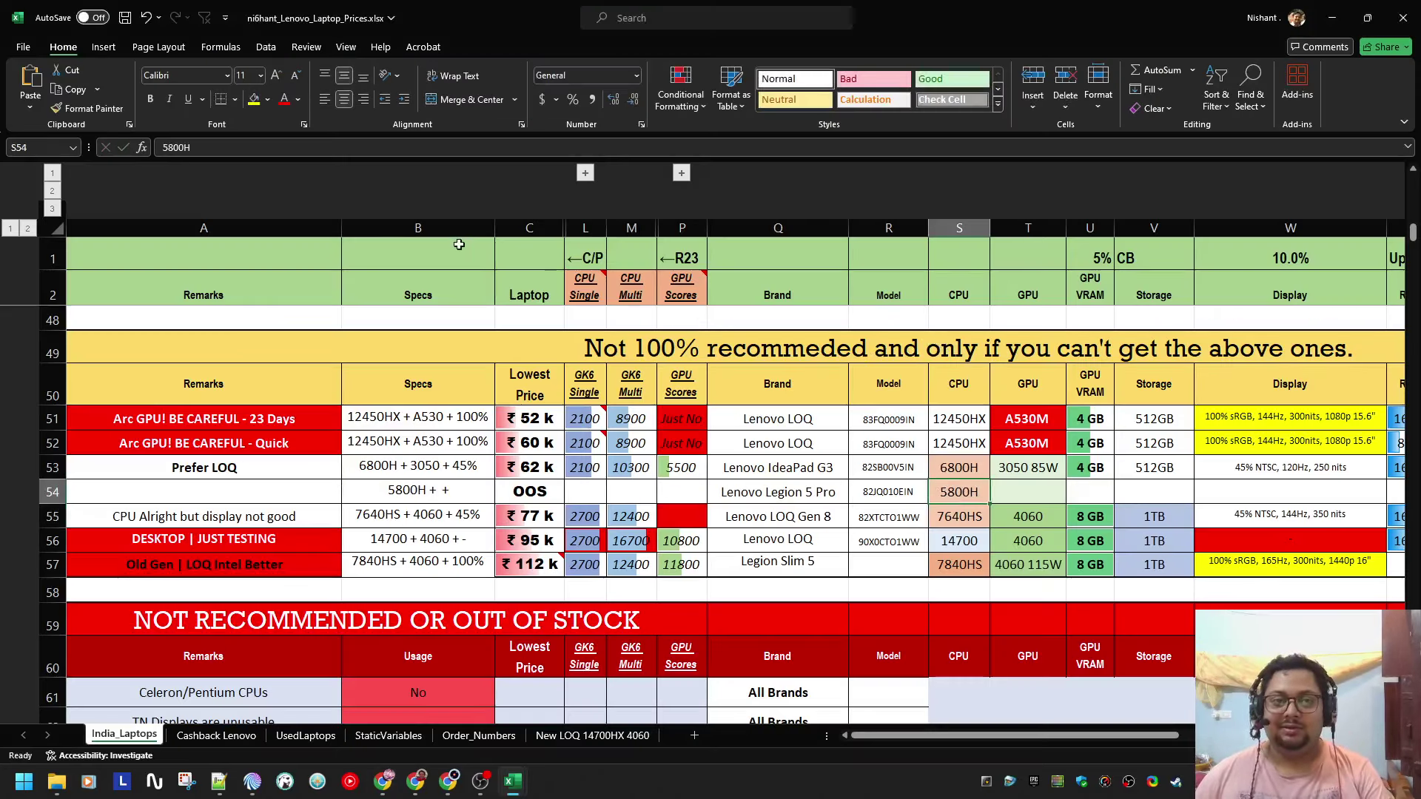
click(268, 101)
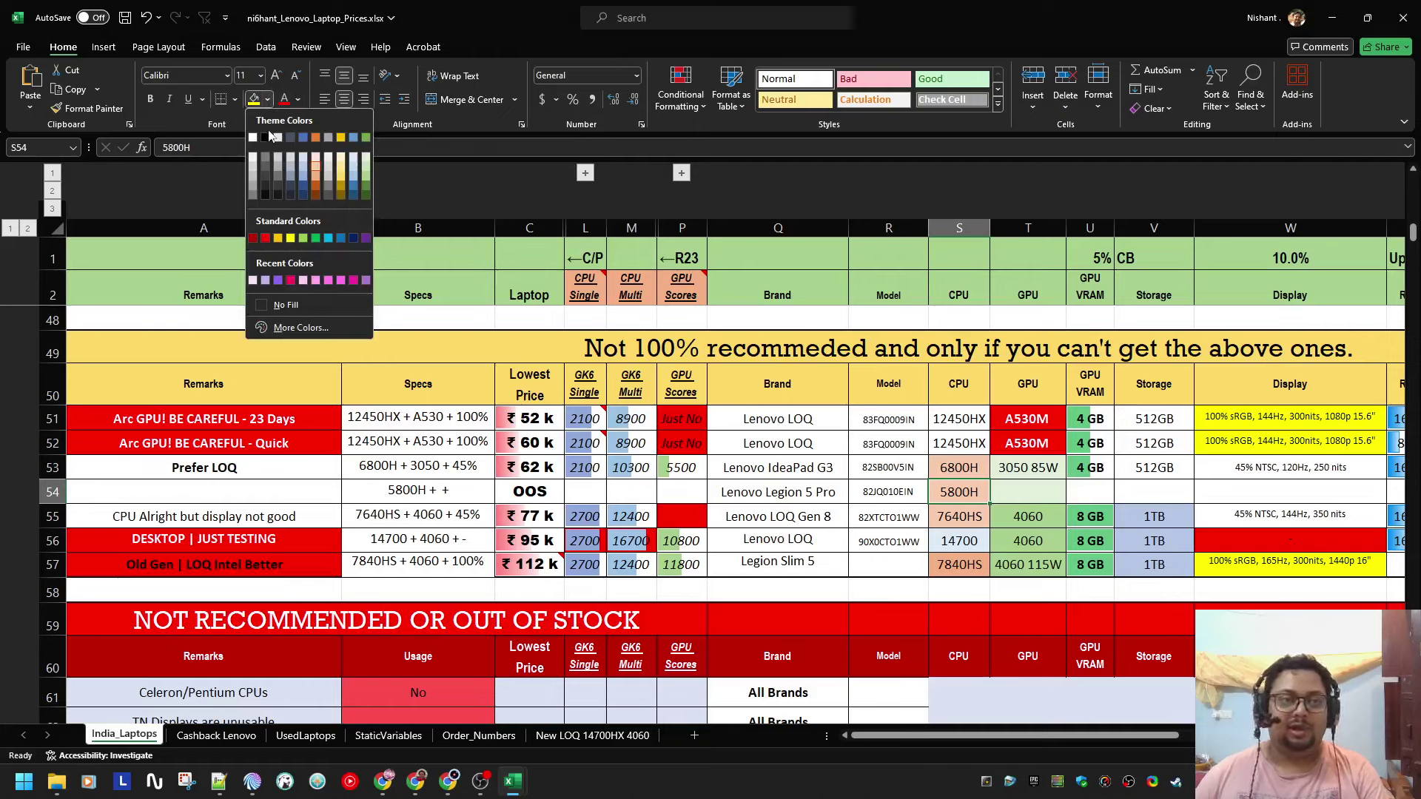
click(316, 186)
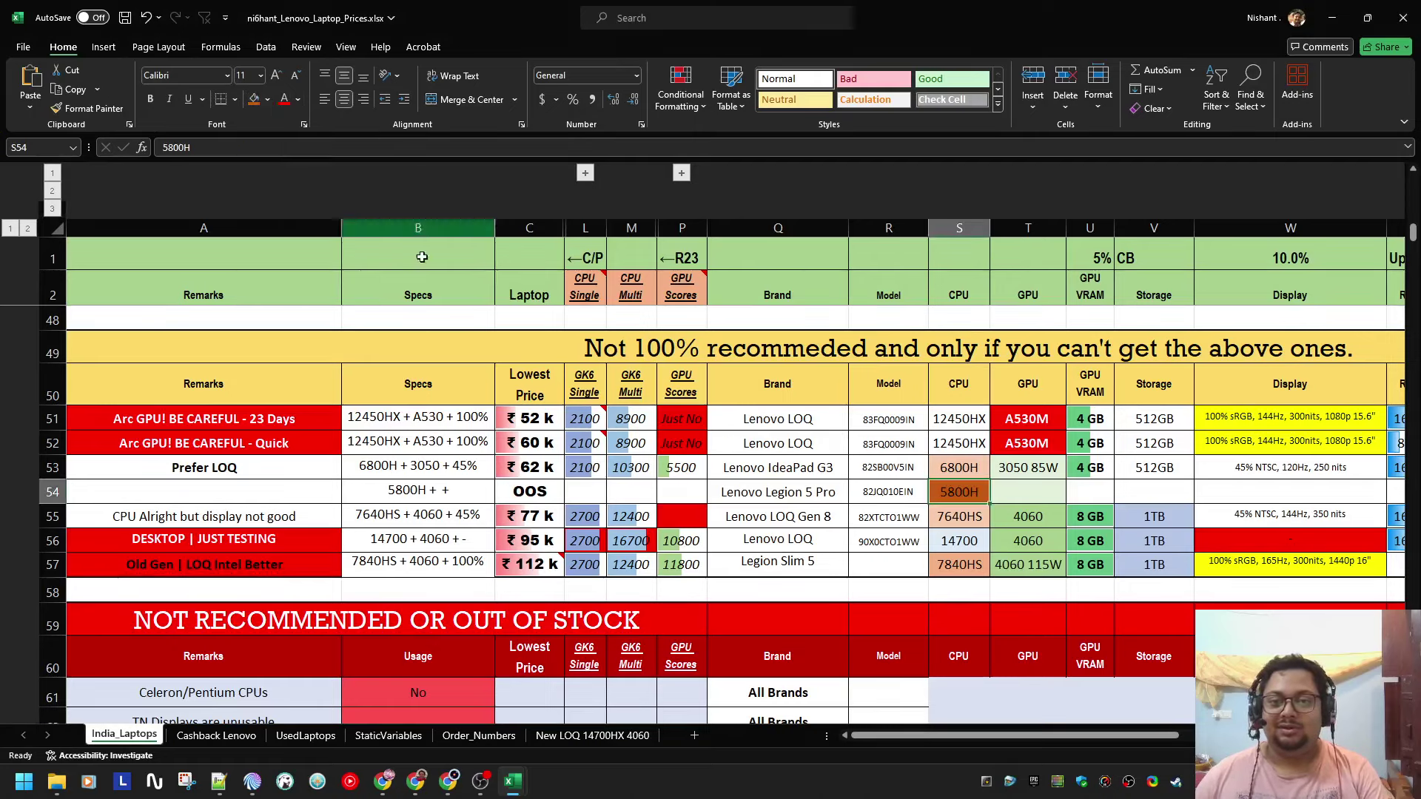
Step: Copy the 3050 95W GPU cell from row 21 into the GPU cell of row 54
click(1011, 494)
scroll(1013, 492, up, 12)
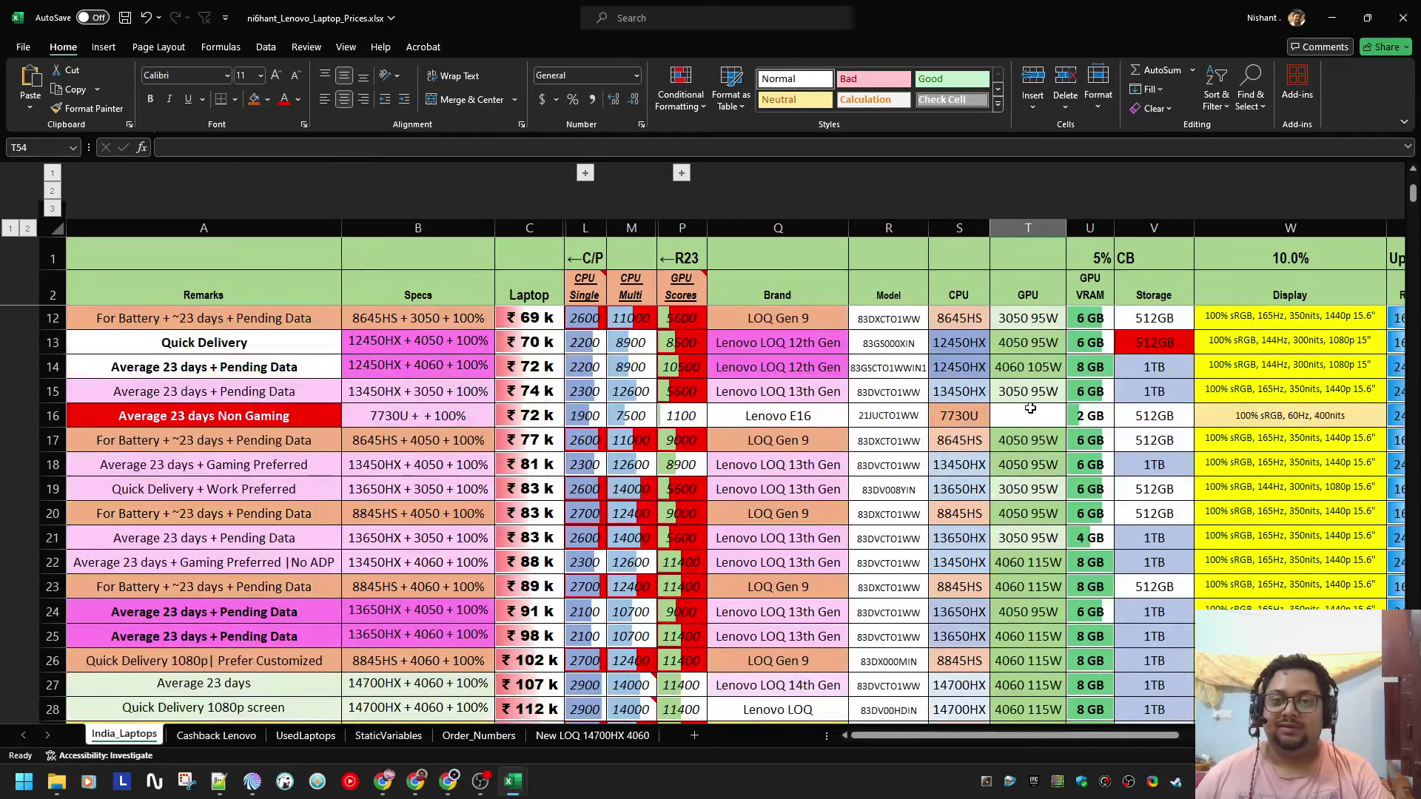
click(1043, 491)
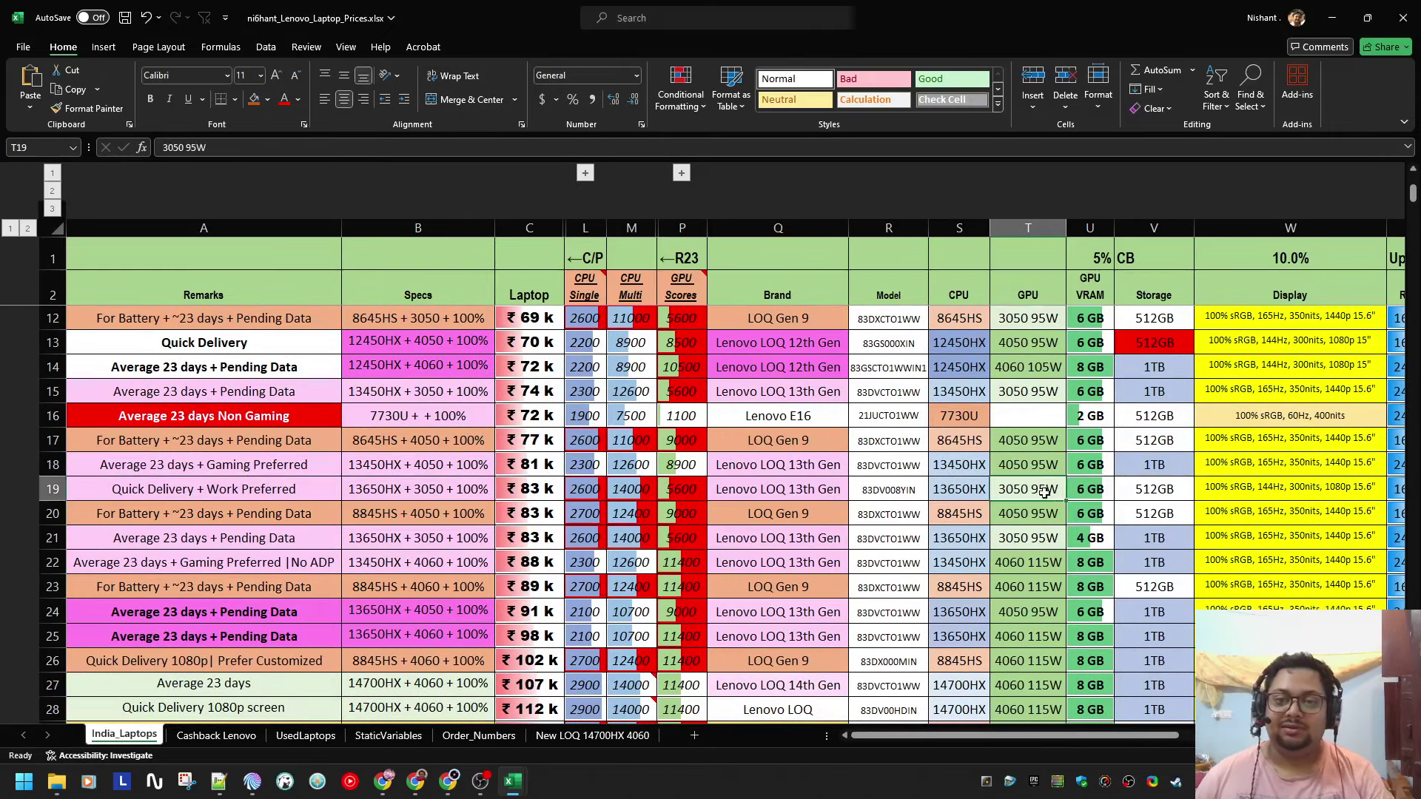
click(1036, 538)
key(ctrl+c)
scroll(1082, 560, down, 7)
scroll(1082, 560, down, 5)
click(1029, 492)
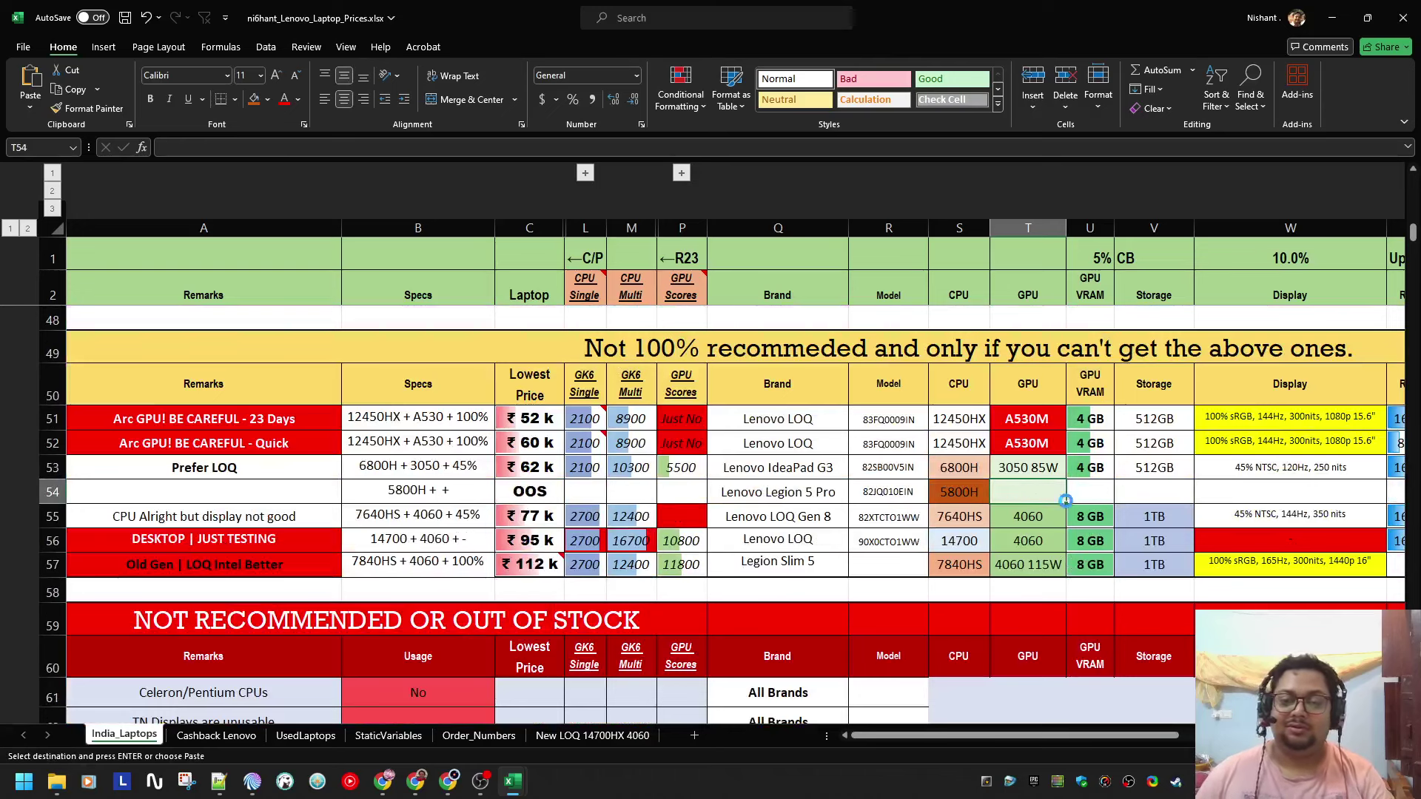
key(ctrl+v)
Step: Change the GPU in row 54 to 3060 95W
double_click(1021, 492)
key(Left)
key(Left)
key(BackSpace)
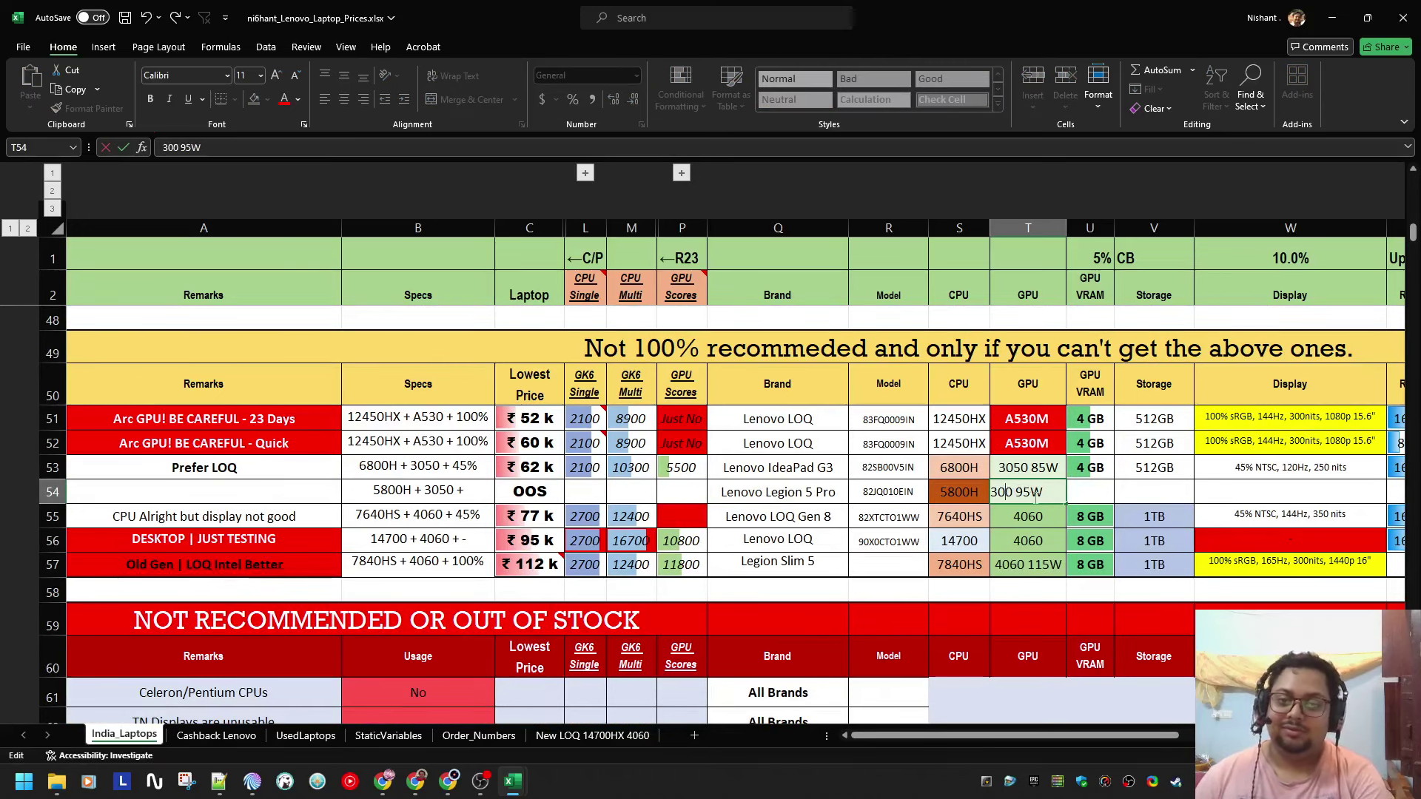
text(6)
key(Return)
click(1034, 497)
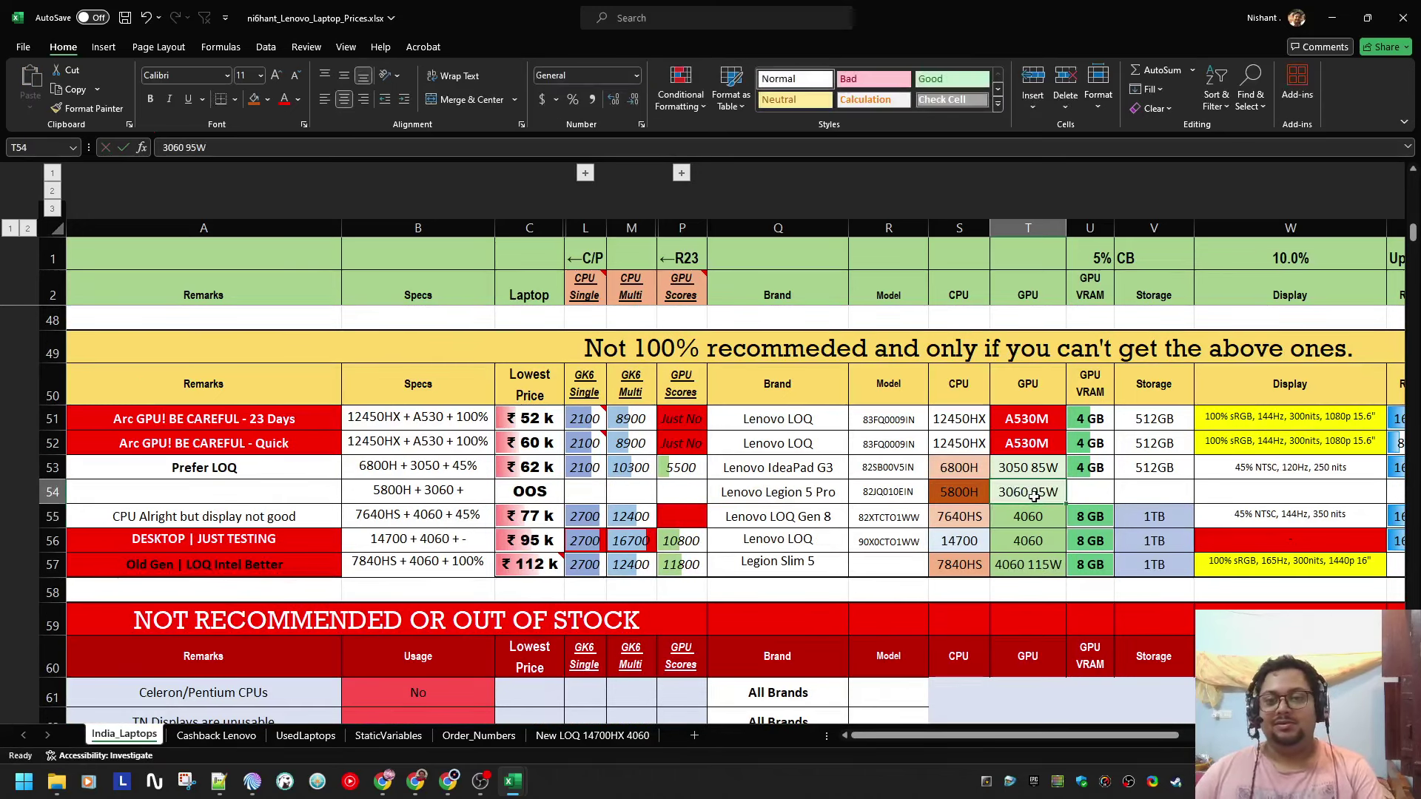
Step: Set the GPU VRAM in row 54 to 6 GB, checking the Amazon listing in the browser
click(1096, 495)
key(alt+Tab)
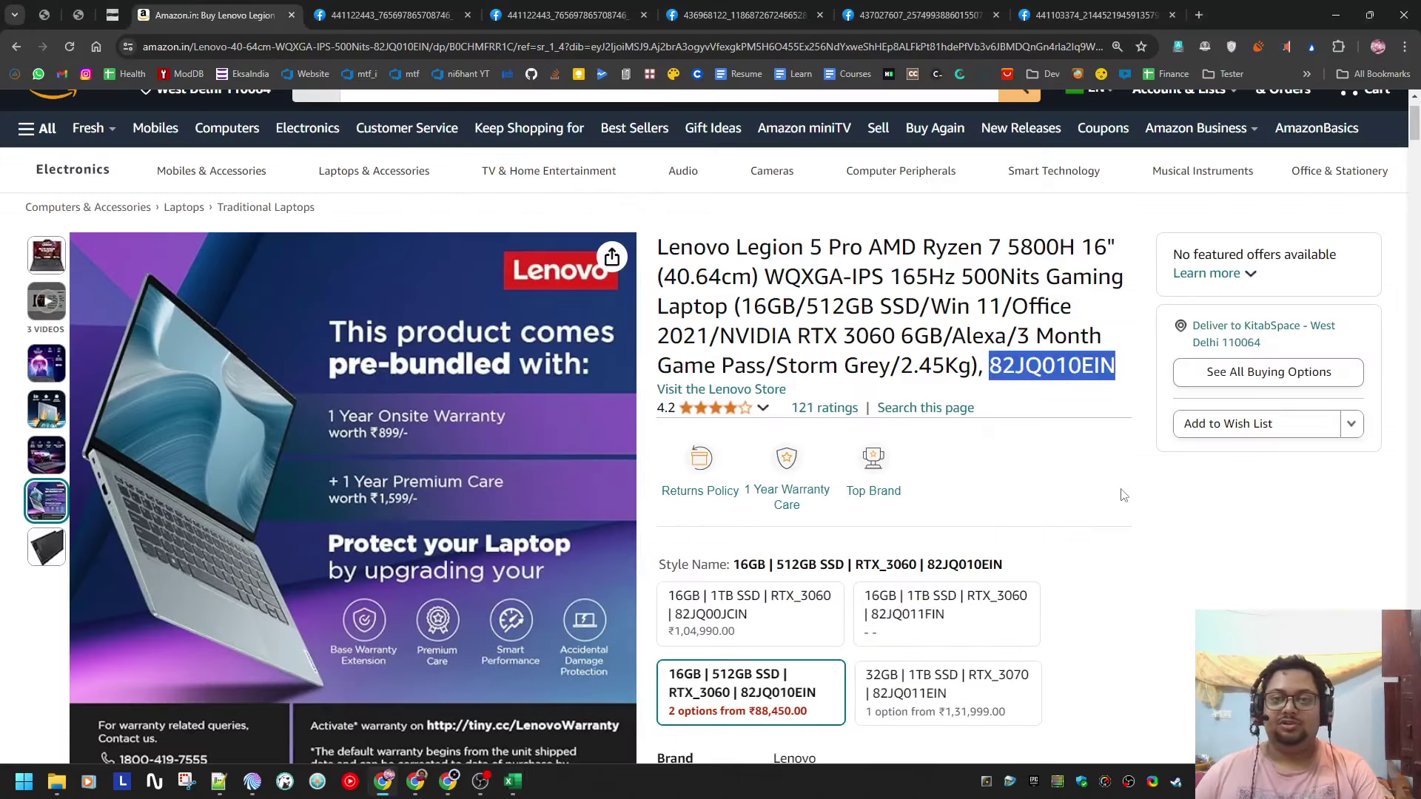
key(alt+Tab)
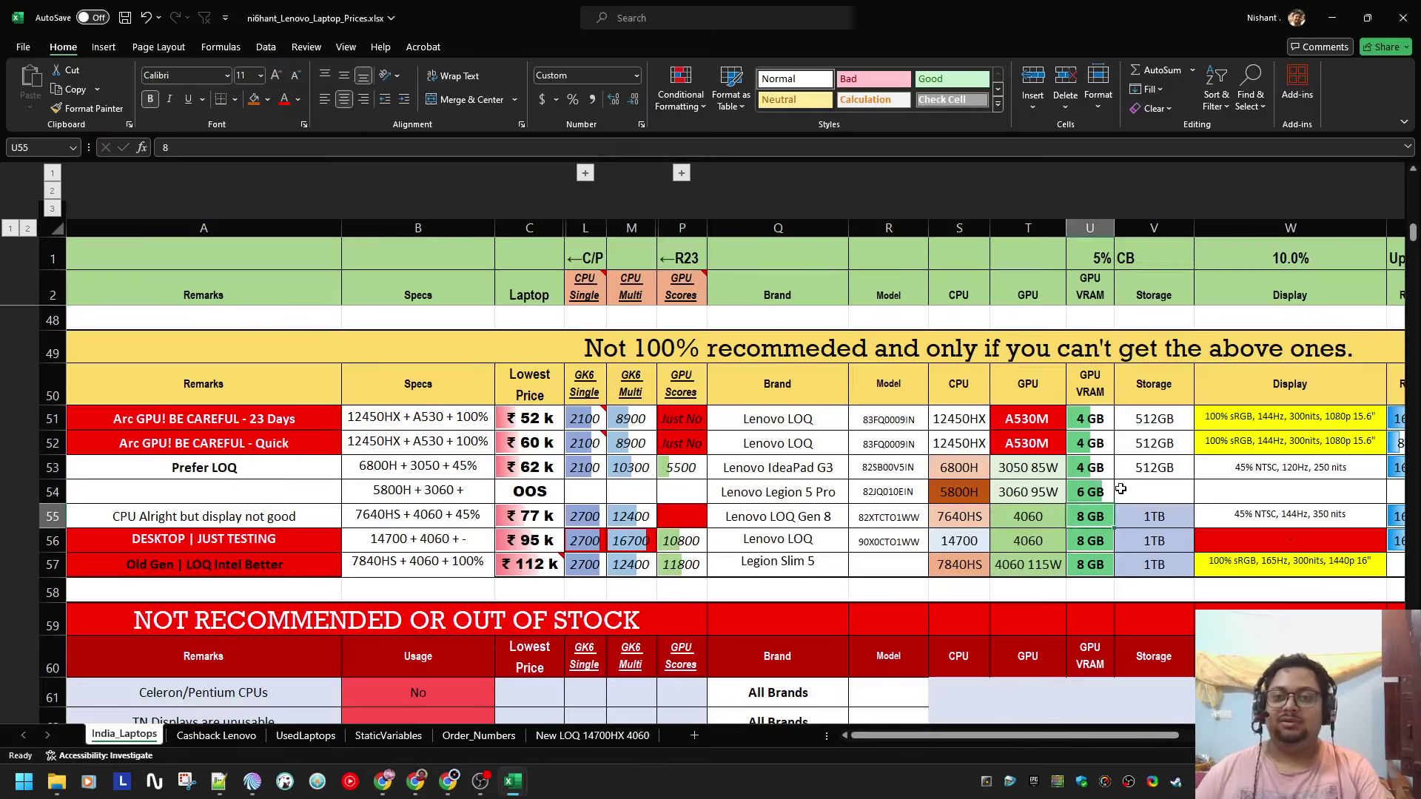
Step: Enter 512 as the storage in row 54, checking the capacity on the Amazon listing in the browser
key(alt+Tab)
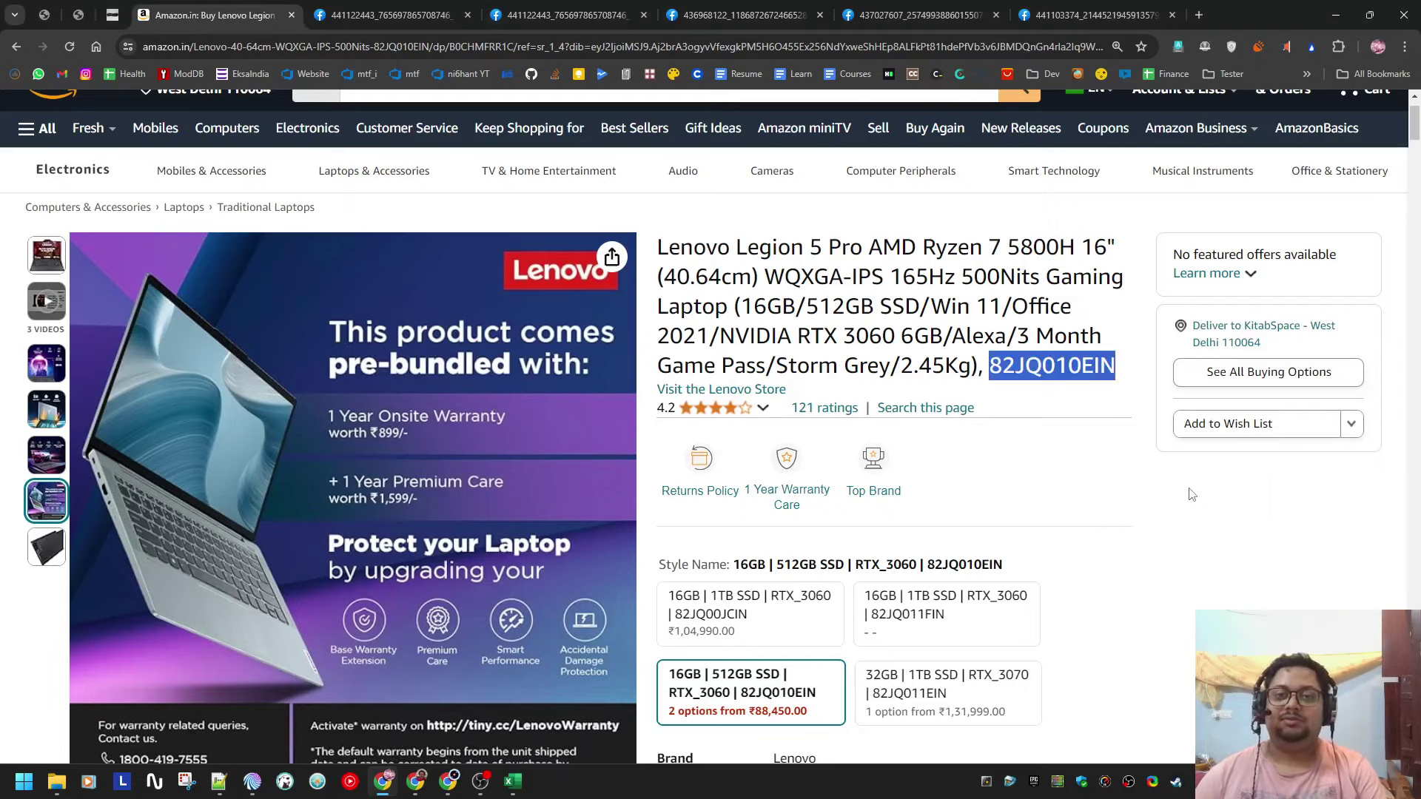
key(alt+Tab)
key(Right)
key(Right)
key(Right)
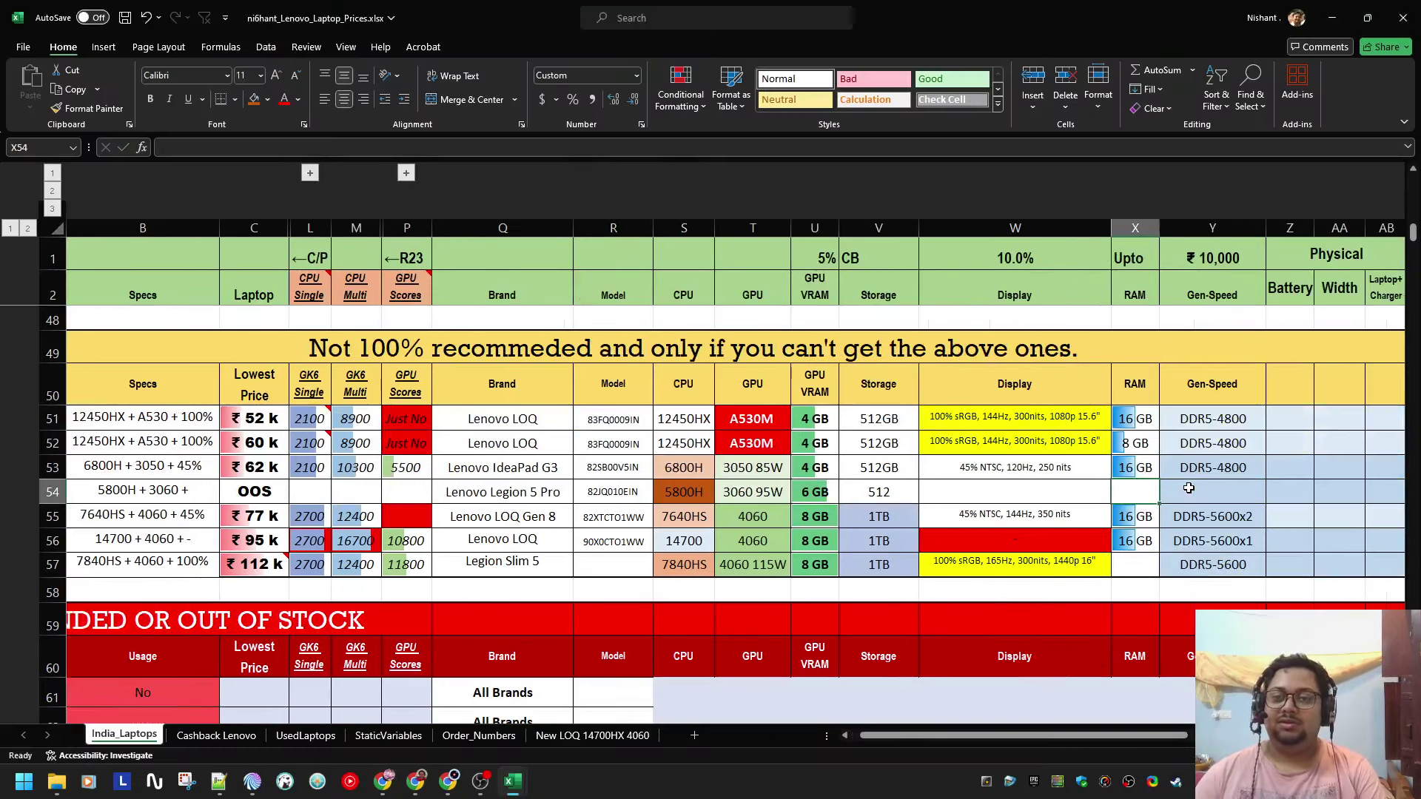
Step: Check the RAM on the Amazon listing and fill 16 GB from row 53 into the RAM cell of row 54
key(alt+Tab)
scroll(814, 475, down, 6)
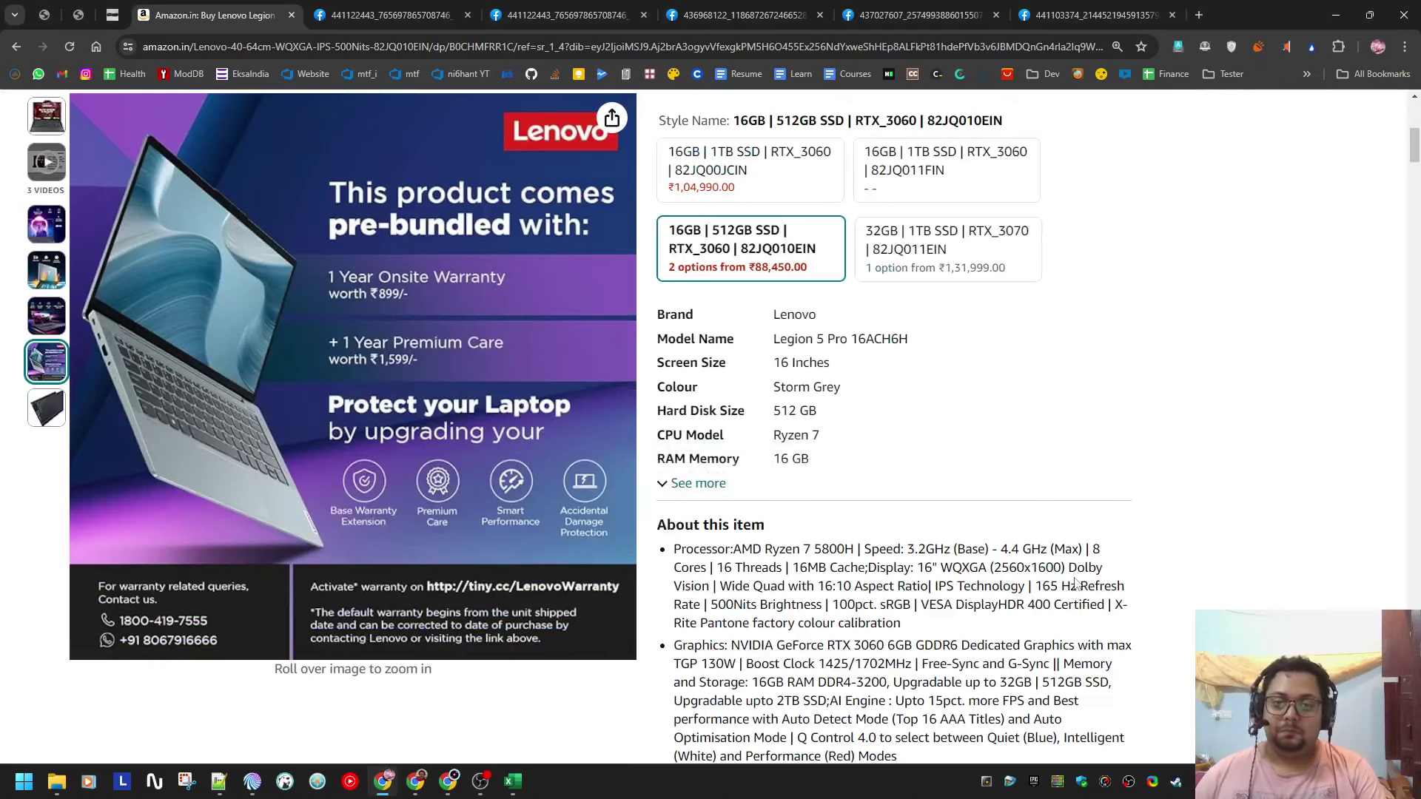
key(alt+Tab)
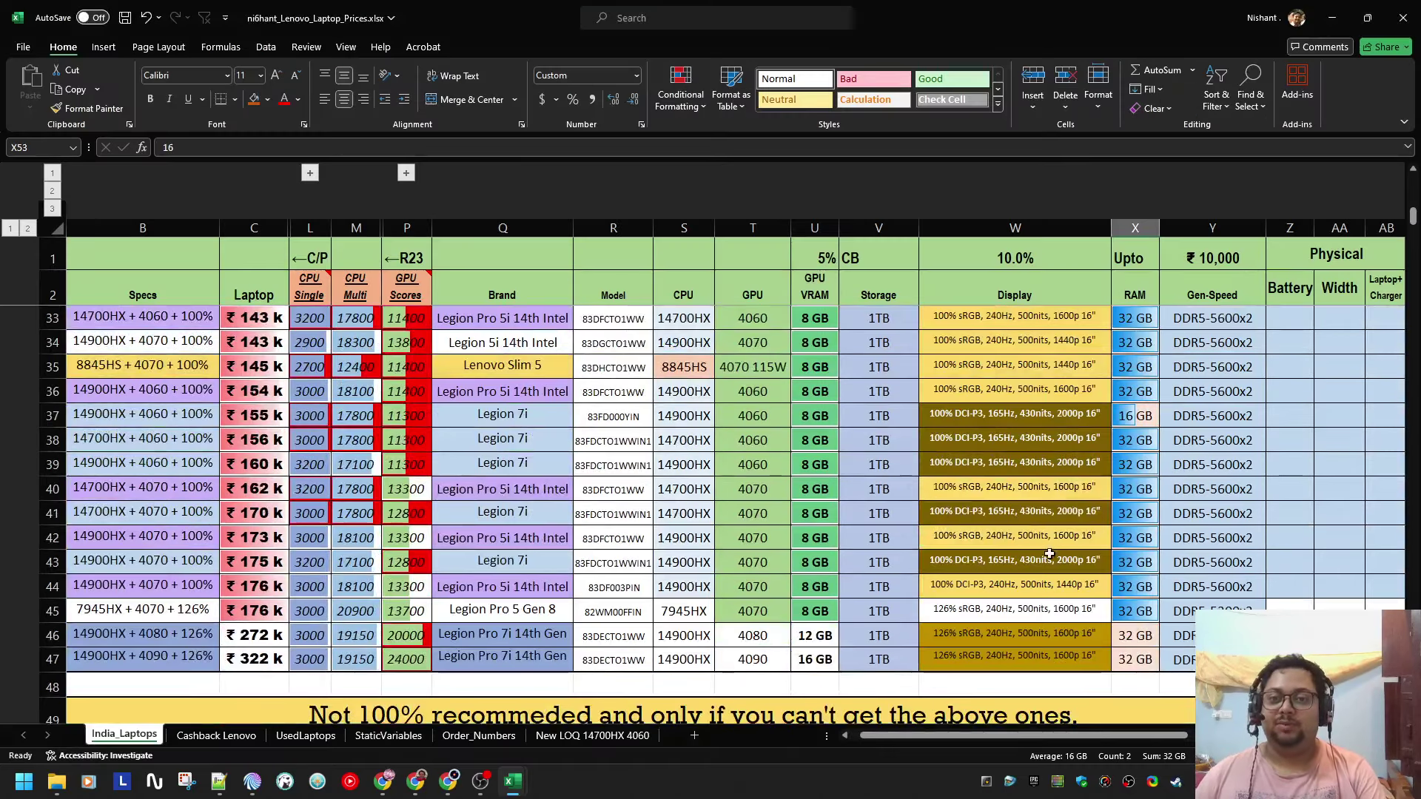
Step: Copy the 100% sRGB, 144Hz, 300nits, 1080p 15.6" display cell from row 28 into the display cell of row 54
key(alt+Tab)
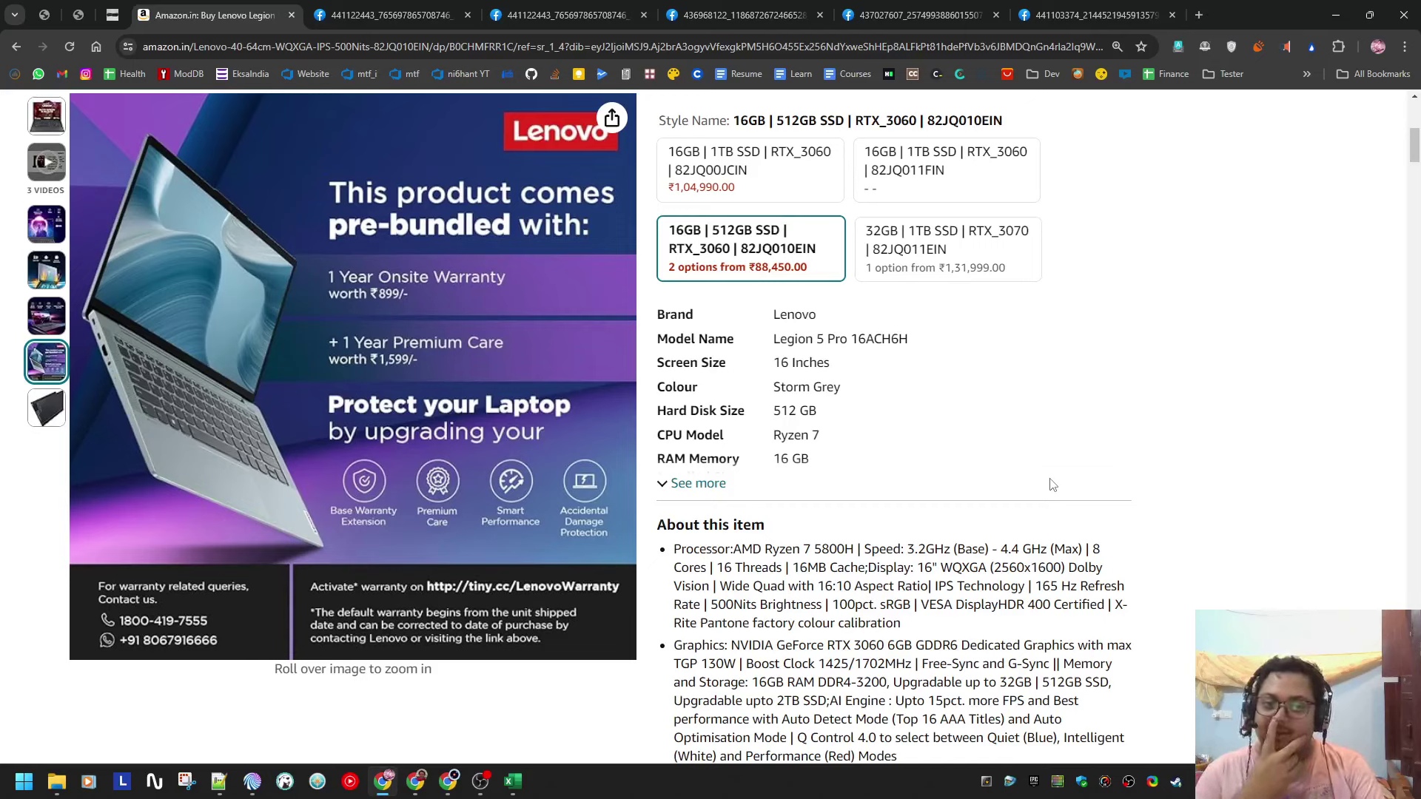
key(alt+Tab)
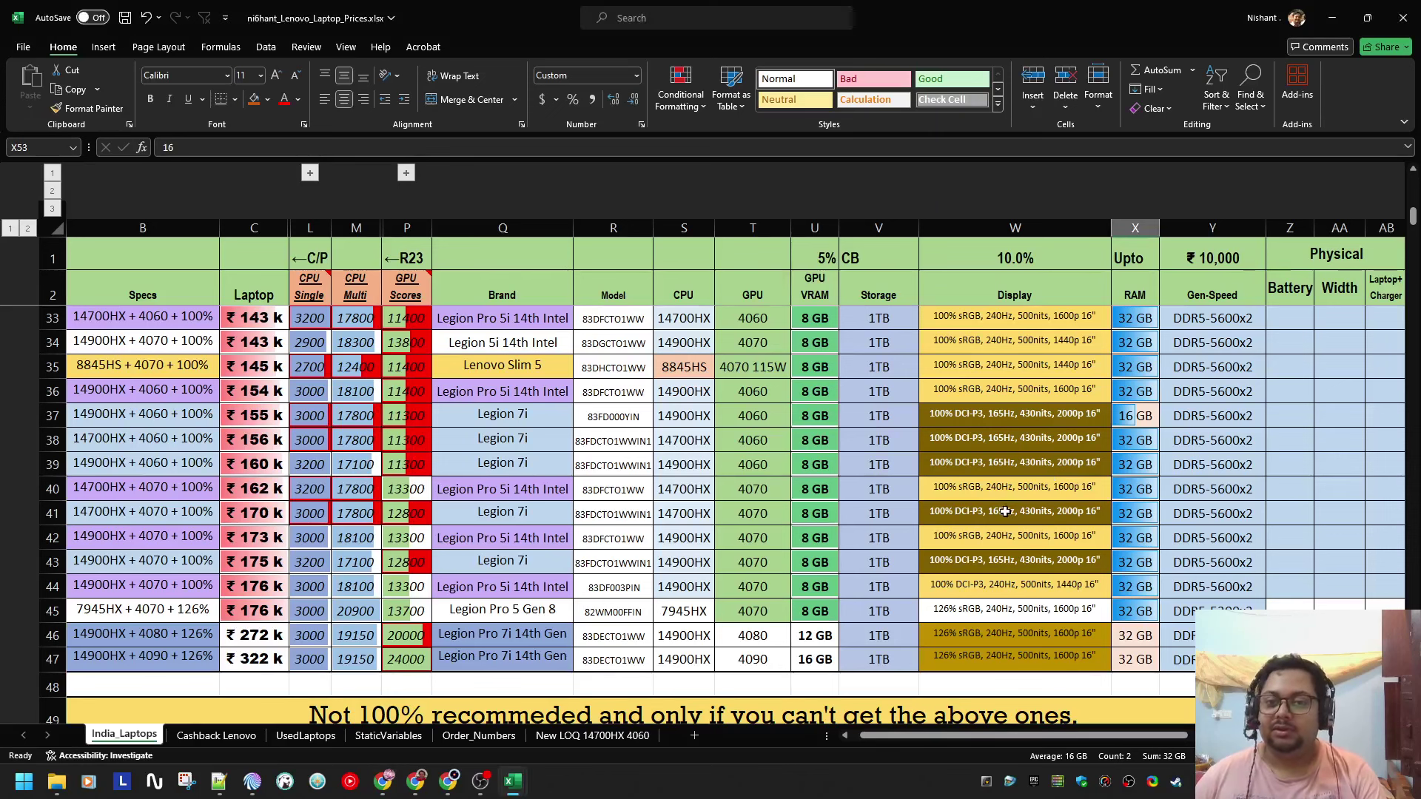
click(1014, 492)
scroll(994, 443, up, 4)
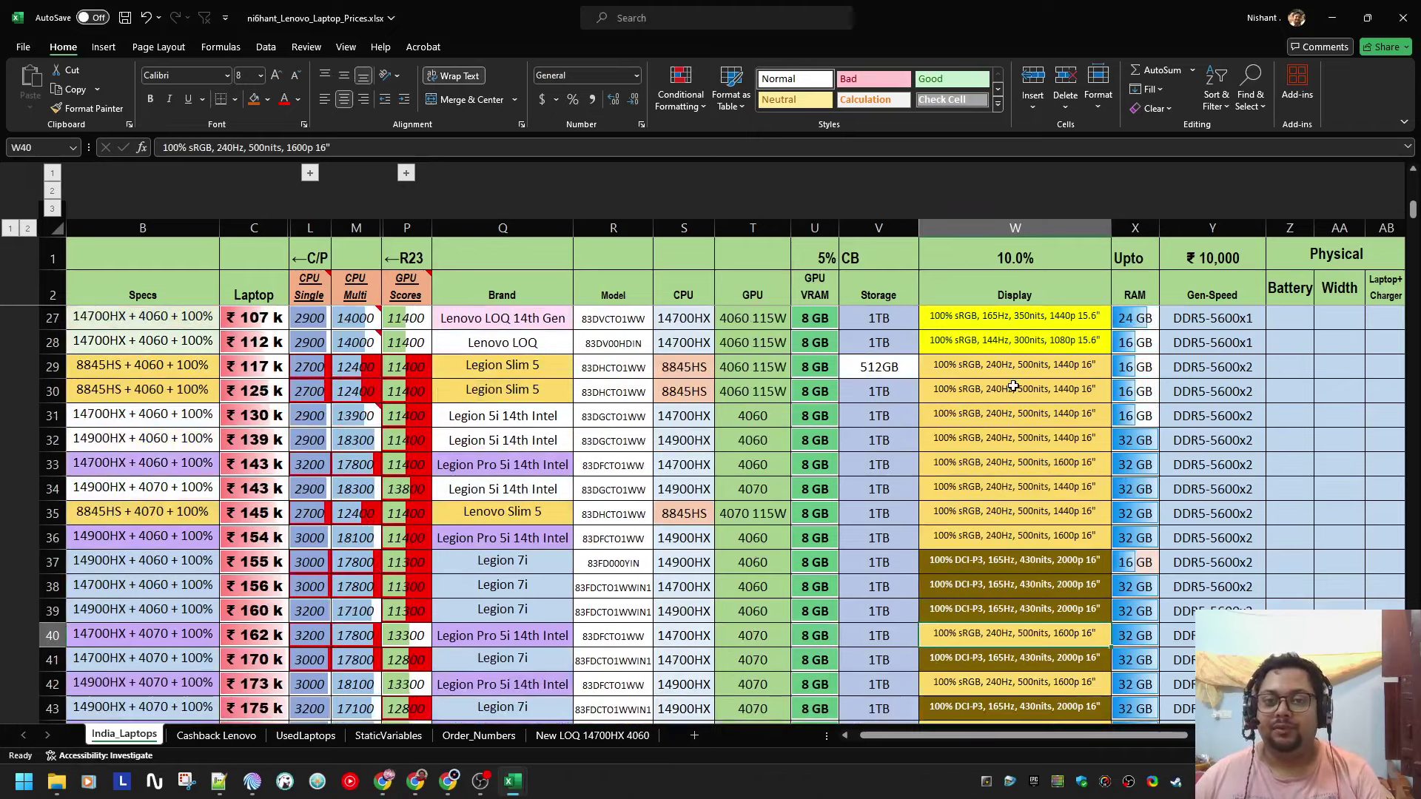
click(1020, 489)
key(ctrl+c)
key(alt+Tab)
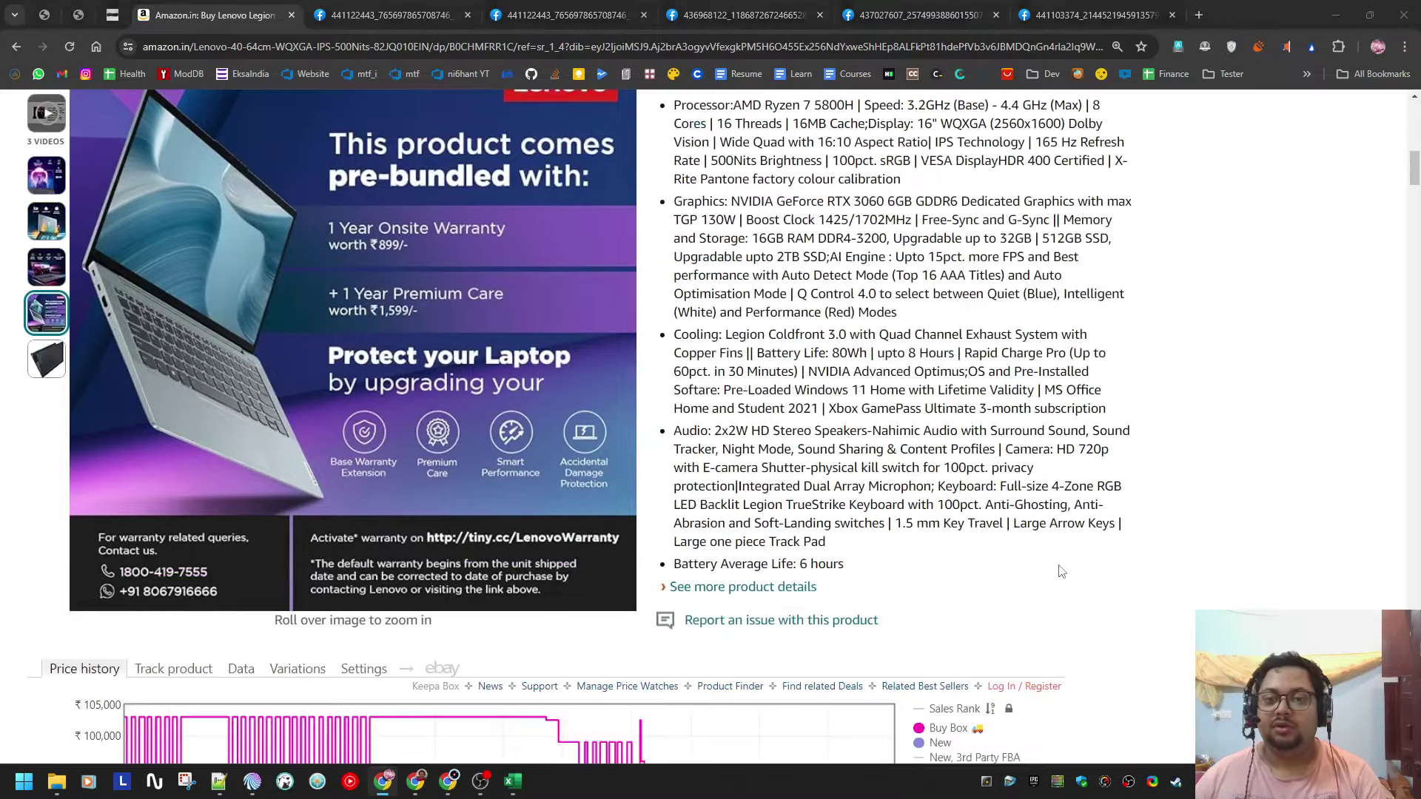
key(alt+Tab)
scroll(1063, 555, down, 12)
scroll(1035, 507, up, 3)
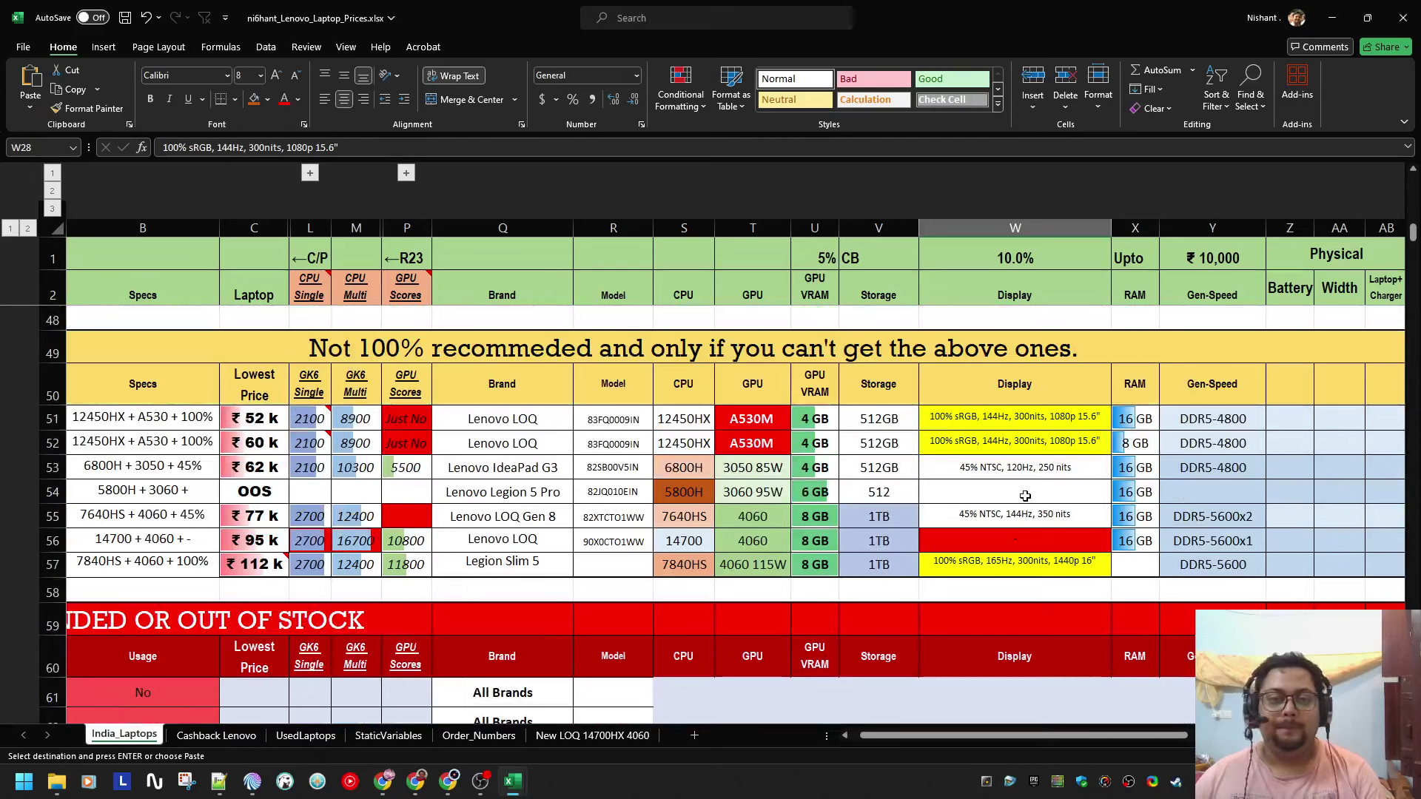
click(1025, 492)
key(ctrl+v)
Step: Check the screen specifications on the Amazon listing and change the display resolution in row 54 to 1600p
key(alt+Tab)
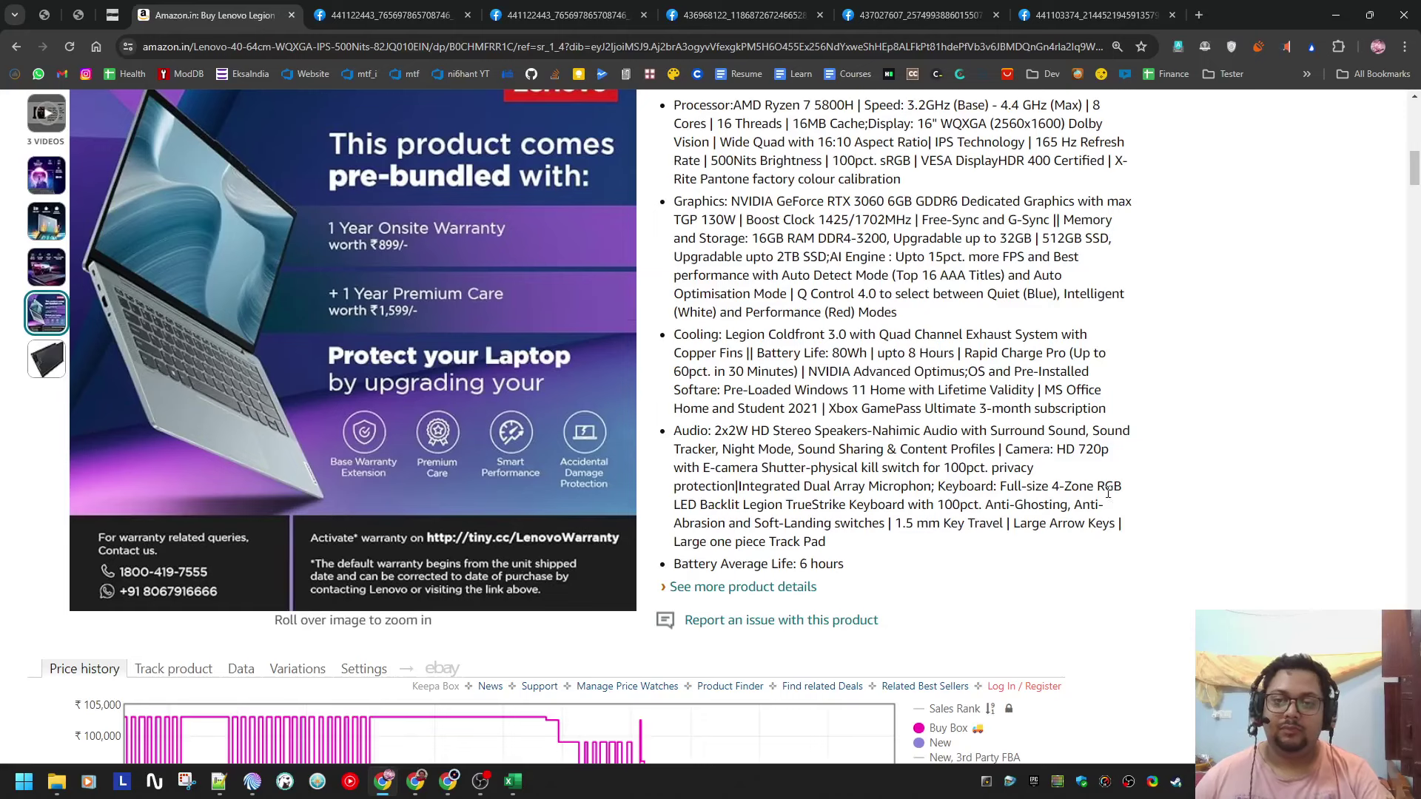
scroll(1108, 492, up, 4)
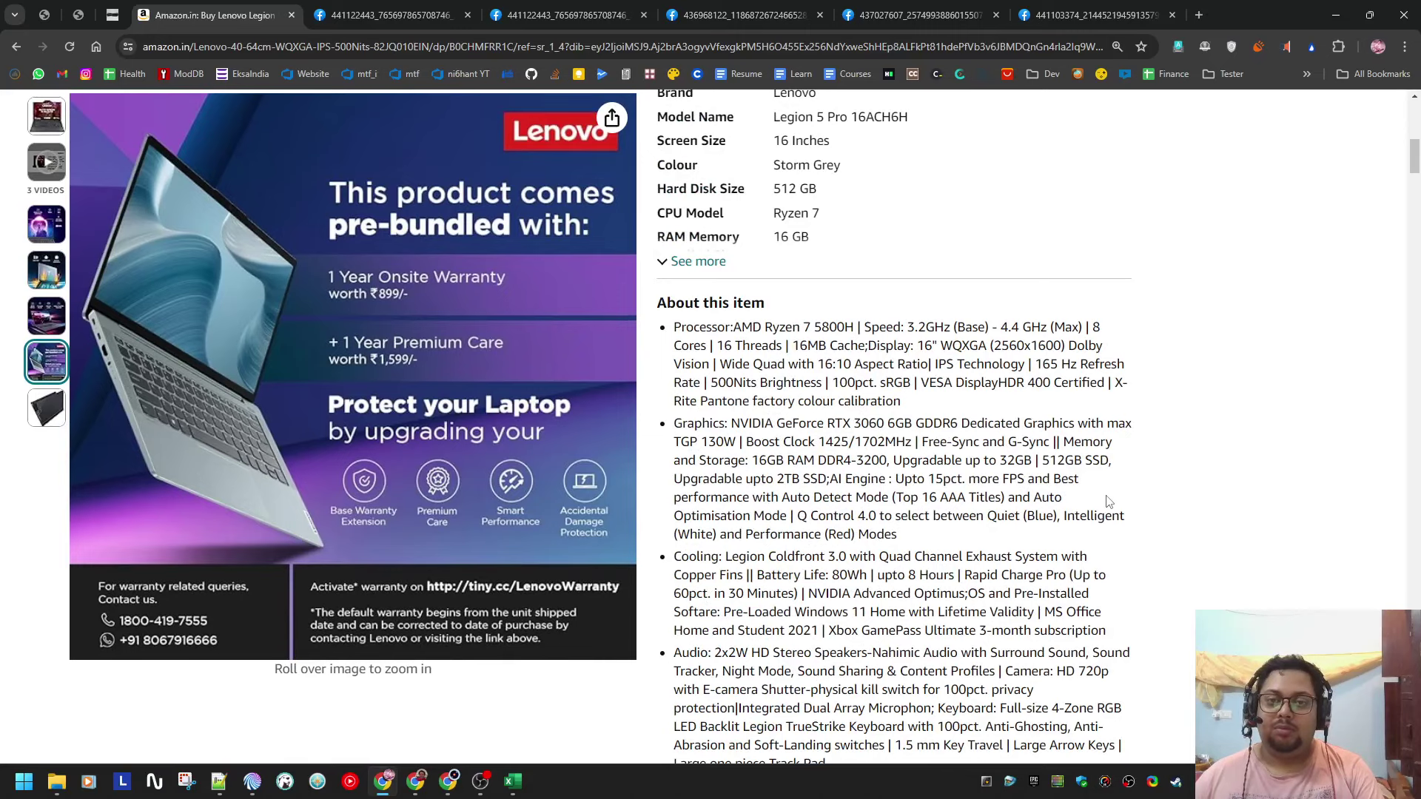
key(alt+Tab)
double_click(1107, 494)
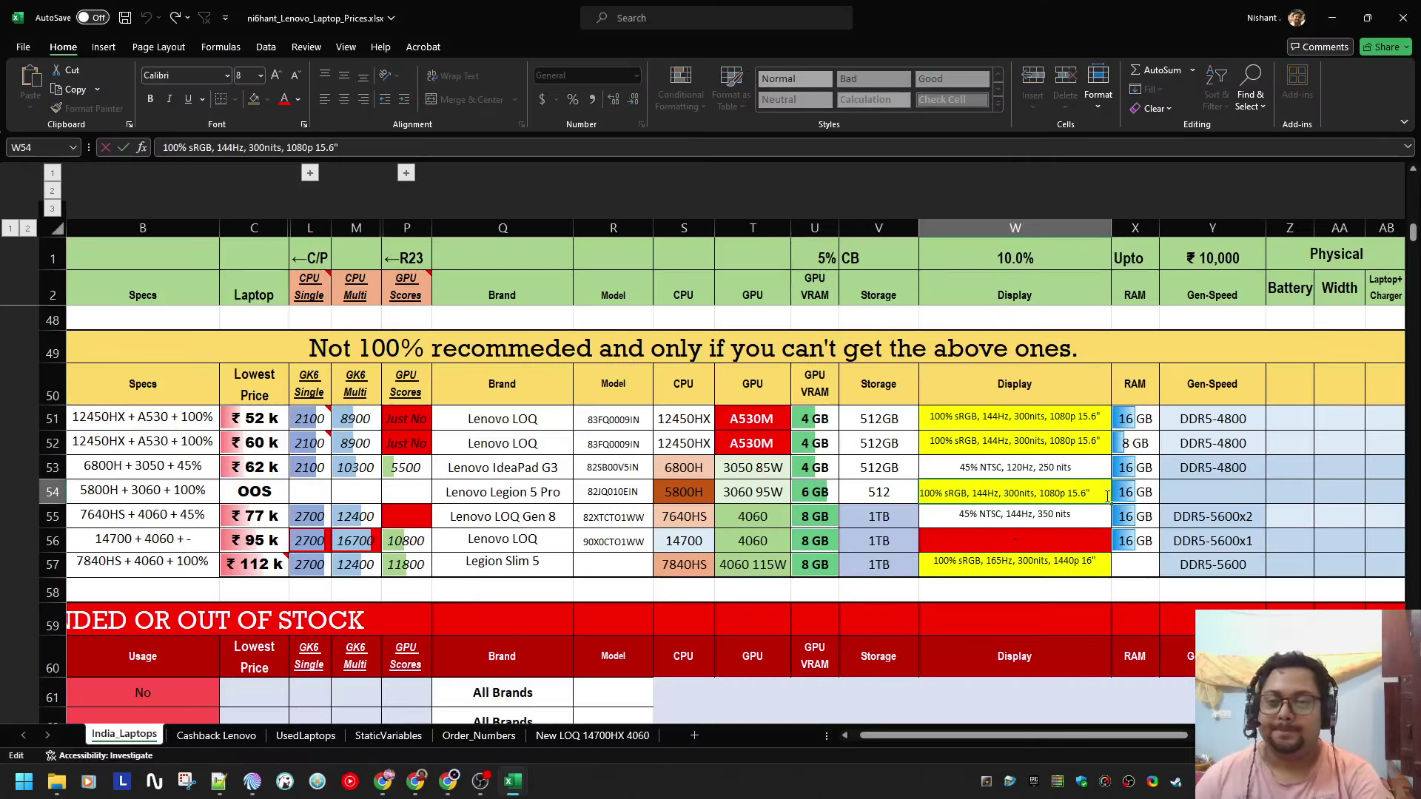
key(BackSpace)
key(BackSpace)
key(BackSpace)
key(BackSpace)
key(BackSpace)
key(BackSpace)
key(BackSpace)
key(BackSpace)
key(BackSpace)
text(600p 15.6")
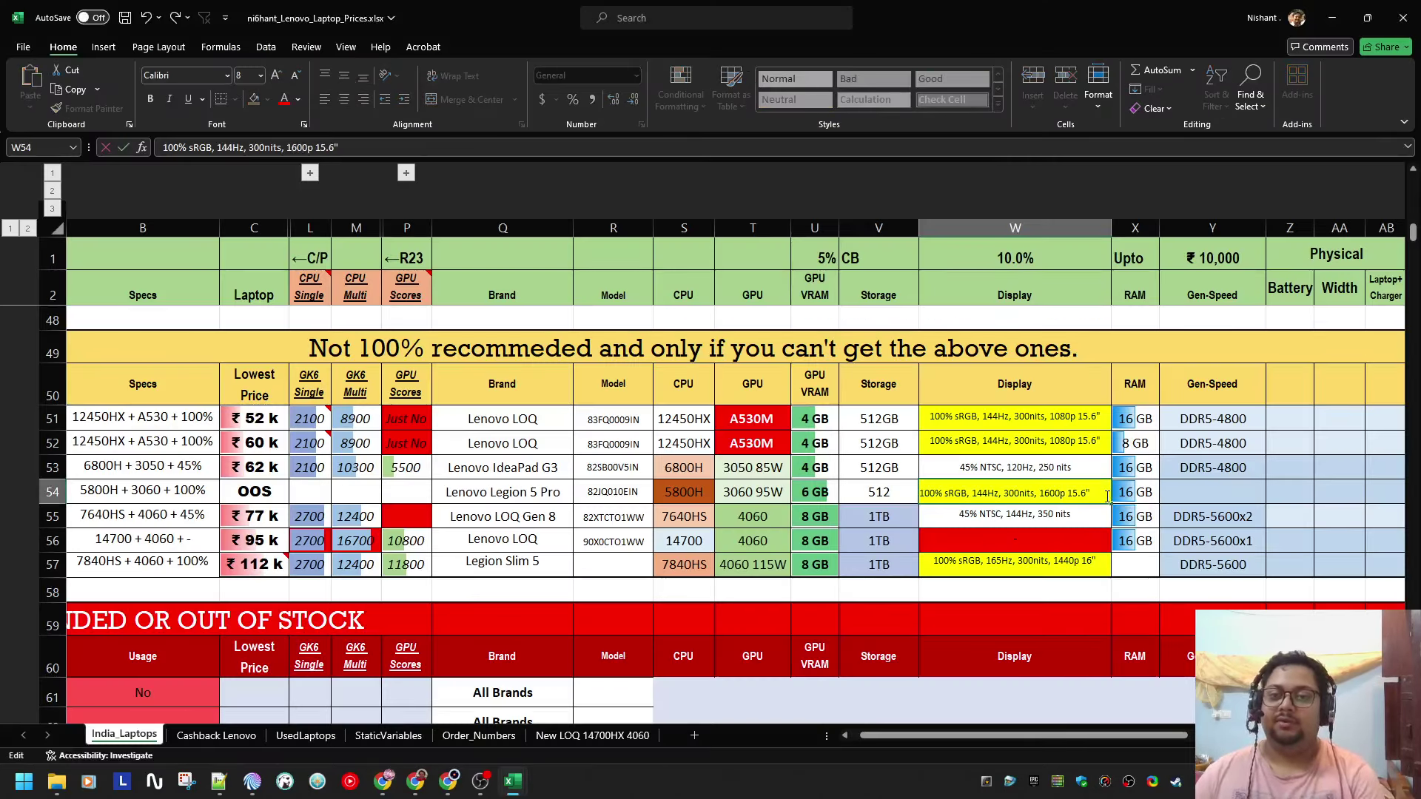
key(ctrl+Return)
Step: Change the row 54 display to 165Hz and 500nits according to the Amazon listing and shade that cell gold
key(alt+Tab)
key(alt+Tab)
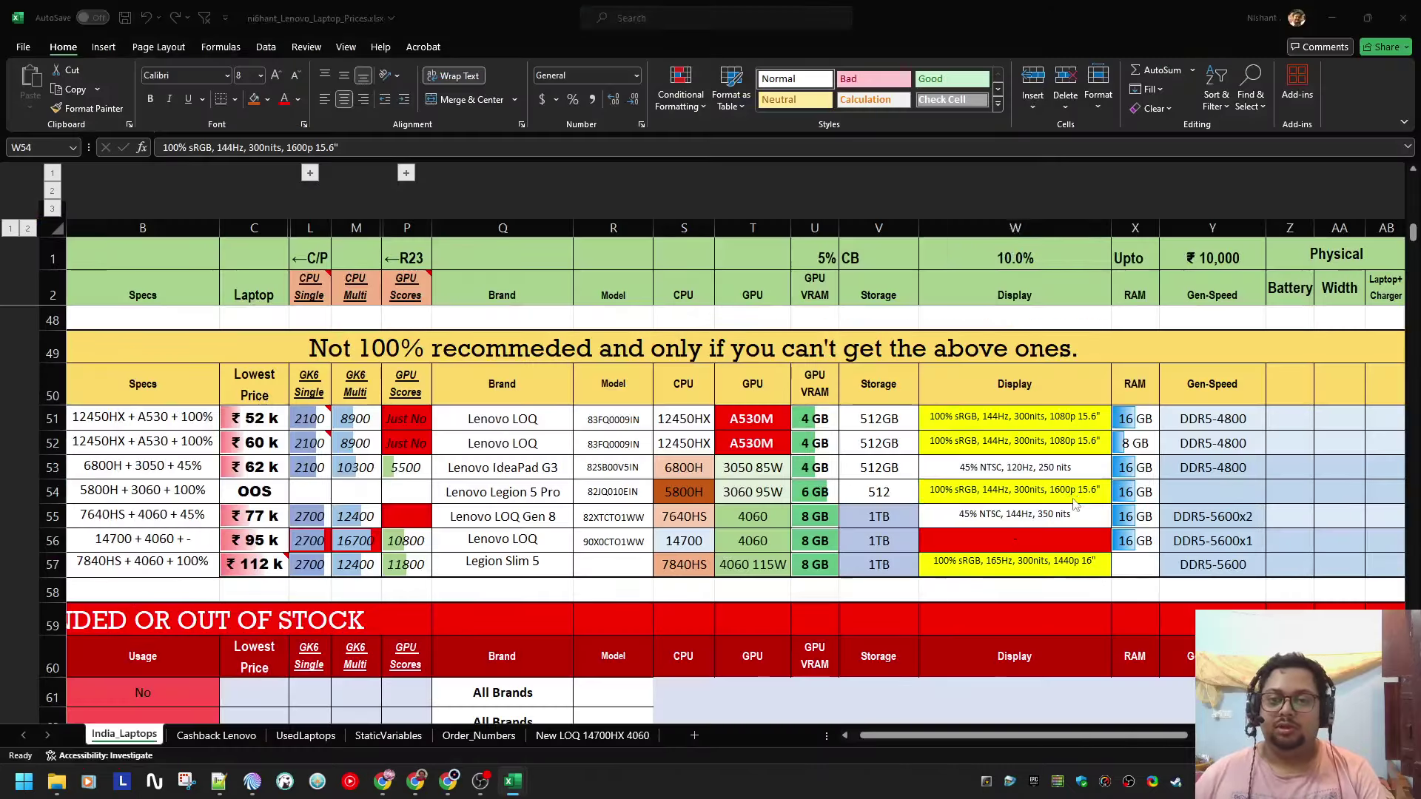
key(alt+Tab)
key(alt+Tab)
double_click(1022, 489)
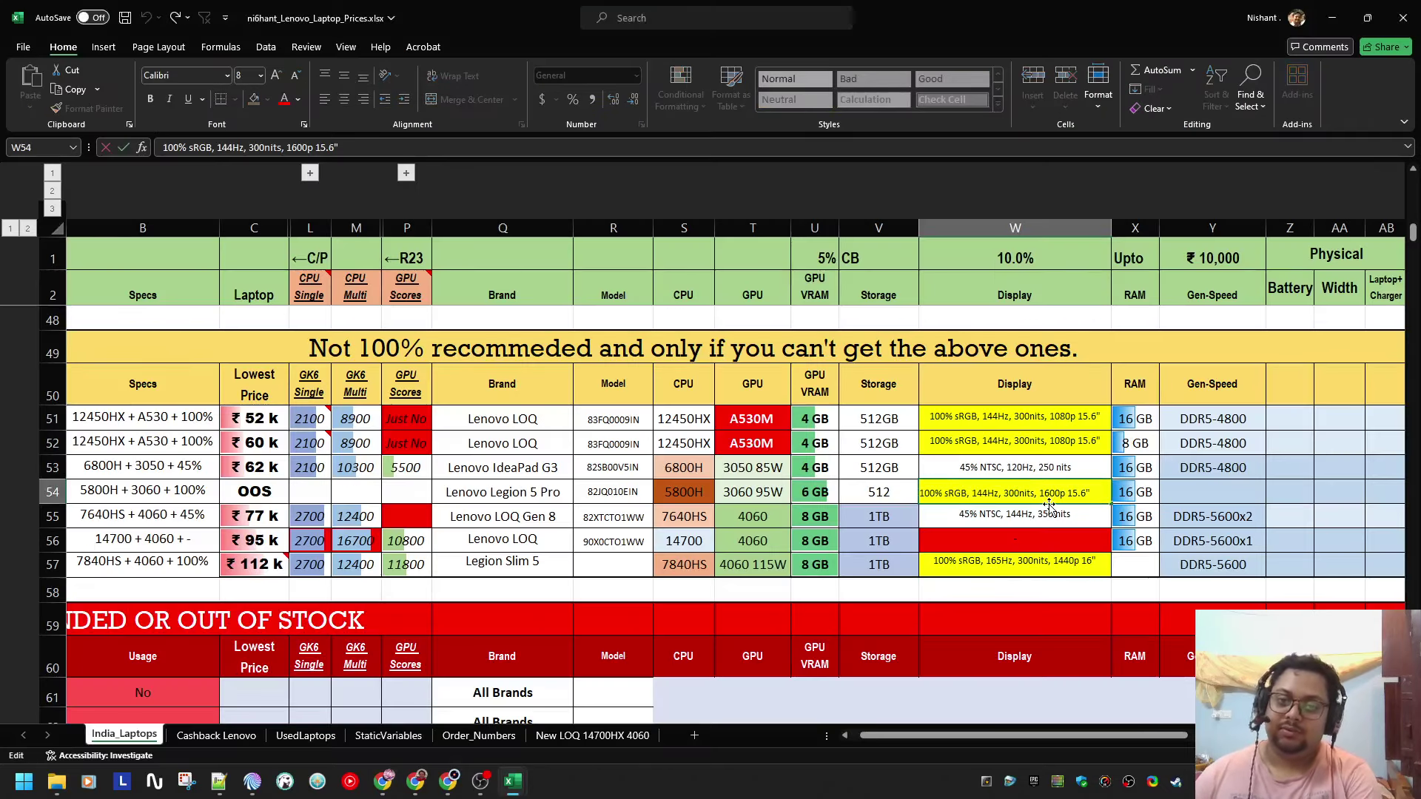
key(BackSpace)
text(5)
key(Left)
key(BackSpace)
key(BackSpace)
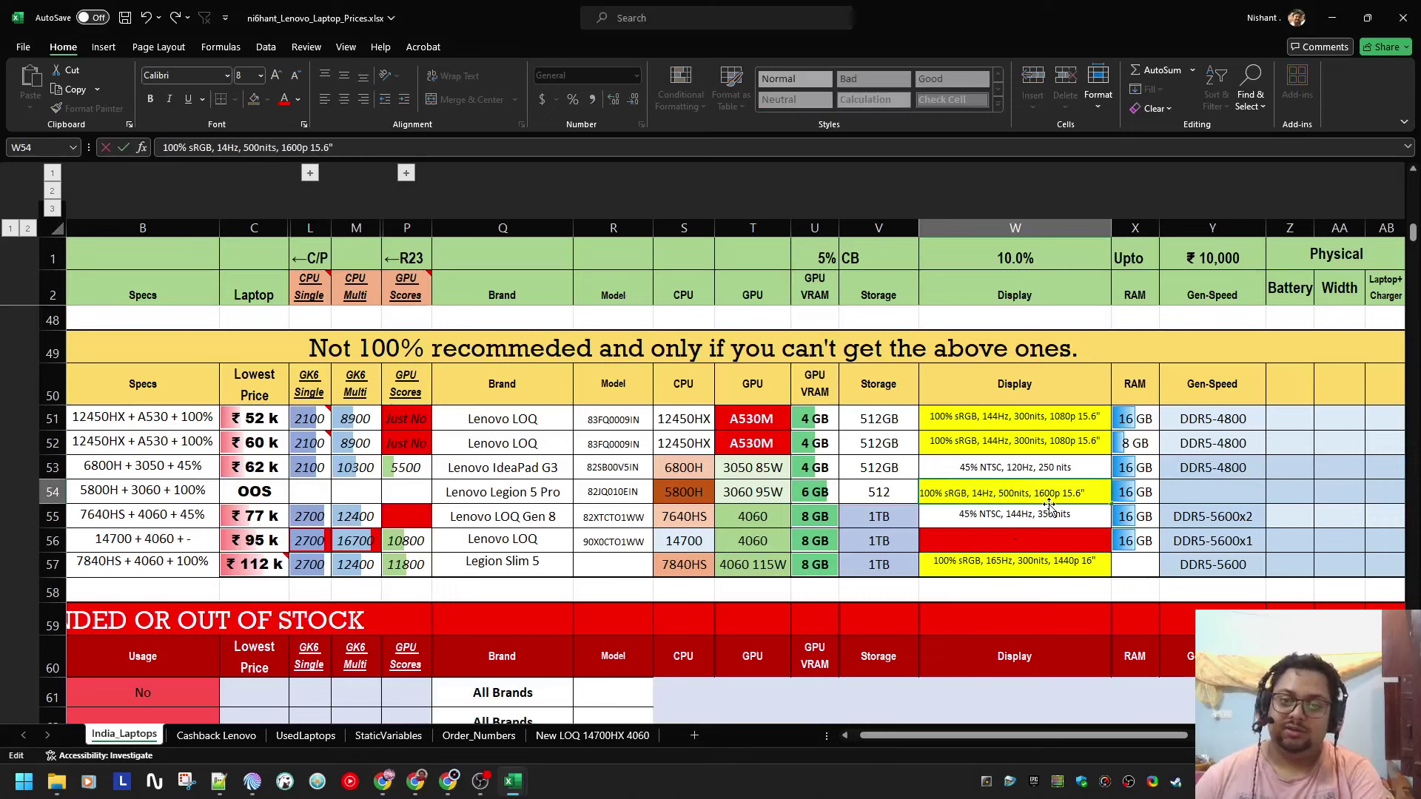
text(65)
key(Return)
key(Up)
key(Up)
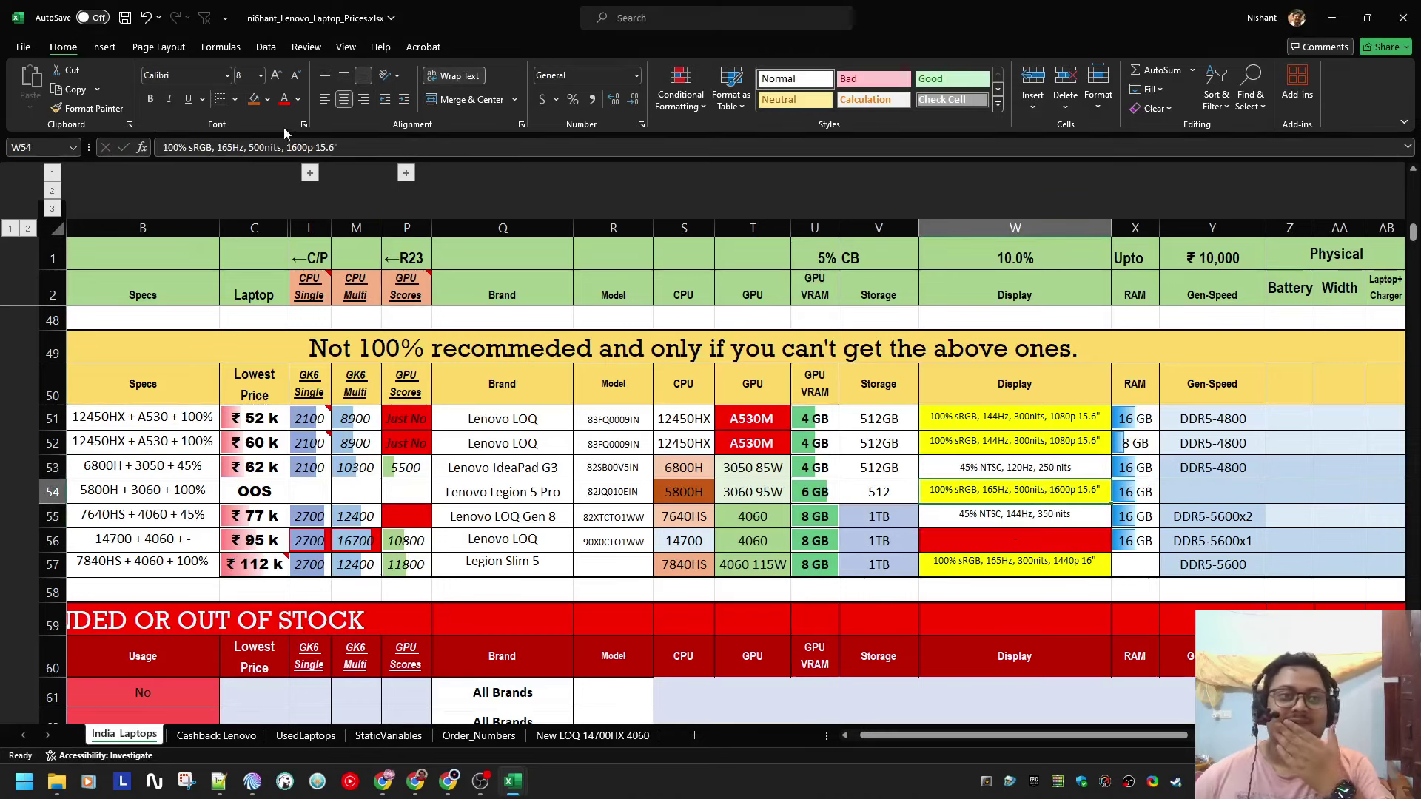
click(268, 99)
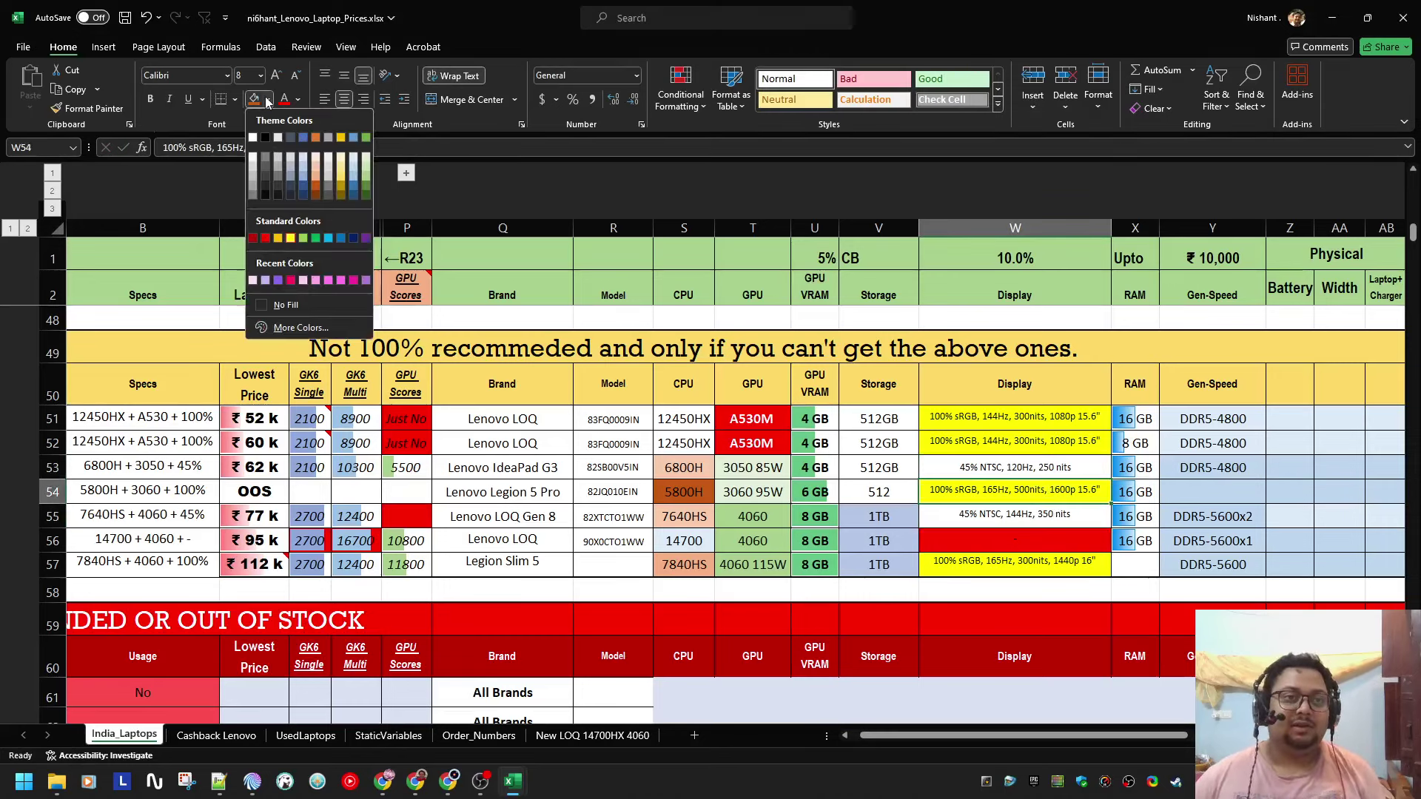
click(343, 186)
Step: Change the storage entry in row 54 to 512GB
click(890, 496)
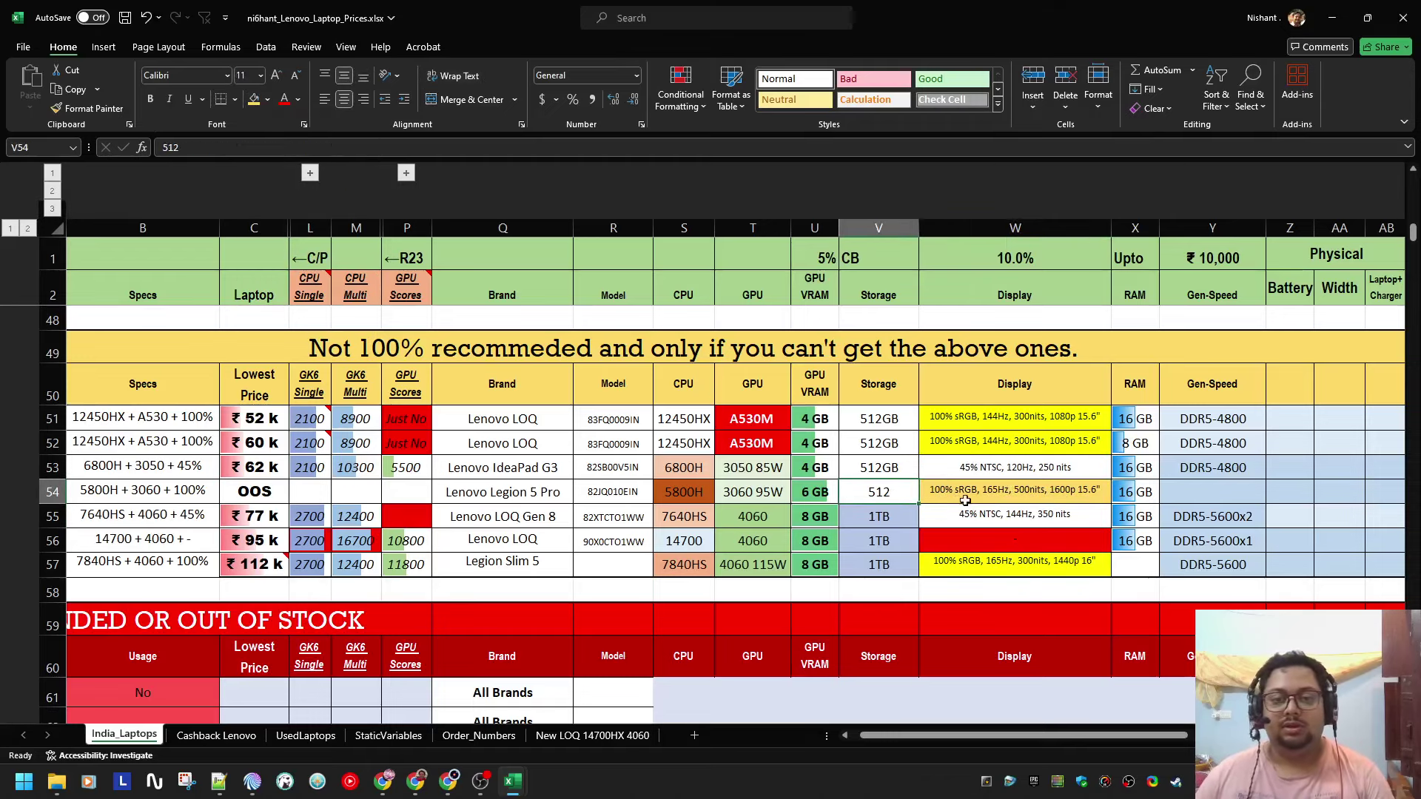
text(512GB)
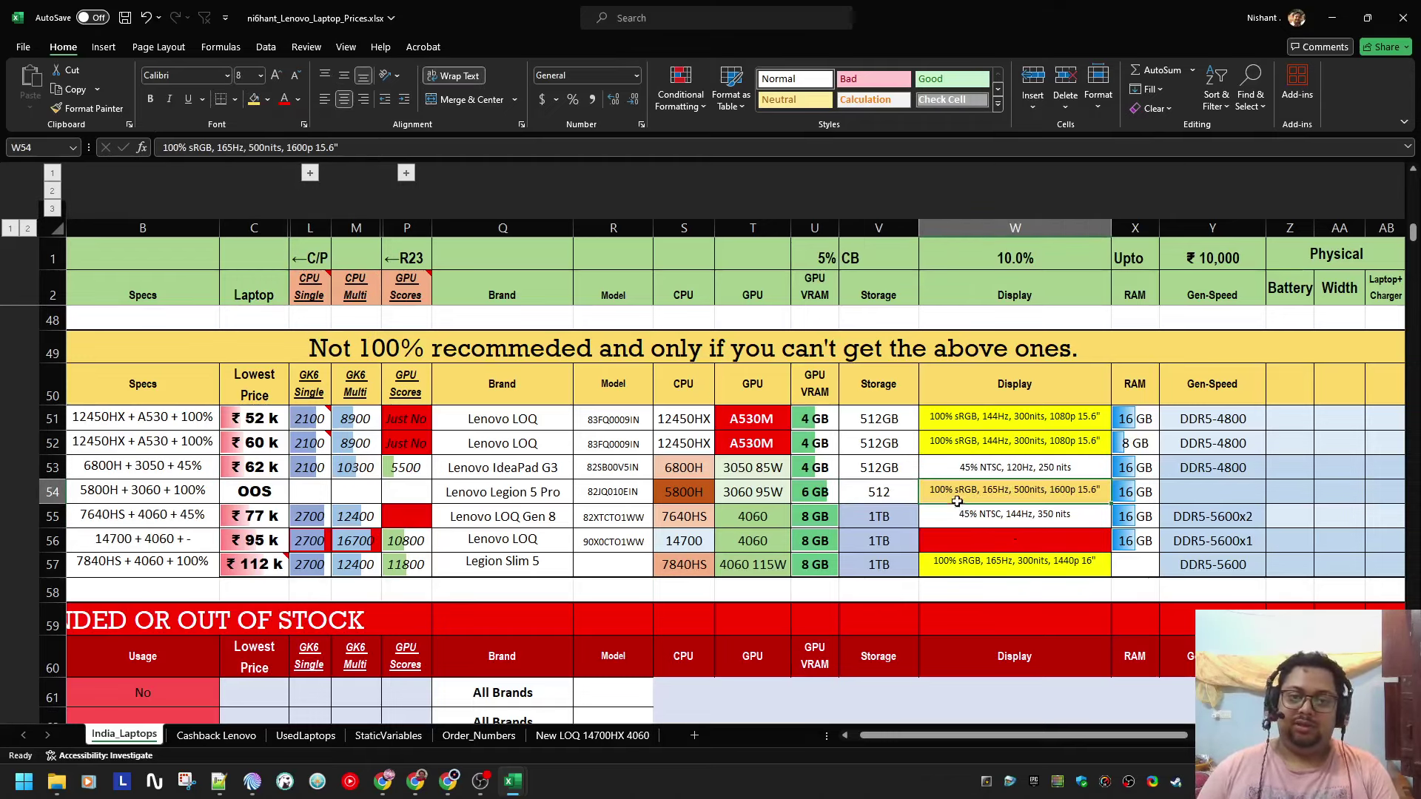
key(Up)
key(Down)
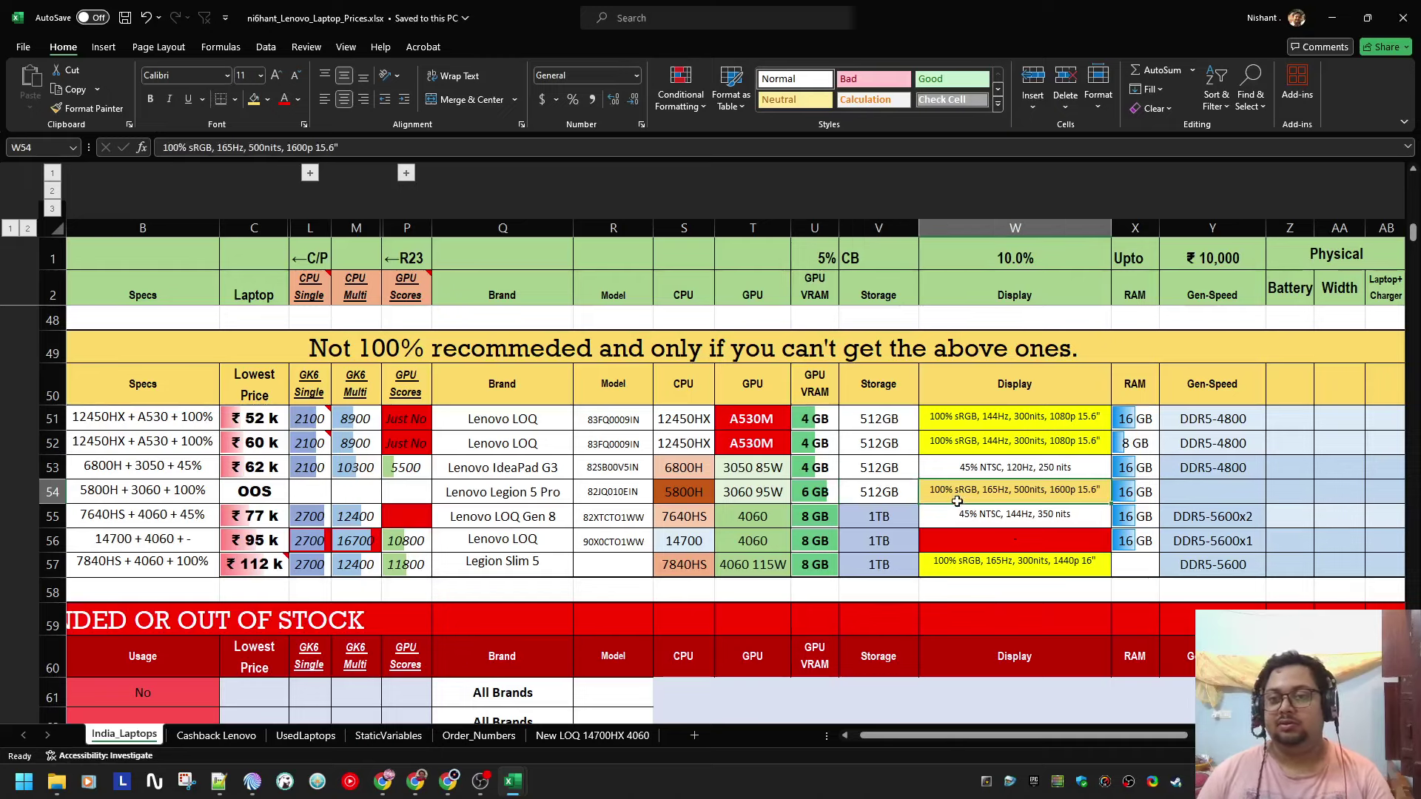
Step: Look up the memory type on the Amazon listing and enter DDR4-3200 as the RAM Gen-Speed in row 54
key(alt+Tab)
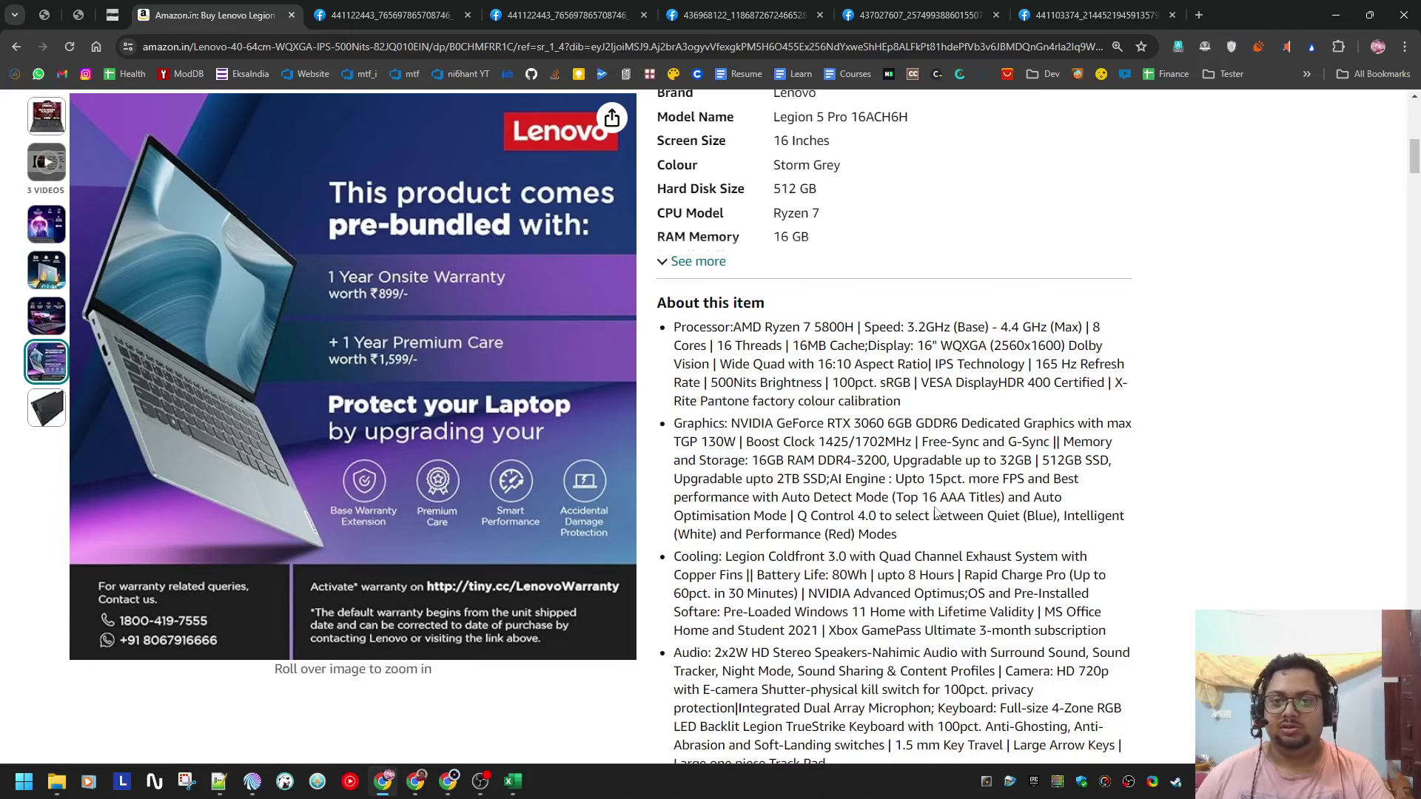
scroll(936, 513, up, 3)
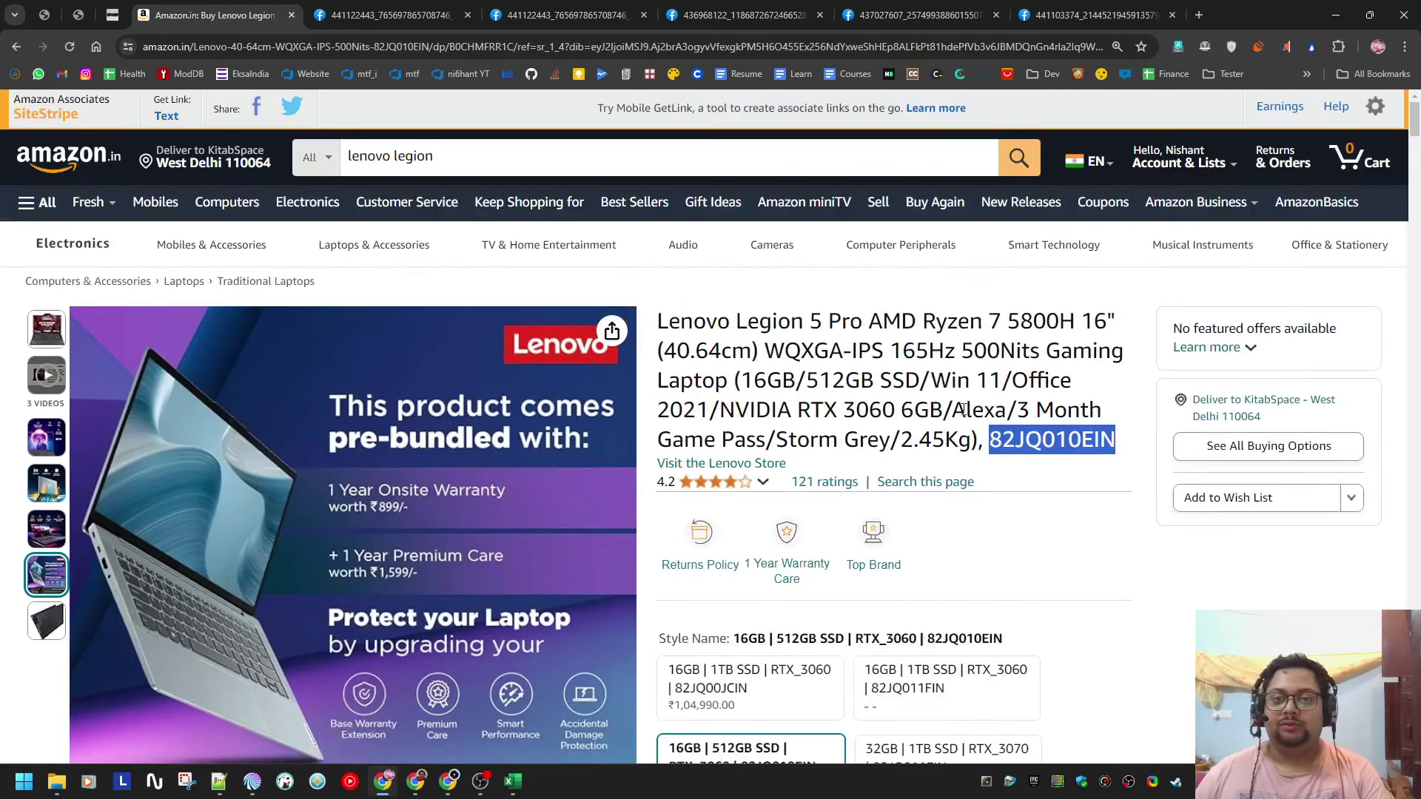
scroll(971, 427, down, 8)
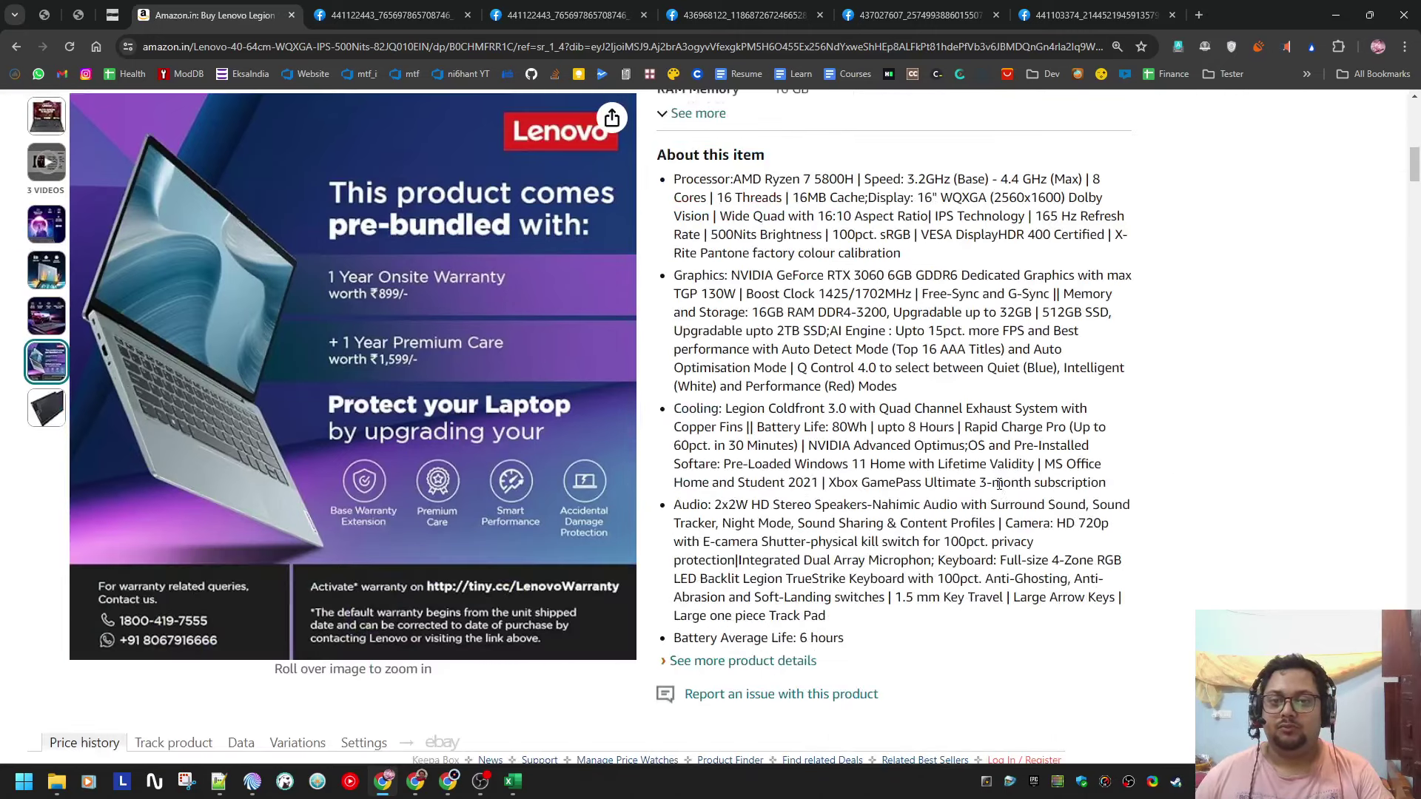
key(alt+Tab)
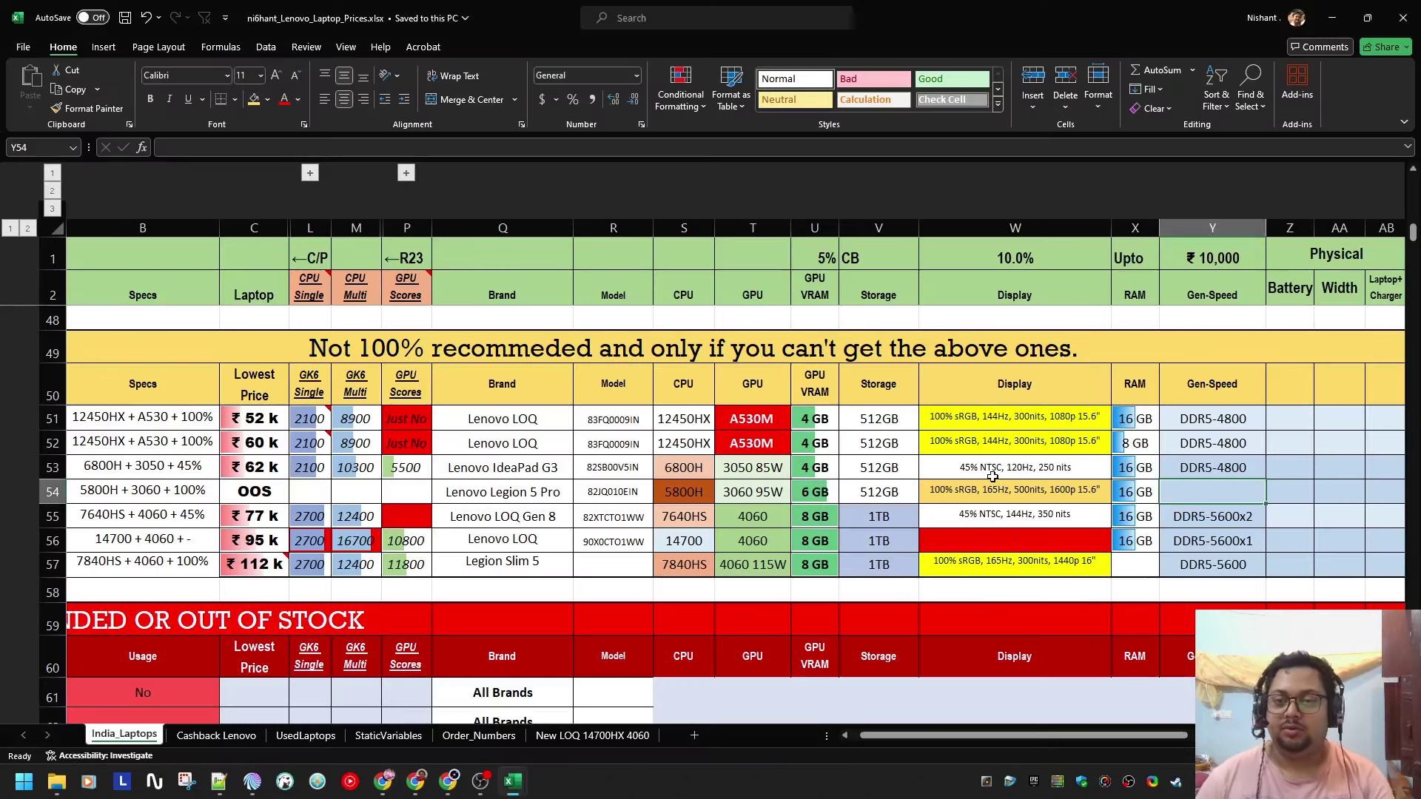
text(DDR4-)
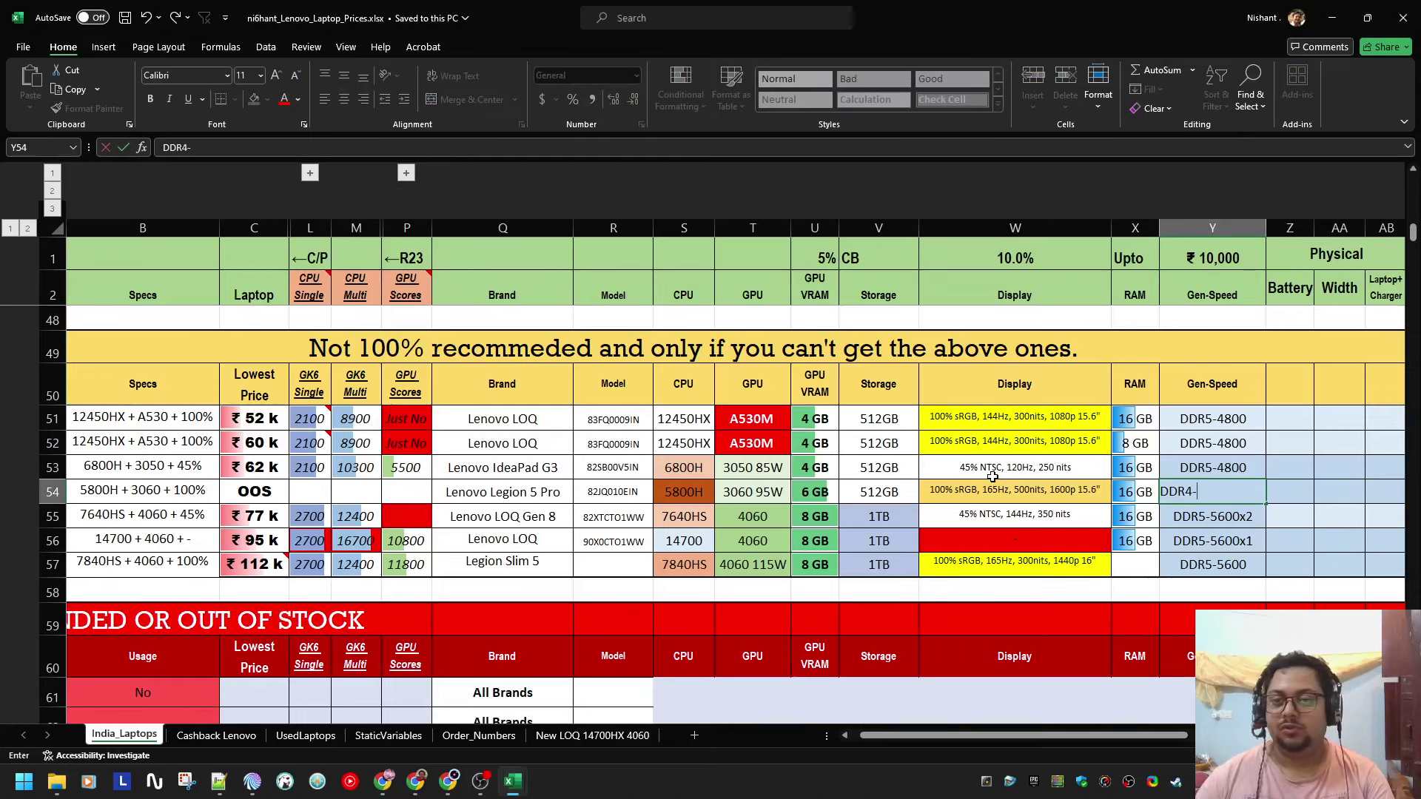
text(3200)
key(Return)
Step: Shade the DDR4-3200 Gen-Speed cell in row 54 red
click(1176, 492)
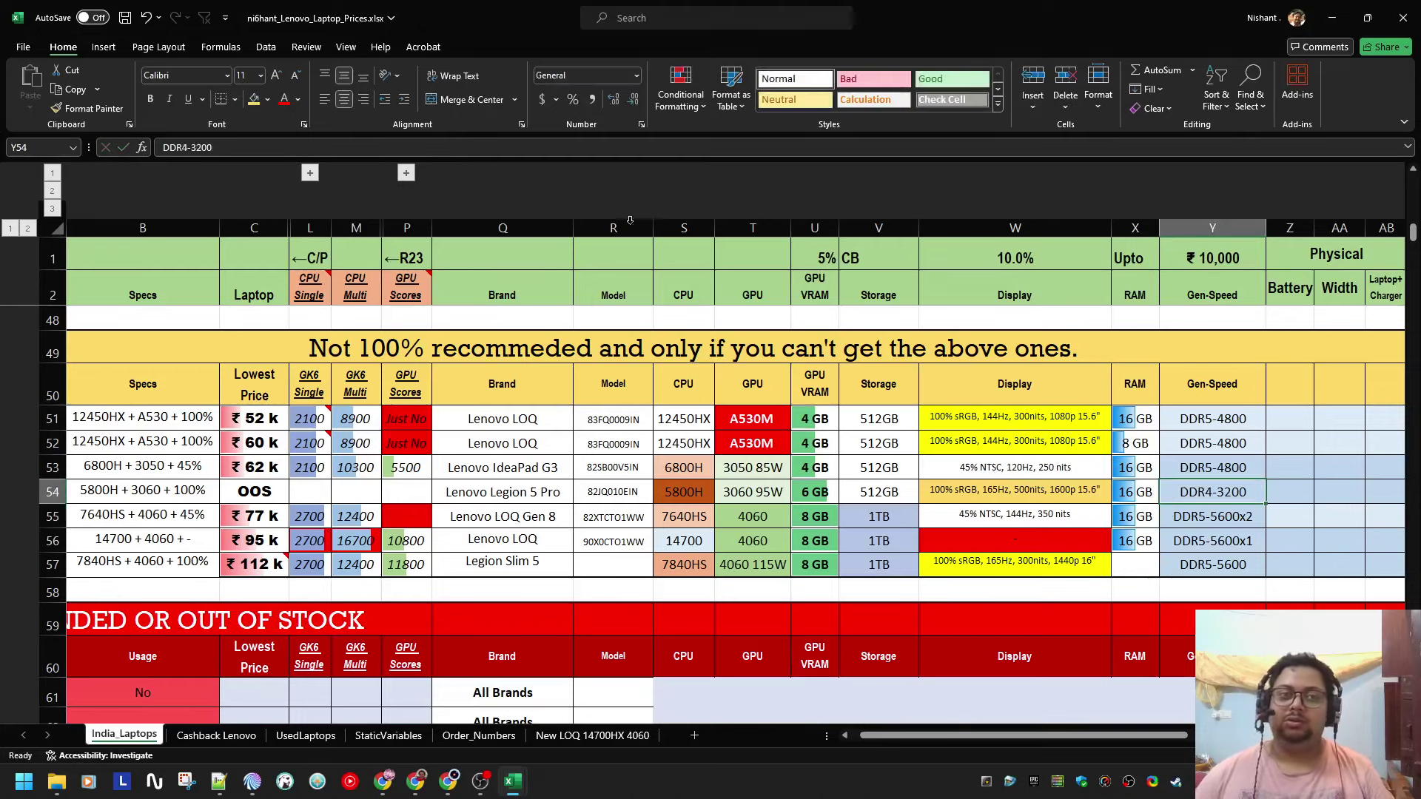
click(268, 99)
key(Escape)
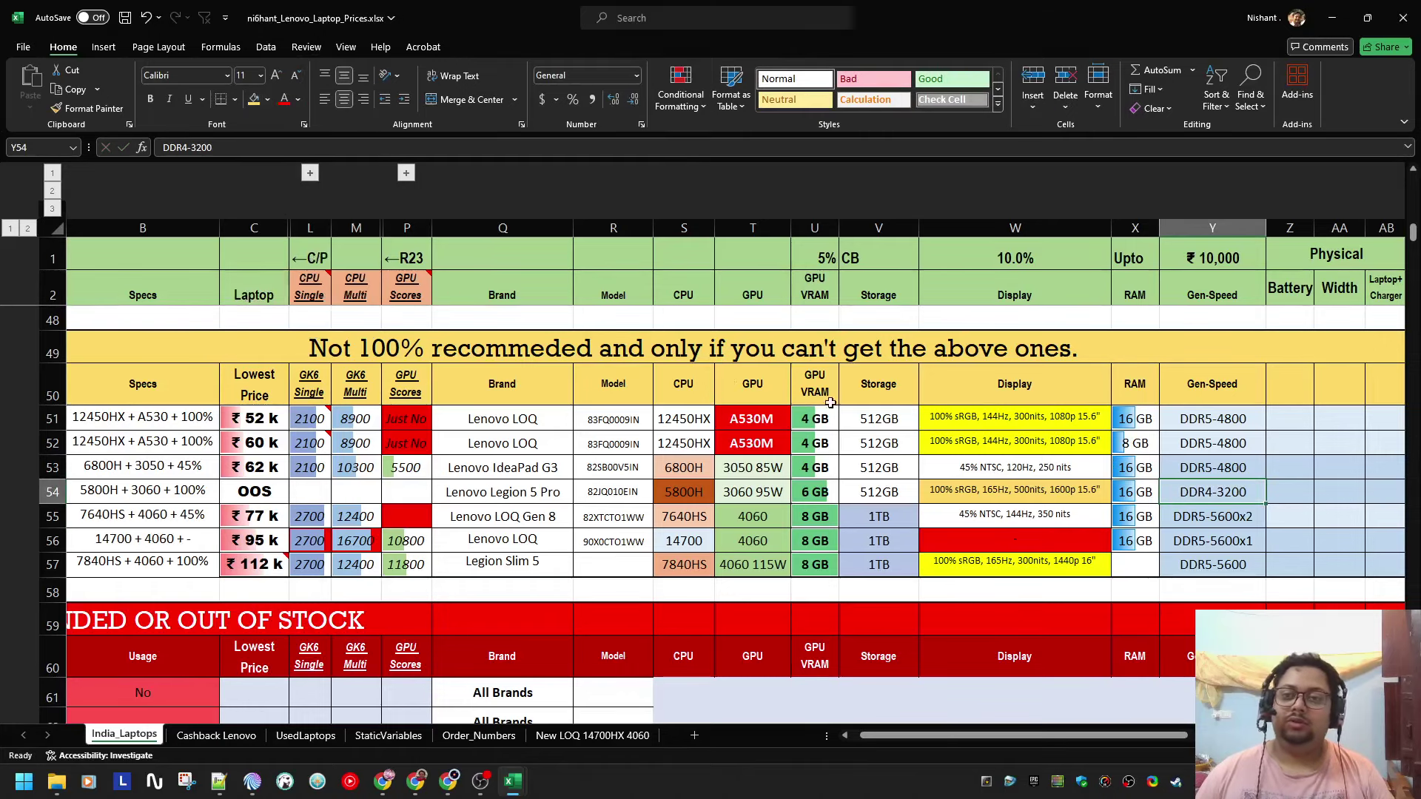
scroll(883, 400, up, 8)
scroll(882, 400, down, 10)
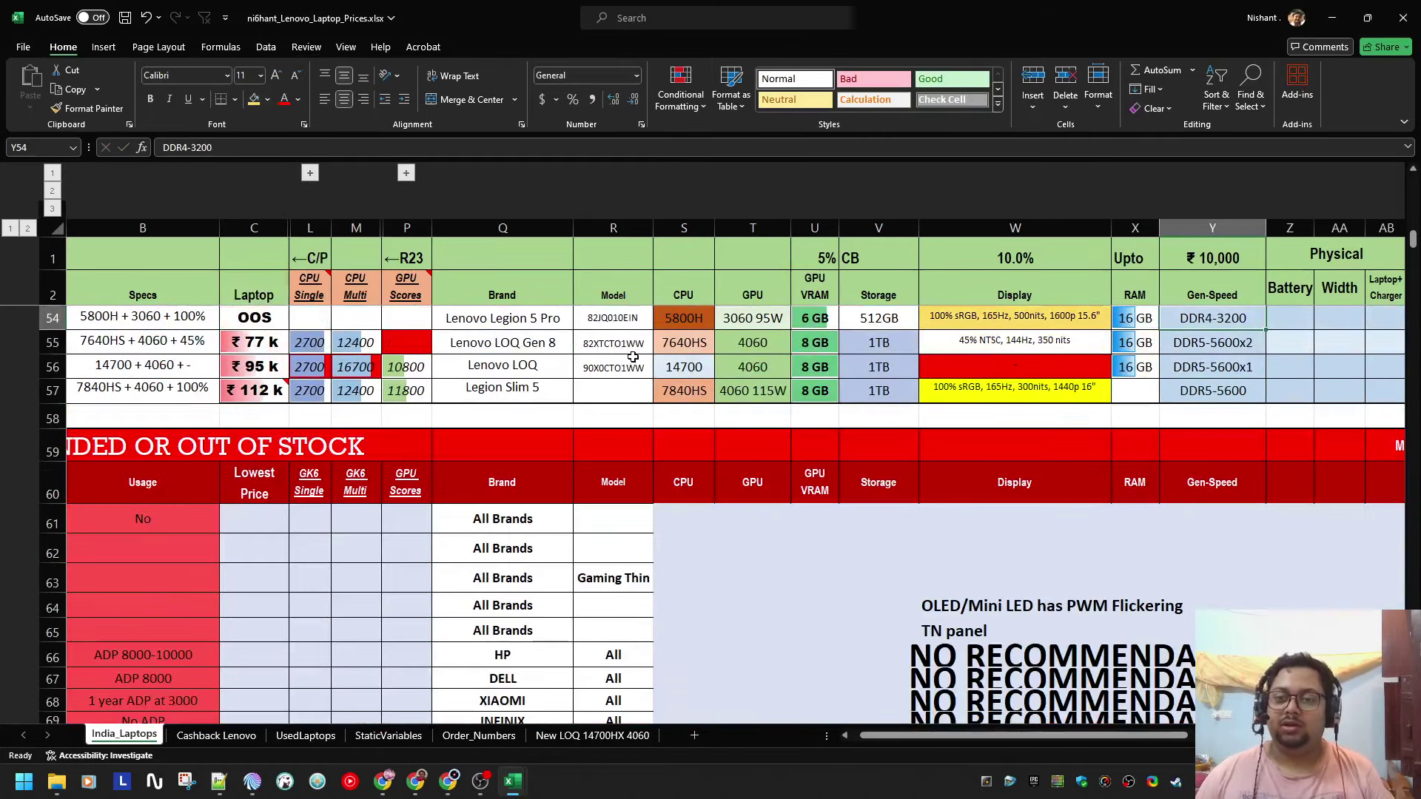
scroll(882, 400, up, 1)
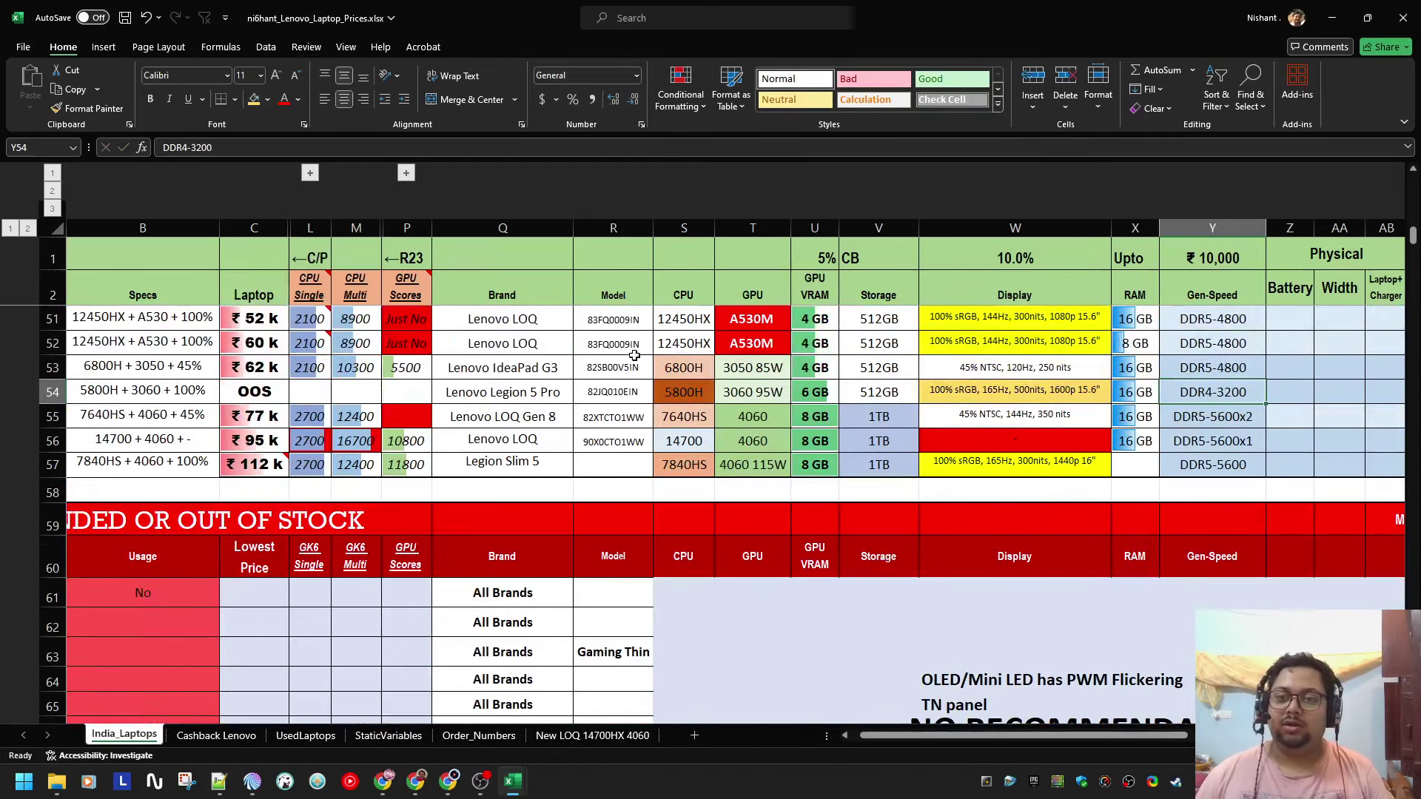
click(267, 101)
click(266, 243)
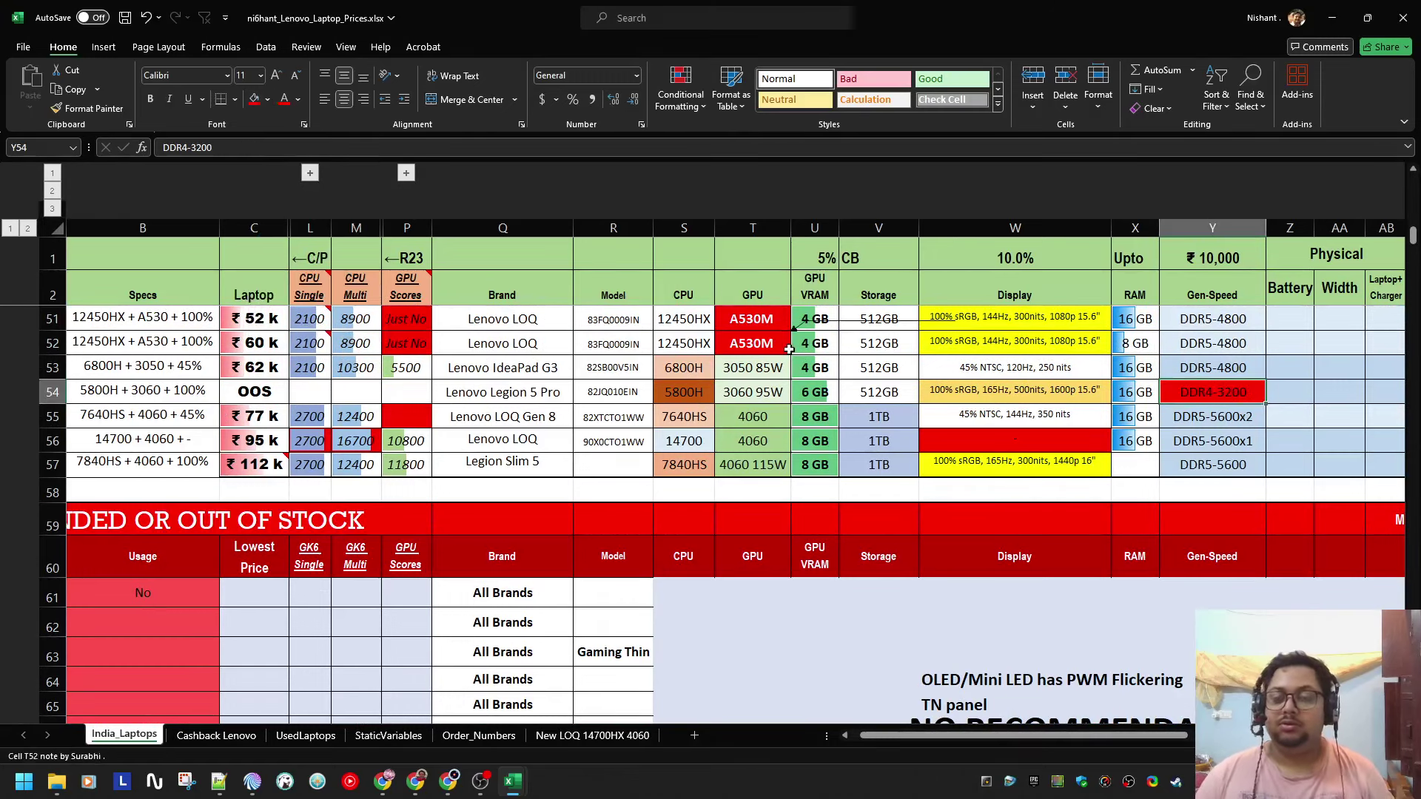
Step: Enter 80 Wh as the battery in row 54, checking the capacity on the Amazon listing
key(Right)
key(alt+Tab)
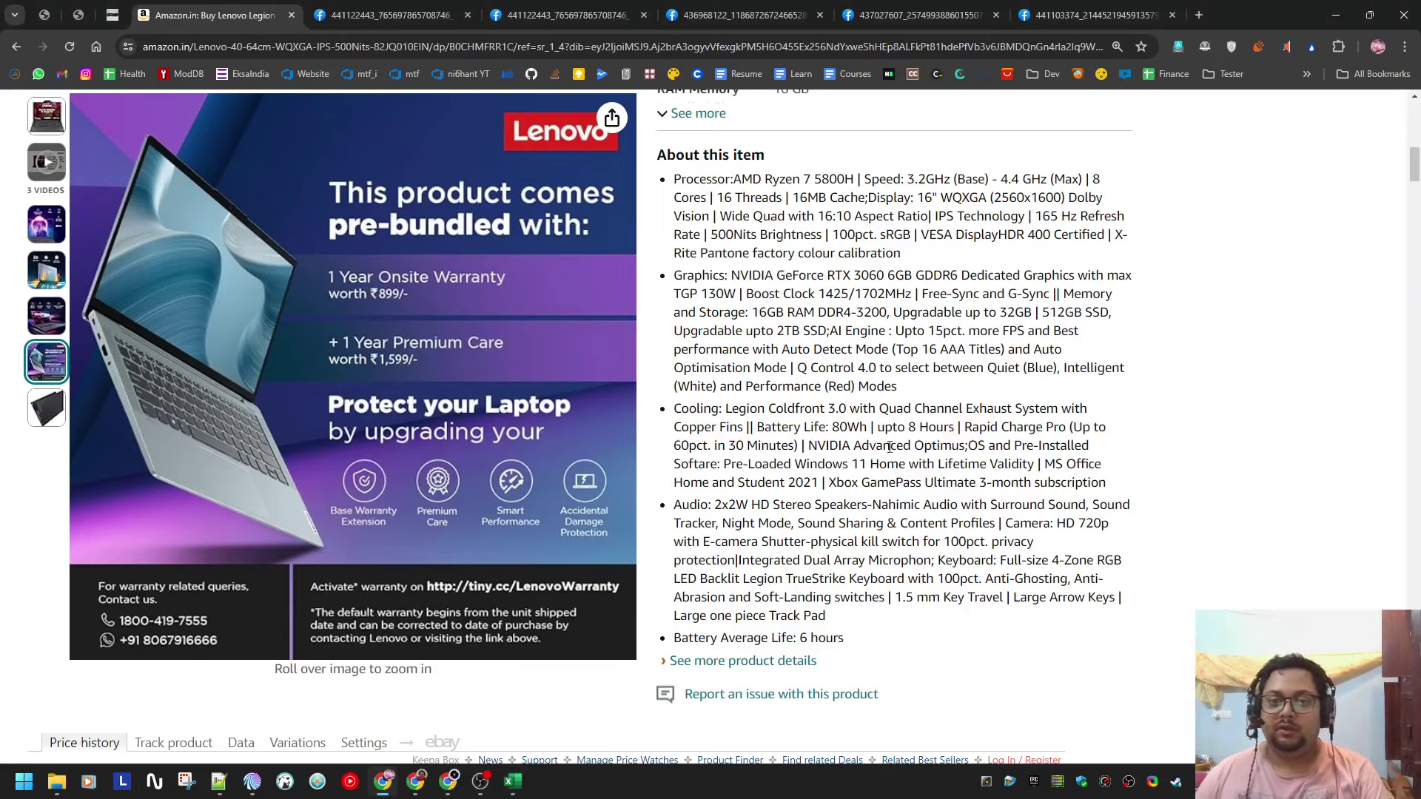
key(alt+Tab)
text(80 Wh)
key(Return)
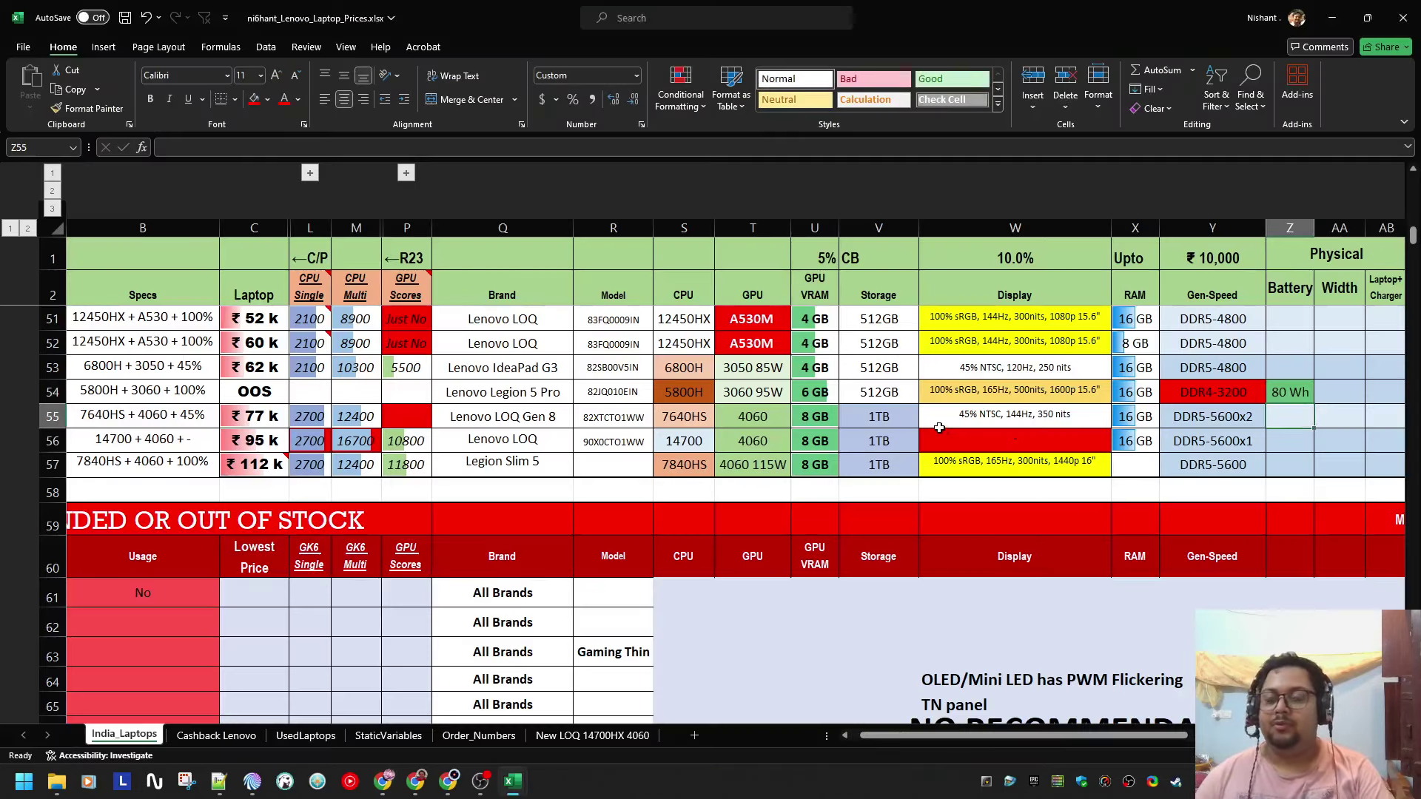
Step: Generate a short SiteStripe text link for the Legion 5 Pro listing on Amazon and copy it for row 54's Amazon Link cell
key(Up)
key(Right)
key(alt+Tab)
key(alt+Tab)
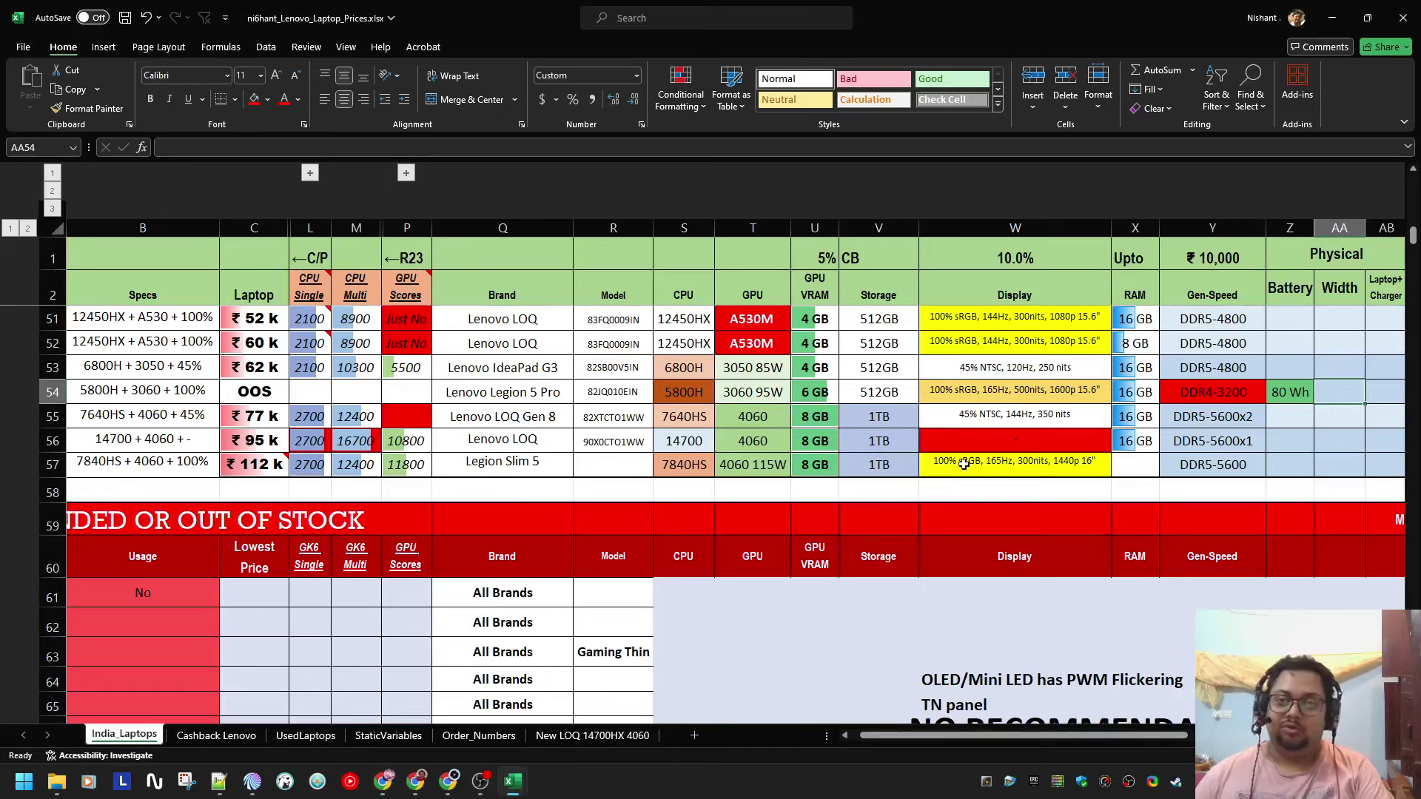
key(Right)
key(Right)
key(Right)
key(Right)
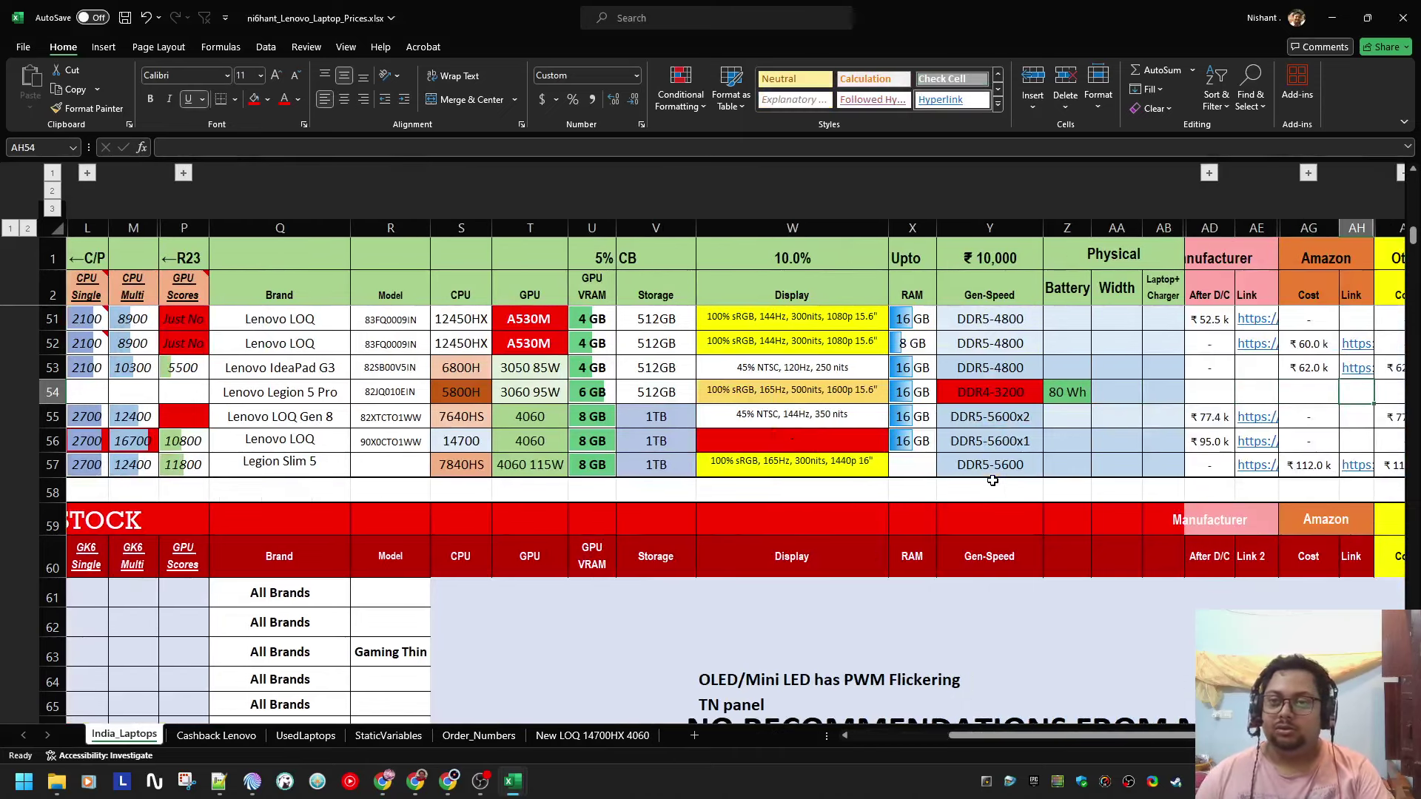
key(alt+Tab)
scroll(994, 481, up, 15)
double_click(1053, 437)
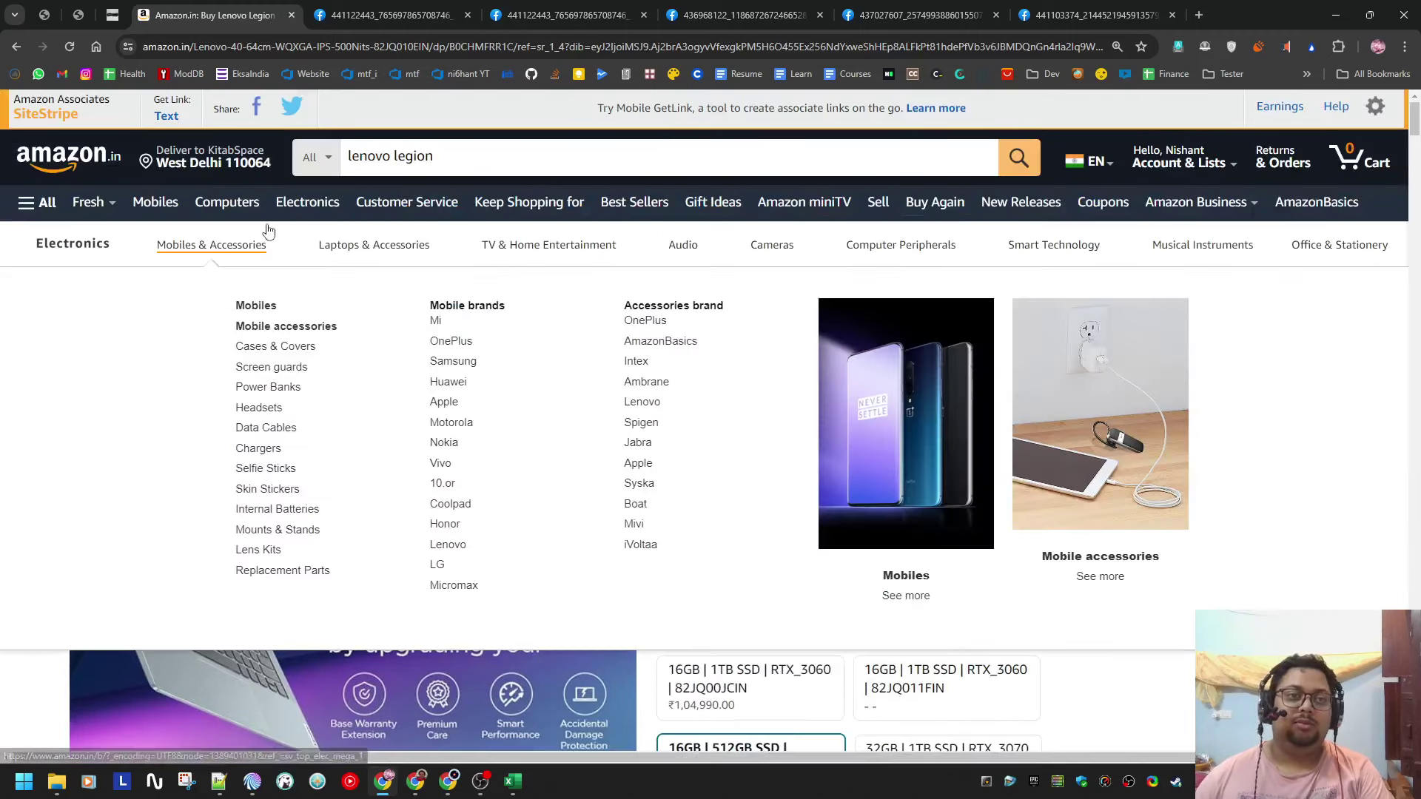
key(alt+Tab)
key(alt+Tab)
click(166, 115)
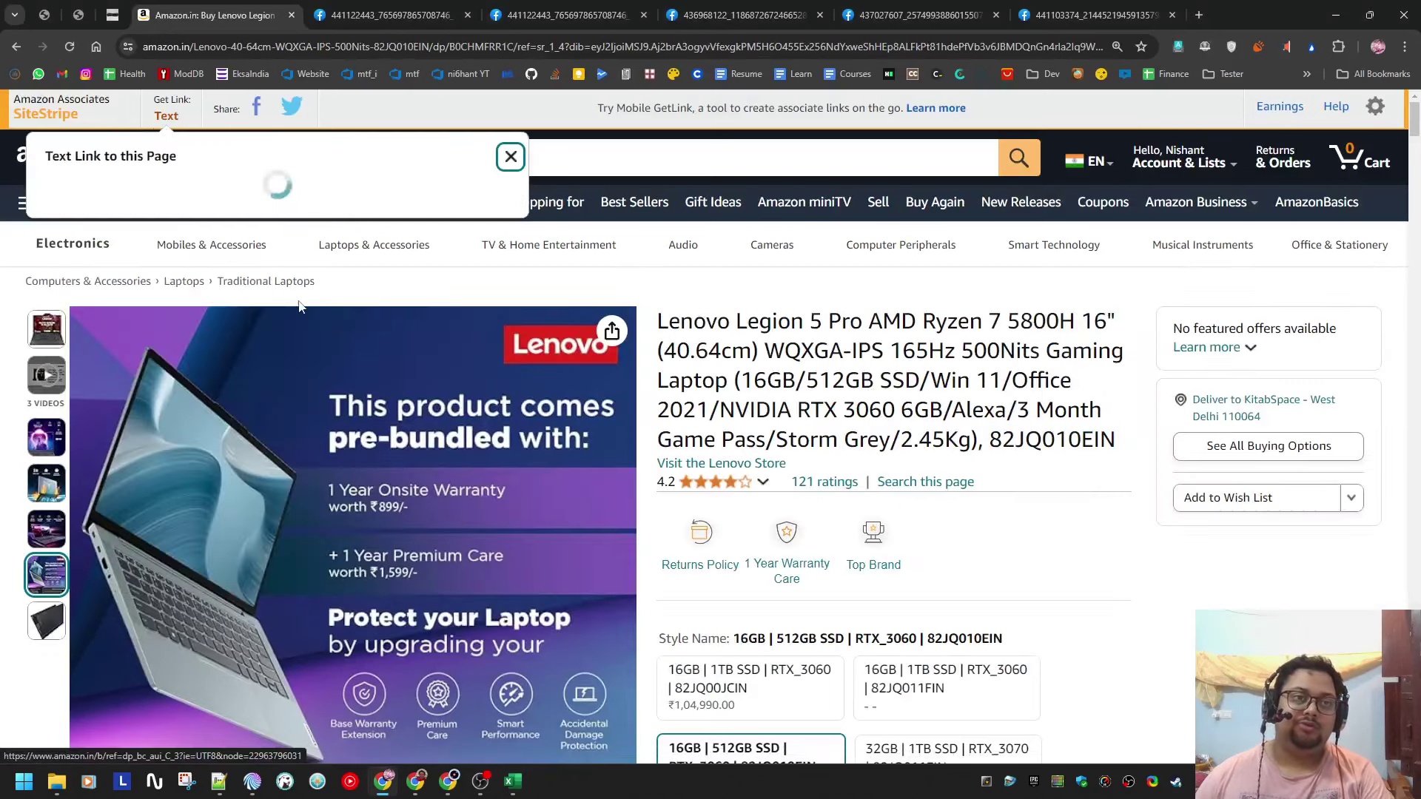
right_click(170, 288)
click(194, 300)
Step: Paste the copied Amazon short link into the Amazon Link cell of row 54 in the Excel sheet
key(alt+Tab)
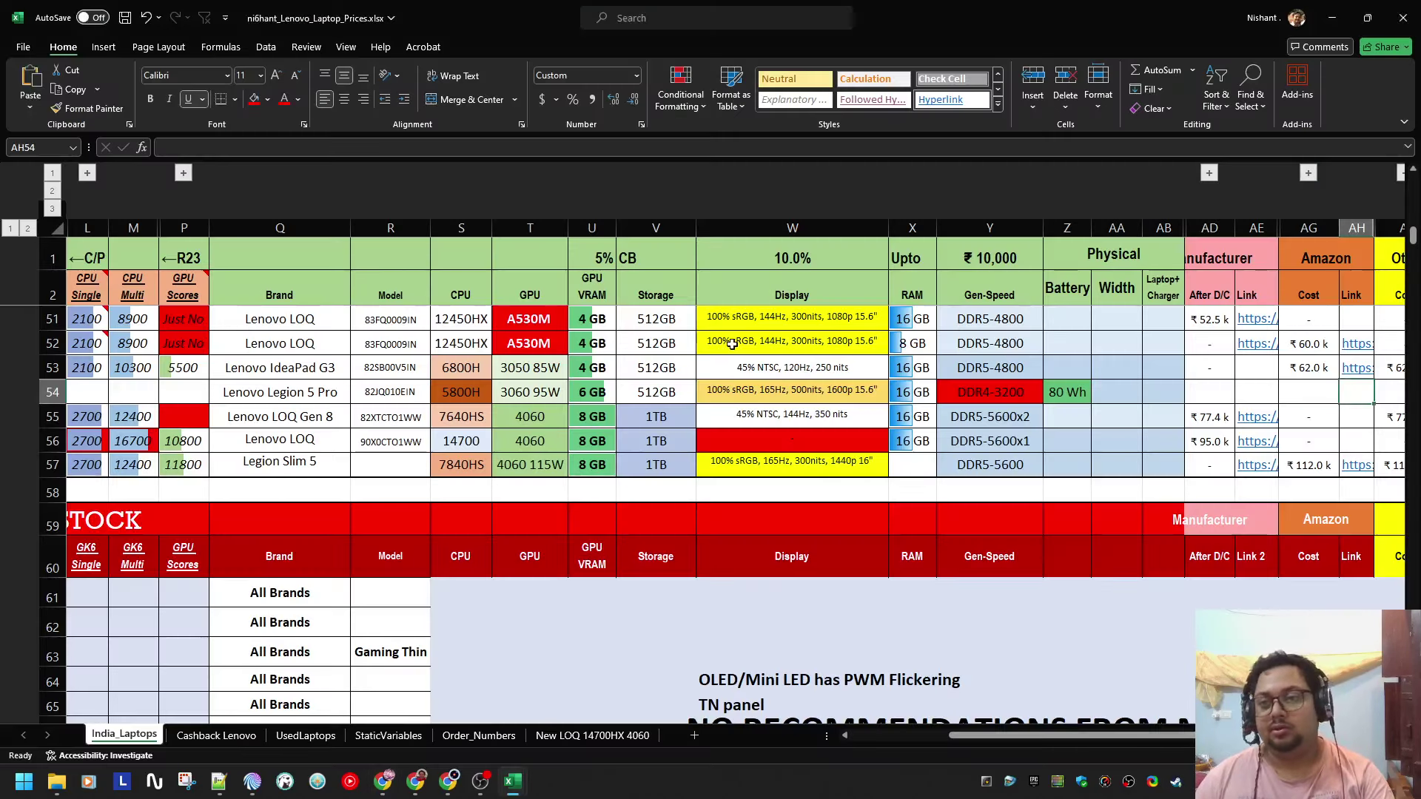
key(ctrl+v)
key(Left)
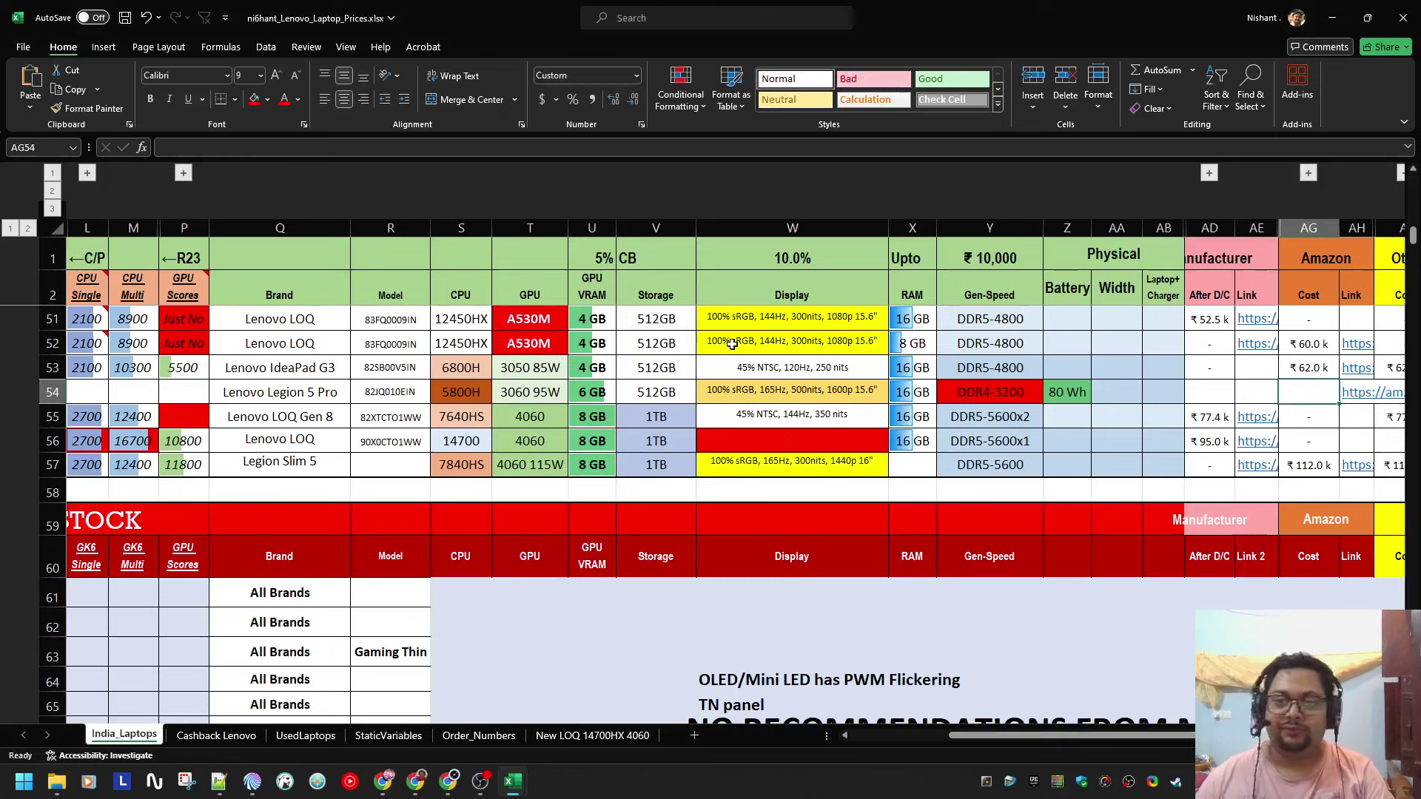
Step: Expand the Amazon column group and enter 79990 as row 54's List Price, taken from the listing's price history graph
click(1308, 173)
key(Up)
key(Left)
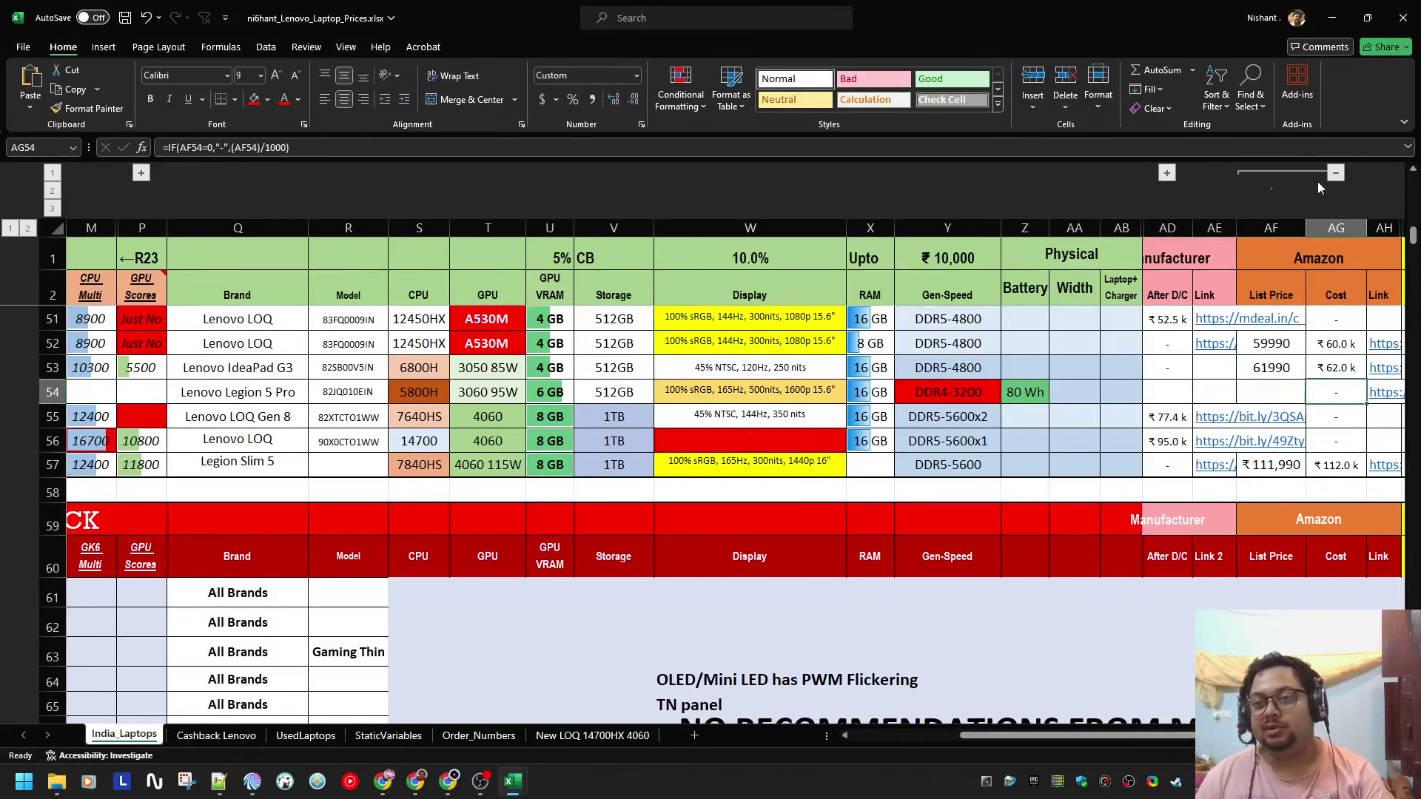
key(alt+Tab)
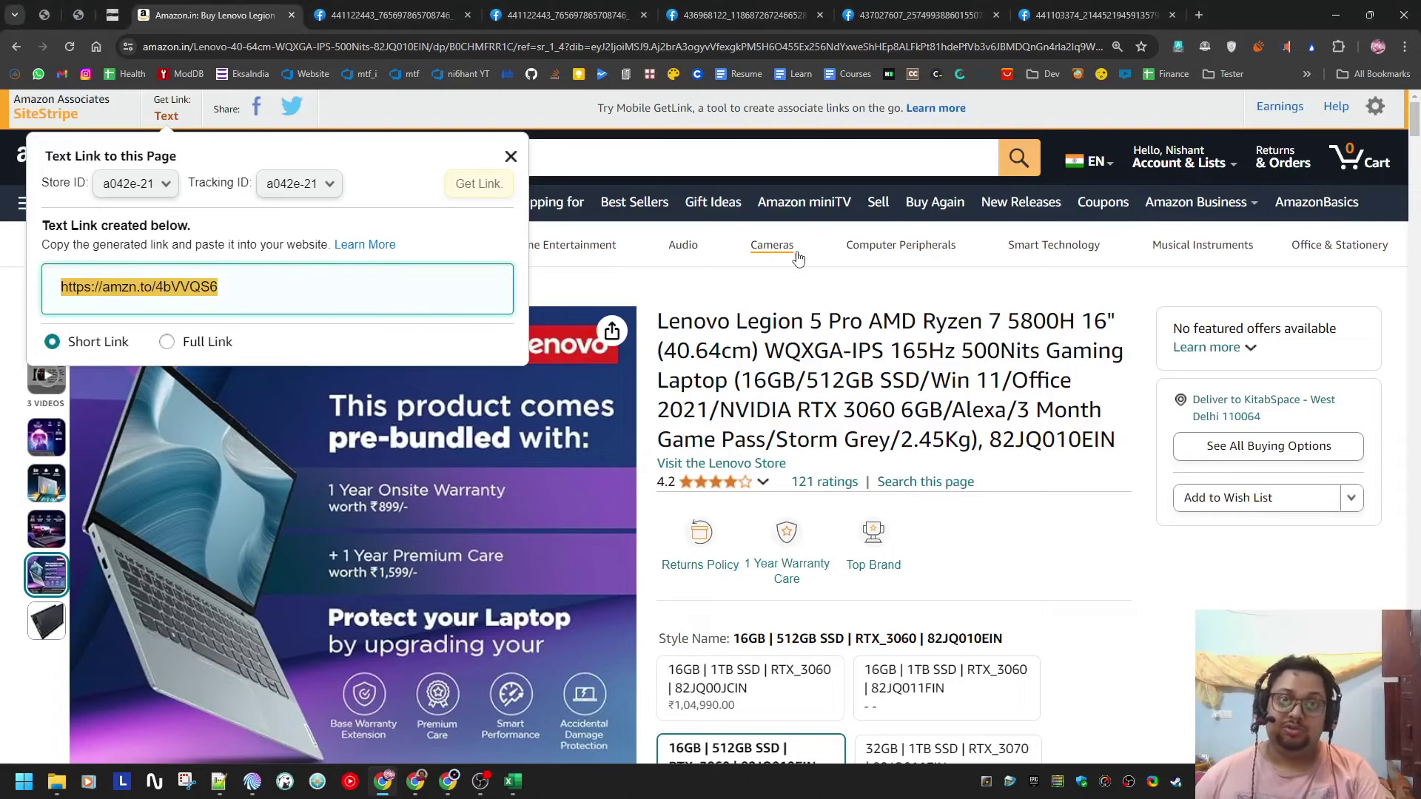
scroll(812, 546, down, 10)
scroll(812, 546, down, 5)
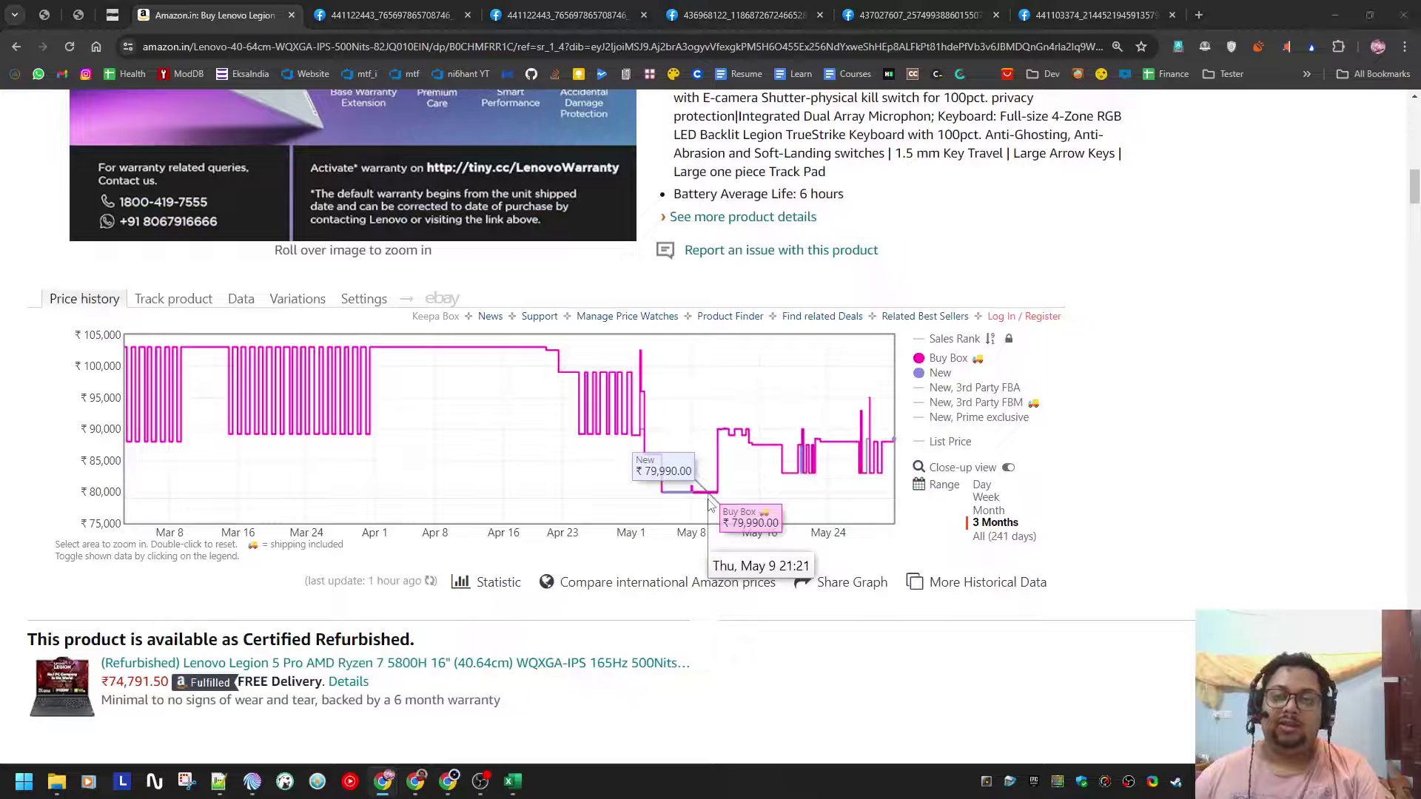
key(alt+Tab)
text(7)
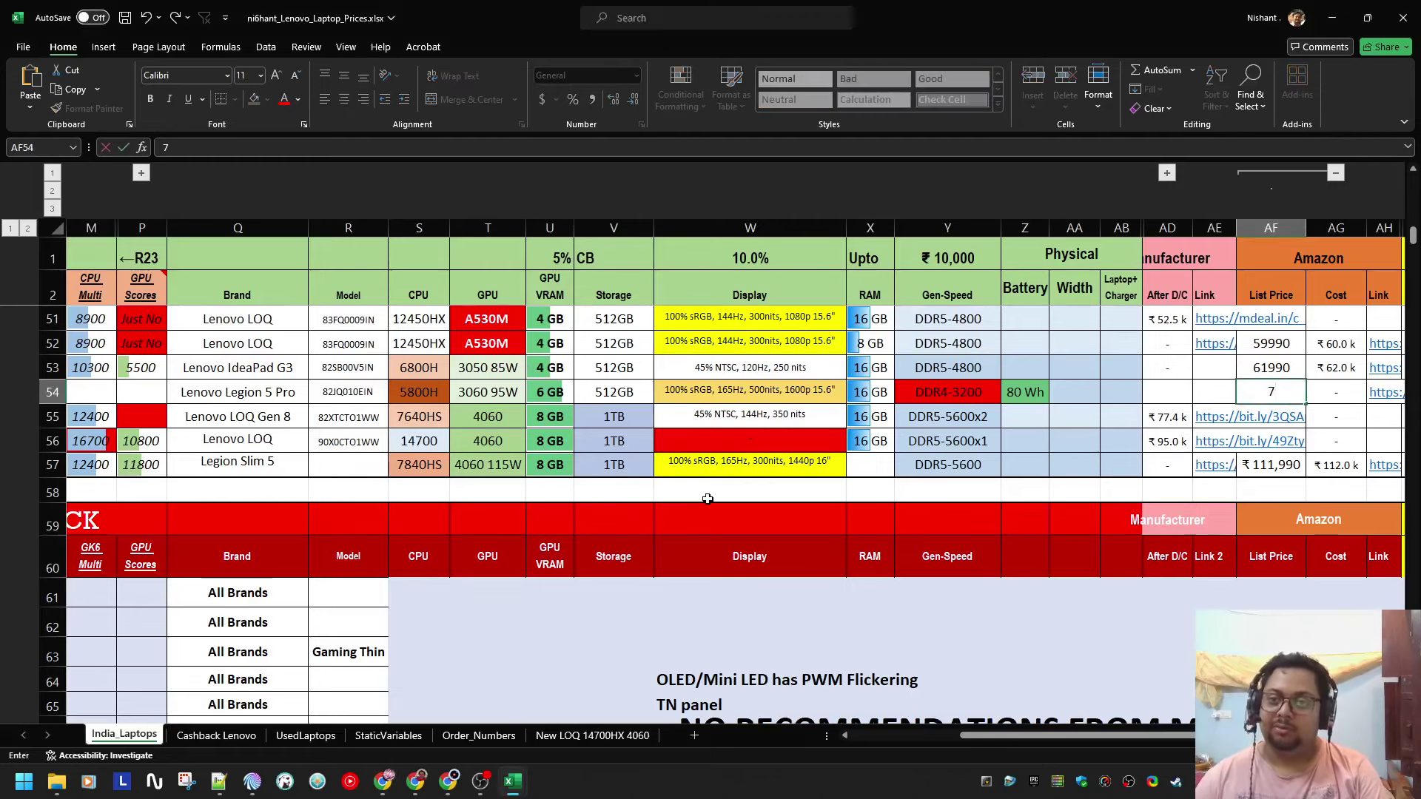
key(Tab)
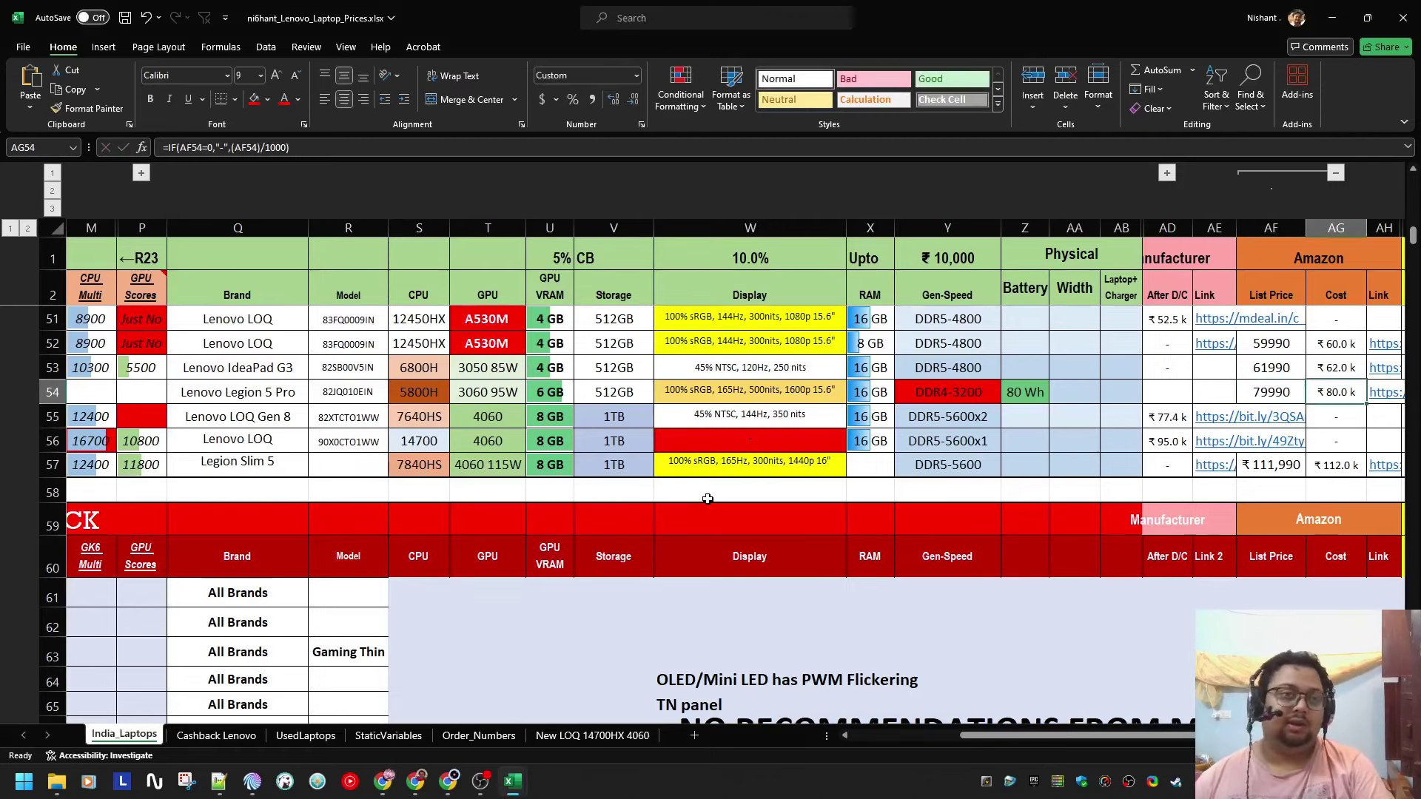
Step: Edit the Amazon Cost formula in row 54 so the list price in AF54 is multiplied by 0.9
click(257, 148)
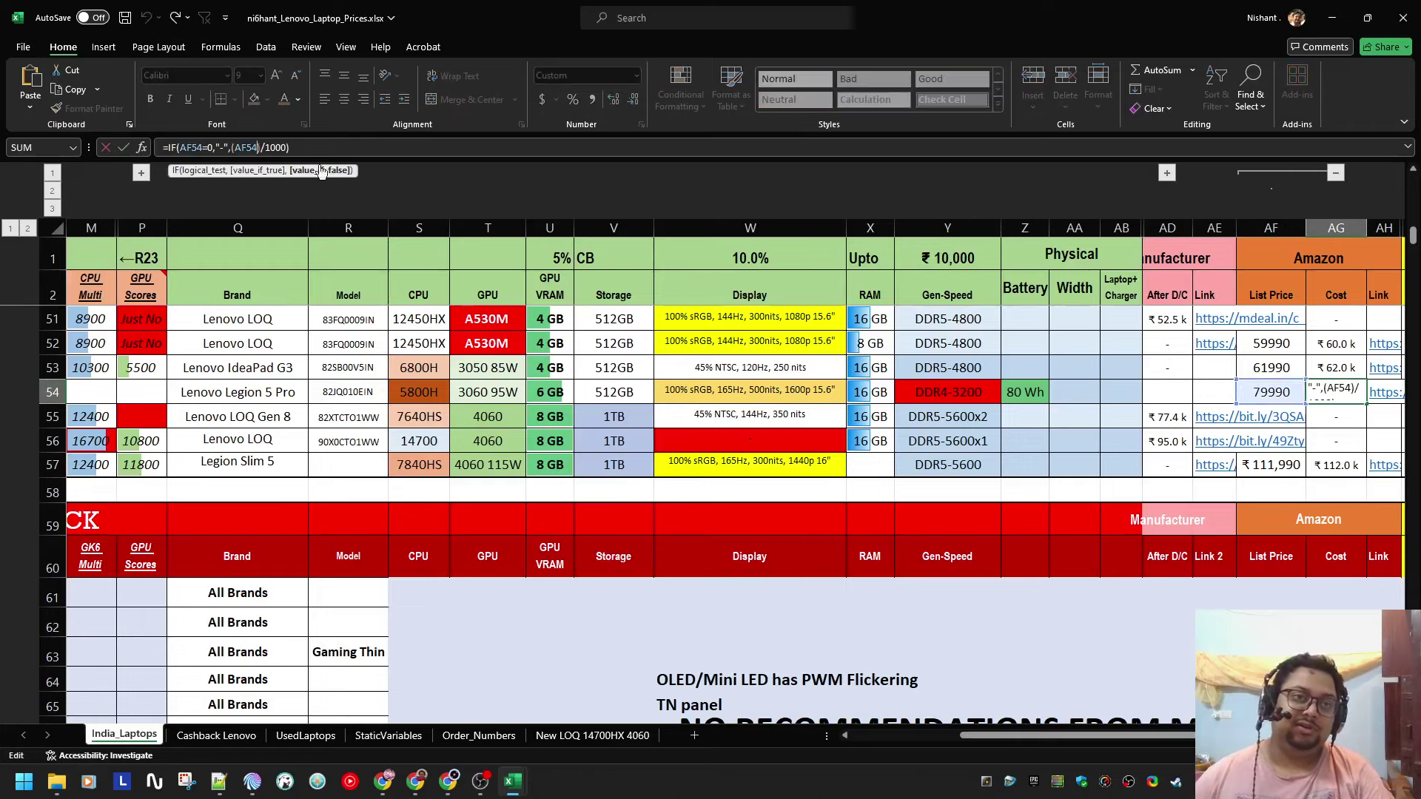
text(*0.)
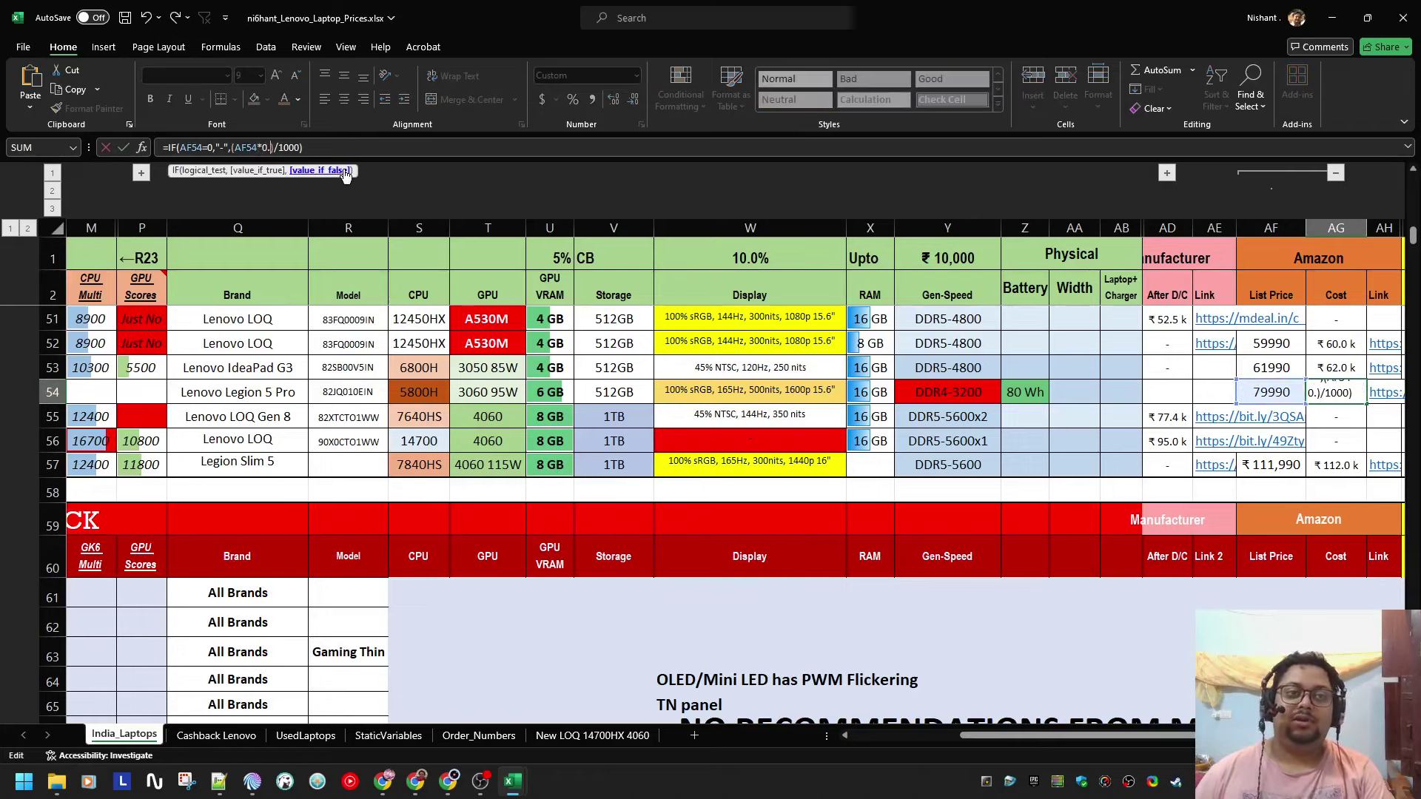
text(9)
key(Return)
Step: Fill the text summary formula in column BC down from row 53 into row 54
key(Up)
key(Right)
key(Right)
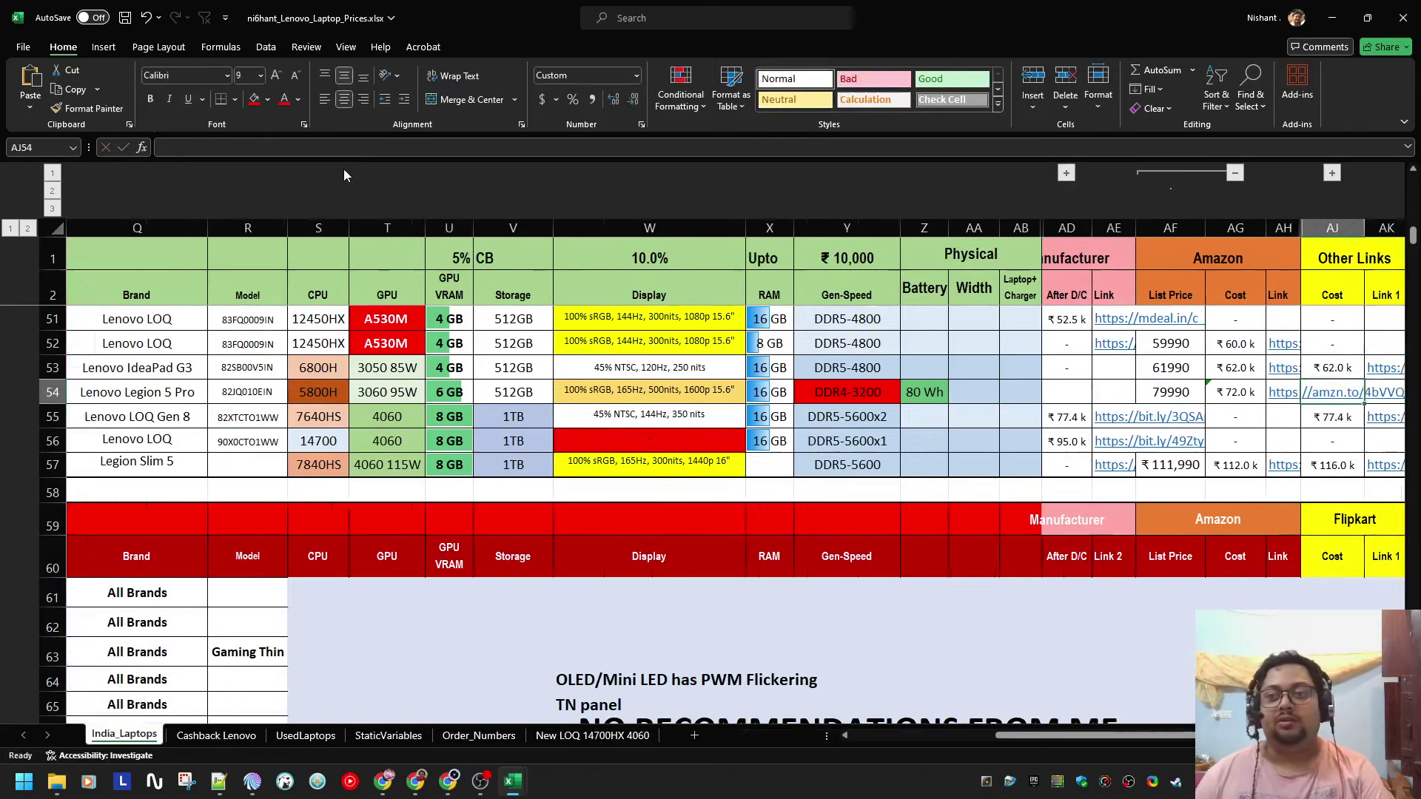
key(Right)
key(Right)
key(Right)
key(Right)
key(Right)
key(Right)
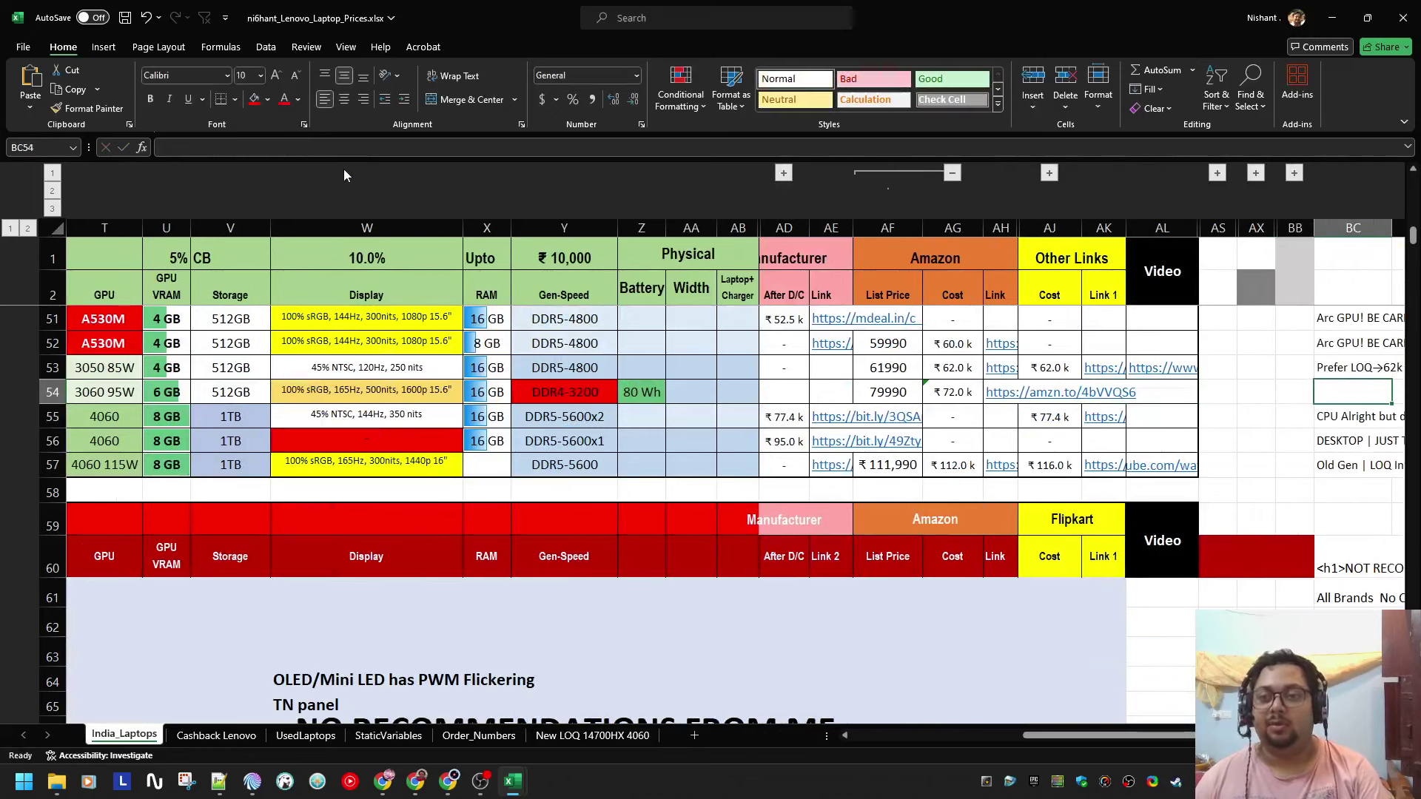
key(ctrl+d)
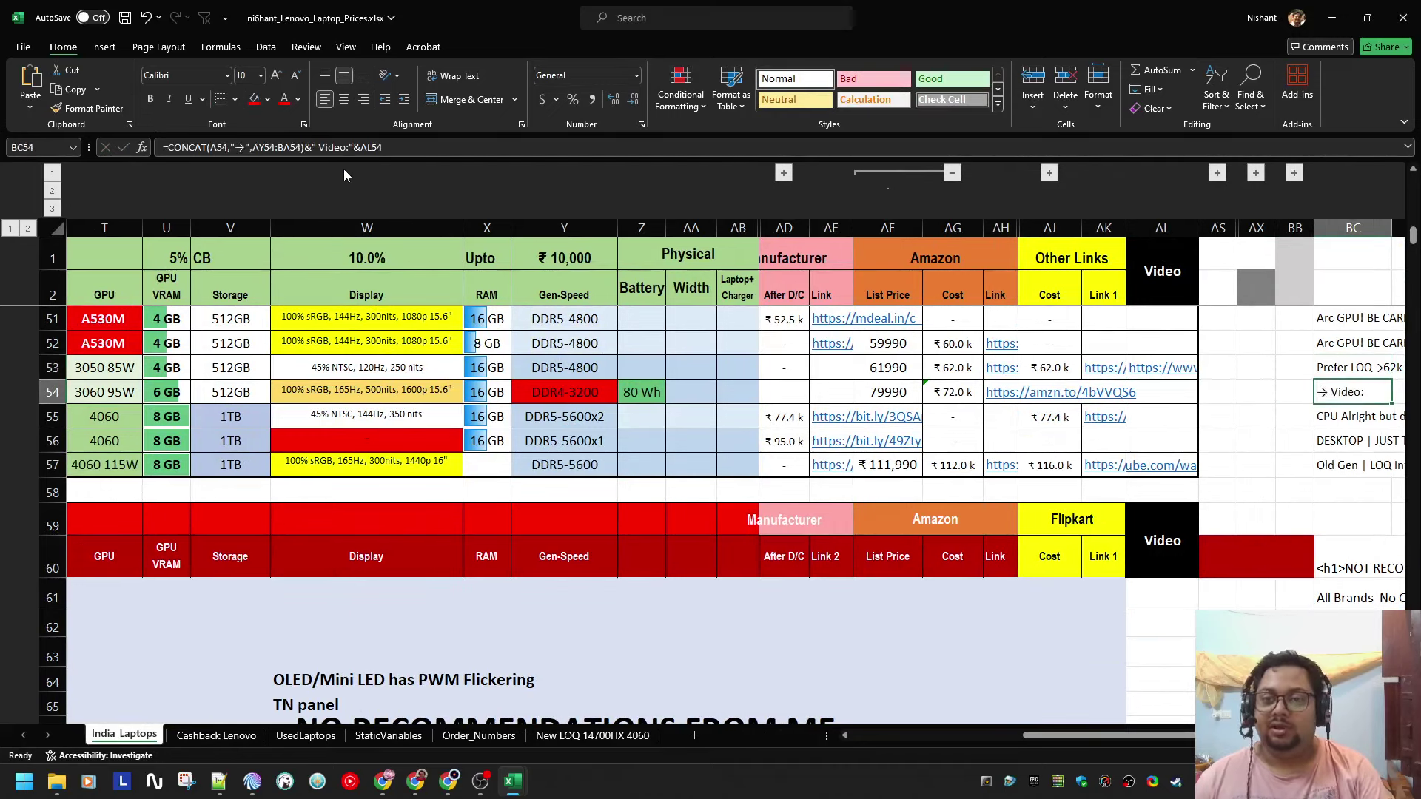
Step: Review the price history, expanded specification list and product images of the Legion 5 Pro on the Amazon listing
key(alt+Tab)
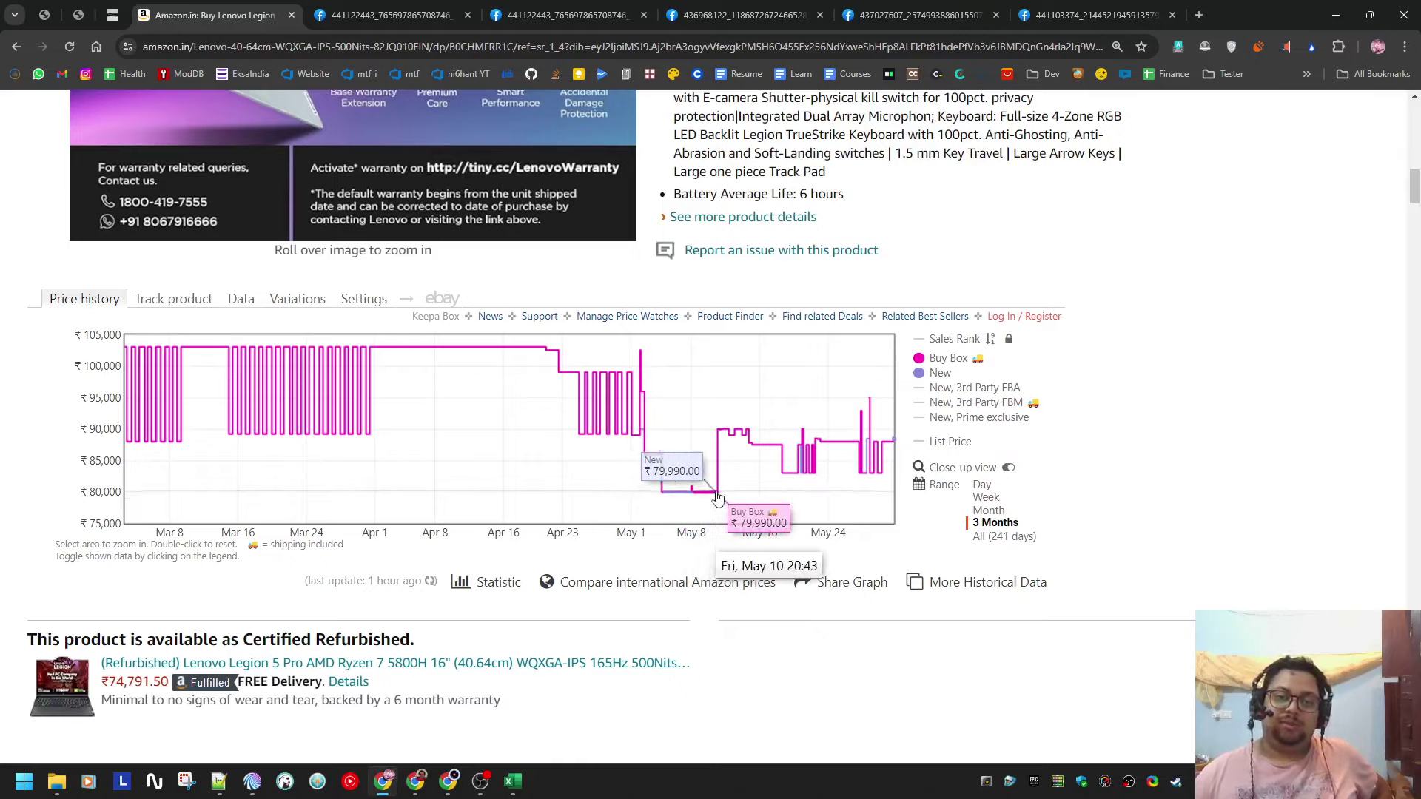
scroll(736, 571, up, 5)
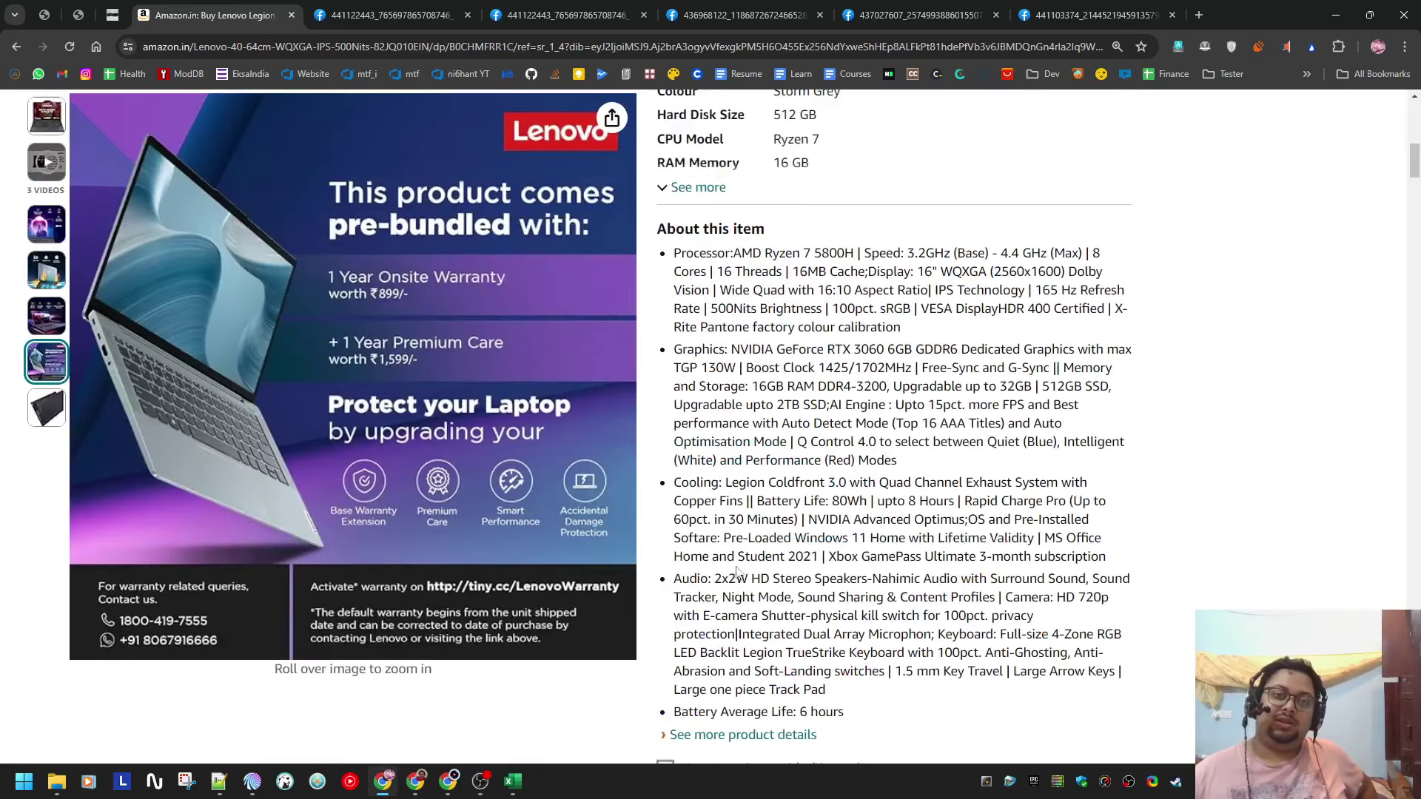
scroll(736, 571, up, 4)
click(699, 483)
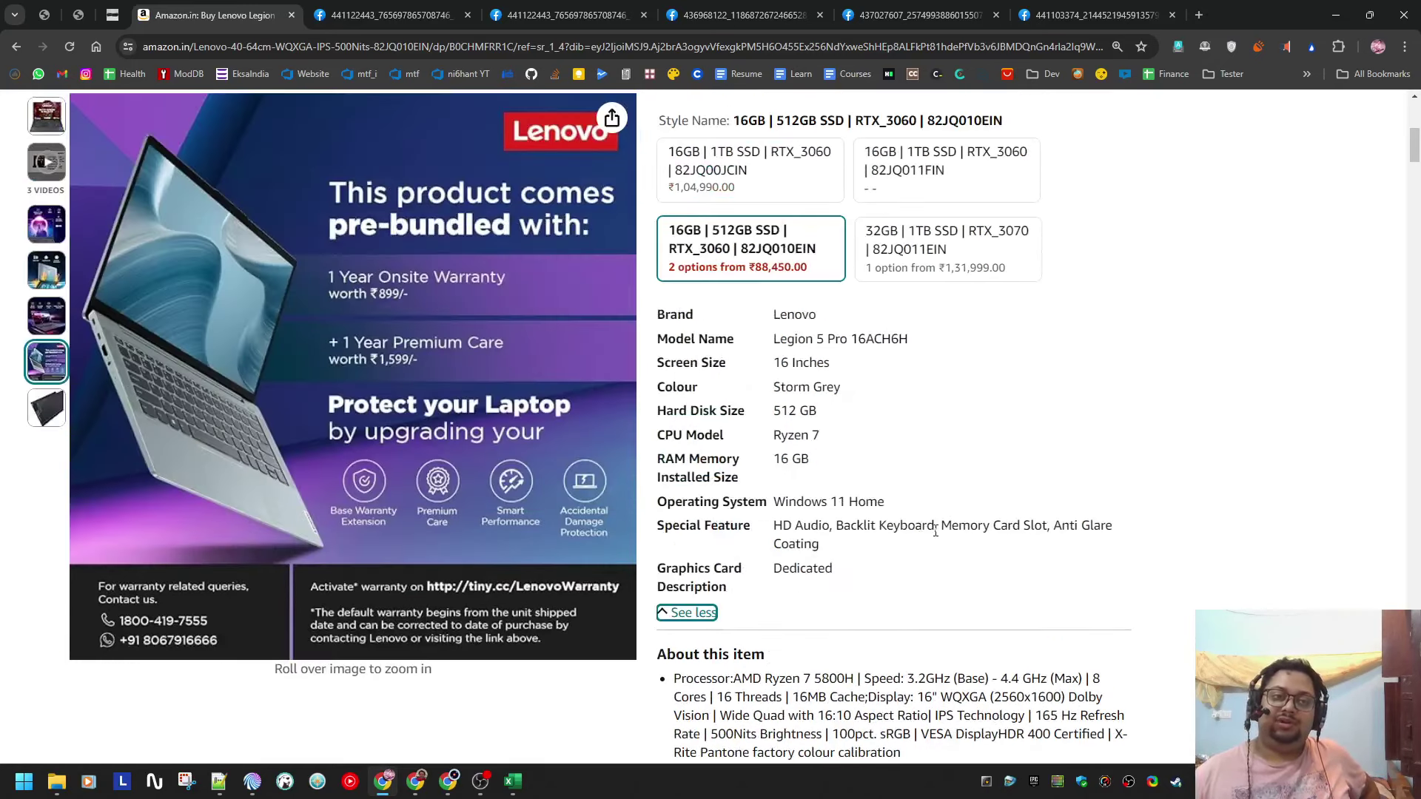
scroll(935, 531, up, 7)
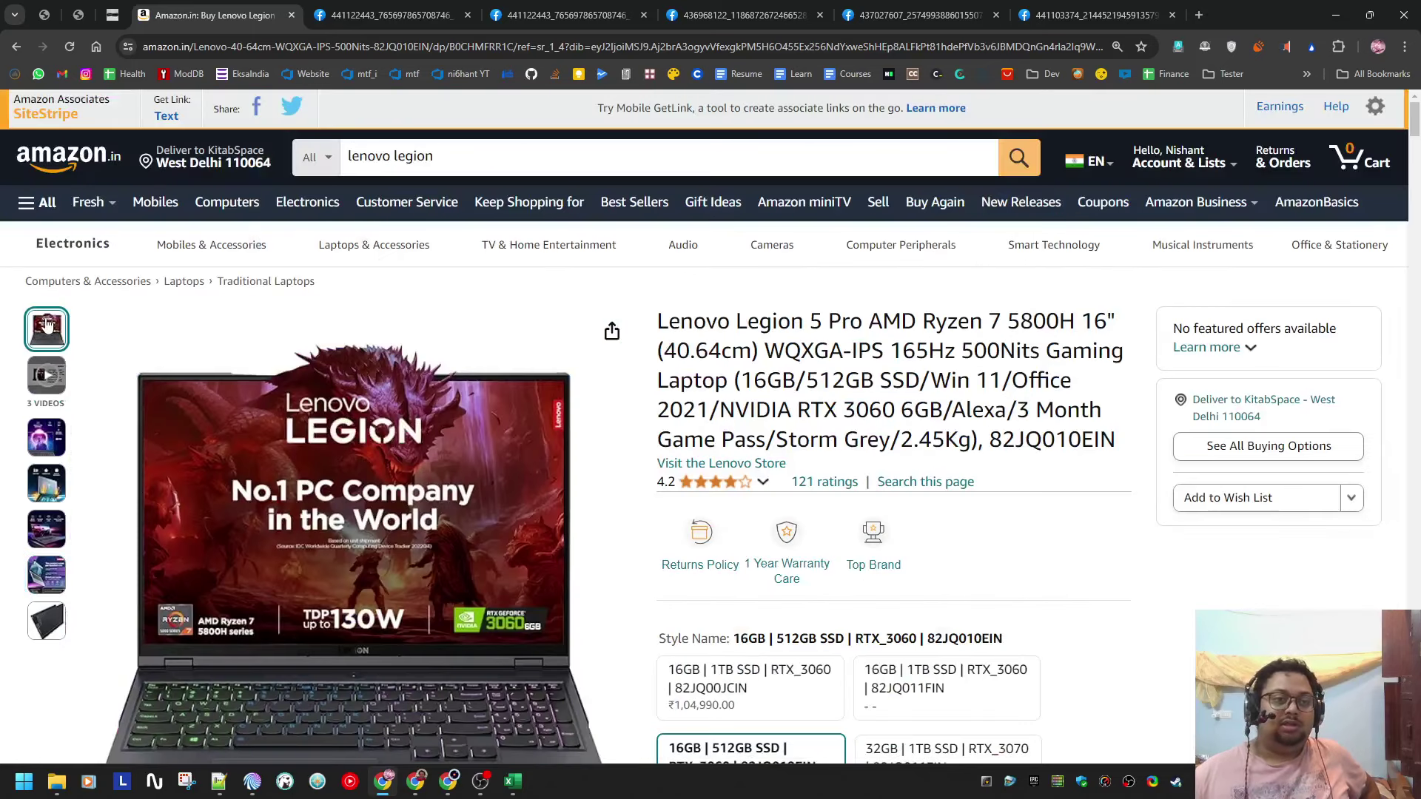
mouse_move(46, 437)
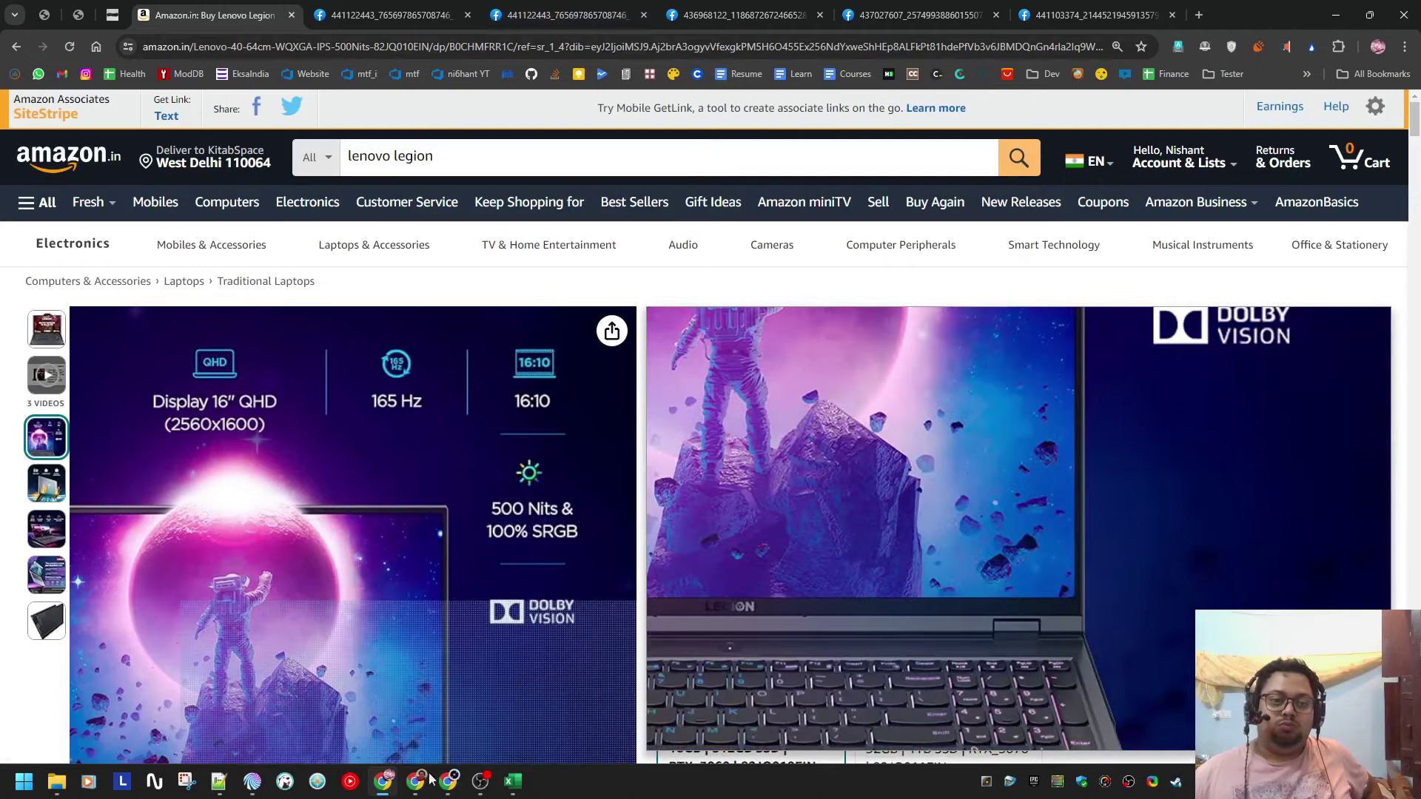
Step: Switch to the YouTube community post and browse its Legion laptop photos forwards and back
click(430, 780)
scroll(632, 549, down, 12)
scroll(678, 546, up, 1)
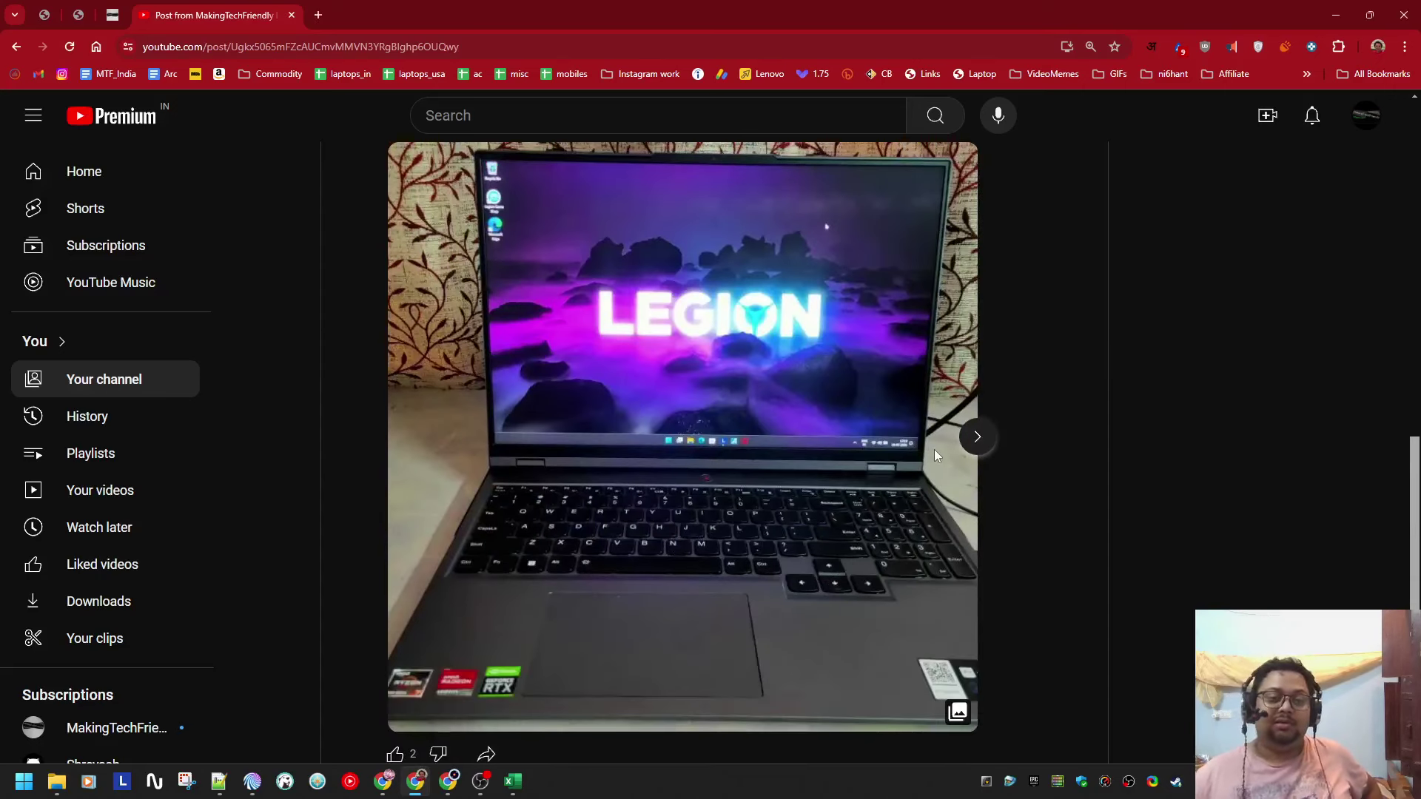
click(977, 438)
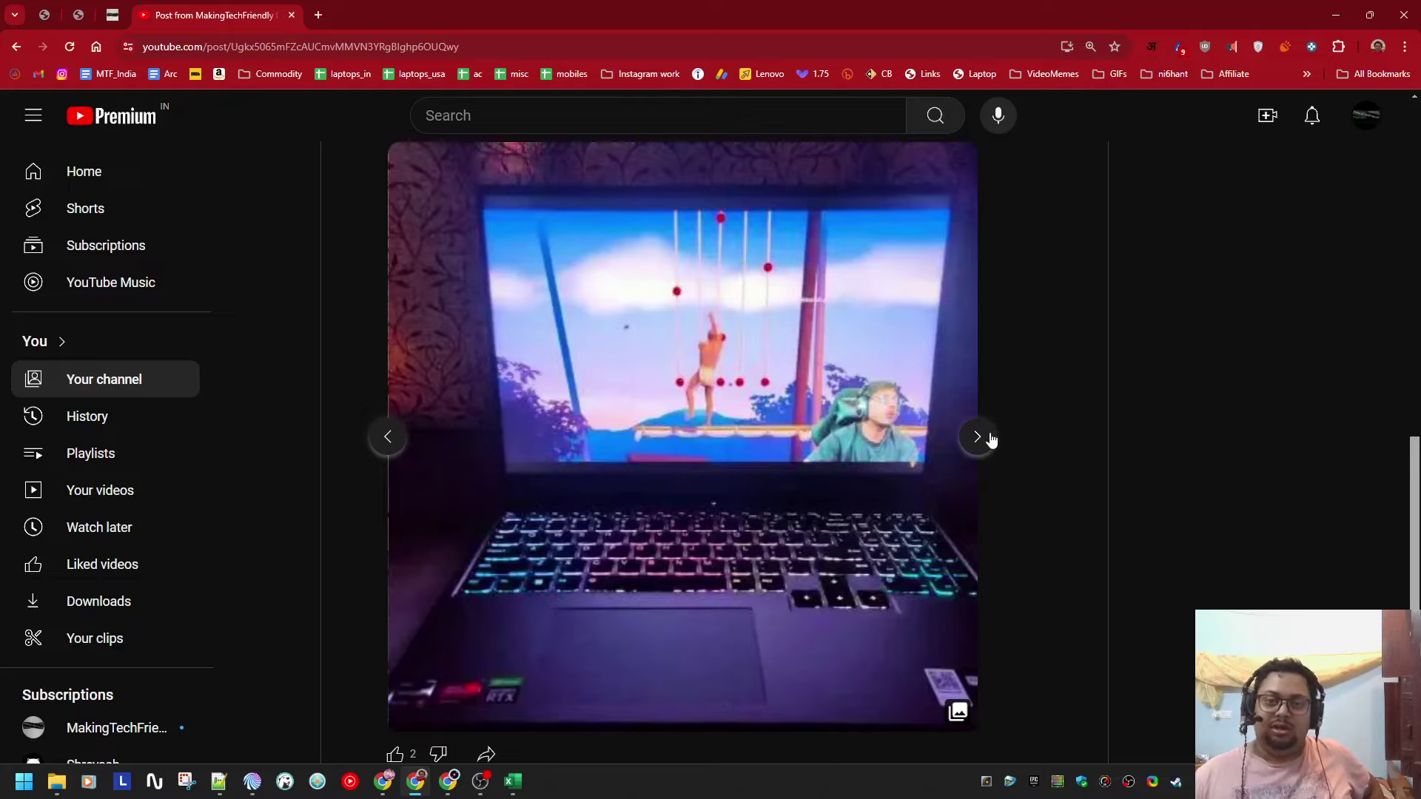
click(977, 437)
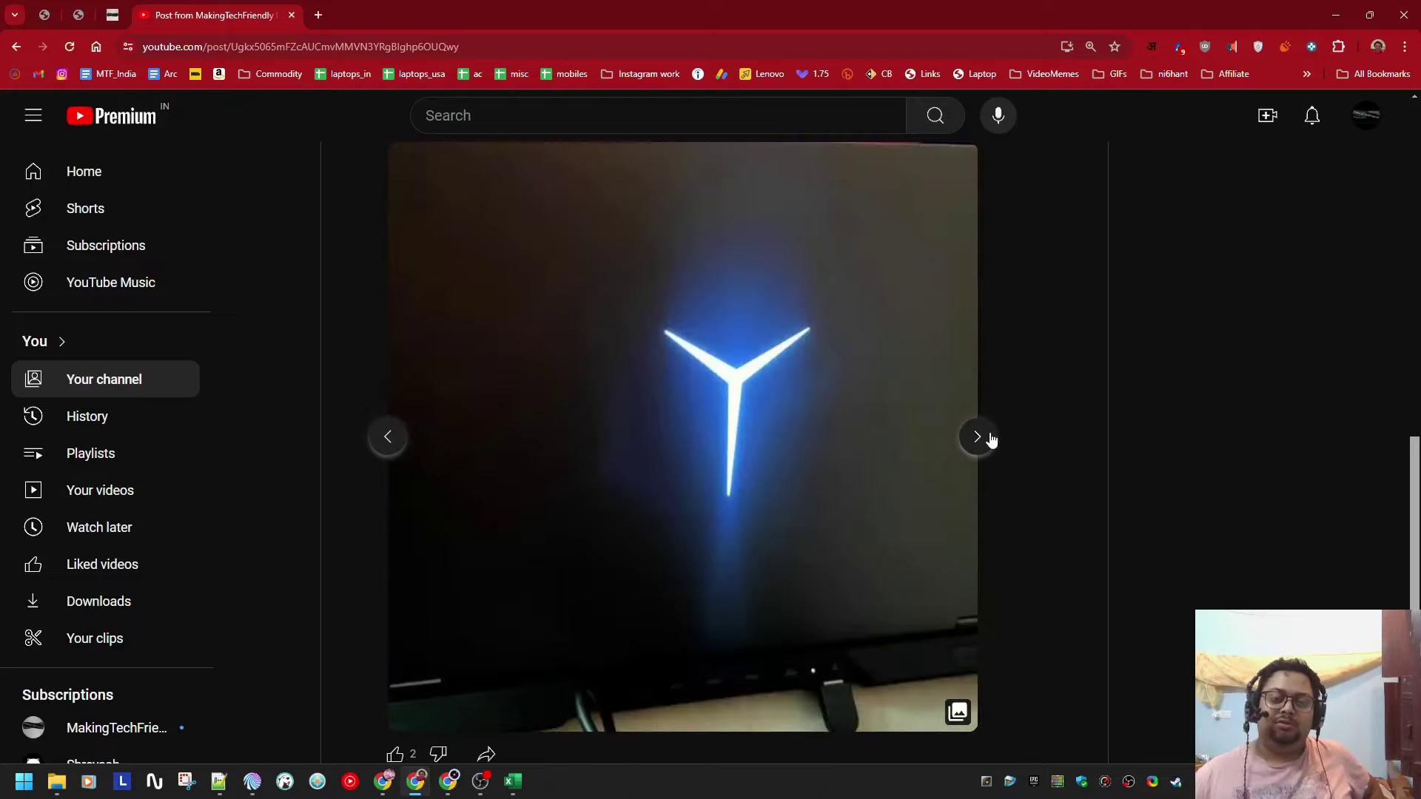
click(981, 438)
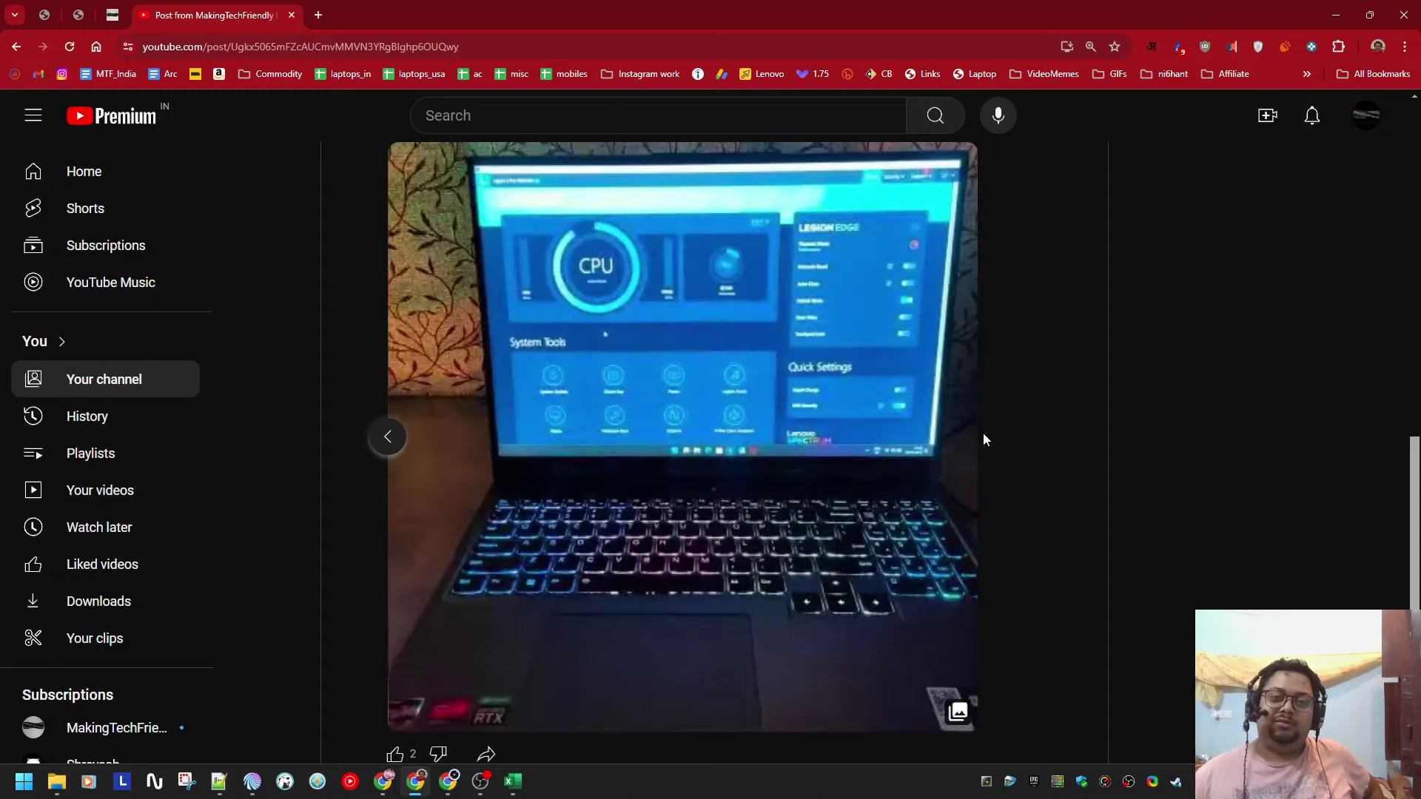
click(373, 436)
click(374, 437)
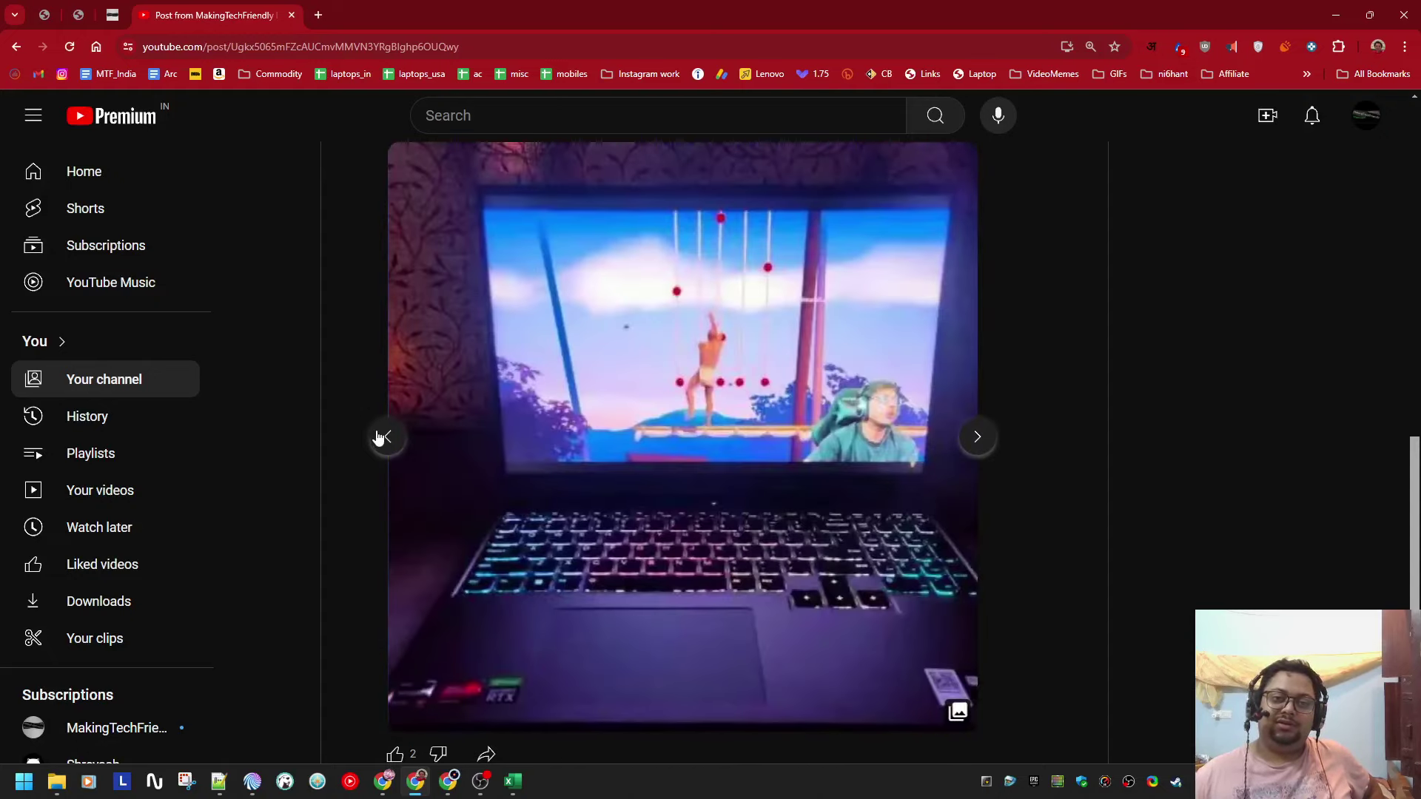
click(375, 435)
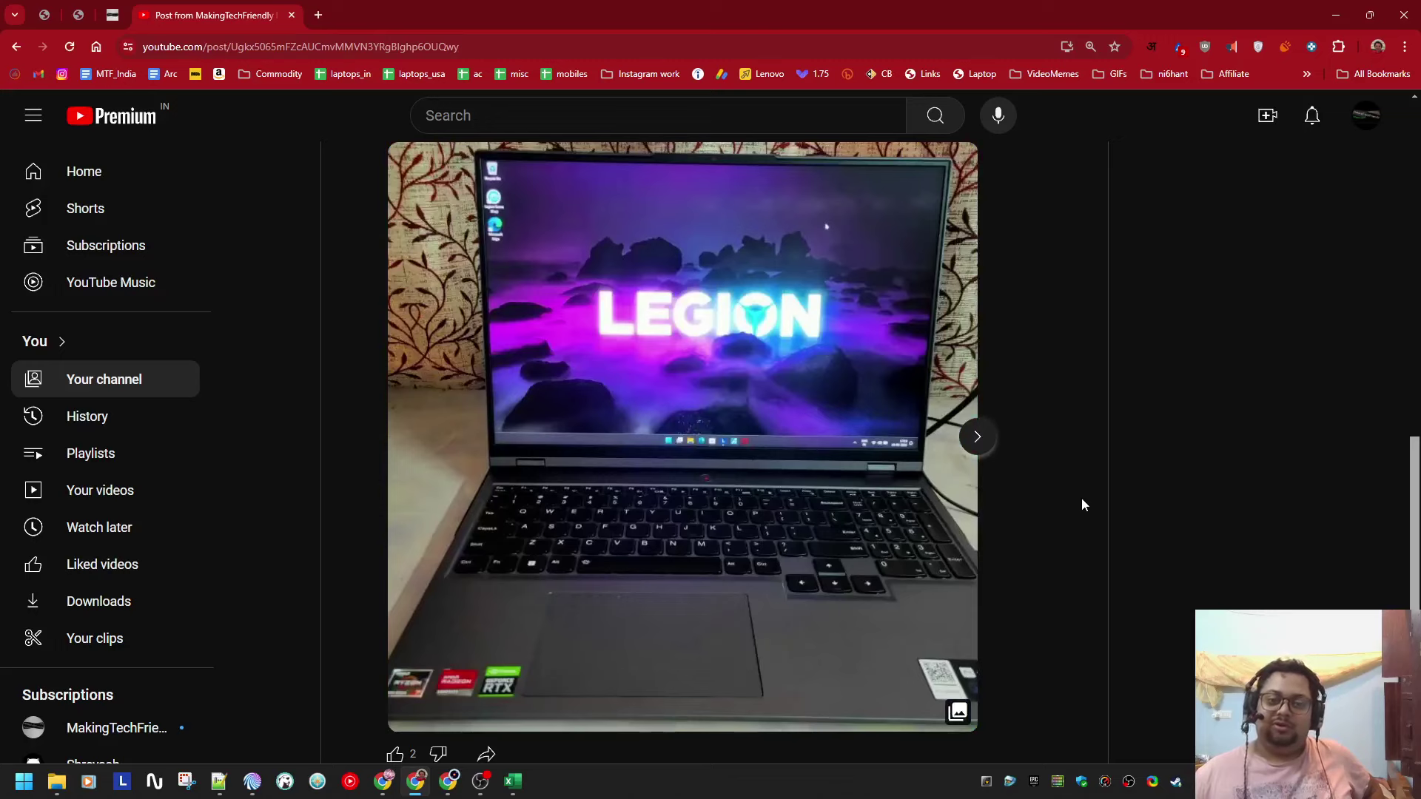
click(977, 444)
Step: Read the post's conversation, examining the suggested 12450HX-4060 and 8845HS-4060 LOQ alternatives
scroll(885, 614, up, 10)
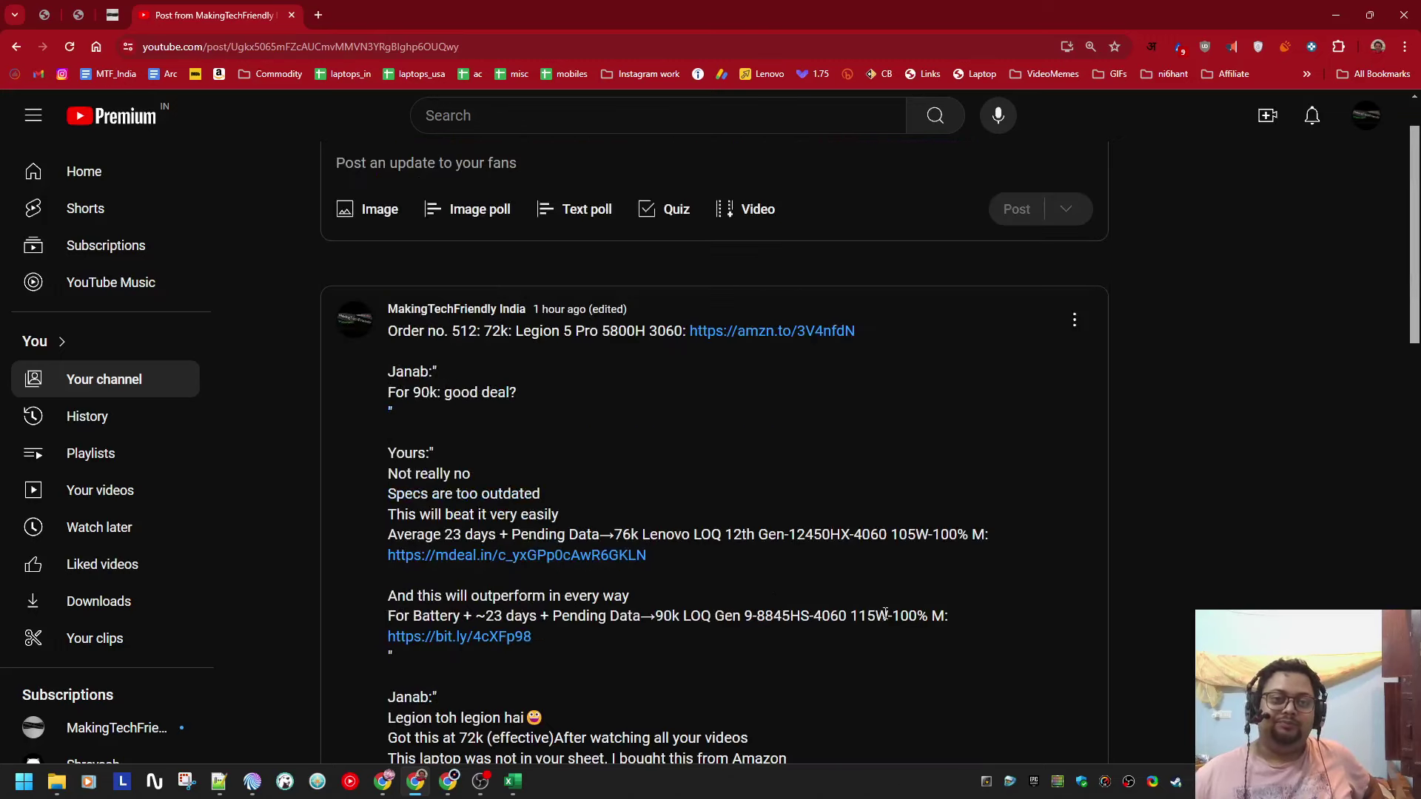
scroll(523, 447, down, 2)
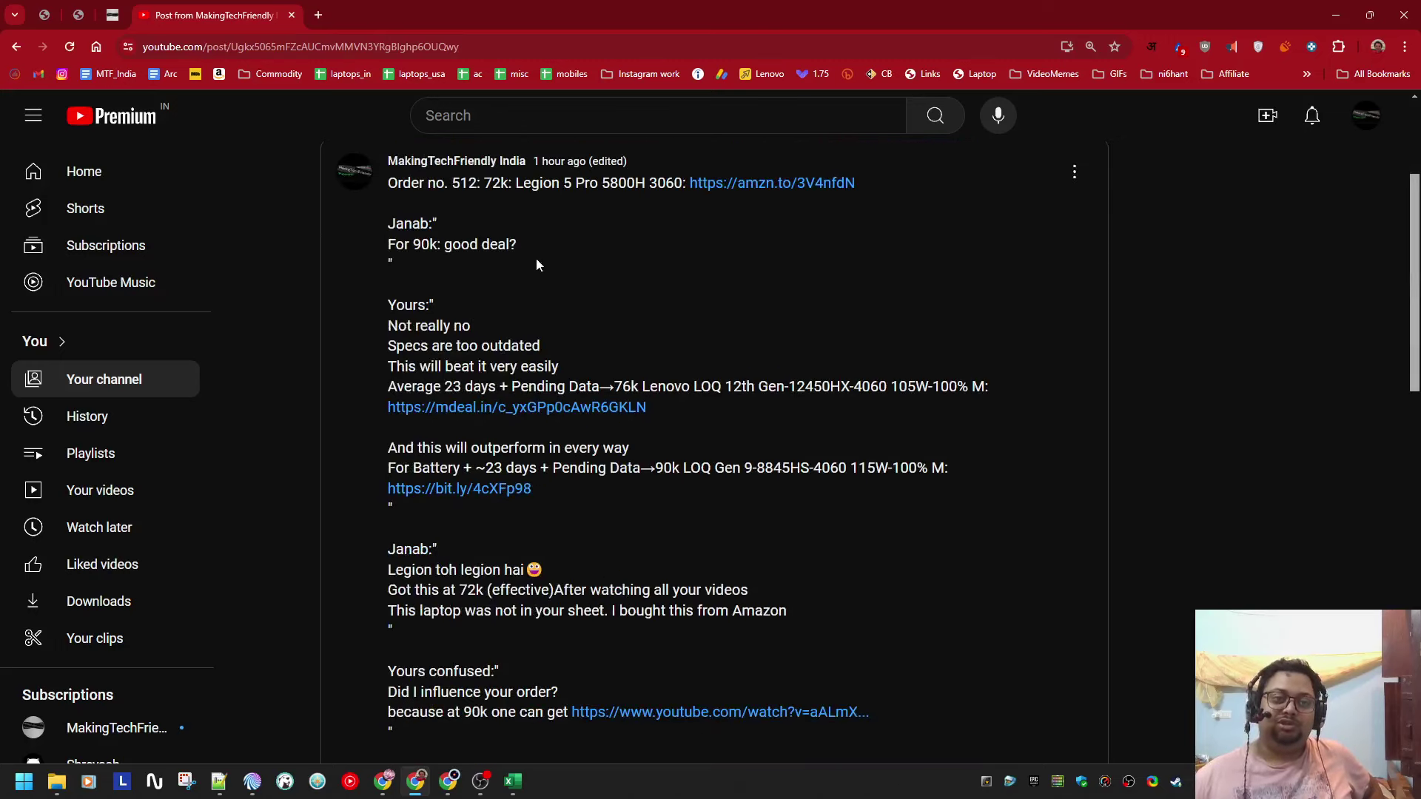
drag(538, 264, 384, 157)
click(480, 313)
scroll(482, 347, down, 1)
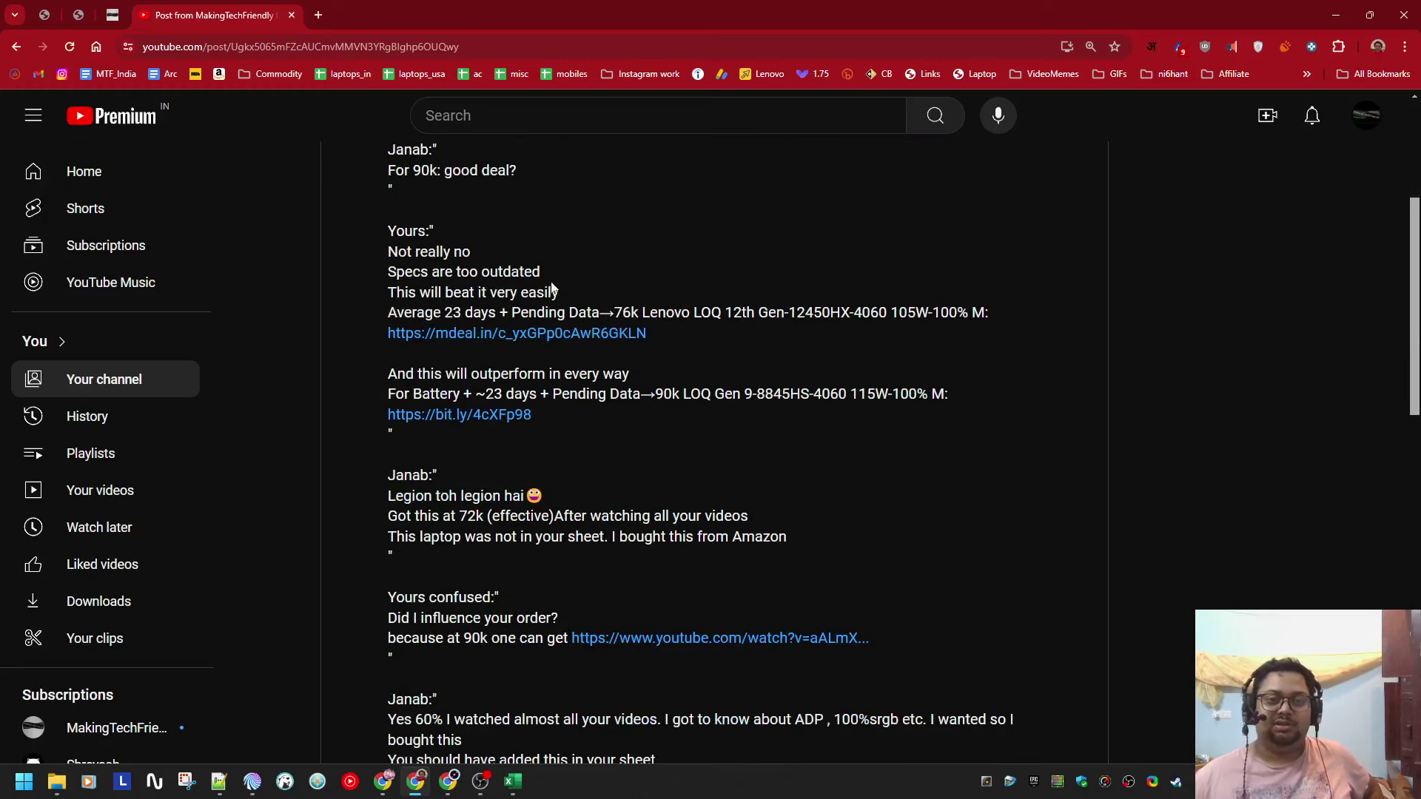
drag(599, 314, 388, 314)
drag(1018, 318, 615, 309)
mouse_move(655, 394)
mouse_down()
mouse_move(966, 400)
mouse_move(644, 392)
mouse_up()
click(513, 781)
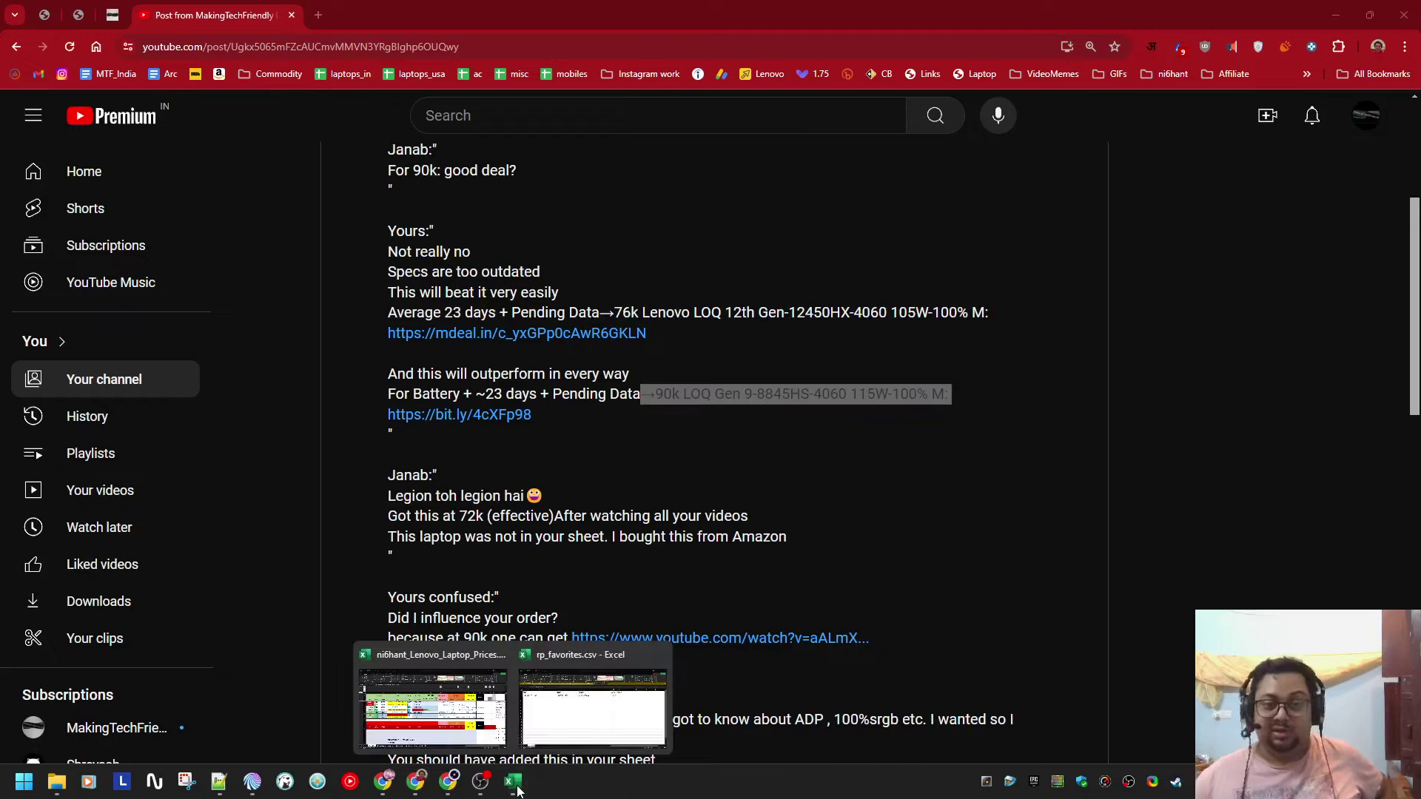
Step: Open geekbench.com in a new browser tab and return to the YouTube community post
click(319, 15)
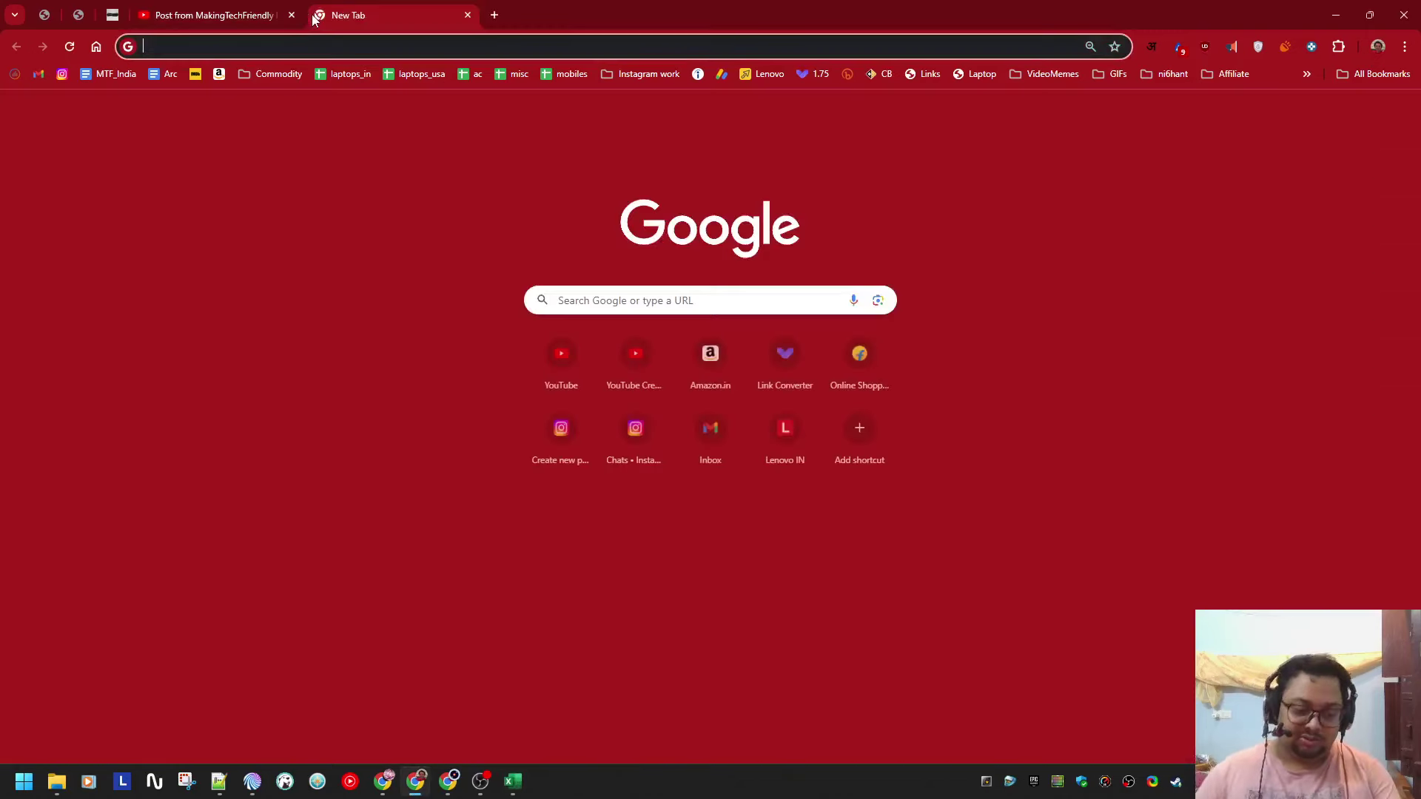
text(geekbench.com)
key(Return)
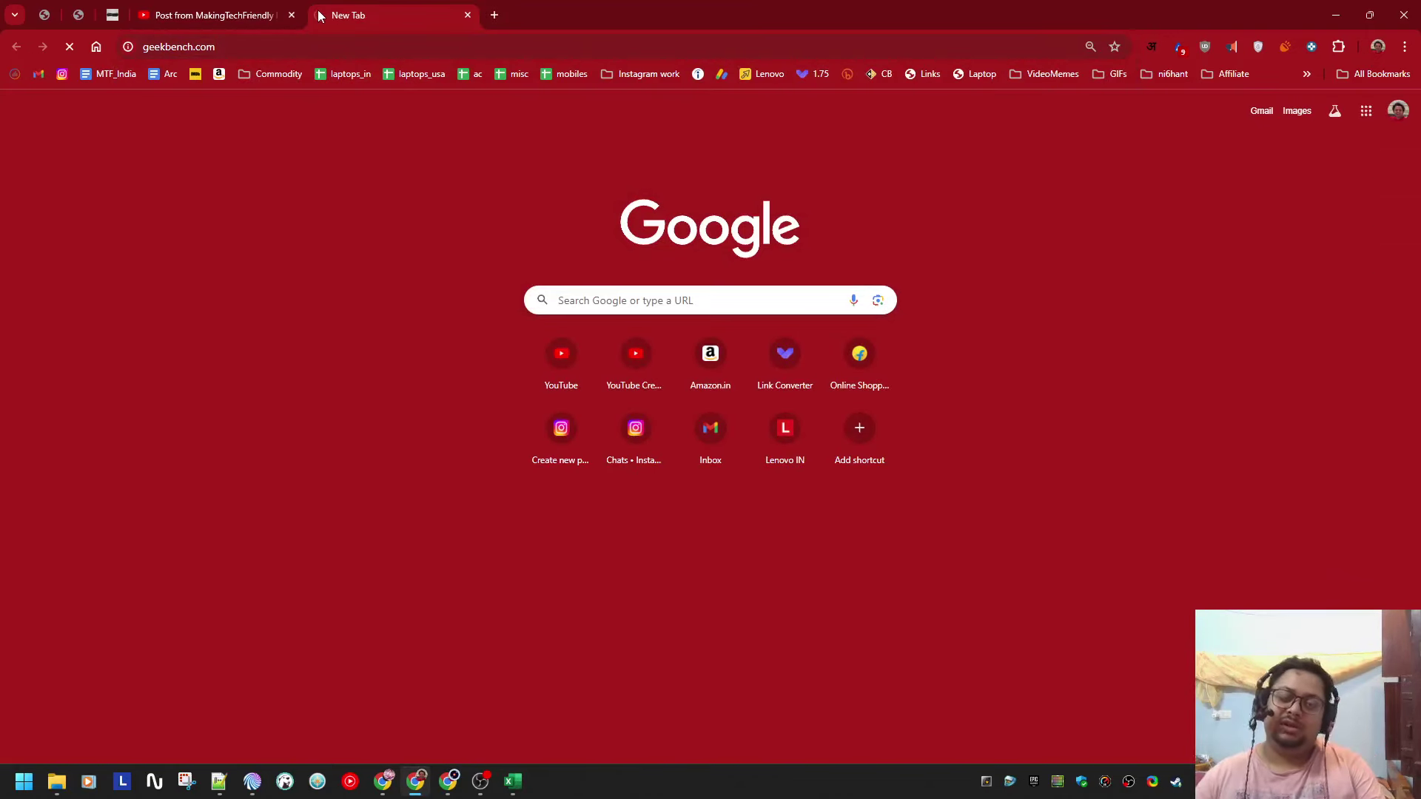
click(196, 14)
key(ctrl+Tab)
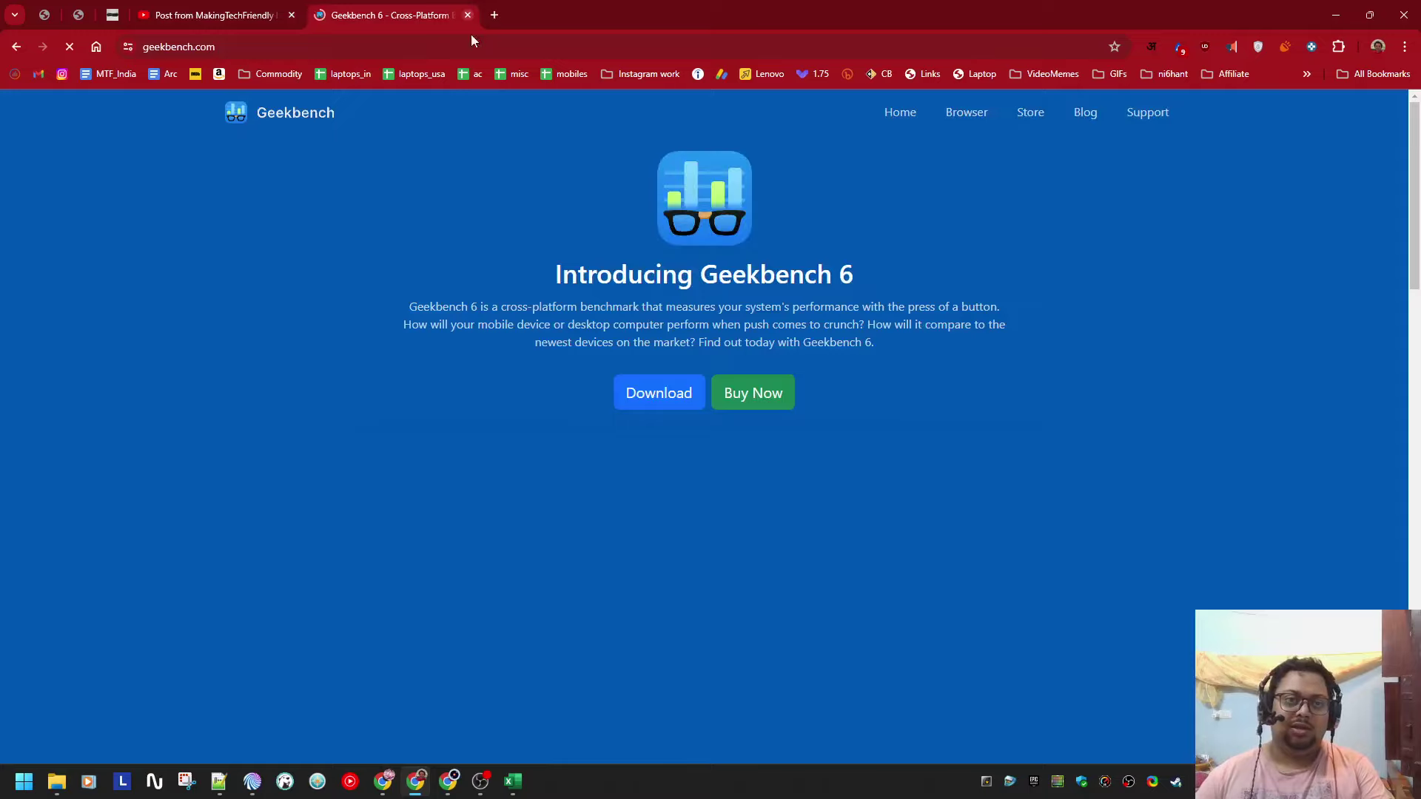
click(222, 13)
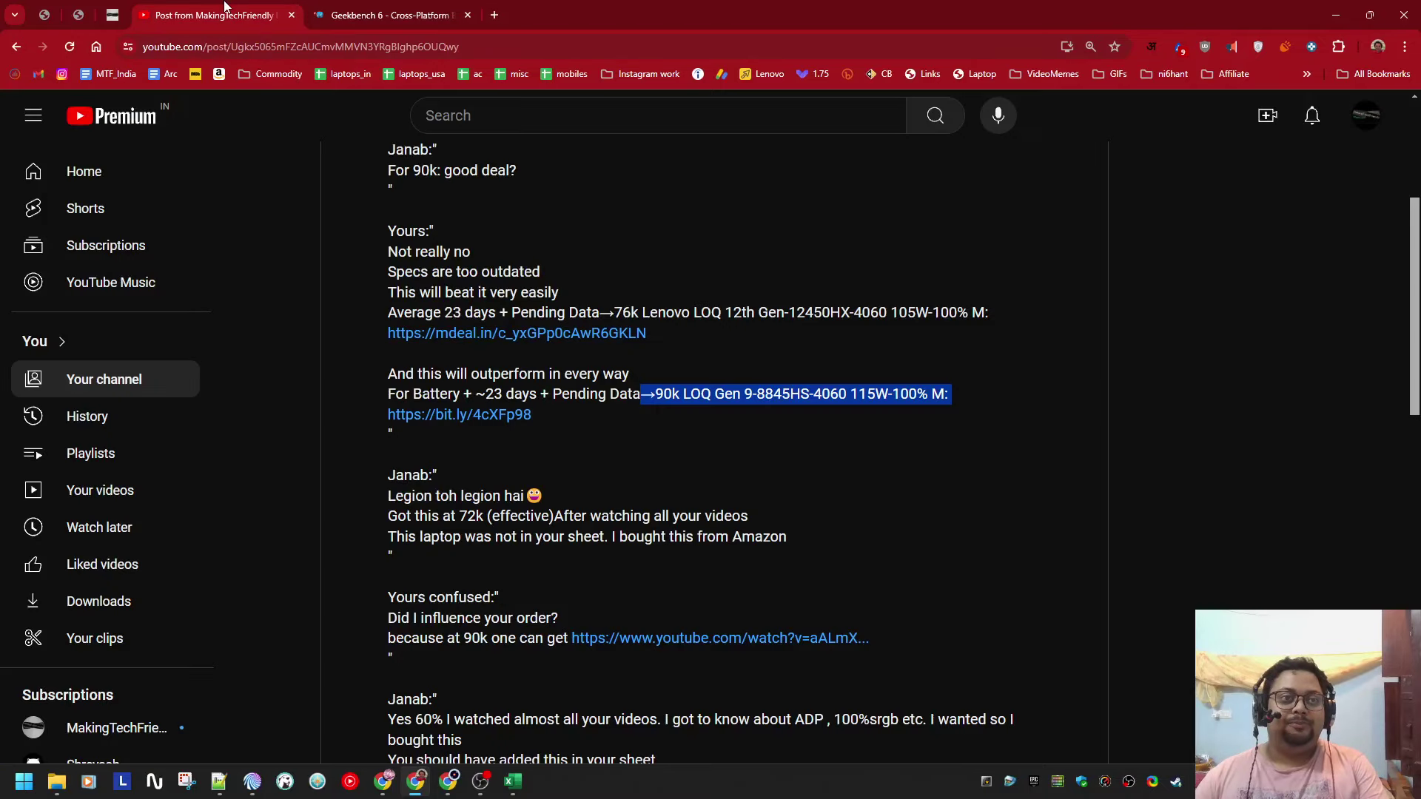
Step: Open the Geekbench Browser page and search its benchmark results for "5800H 82JQ"
click(335, 15)
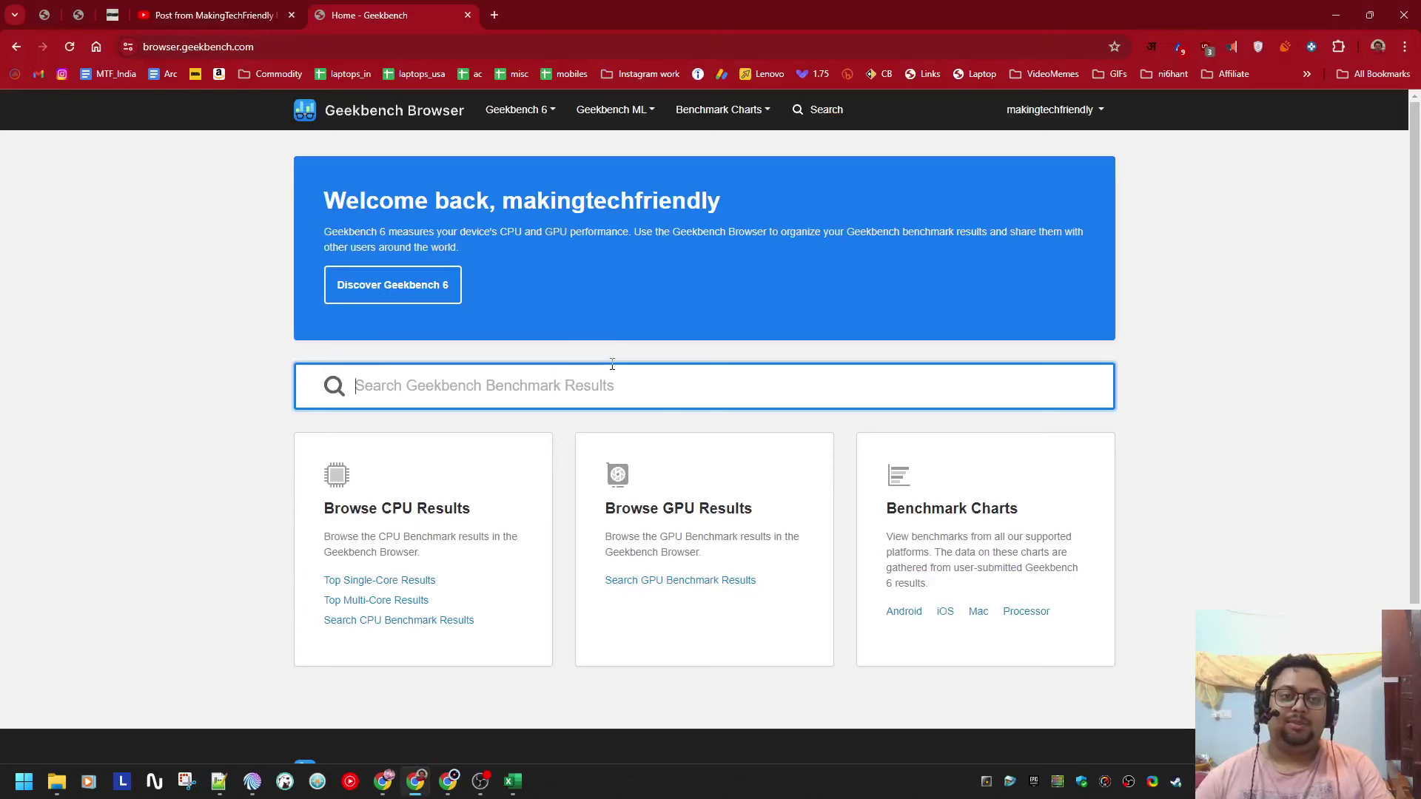
text(5800H)
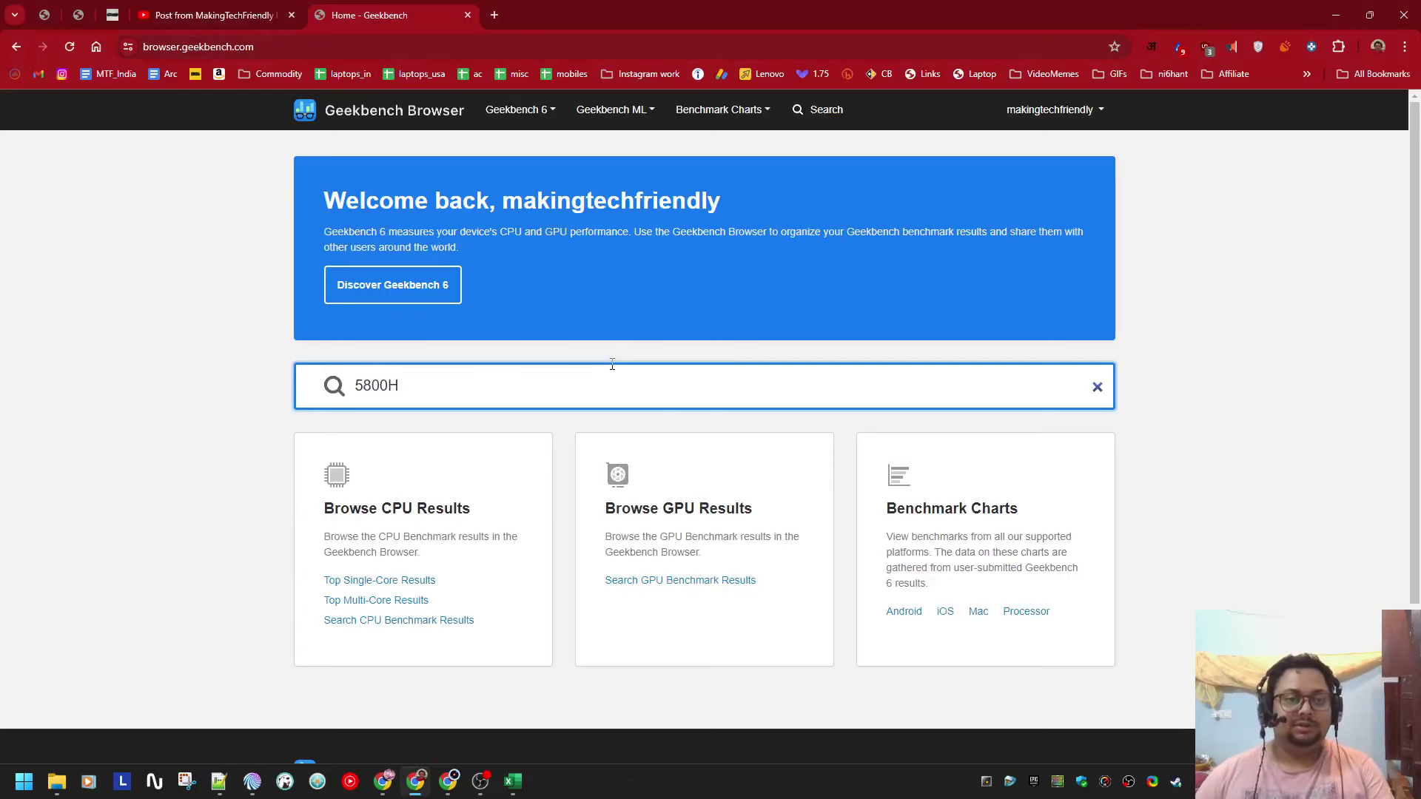
key(Return)
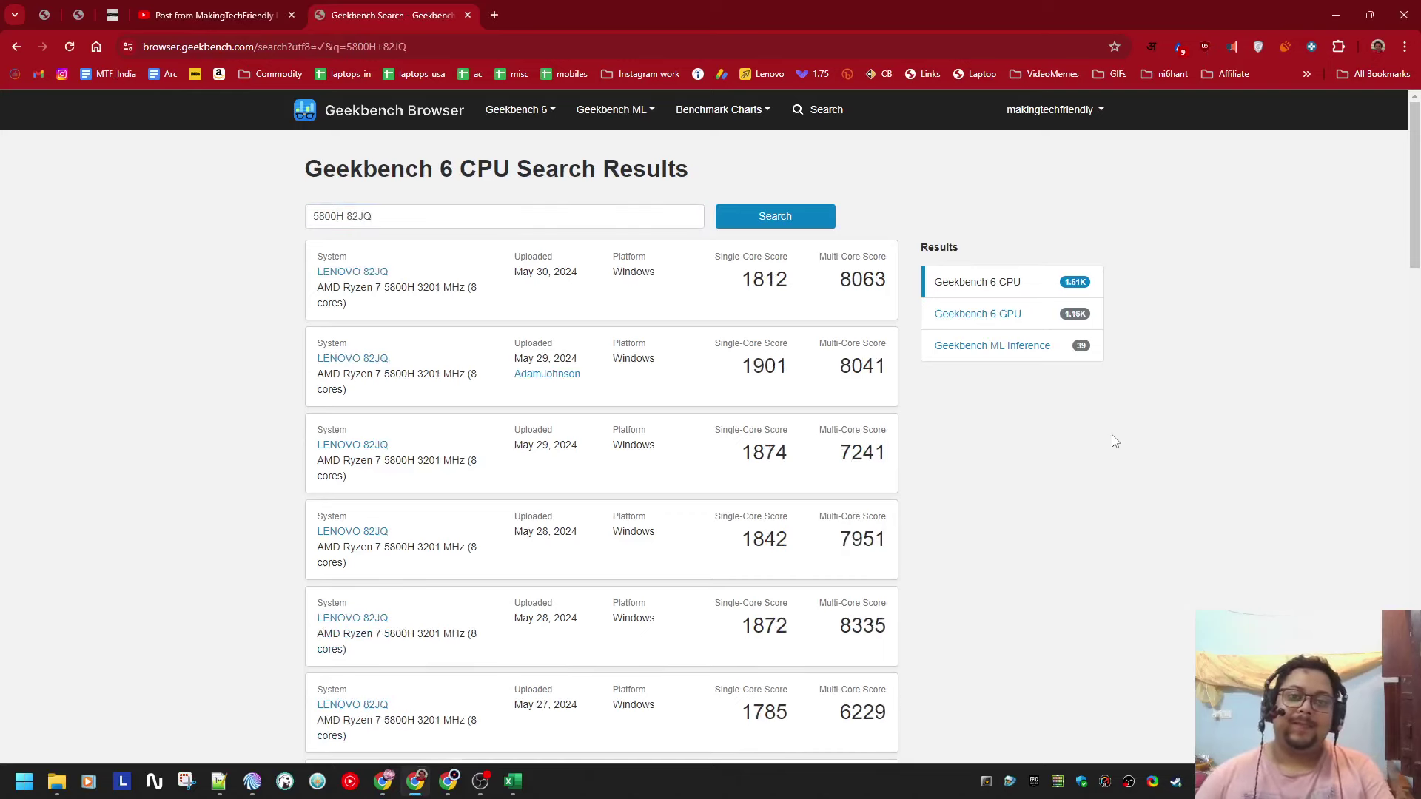
Step: Scan the CPU results, open the May 20, 2024 LENOVO 82JQ Windows result separately, and examine its scores and system details
scroll(1110, 438, down, 20)
scroll(644, 496, down, 4)
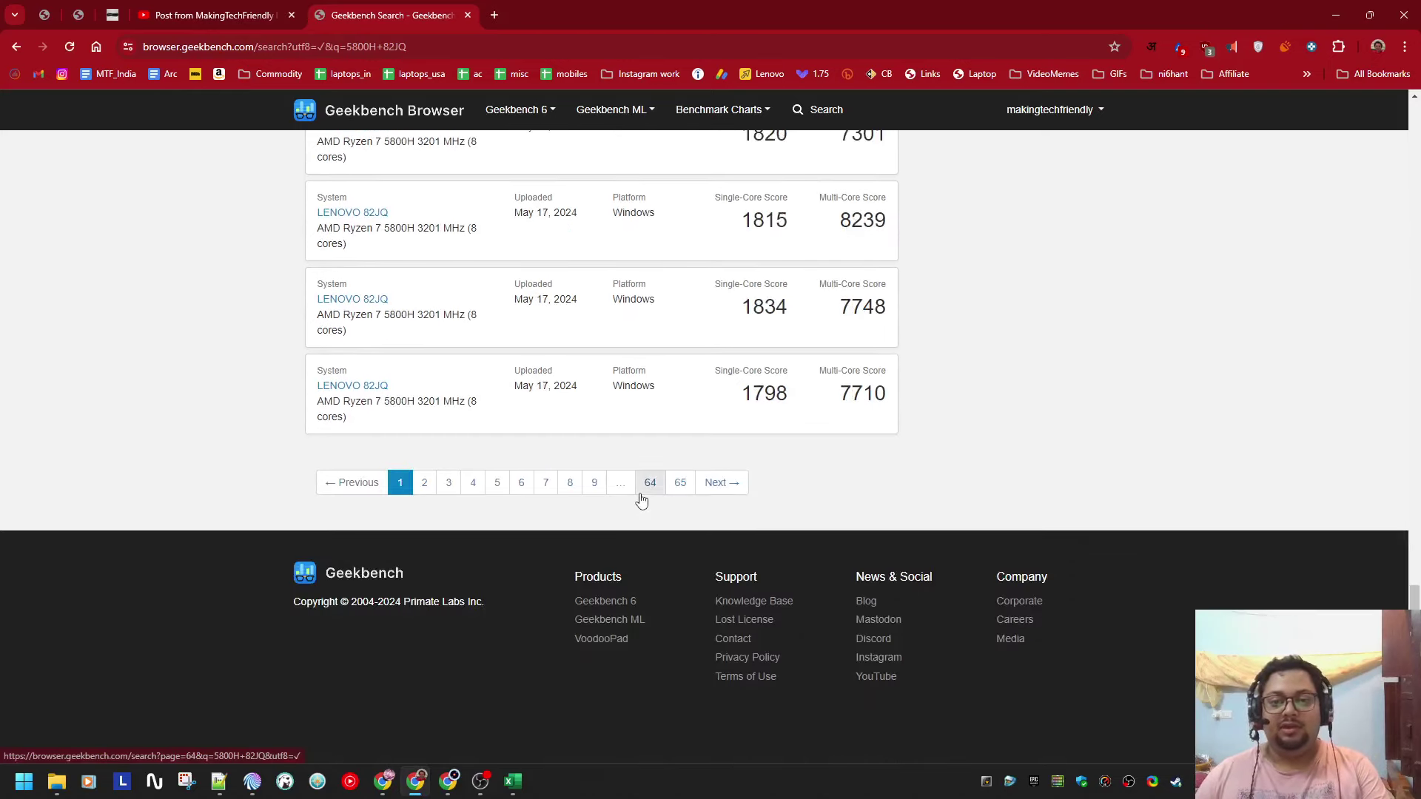
scroll(641, 498, up, 9)
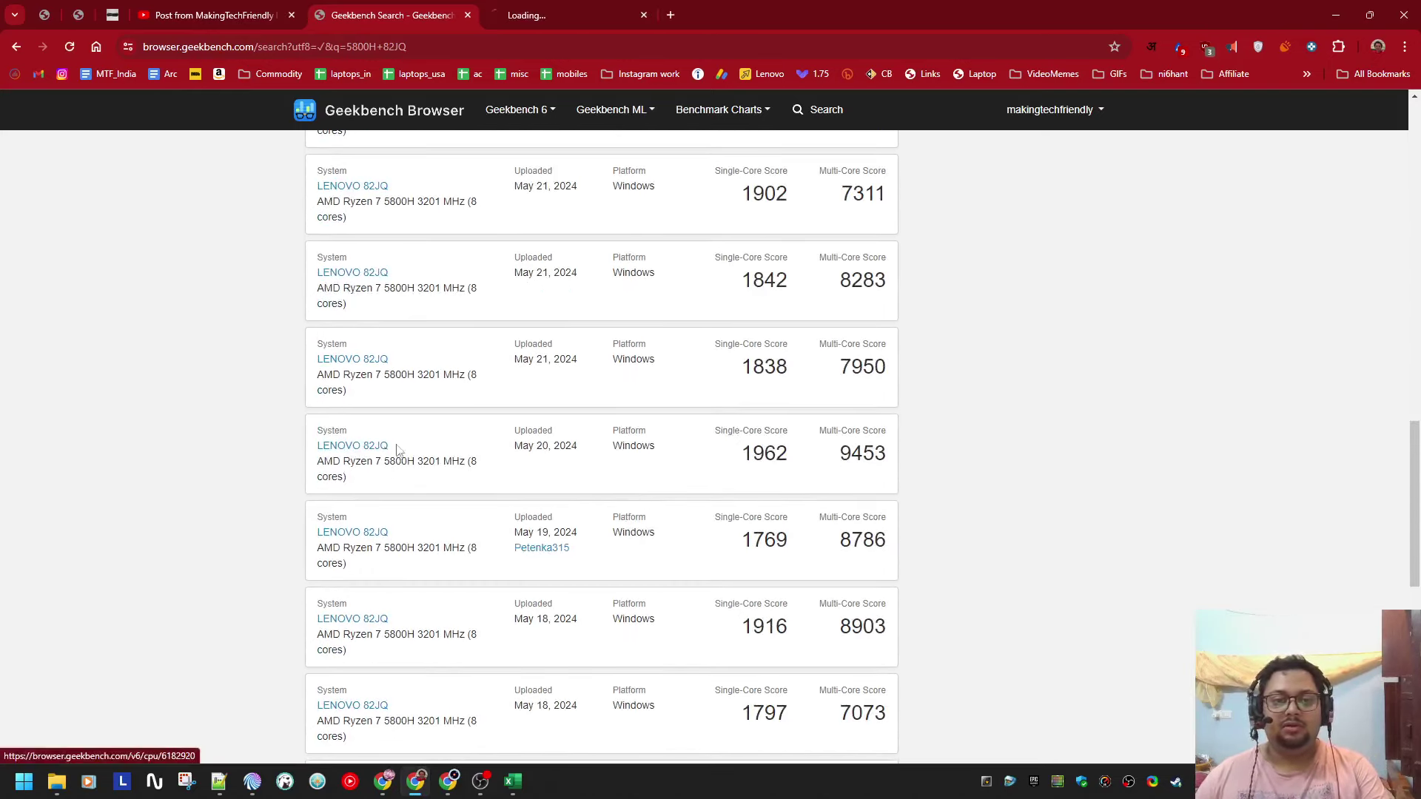
scroll(659, 367, up, 15)
scroll(674, 363, down, 15)
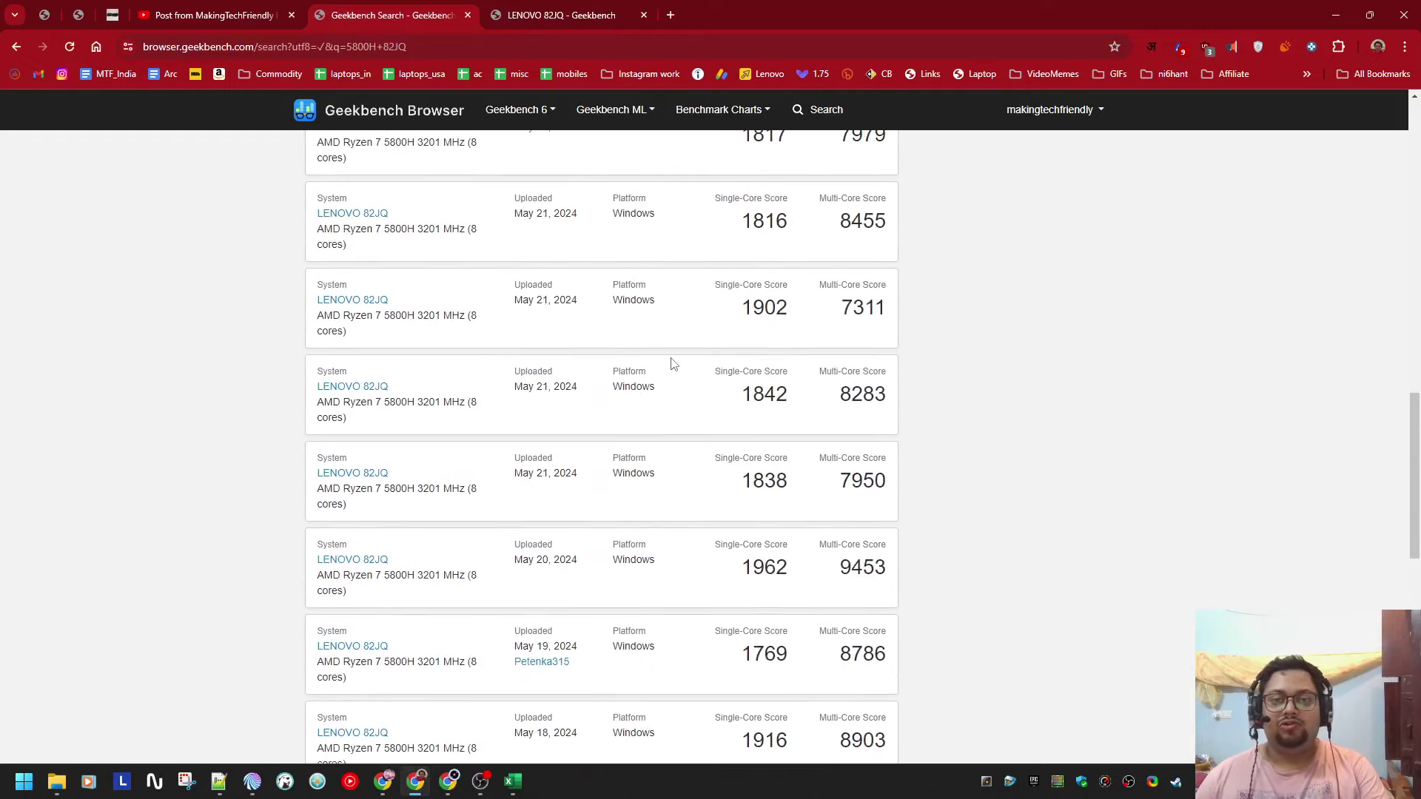
key(ctrl+Tab)
scroll(644, 326, down, 3)
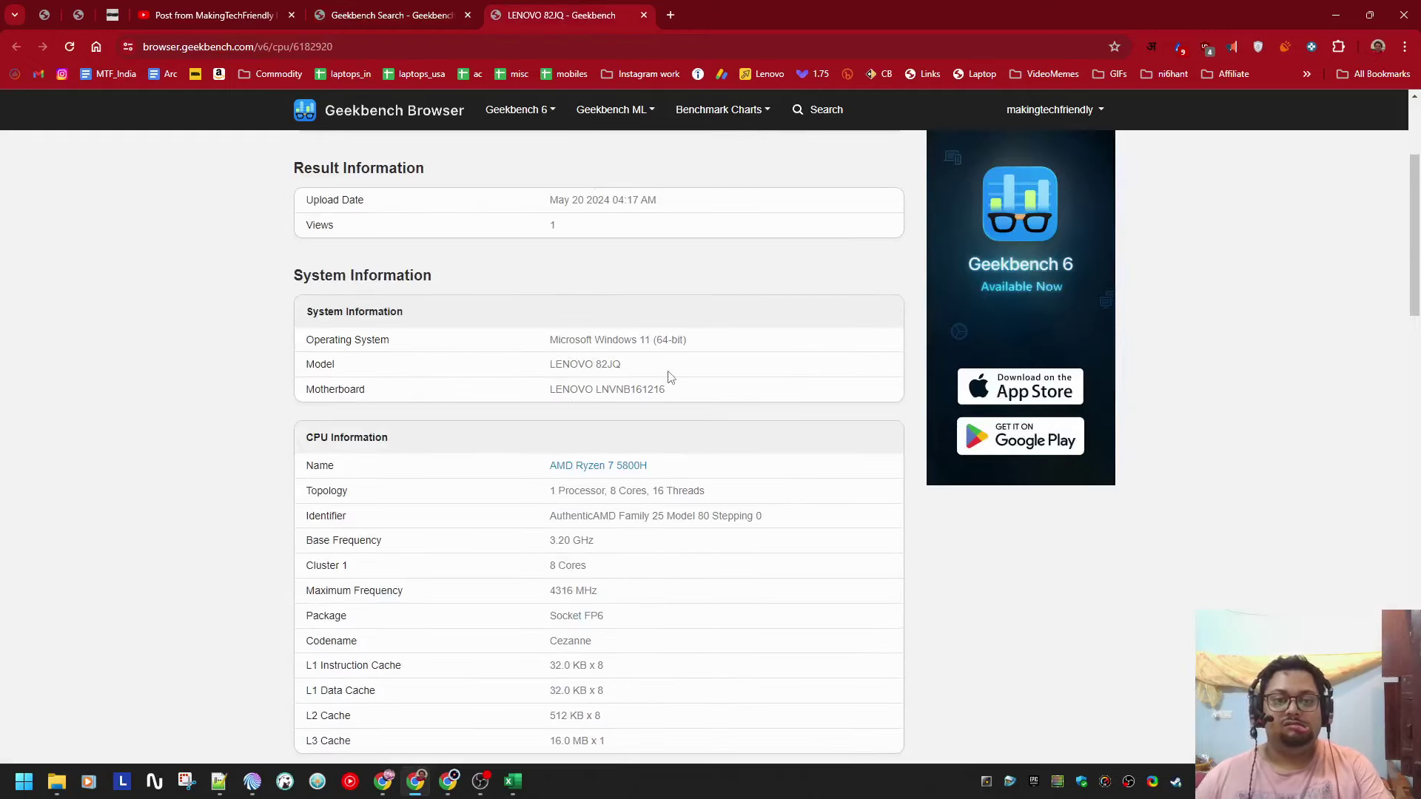
scroll(671, 377, down, 5)
scroll(671, 376, up, 7)
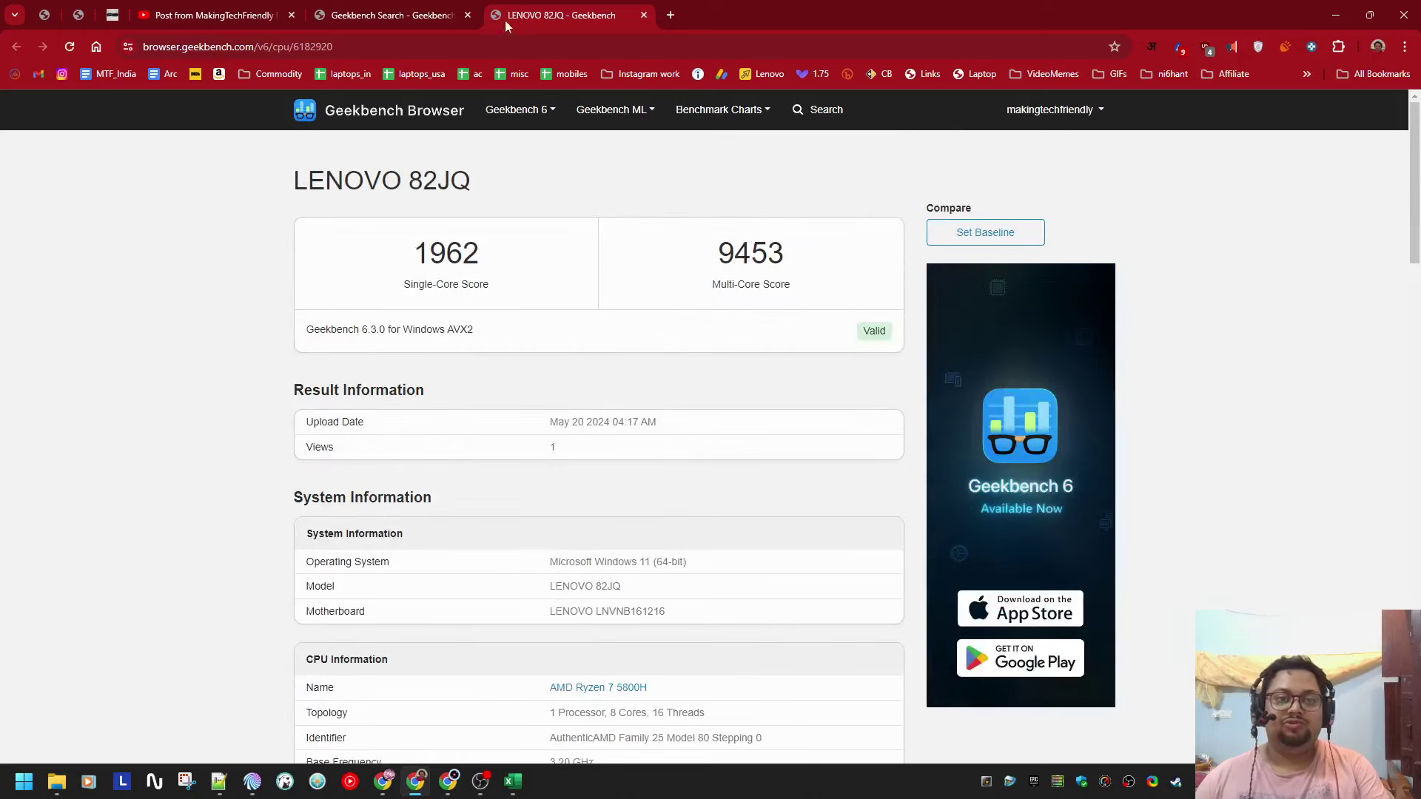
Step: Browse results pages 2 to 4 of the 5800H 82JQ search for higher scores, and return to the opened LENOVO 82JQ result
key(ctrl+shift+Tab)
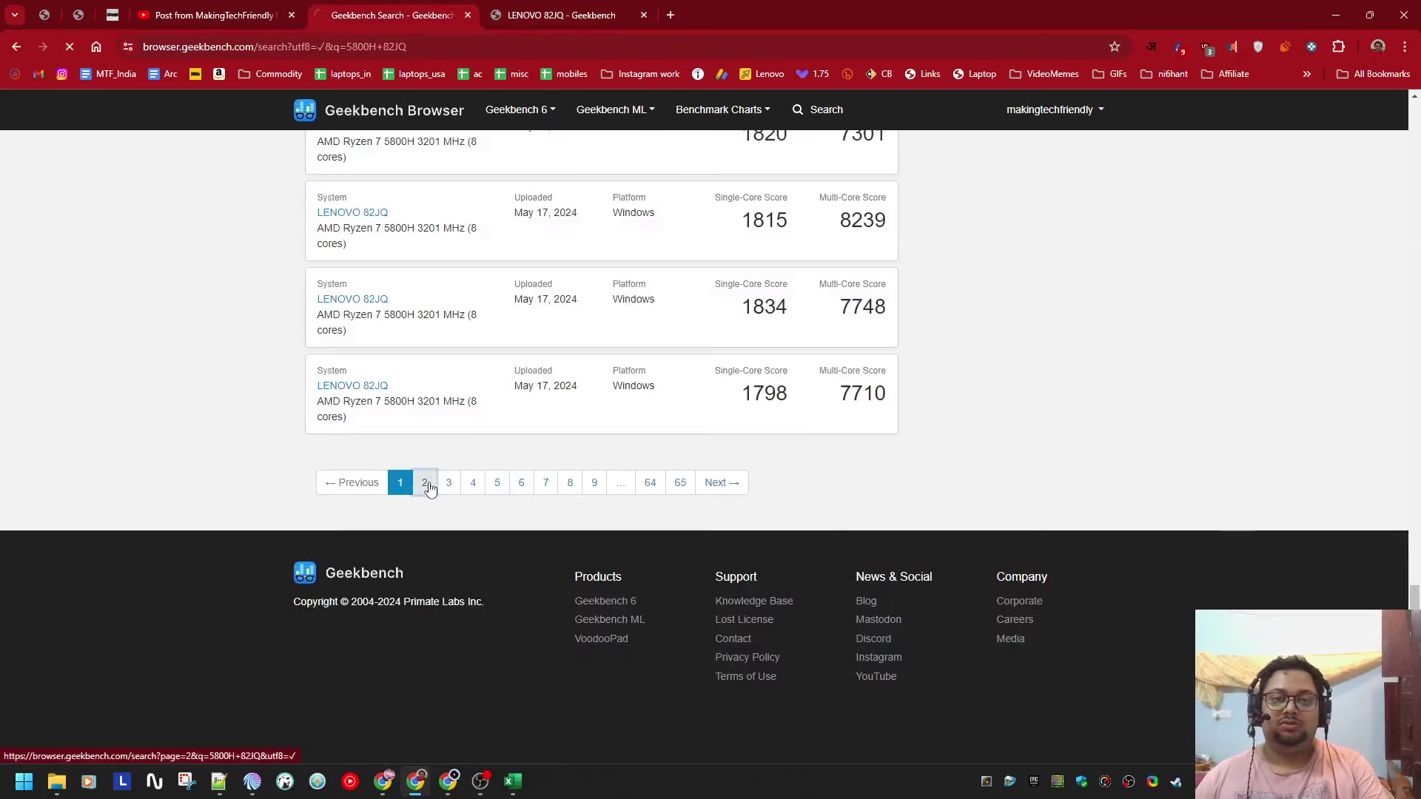
click(426, 482)
scroll(432, 497, down, 8)
scroll(433, 498, down, 5)
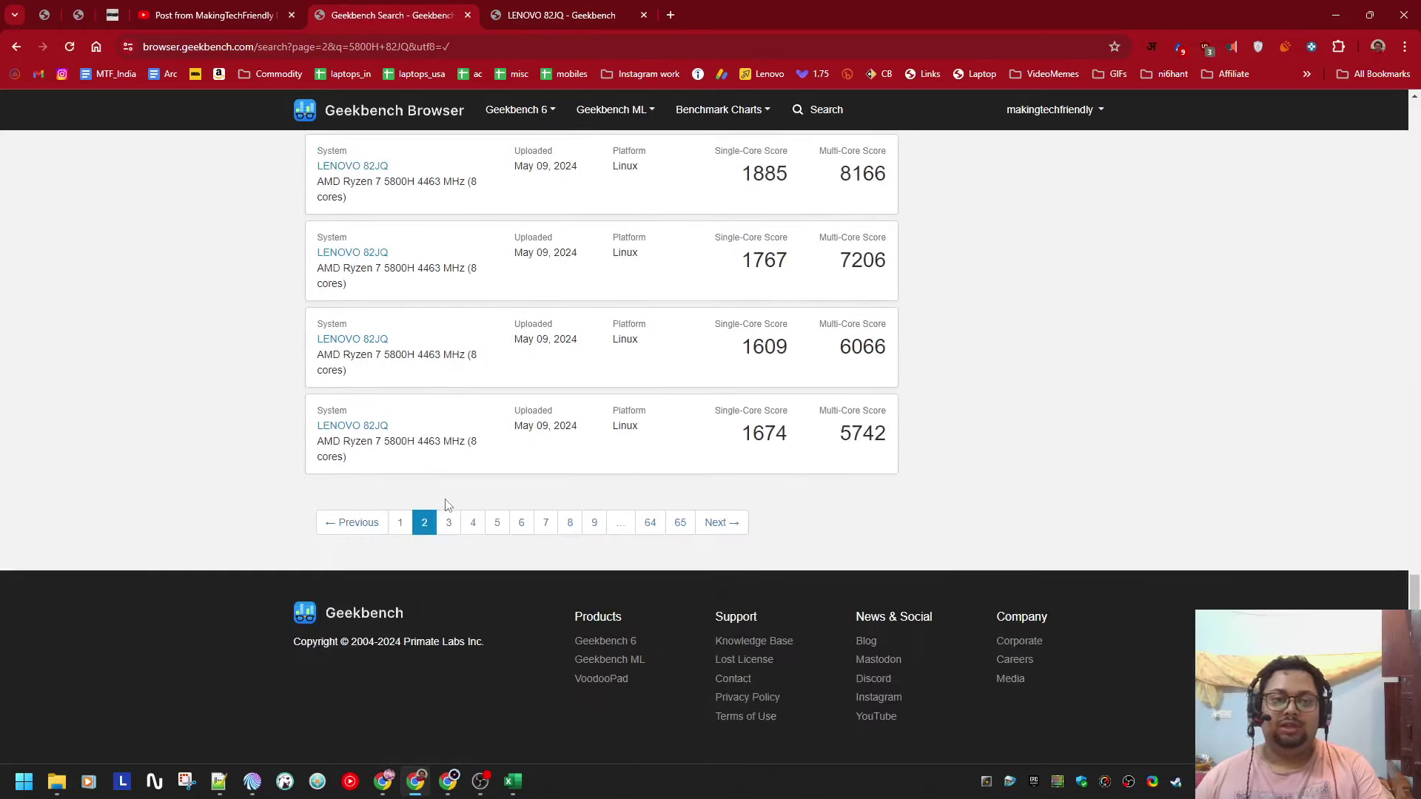
click(456, 526)
scroll(459, 527, down, 18)
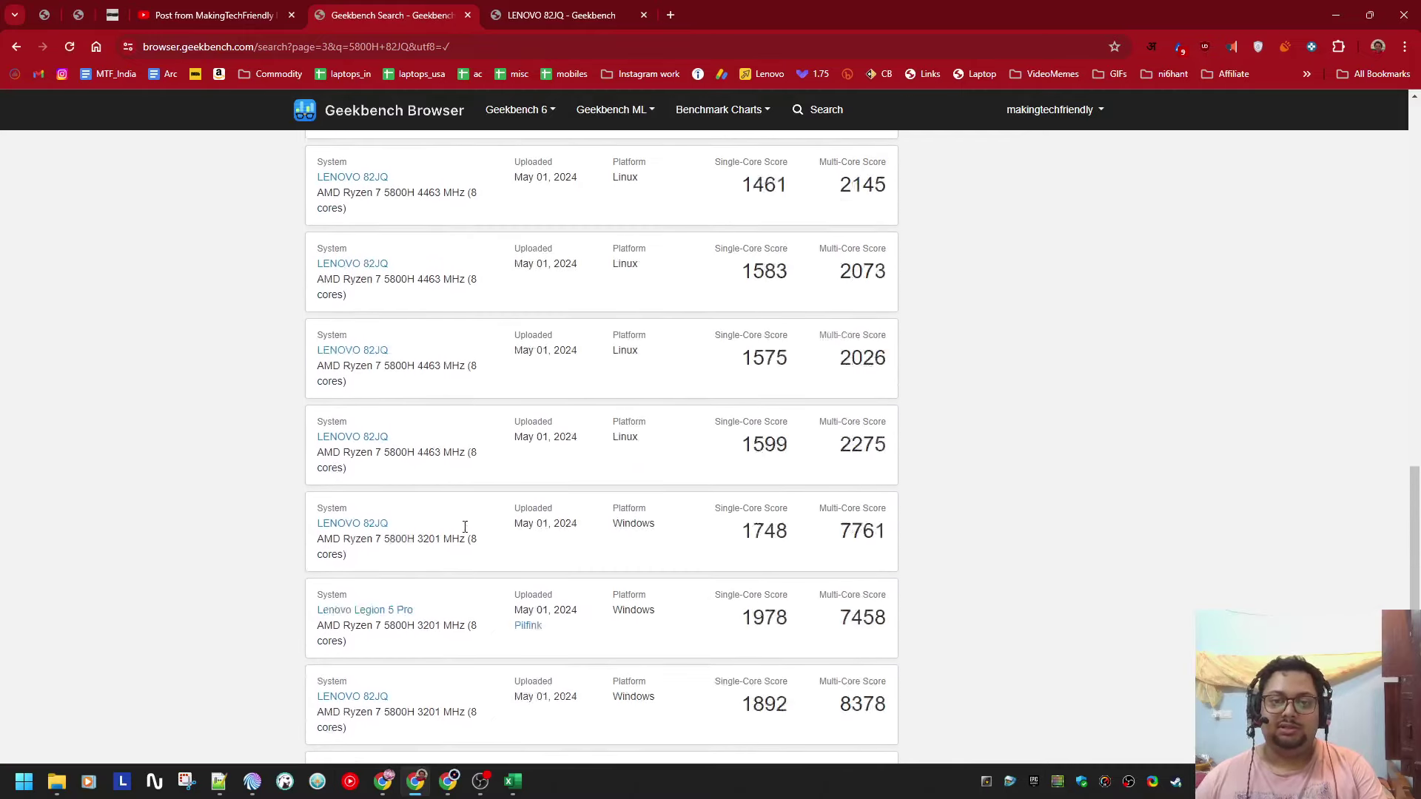
click(475, 482)
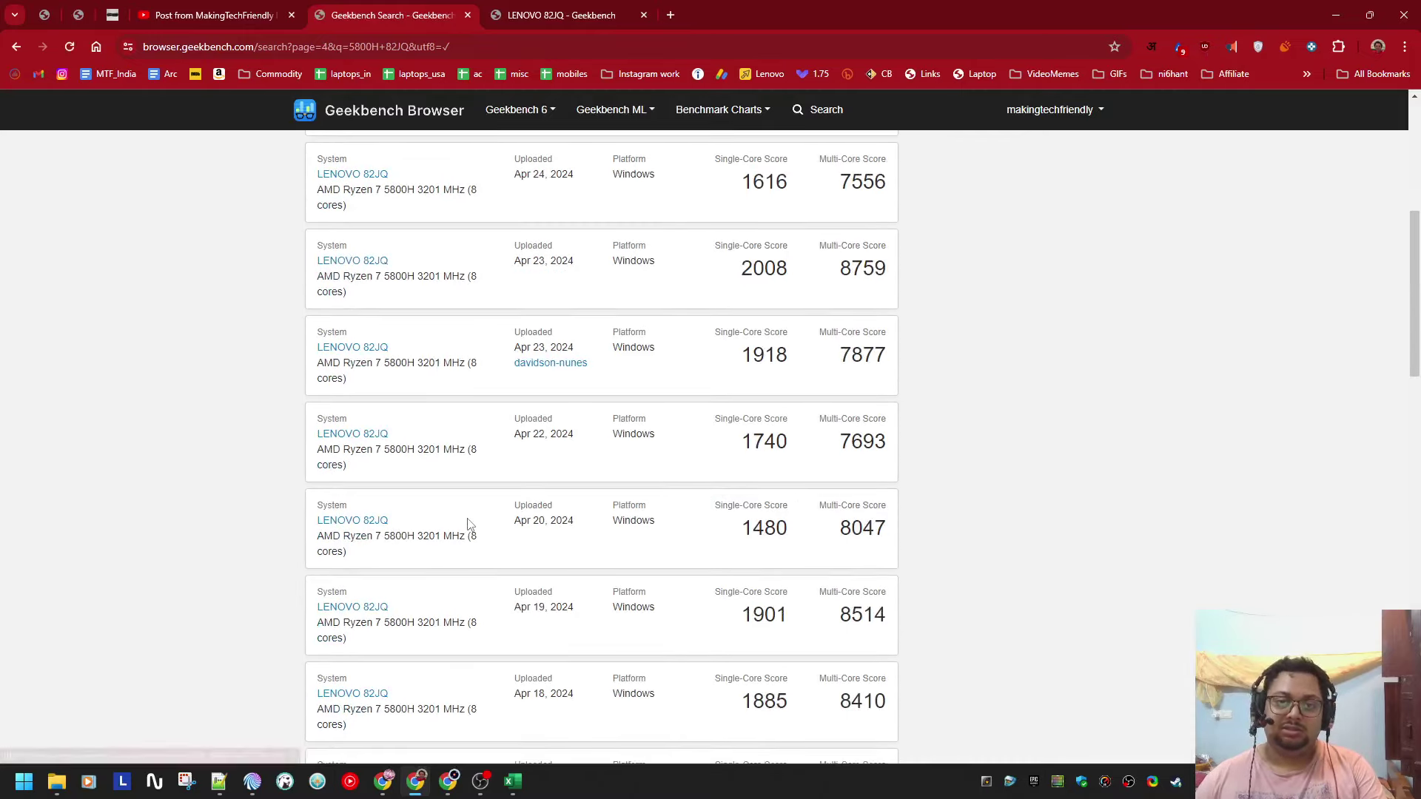
scroll(468, 527, down, 15)
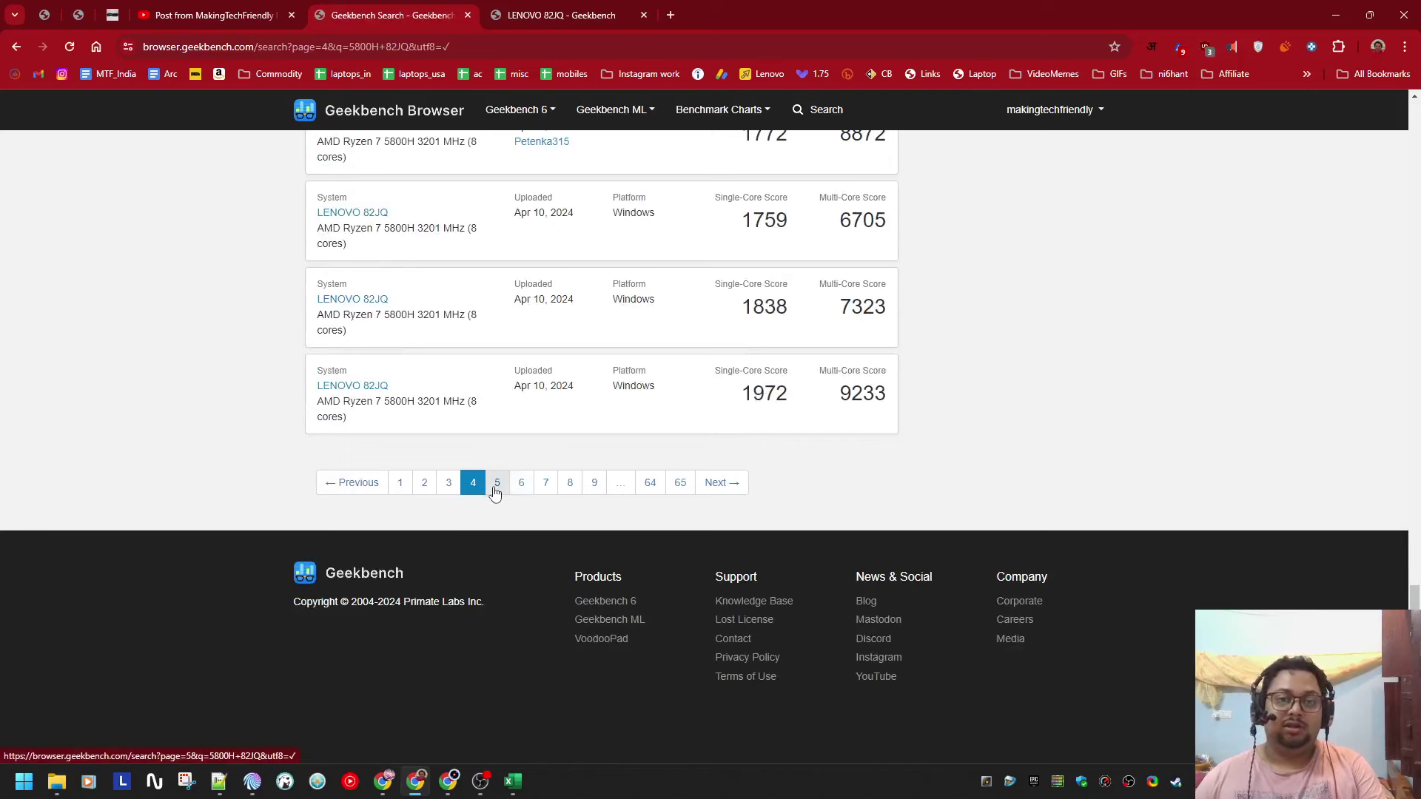
click(632, 16)
Step: Switch to the Excel price sheet and enter 2000 as the Legion 5 Pro's single-core CPU score in row 54
key(alt+Tab)
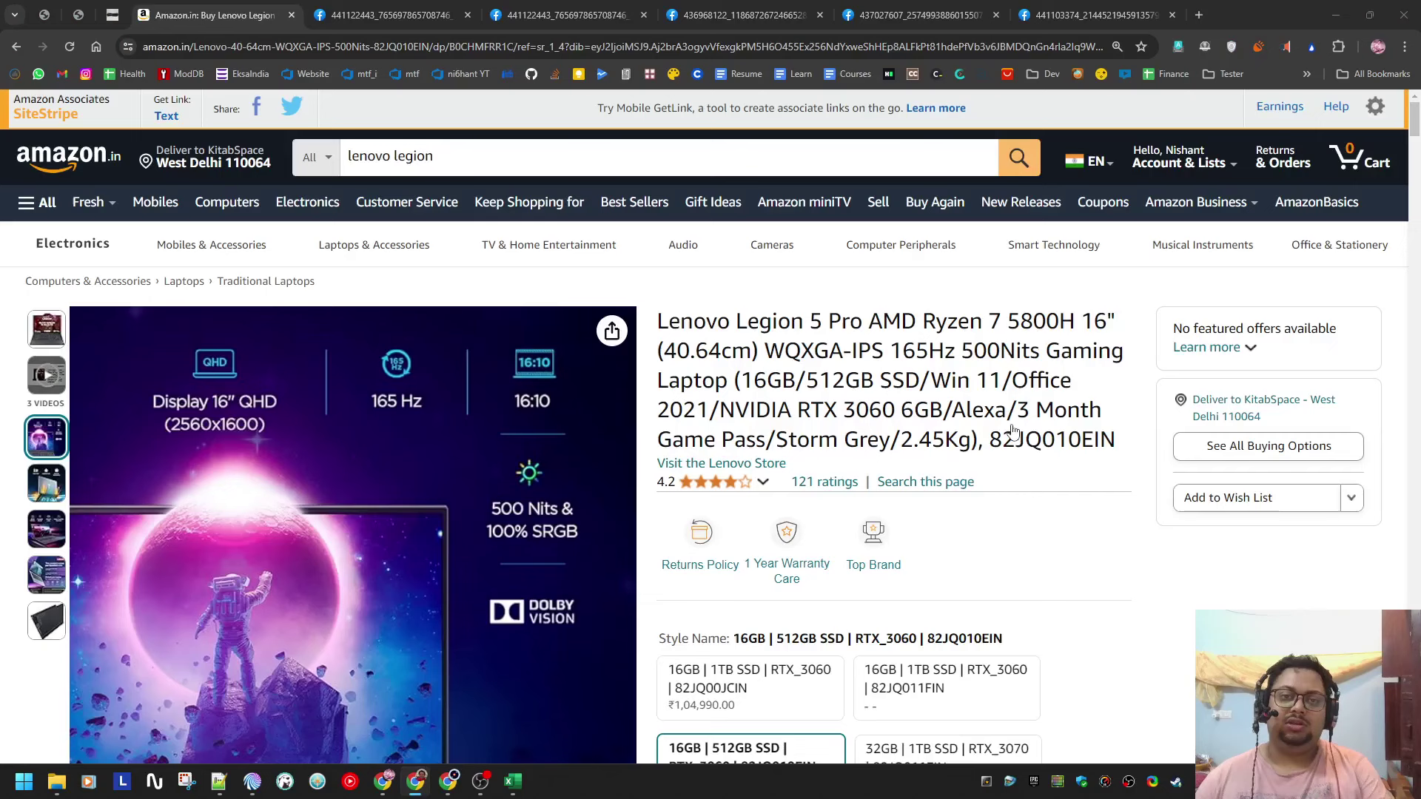
key(alt+Tab)
scroll(1013, 432, right, 2)
key(Left)
key(Left)
key(Left)
key(Left)
key(Left)
key(Left)
key(Left)
key(Left)
key(Left)
key(Left)
key(Left)
key(Left)
key(Left)
key(Left)
key(Left)
key(Left)
key(Left)
key(Left)
key(Left)
key(Left)
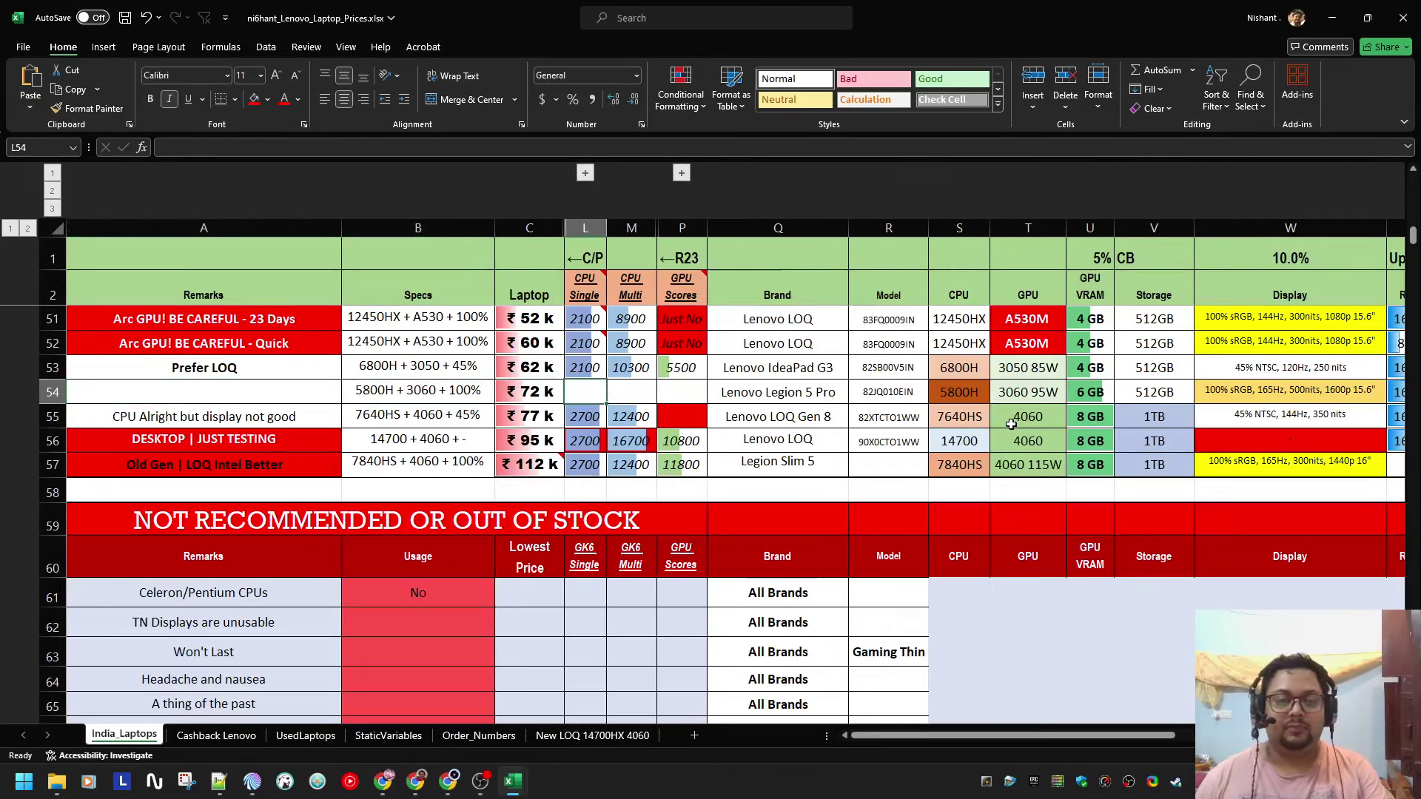
key(alt+Tab)
key(alt+Tab)
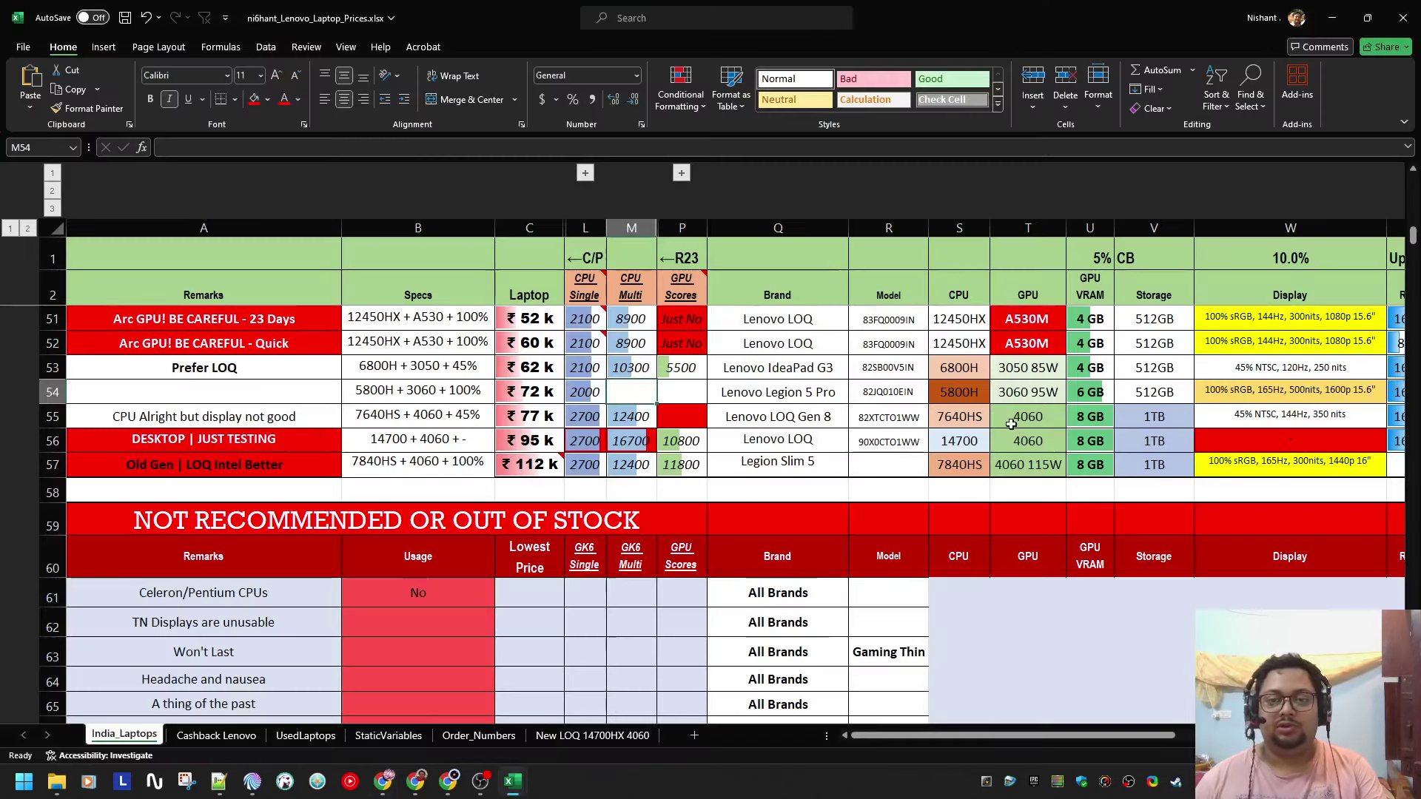
Step: Check the Geekbench result and enter 9400 as the Legion 5 Pro's multi-core CPU score
key(alt+Tab)
key(Tab)
key(alt+Tab)
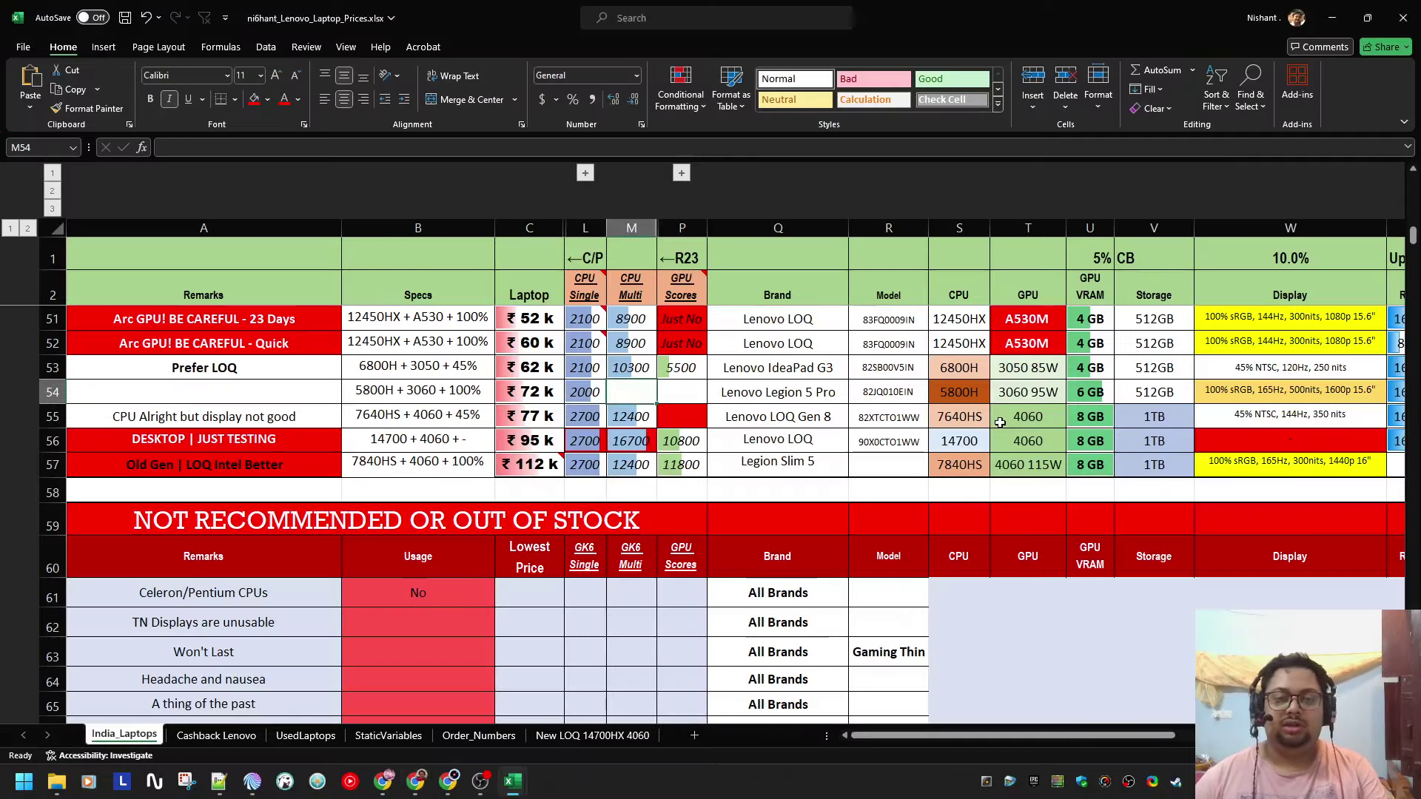
text(9400)
key(Tab)
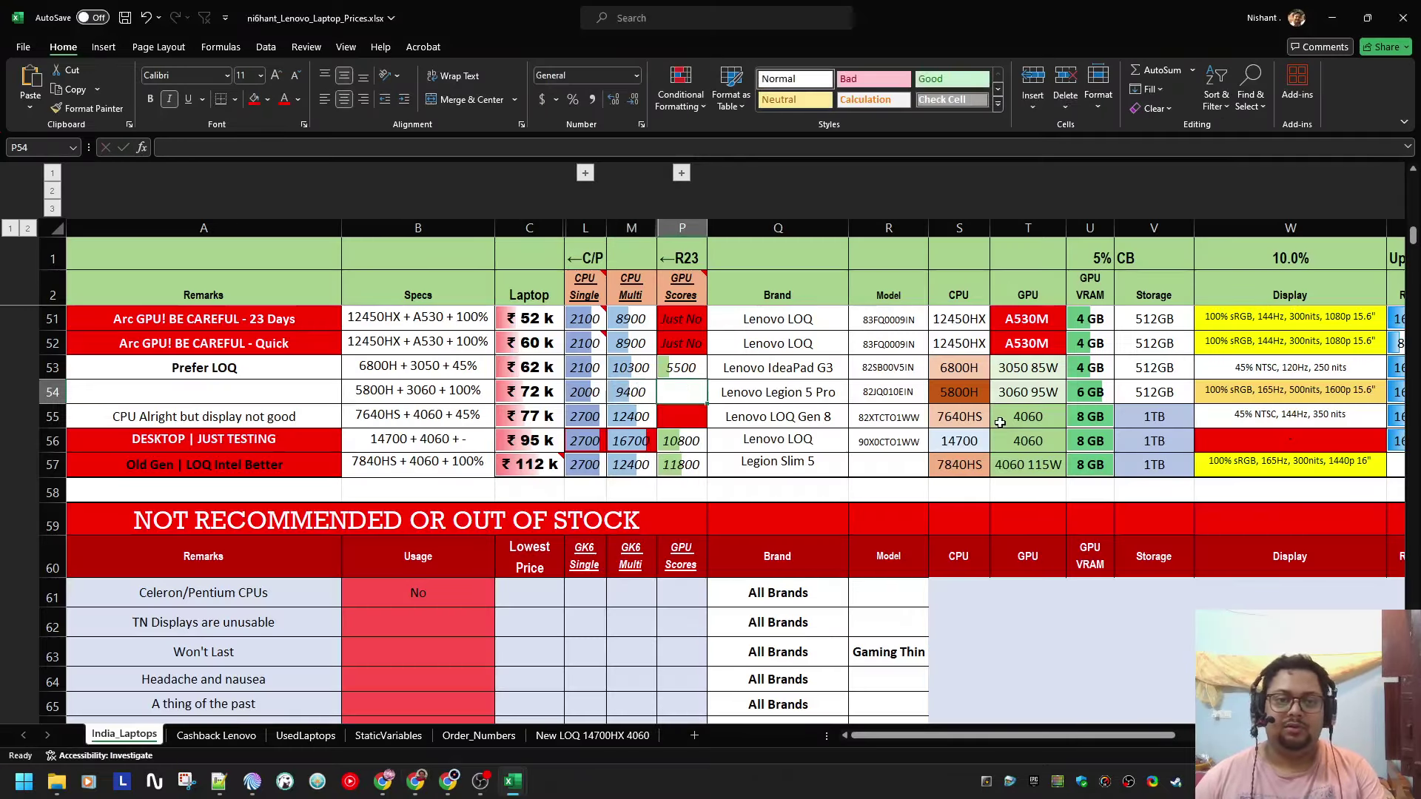
Step: Compare the Legion 5 Pro row with the recommended laptops higher in the sheet, and select its GPU score cell
key(shift+space)
scroll(1036, 555, up, 14)
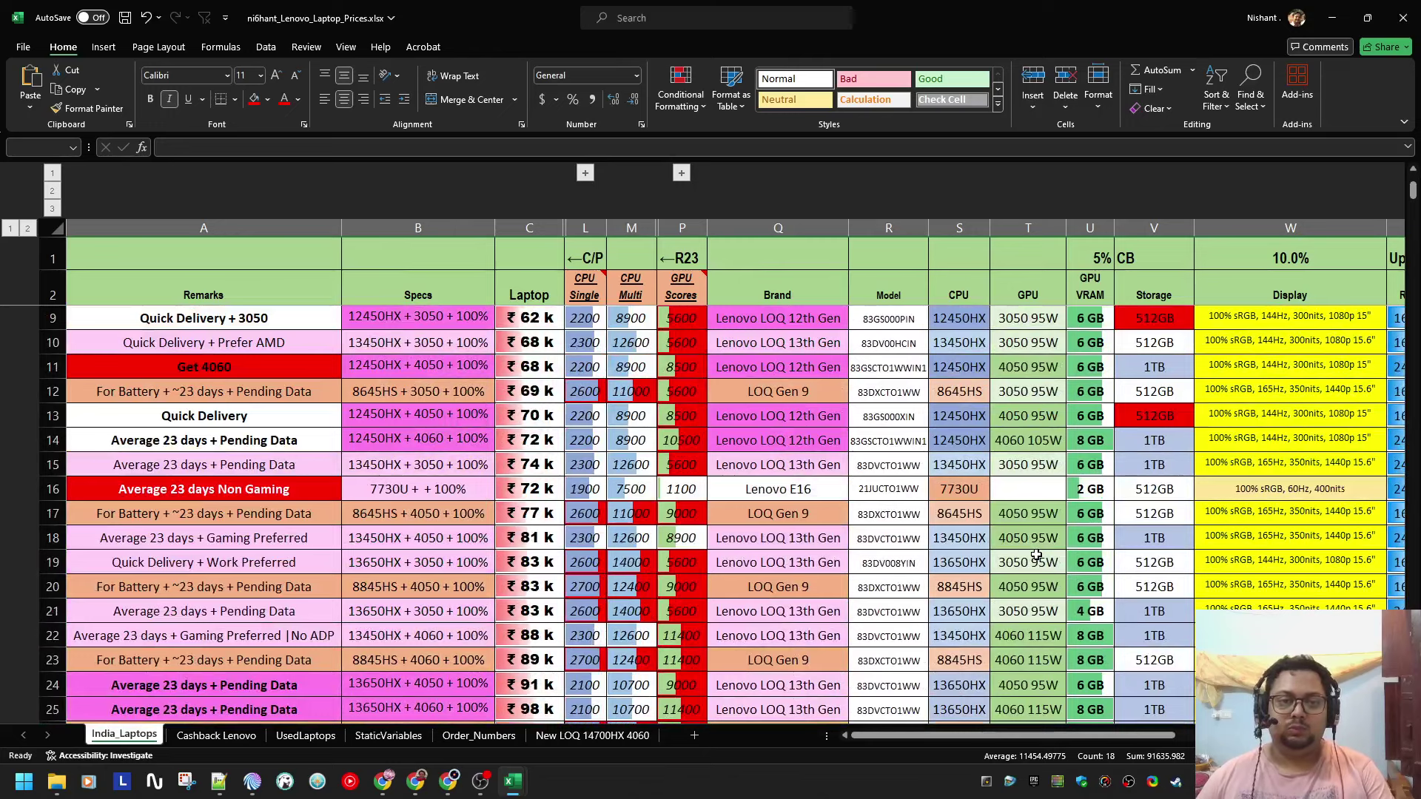
scroll(1036, 555, down, 15)
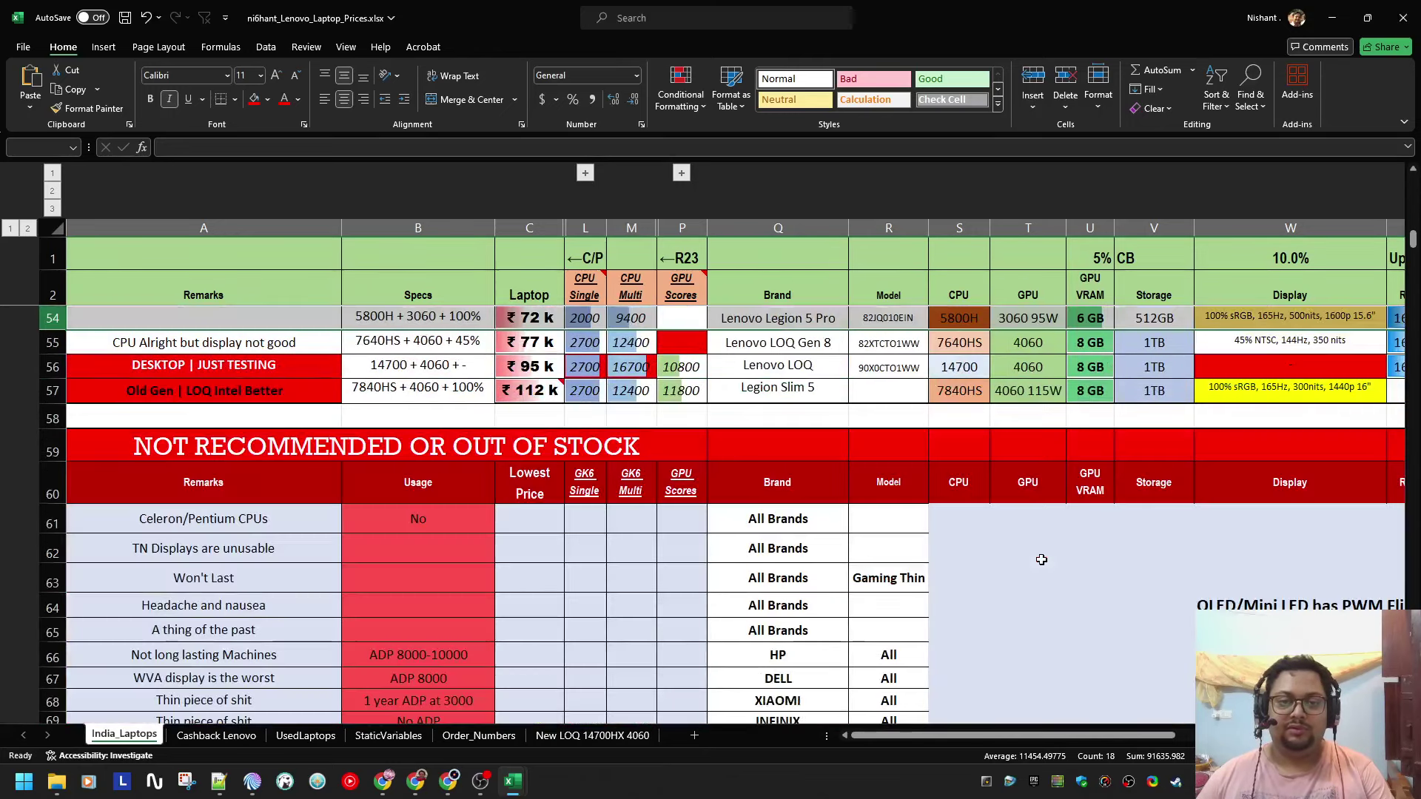
scroll(789, 522, up, 2)
click(695, 497)
Step: Switch to the browser and open 3dmark.com/search in a new tab
key(alt+Tab)
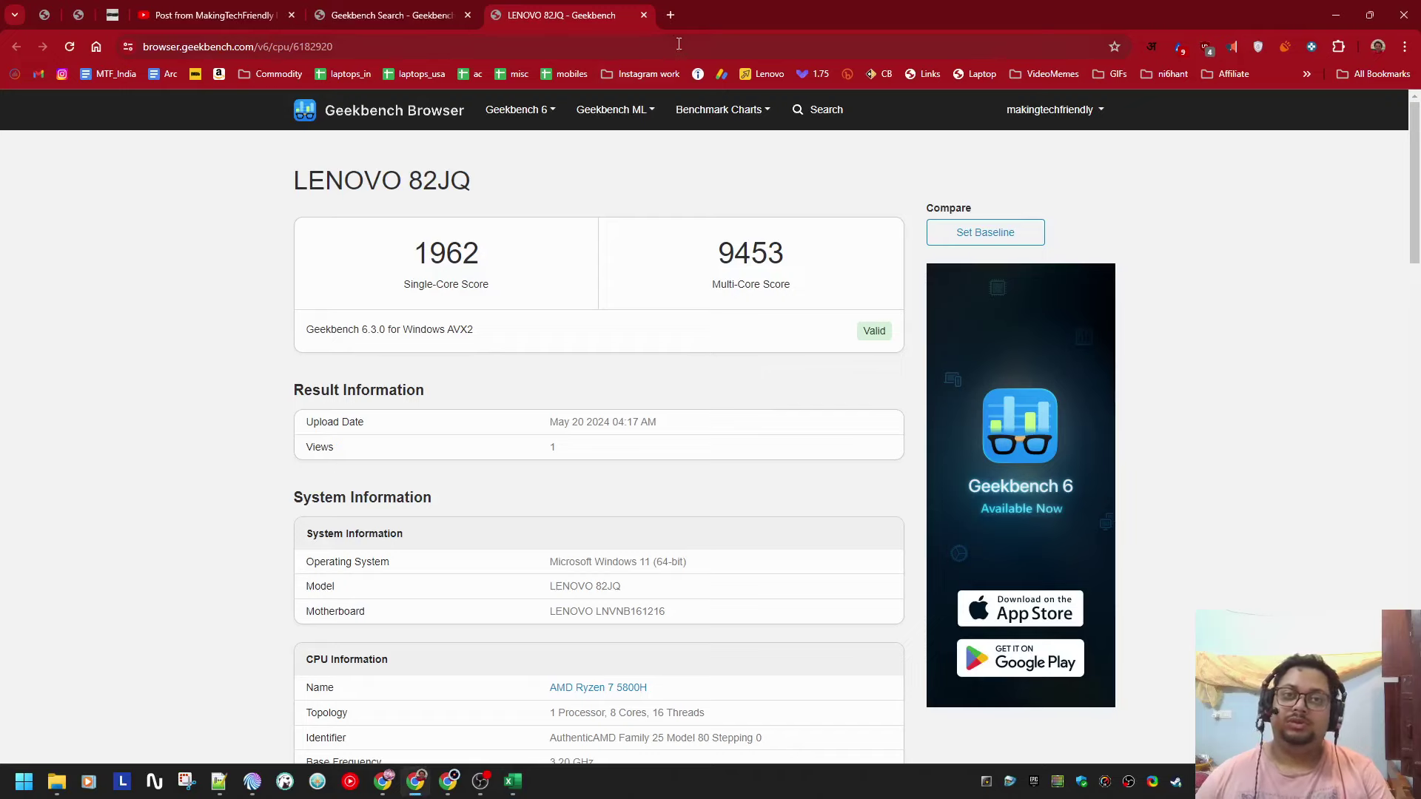
click(669, 15)
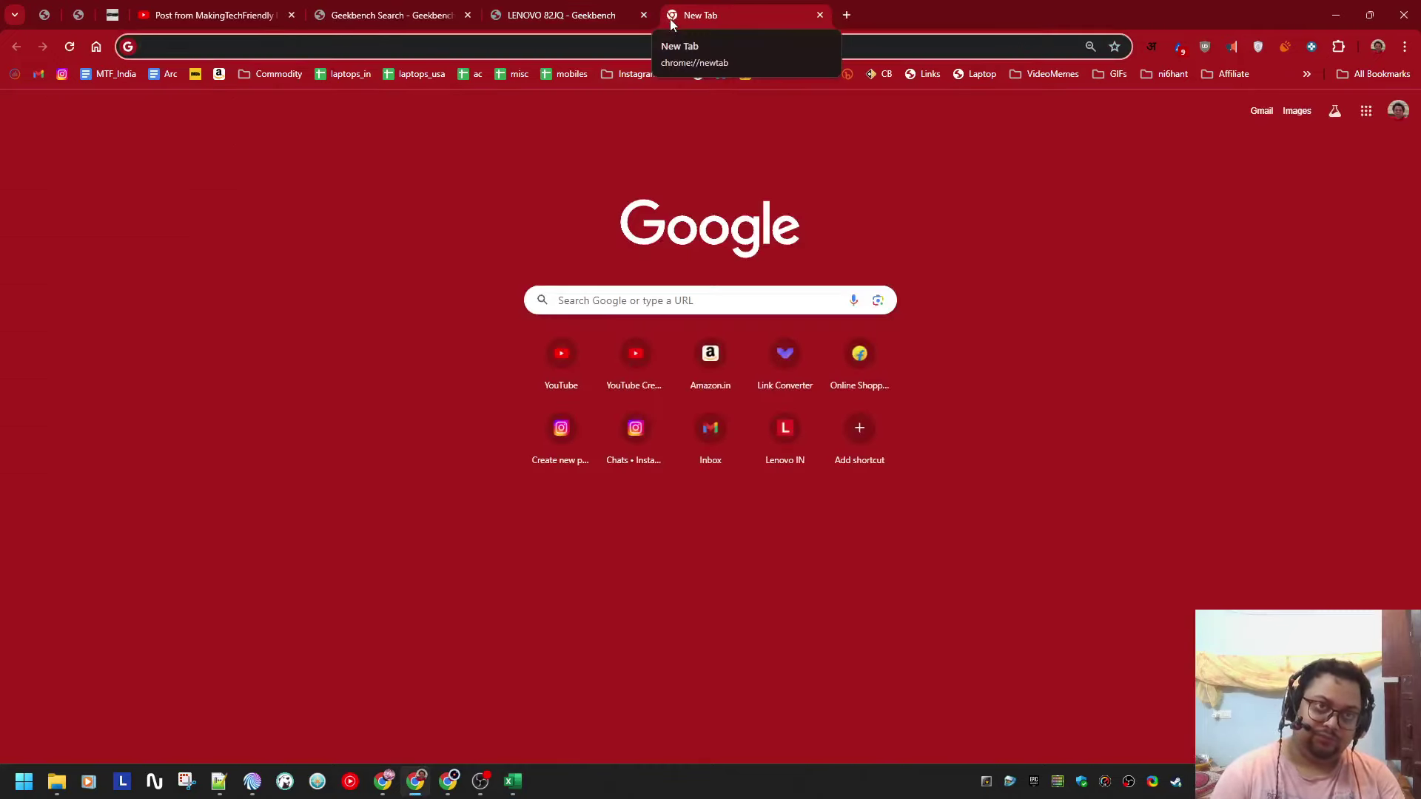
text(3dmark.com/search)
key(Return)
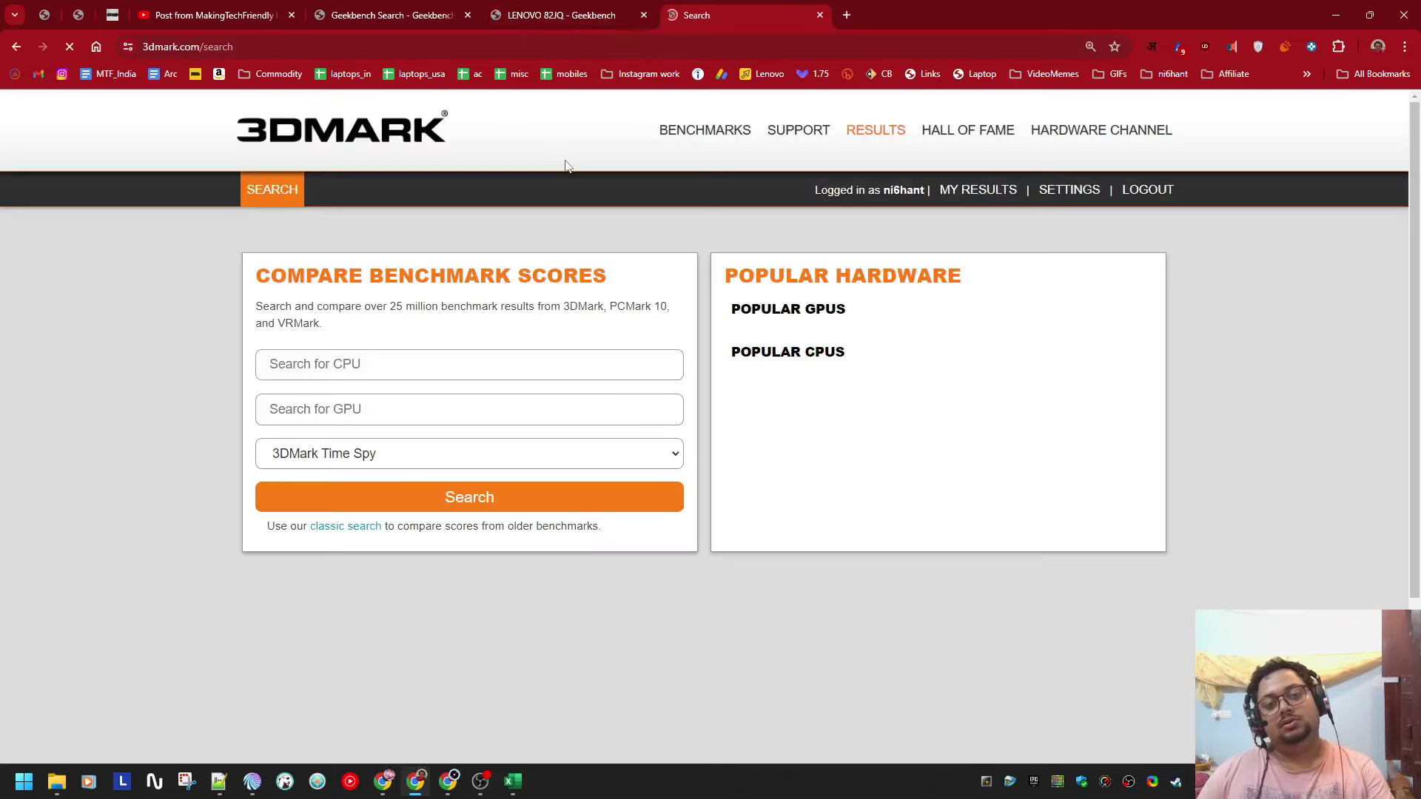
Step: Search 3DMark Time Spy results for the AMD Ryzen 7 5800H with the NVIDIA GeForce RTX 3060 (notebook)
click(547, 356)
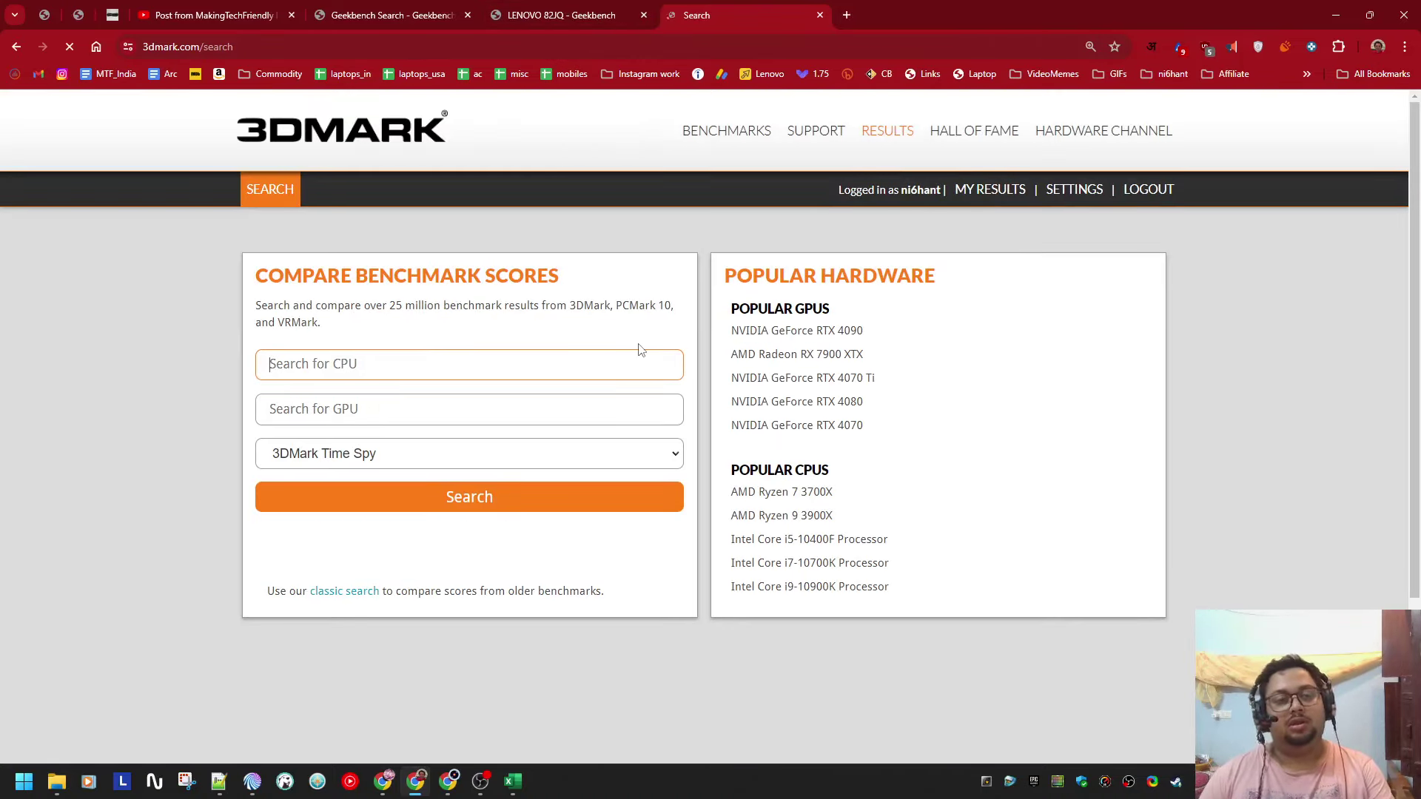
text(5800h)
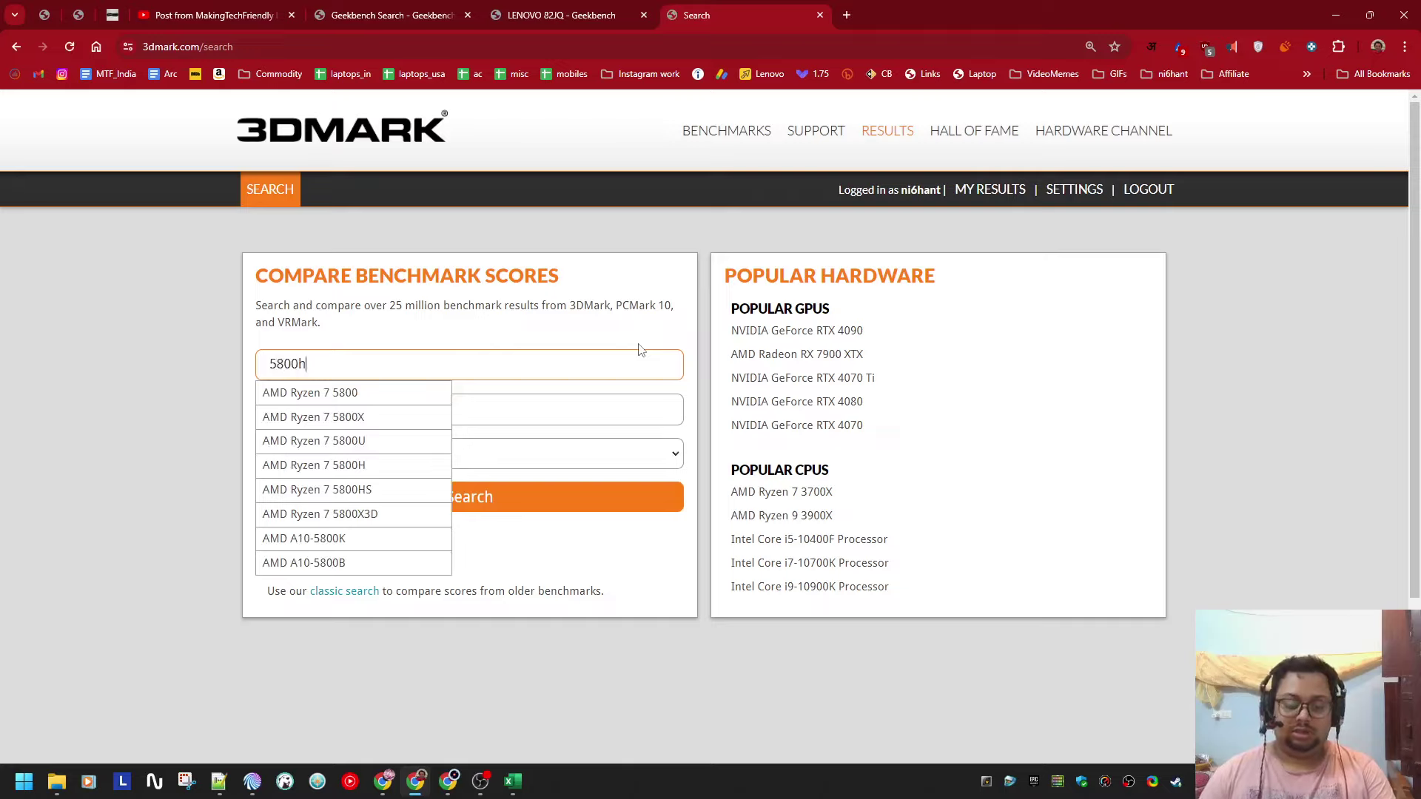
click(448, 393)
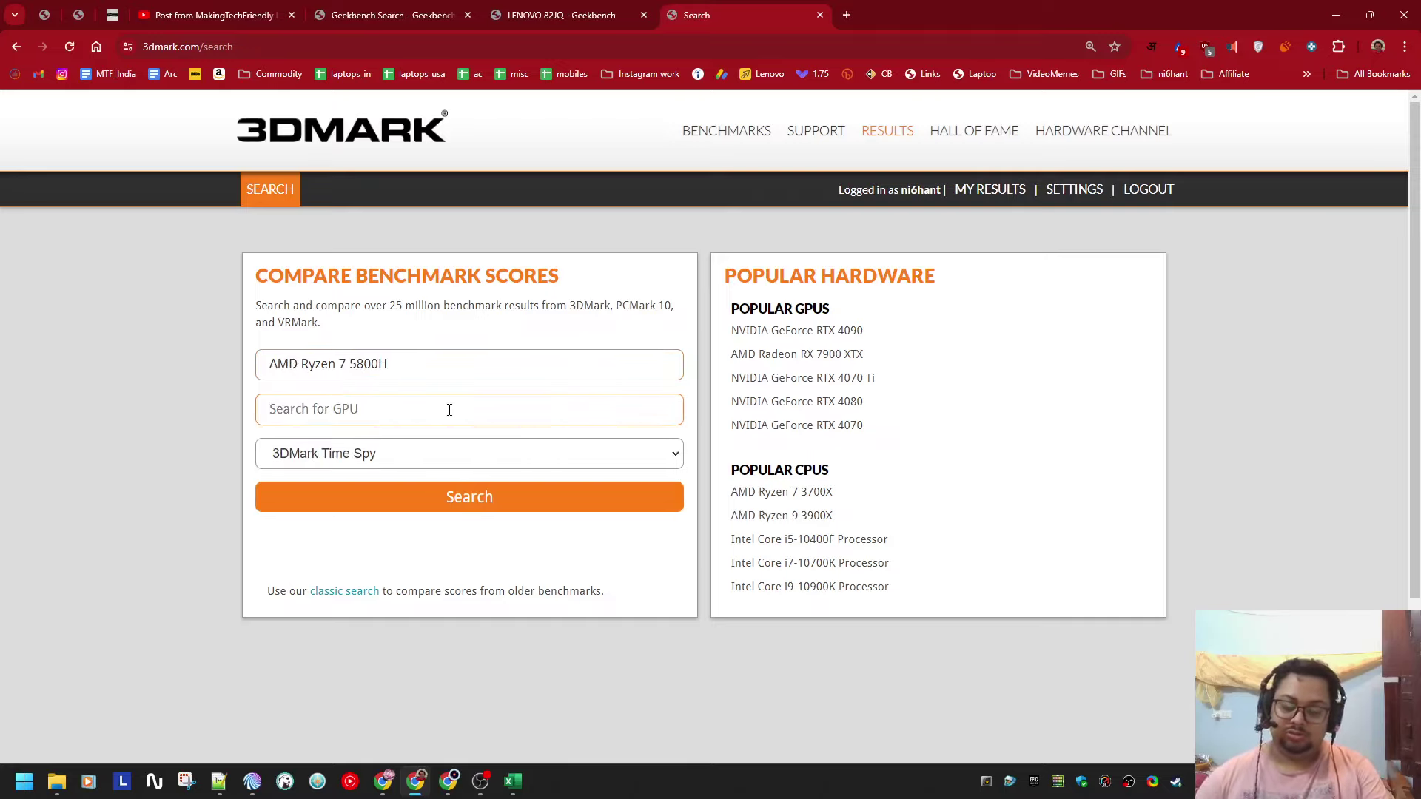
text(3060)
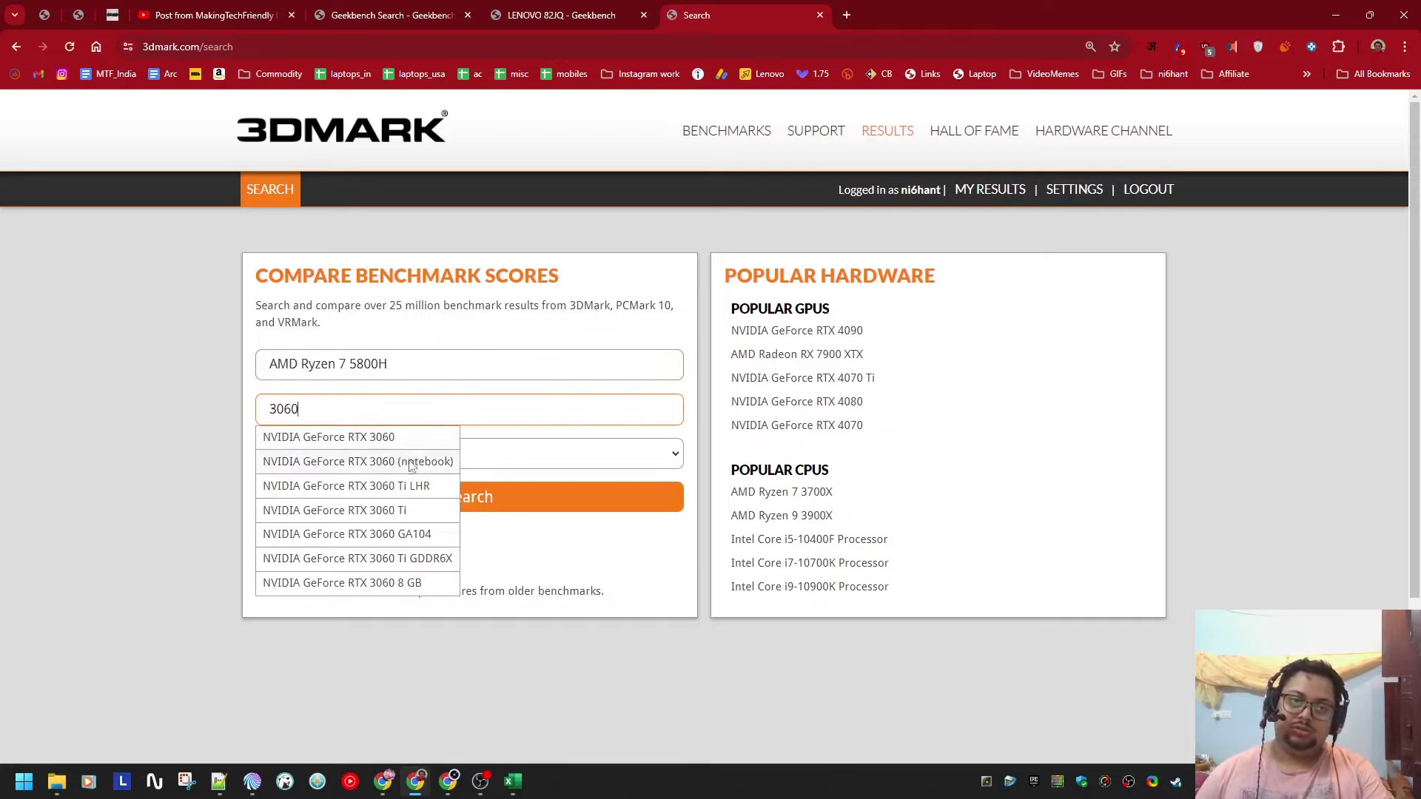
click(436, 463)
click(507, 496)
Step: Open the top-ranked Time Spy result separately, examine its graphics card details and graphics score, and close it
scroll(799, 374, down, 4)
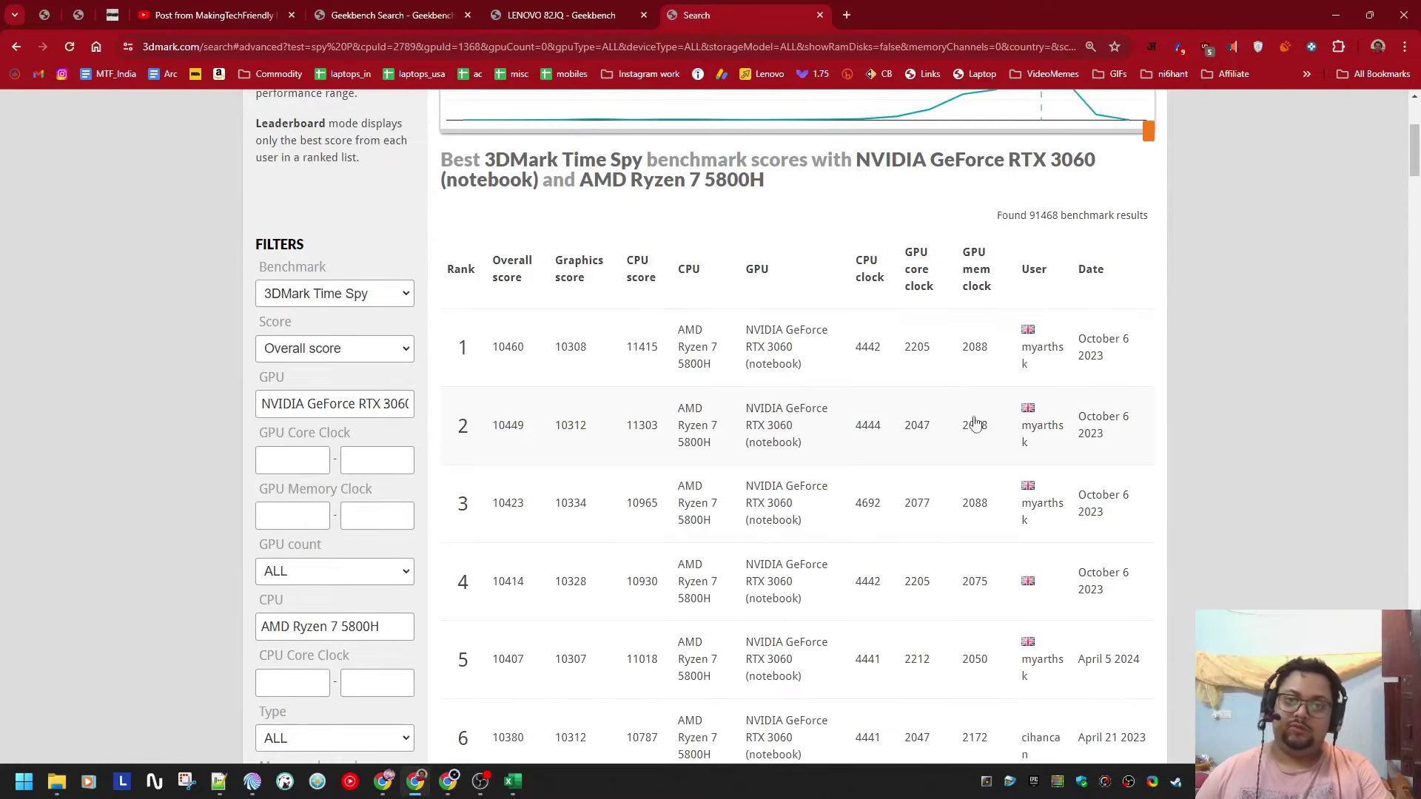
scroll(959, 390, down, 3)
middle_click(957, 456)
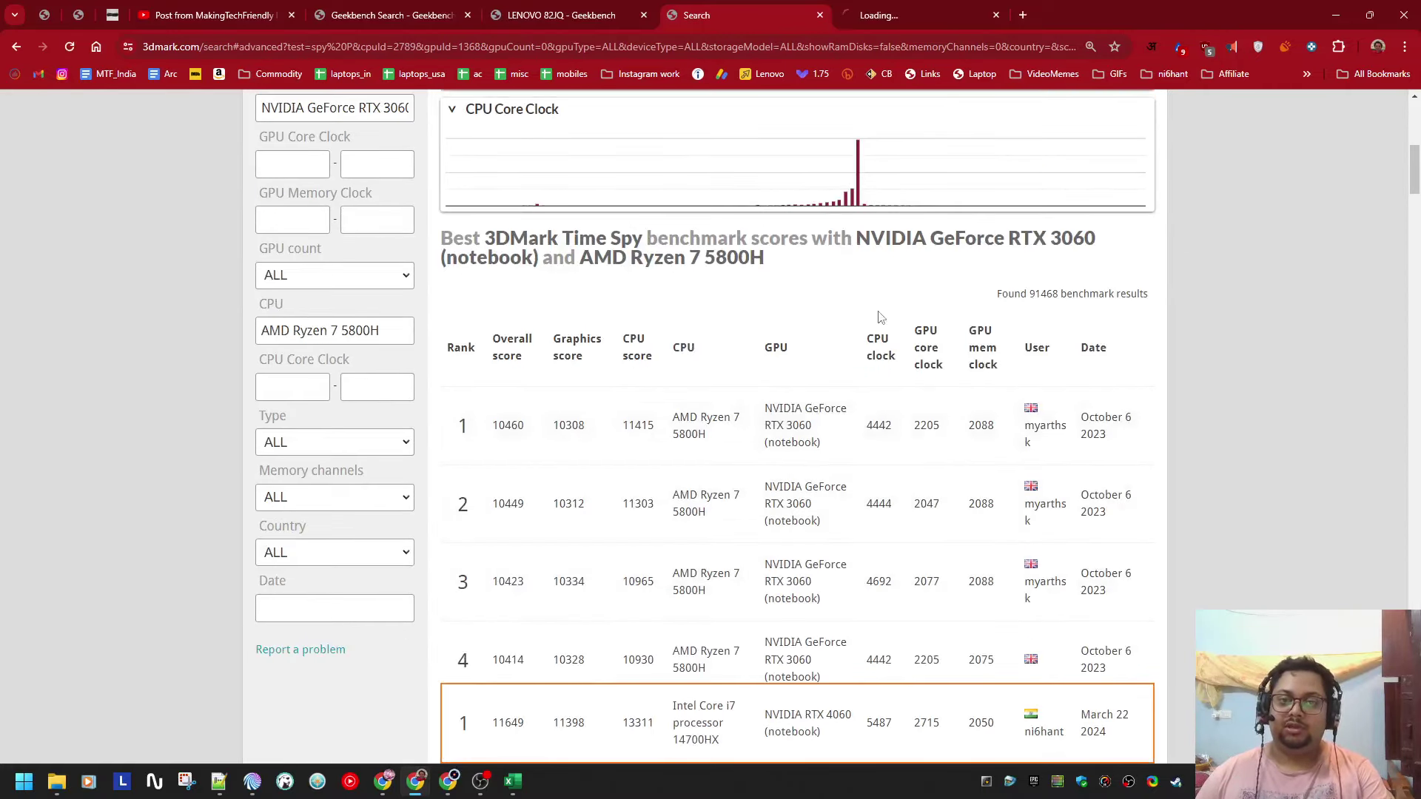
click(952, 11)
scroll(897, 319, down, 10)
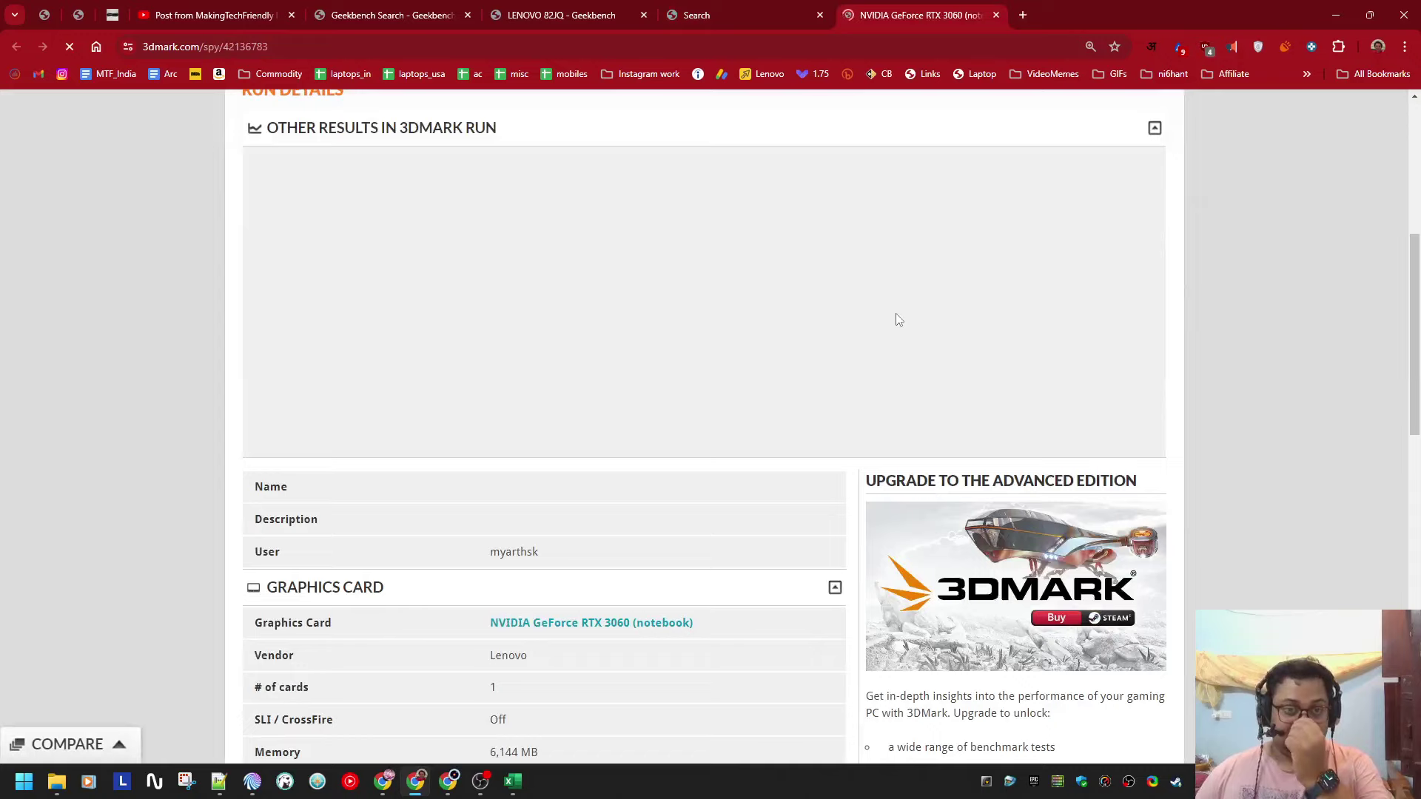
scroll(896, 362, up, 4)
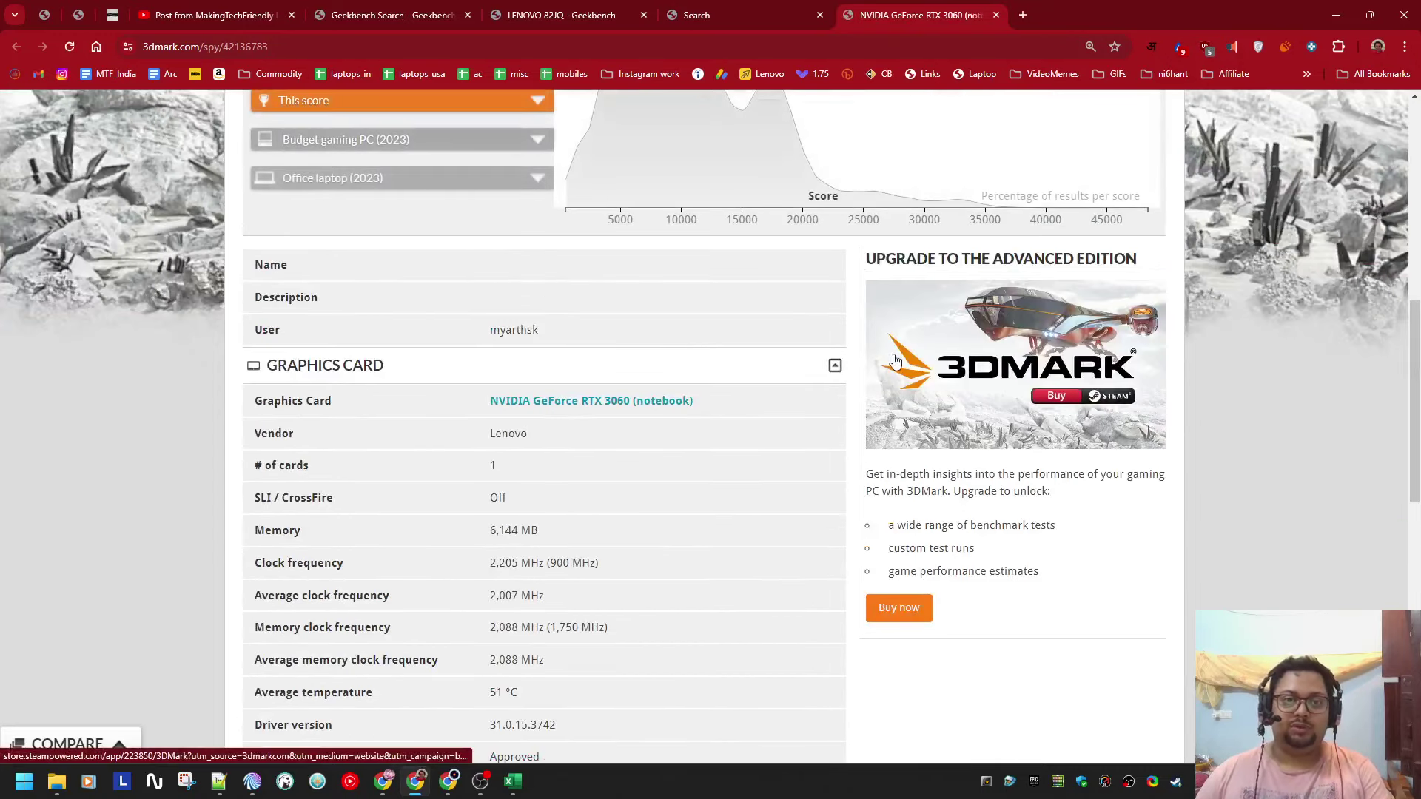
scroll(900, 352, up, 8)
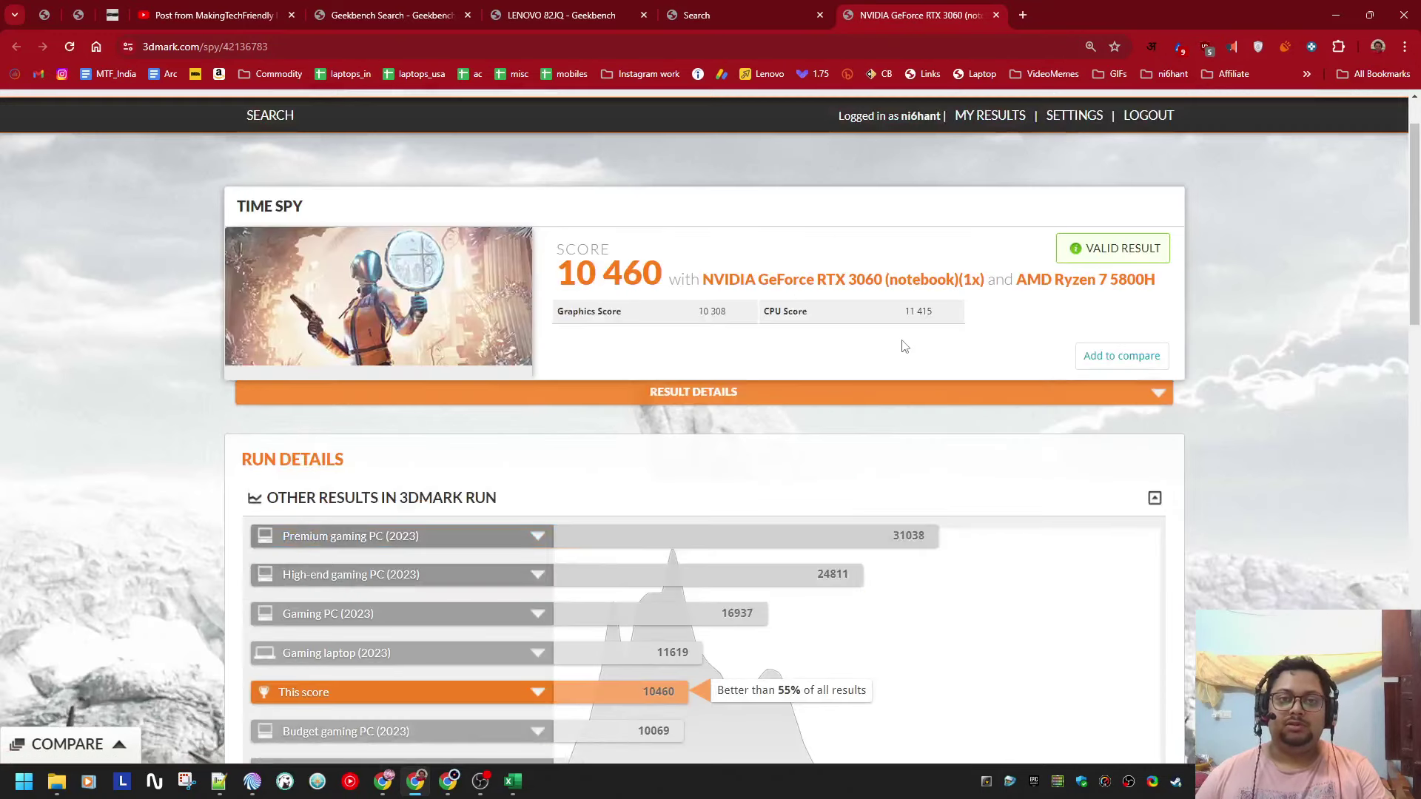
drag(685, 316, 729, 313)
click(997, 15)
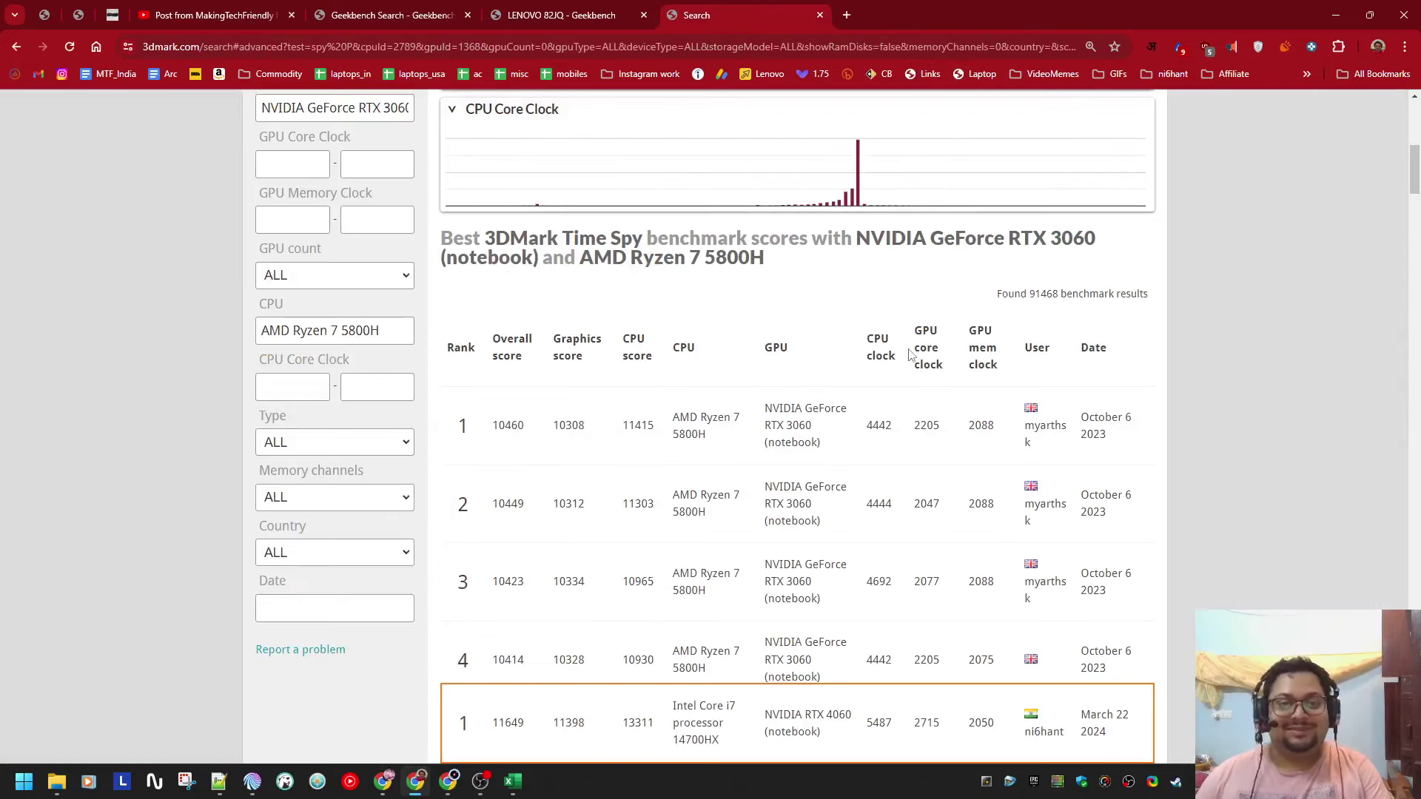
Step: Switch to the Excel price sheet and enter 10300 as the Legion 5 Pro's GPU score
key(alt+Tab)
text(10)
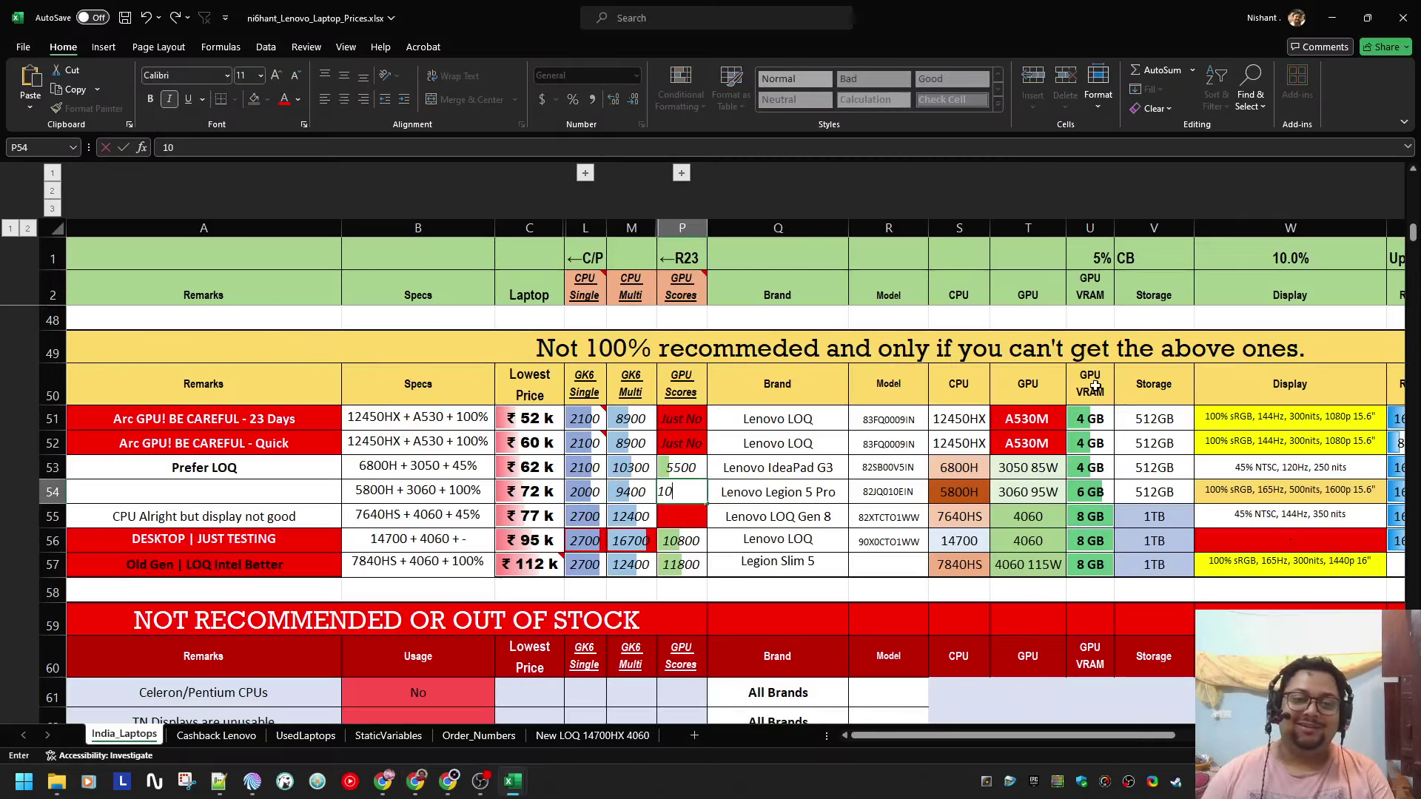
text(300)
key(Return)
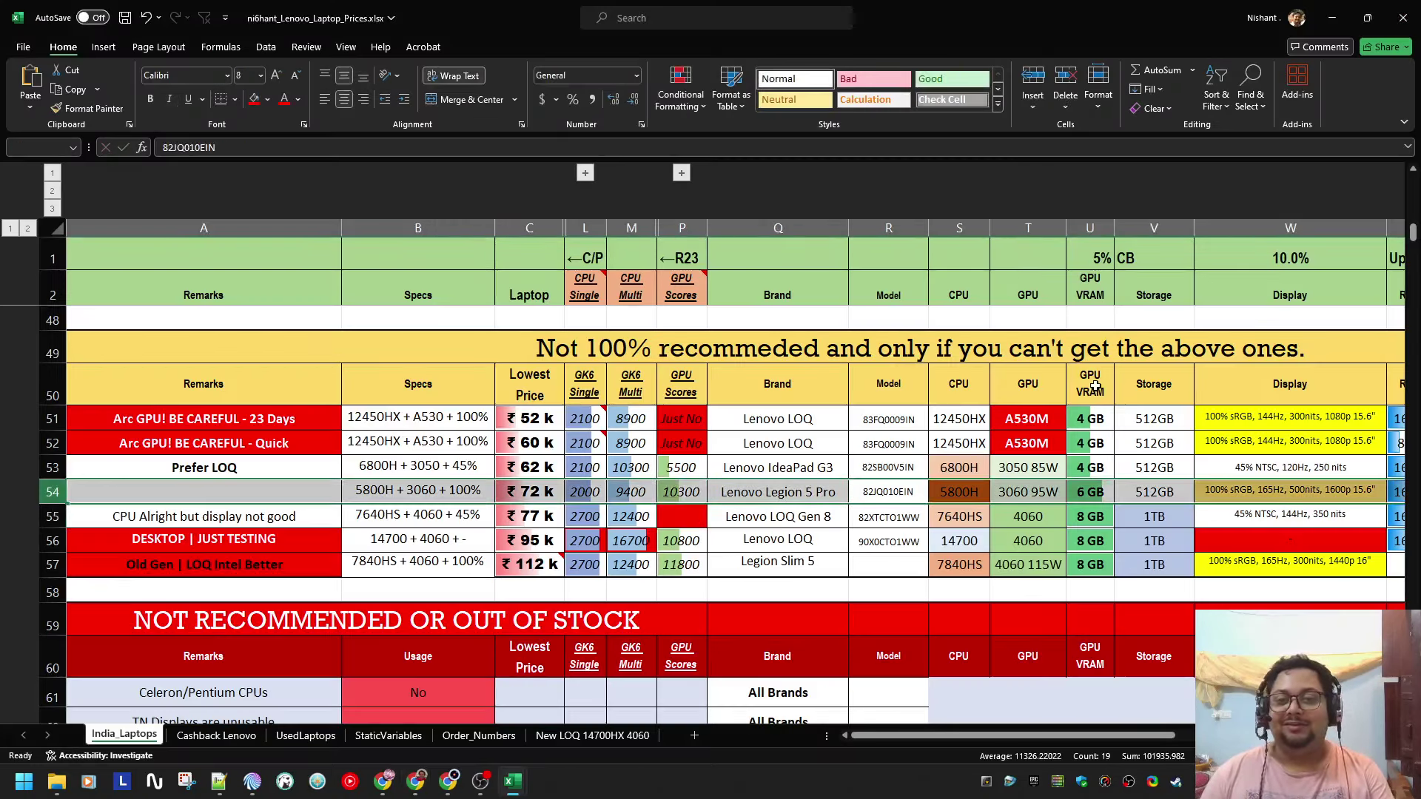
Step: Switch to the browser, review the 3DMark Time Spy rankings for the Ryzen 7 5800H with RTX 3060, and return to the Excel price sheet
key(alt+Tab)
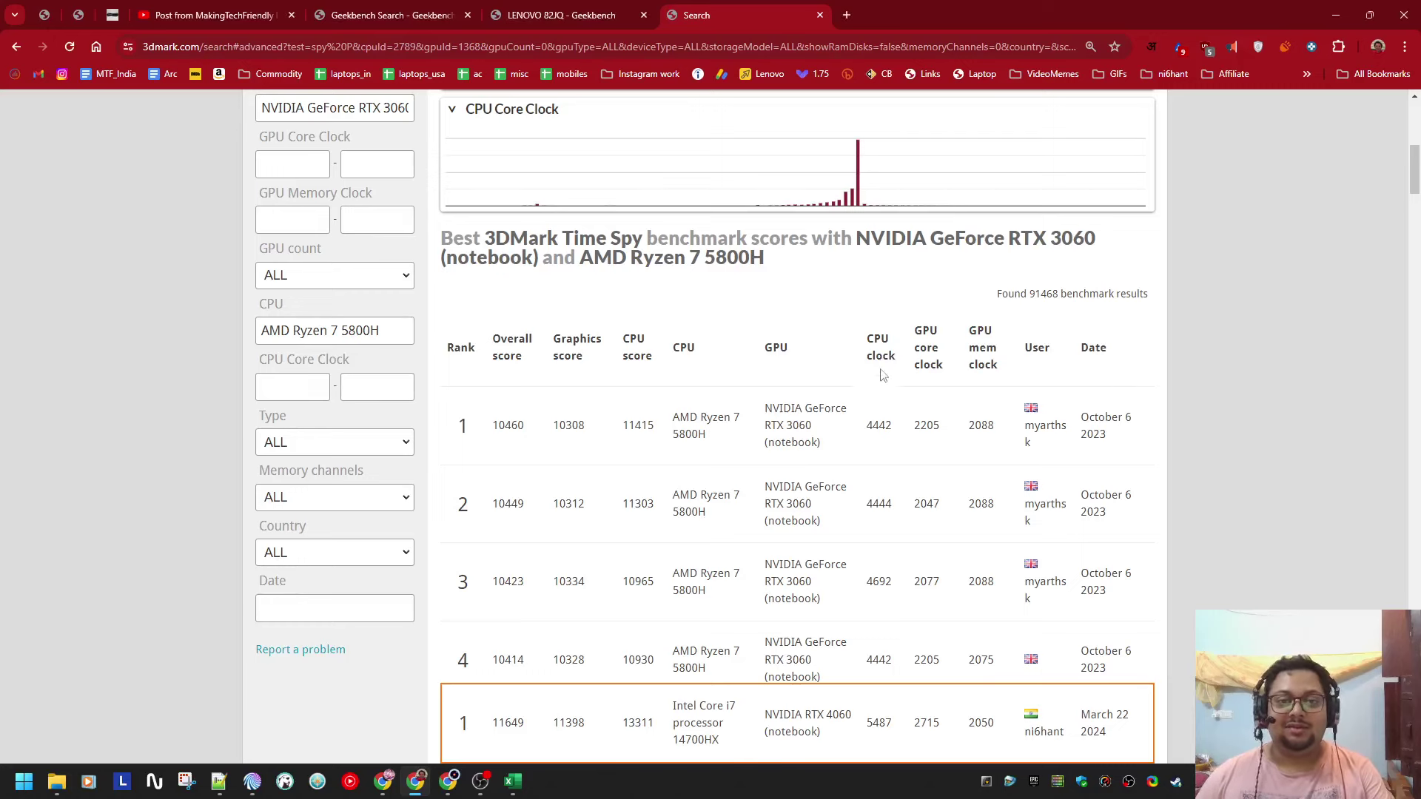
scroll(882, 375, up, 7)
scroll(882, 375, down, 8)
key(alt+Tab)
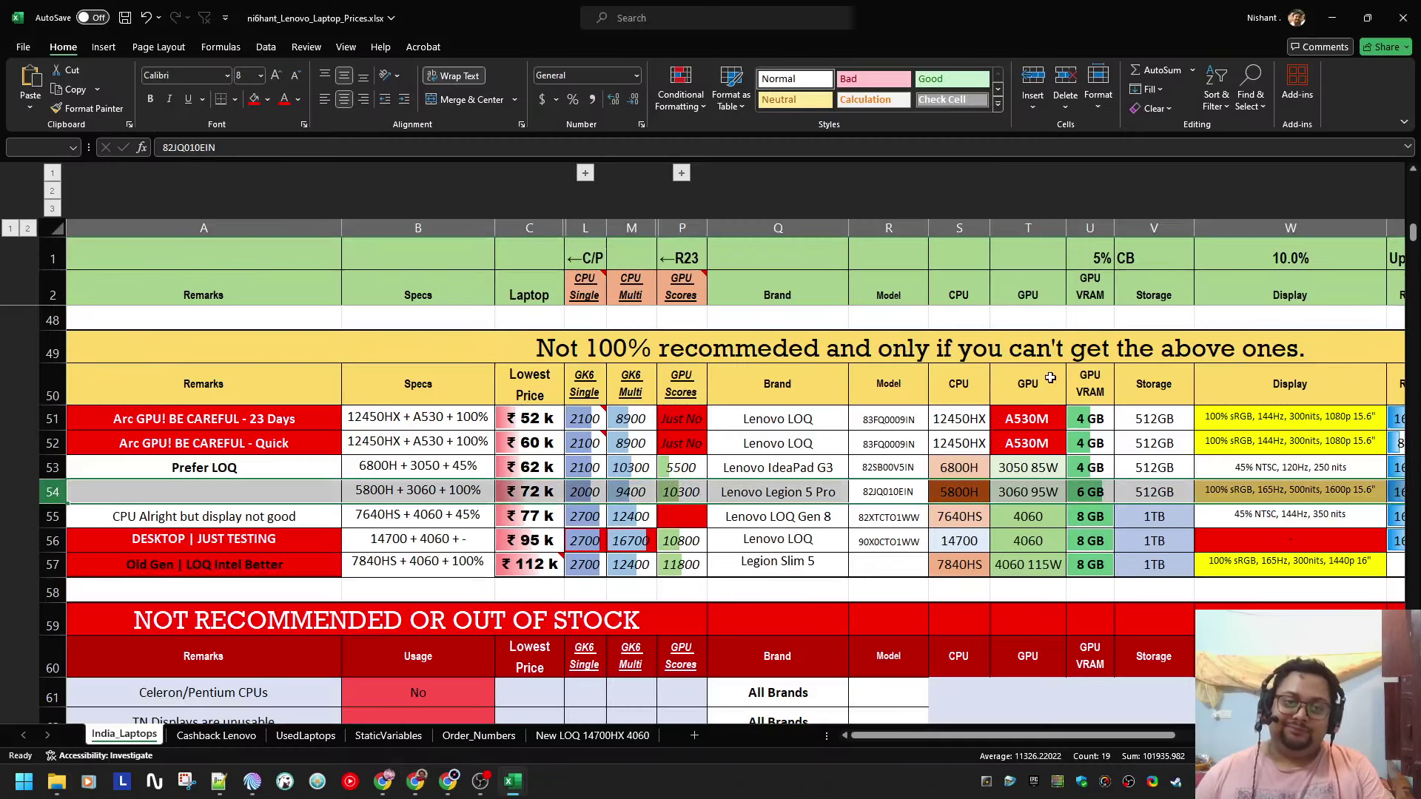
Step: Review the Legion 5 Pro's row entries cell by cell, from its specs through the hardware columns
key(Left)
key(Left)
key(Left)
key(Left)
key(Left)
key(Left)
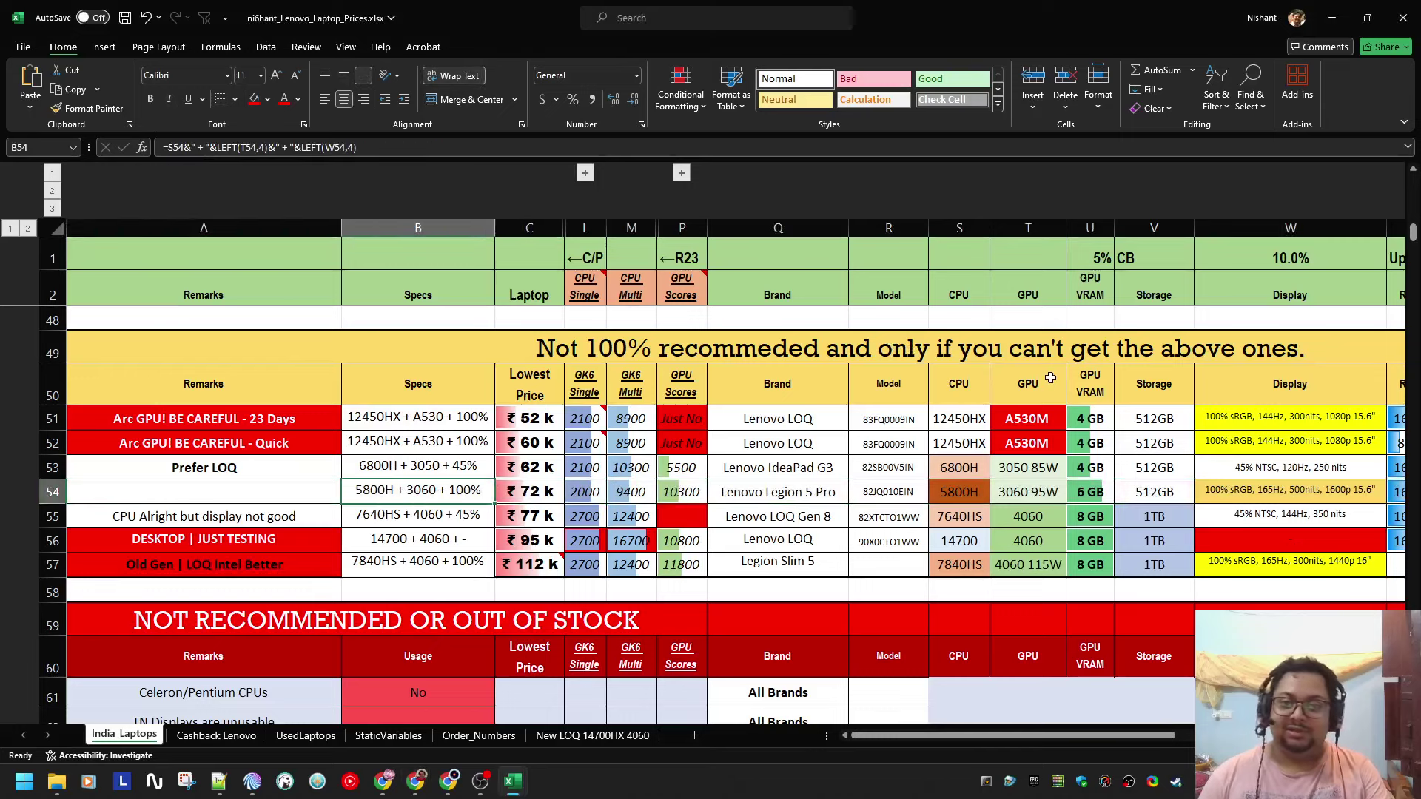
key(Right)
key(Right)
key(Right)
key(Right)
key(Right)
key(Right)
key(Right)
key(Right)
key(Right)
key(Right)
key(Right)
Step: Enter "If you get it" in the remarks cell of the Legion 5 Pro row
key(Home)
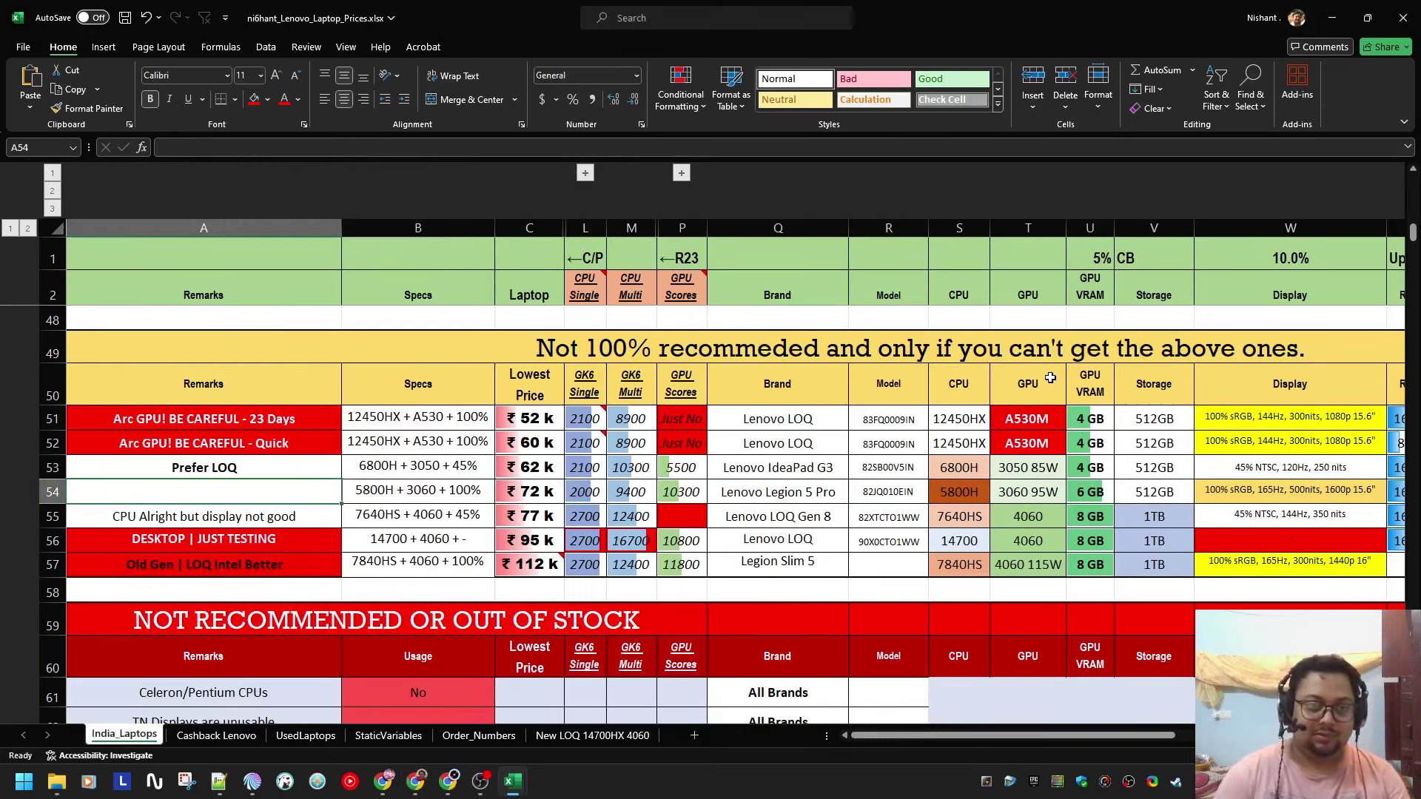
text(If you g)
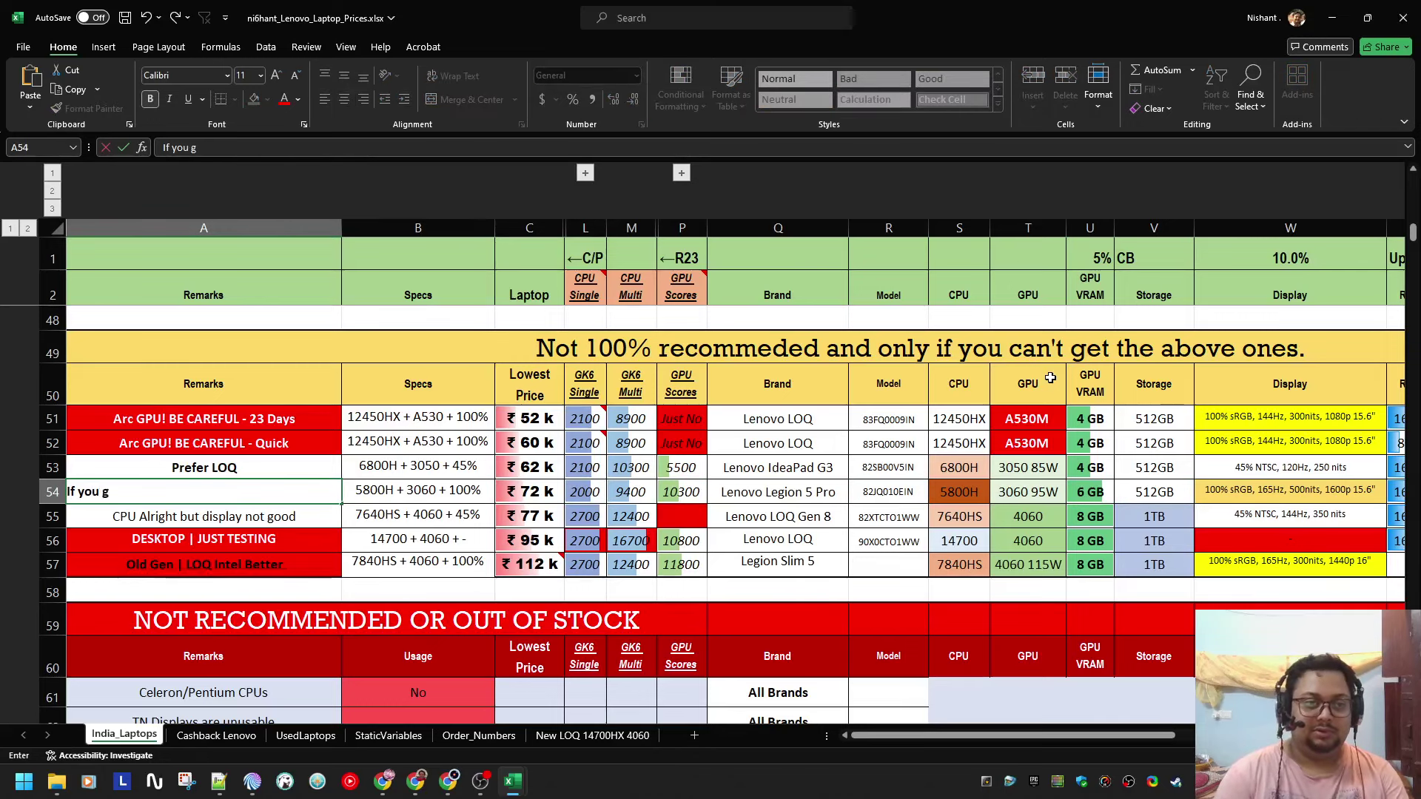
text(et it)
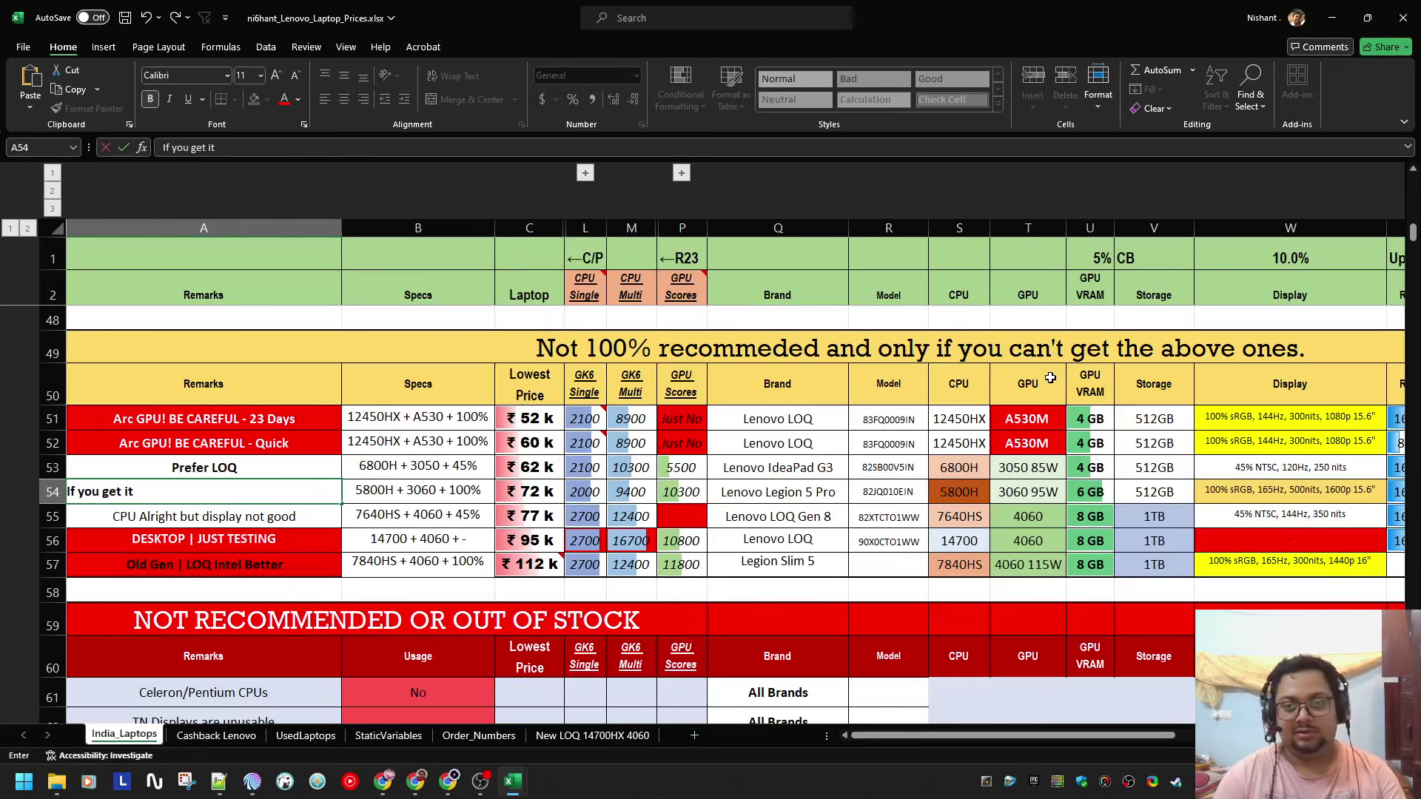
Step: Examine the recommended laptops for alternatives, highlight the LOQ 12450HX + 4050 row marked "Get 4060", and return to the Legion 5 Pro row
scroll(1042, 380, up, 7)
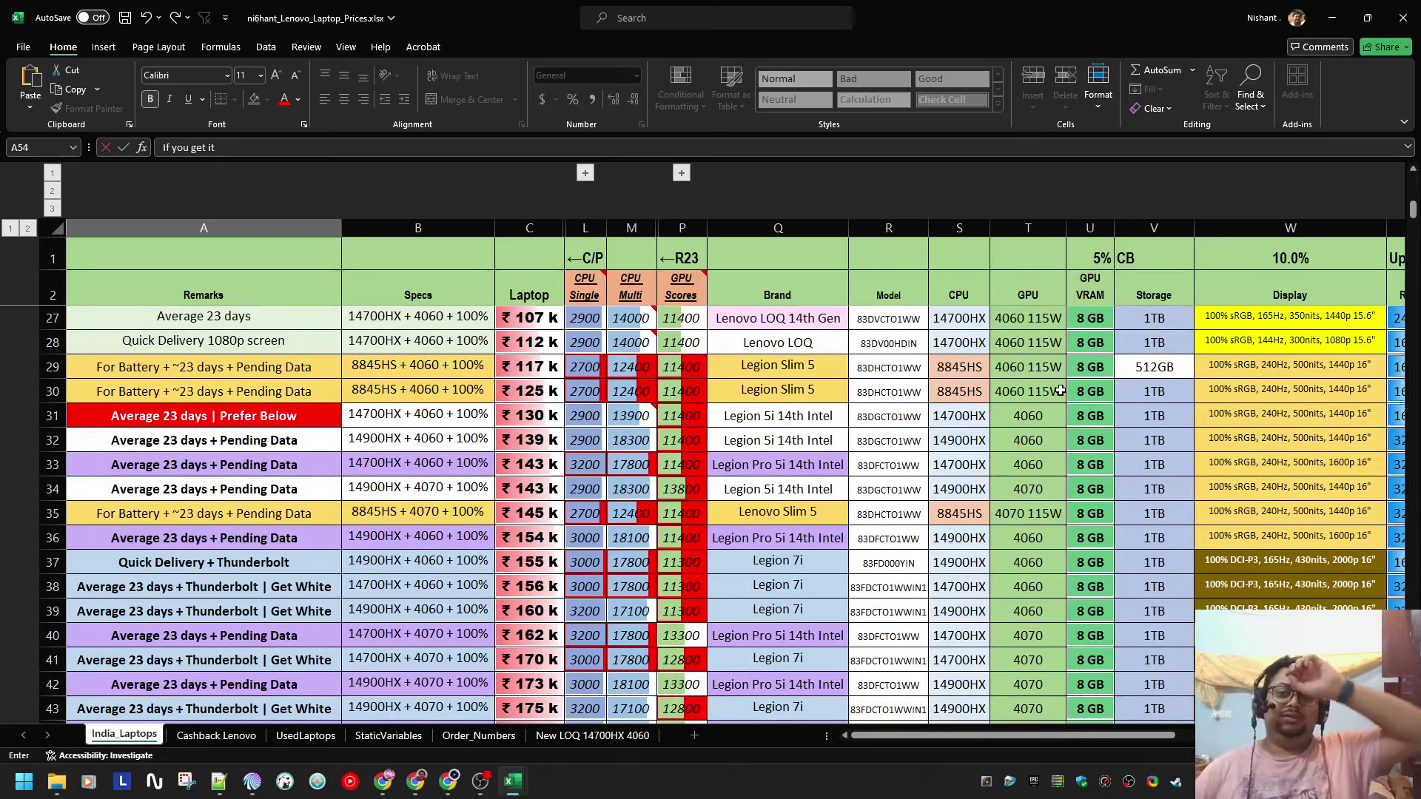
scroll(1065, 391, up, 3)
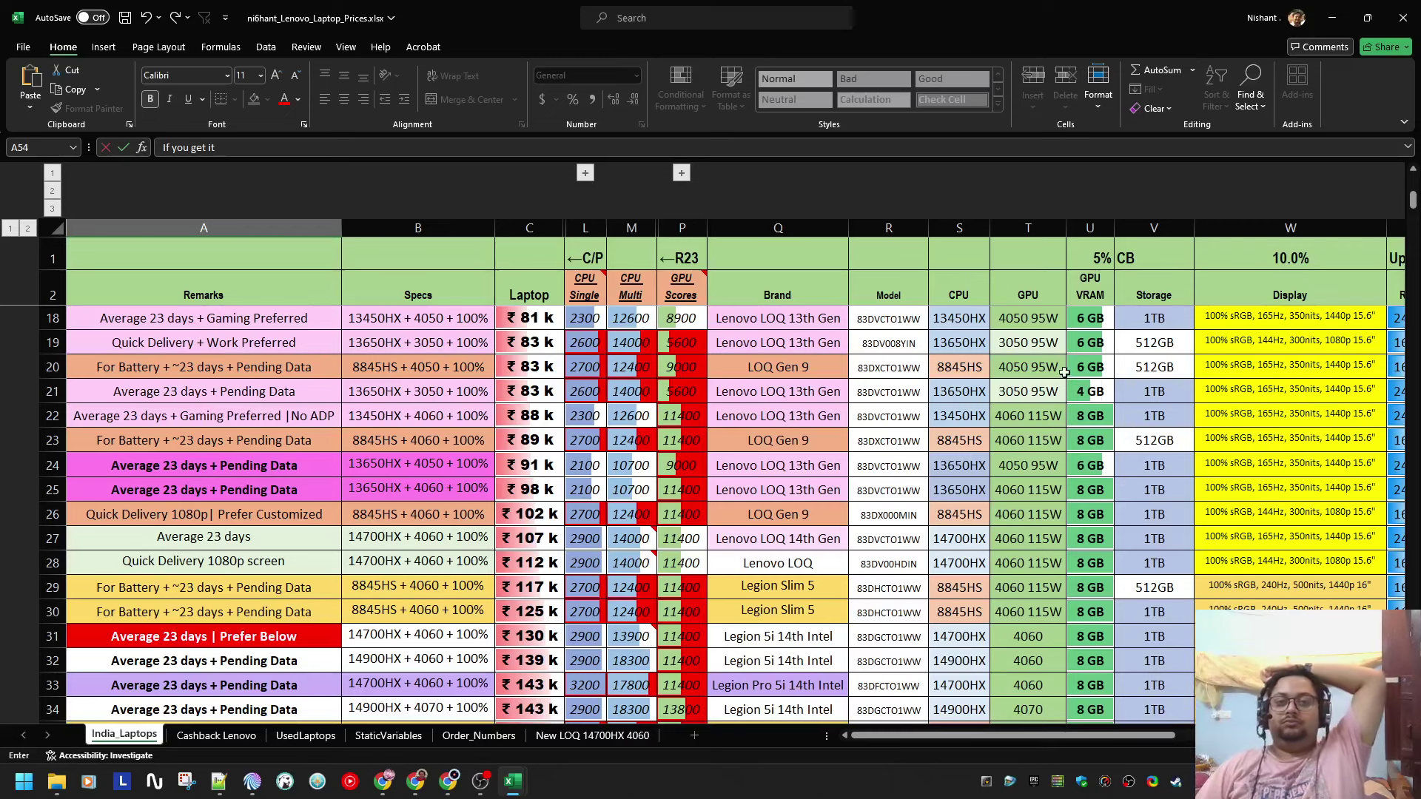
scroll(1084, 392, up, 5)
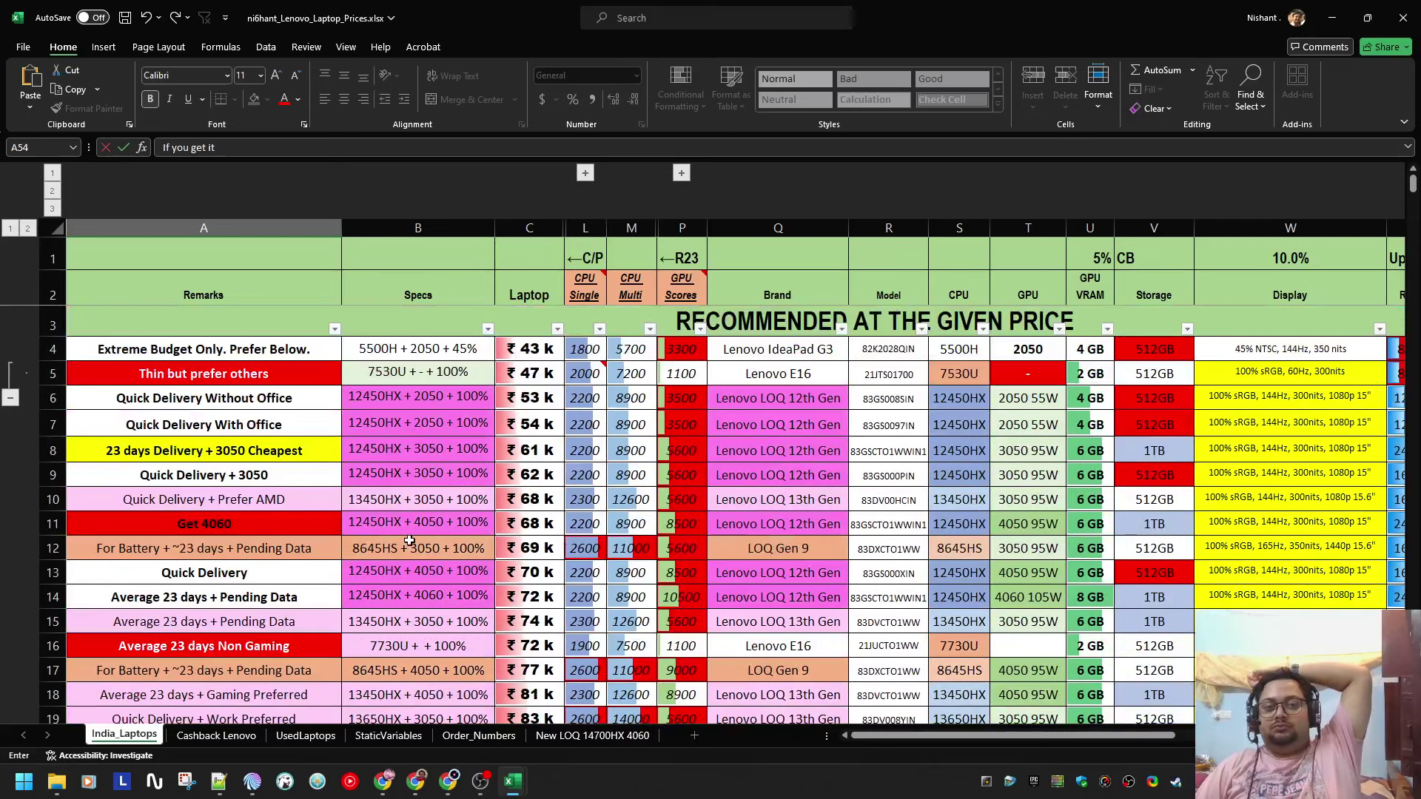
click(41, 521)
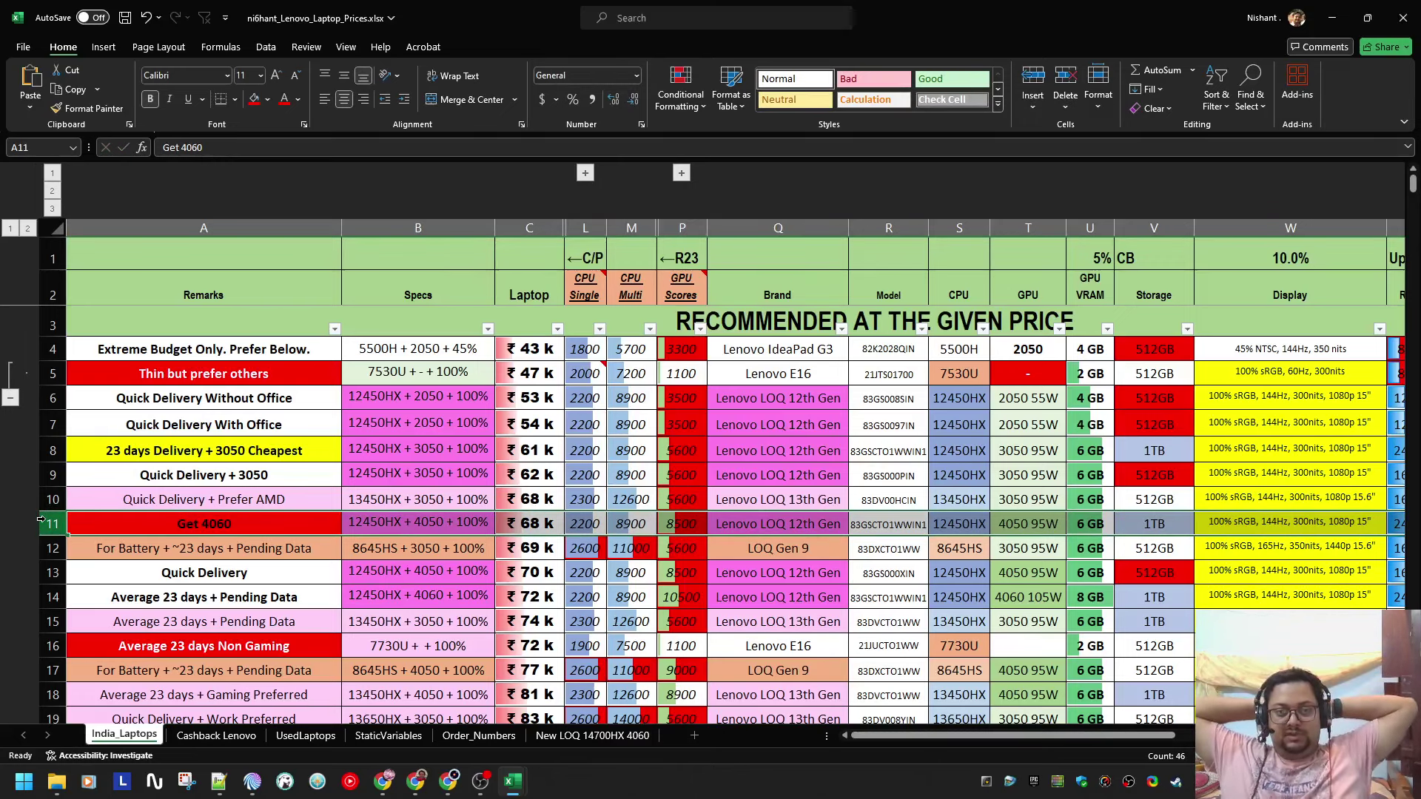
scroll(201, 524, down, 15)
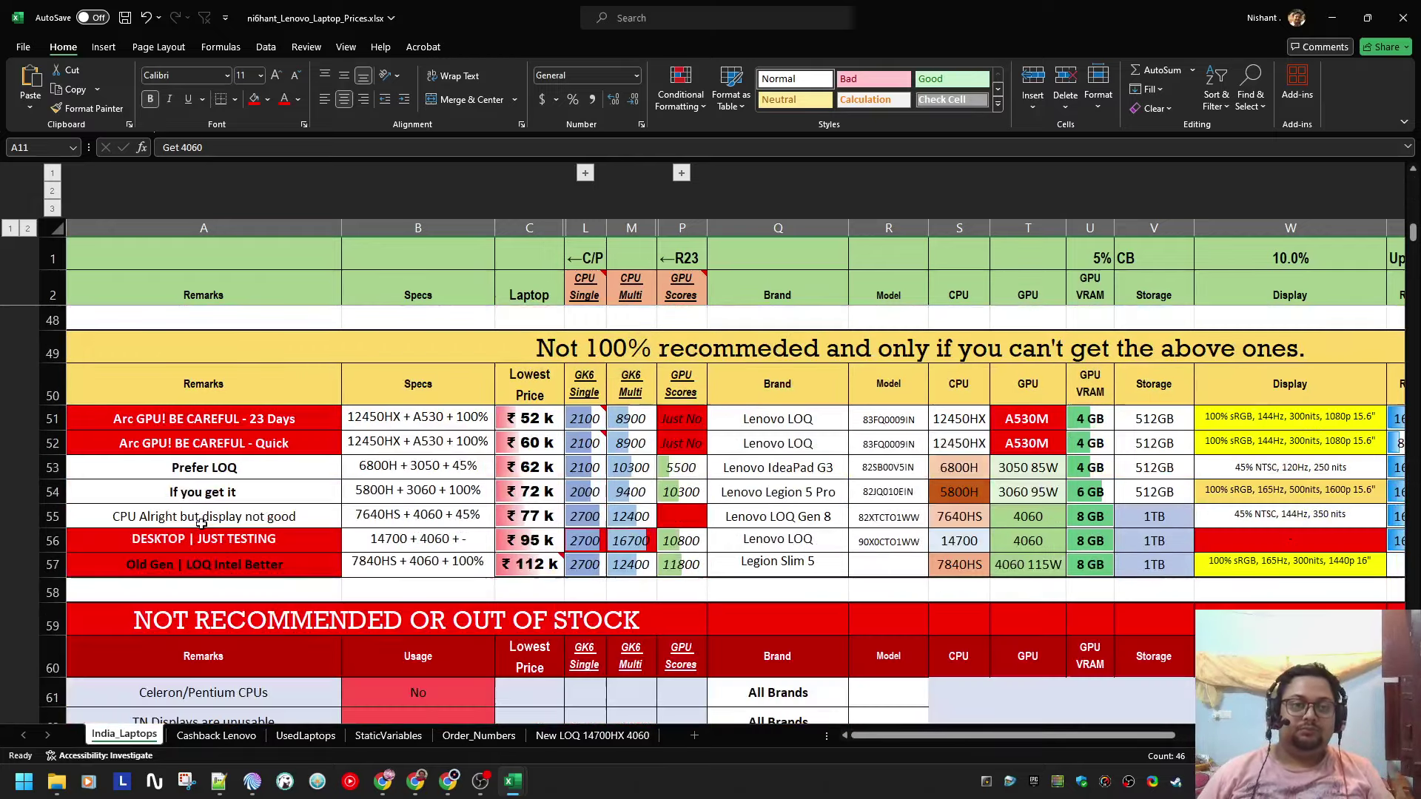
scroll(311, 474, down, 1)
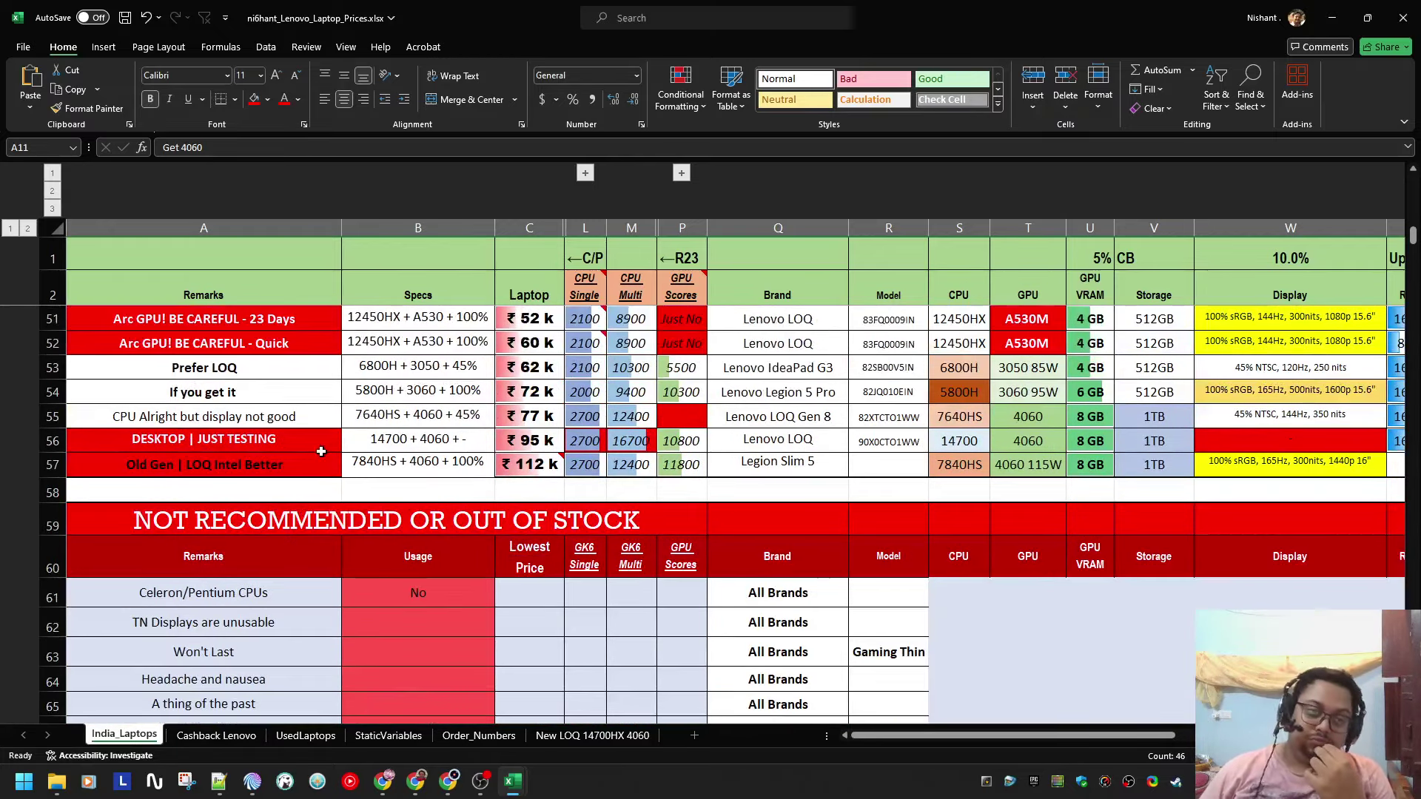
Step: Extend the Legion 5 Pro's remark to read "If you get it in 70k range"
double_click(295, 392)
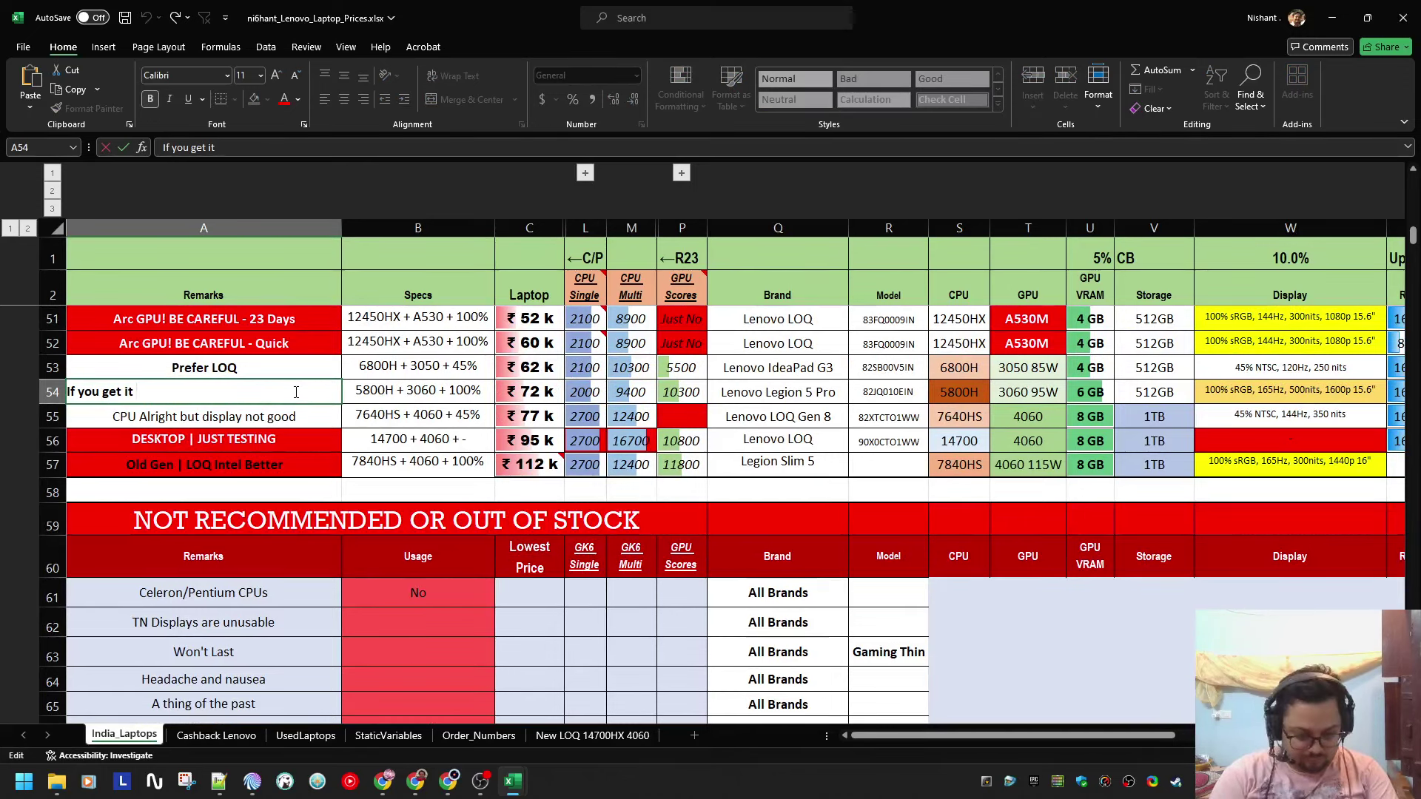
text(in 70k range)
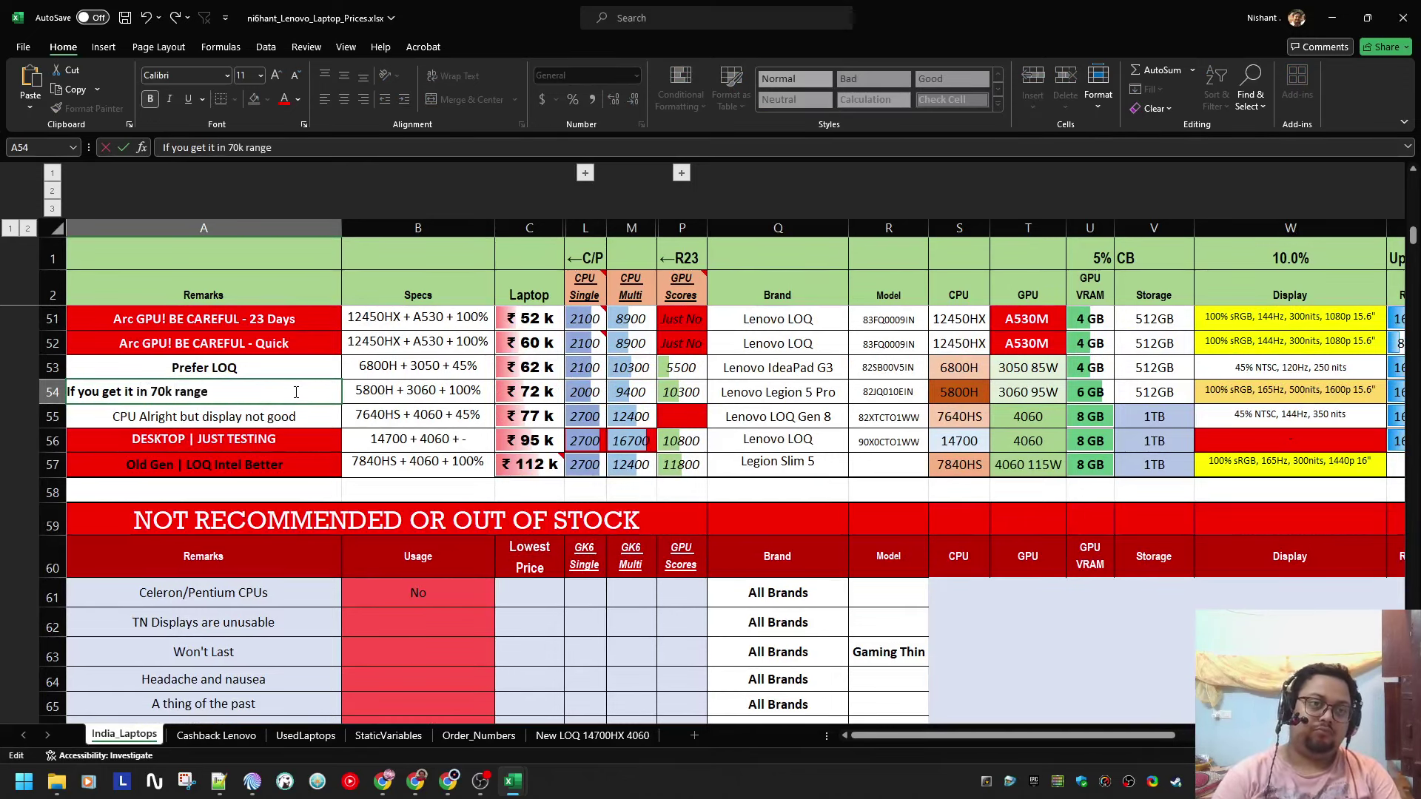
key(Return)
Step: Remove the 0.9 discount factor from the Legion 5 Pro's Amazon cost formula in AG54 and select its list price cell
key(Up)
key(Right)
key(Right)
key(Right)
key(Right)
key(Right)
key(Right)
key(Right)
key(Right)
key(Right)
key(Right)
key(Right)
key(Right)
key(Right)
key(Right)
key(Right)
key(Right)
key(Right)
key(Right)
key(Right)
key(Right)
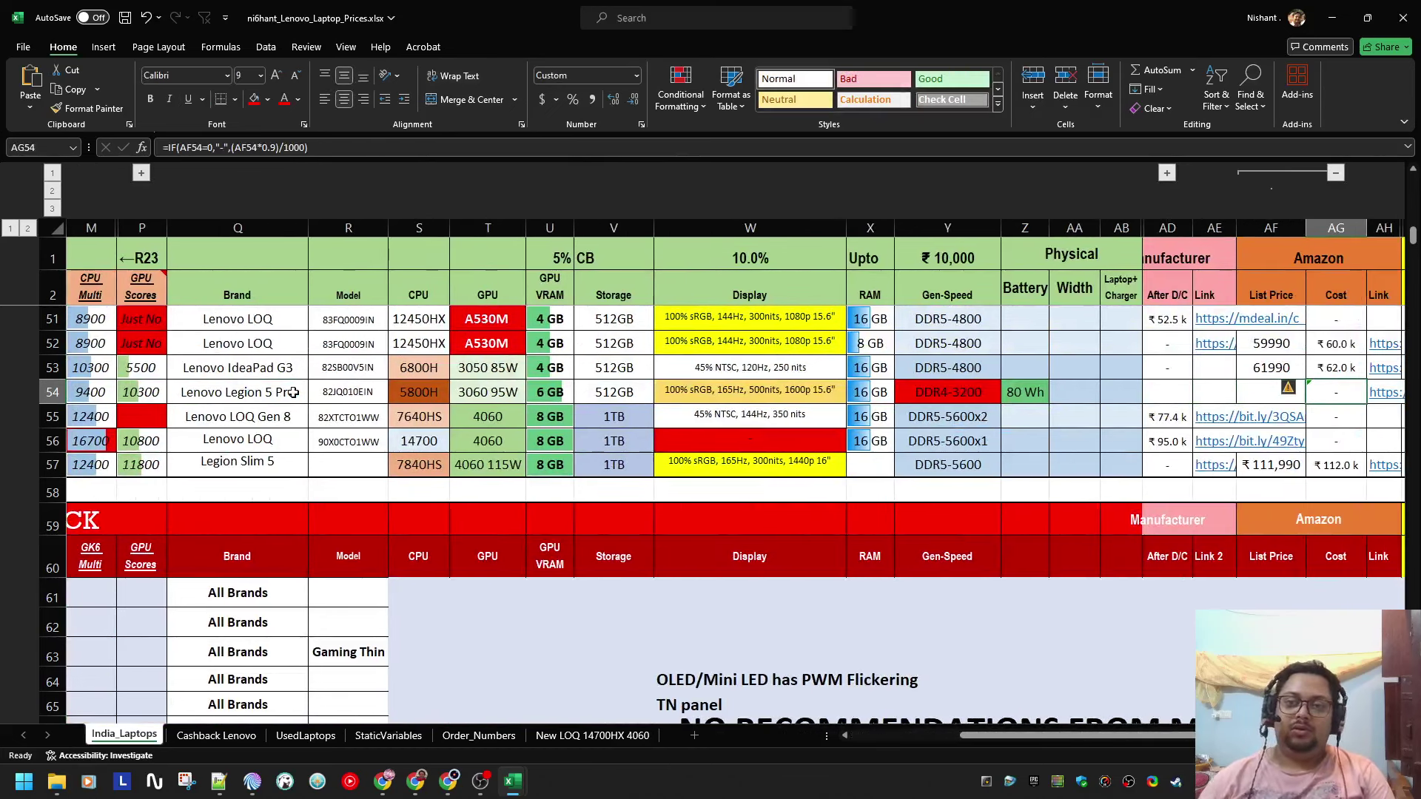
key(Up)
key(Down)
key(Left)
Step: Switch to the Legion 5 Pro's Amazon listing and read the explanation of why no featured offers are available
key(alt+Tab)
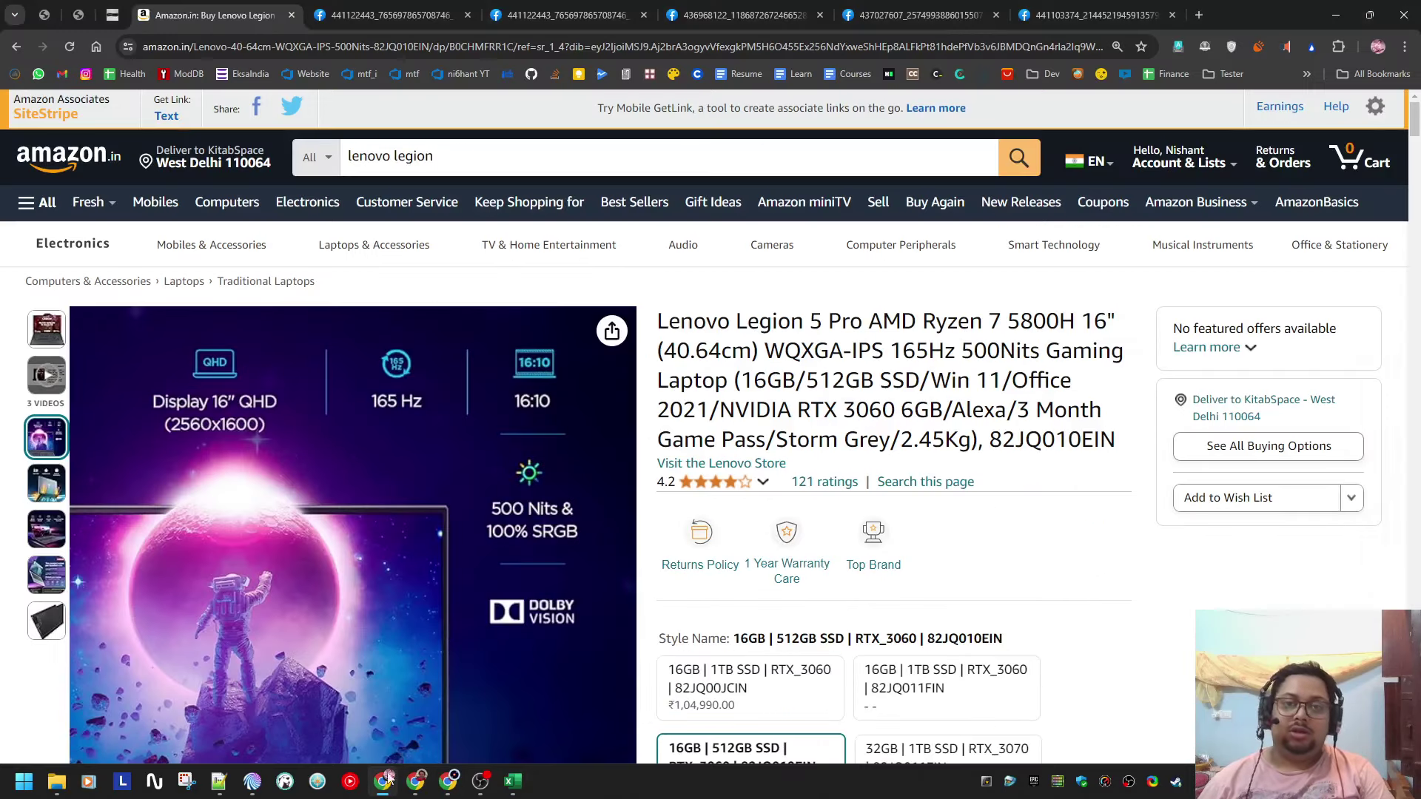
click(383, 782)
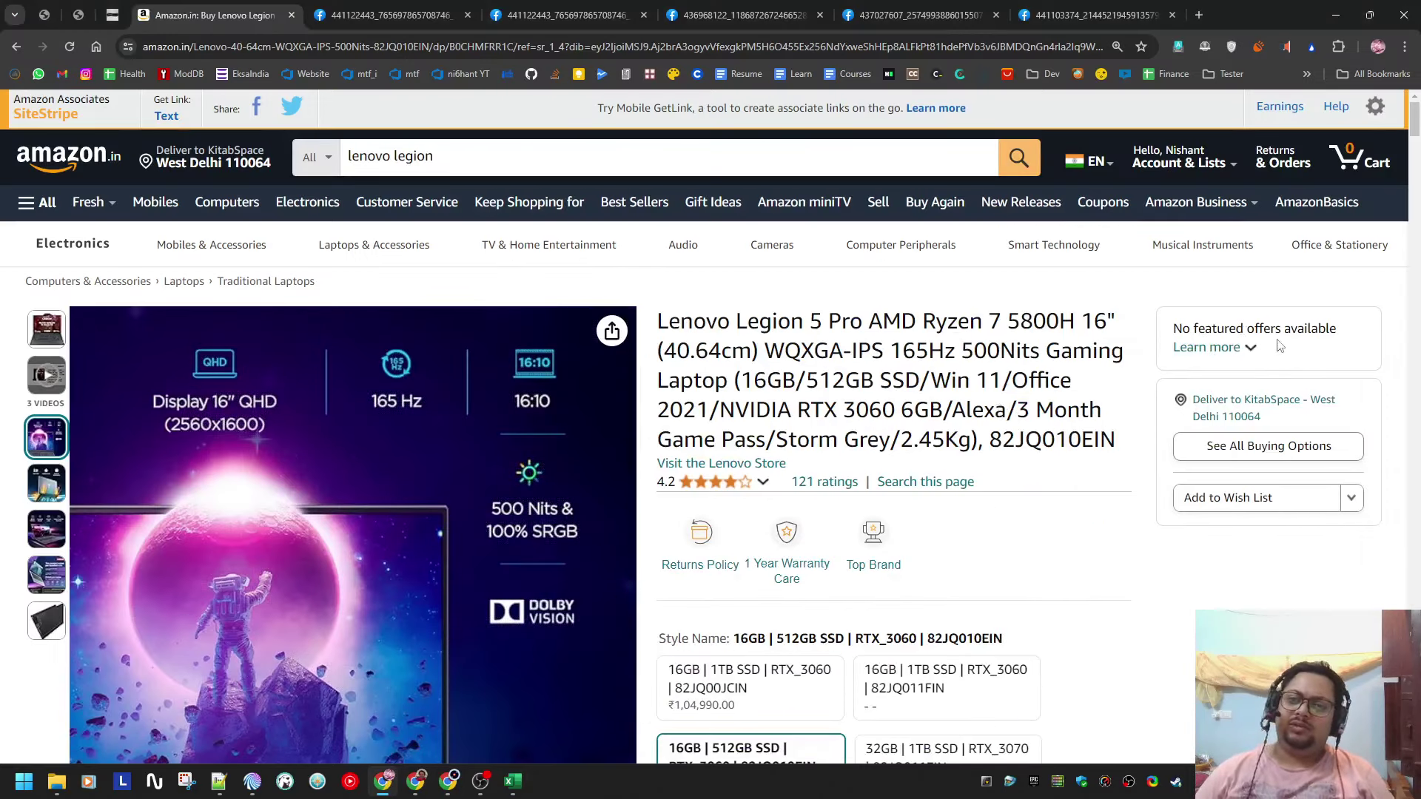
click(1241, 358)
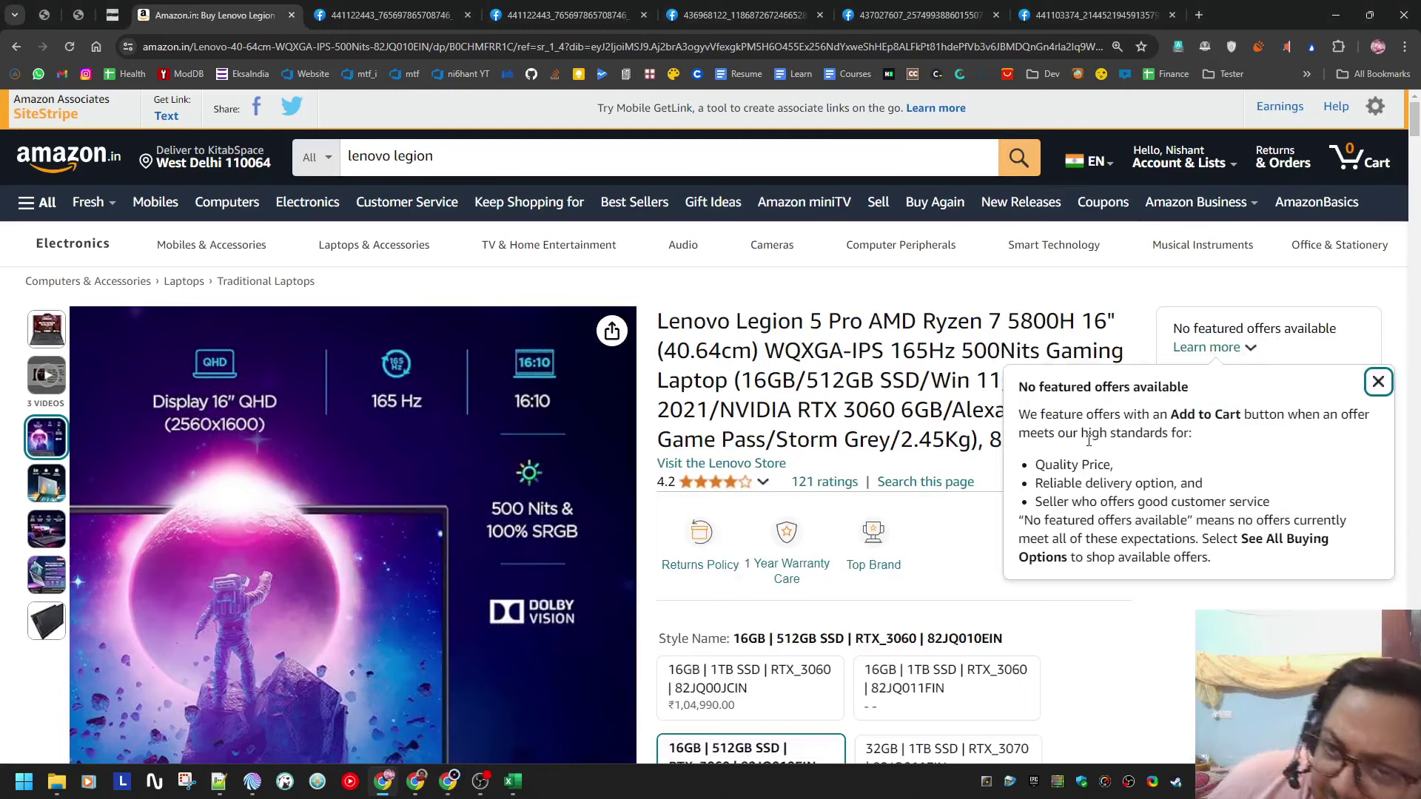
drag(1015, 396, 1295, 570)
click(1233, 361)
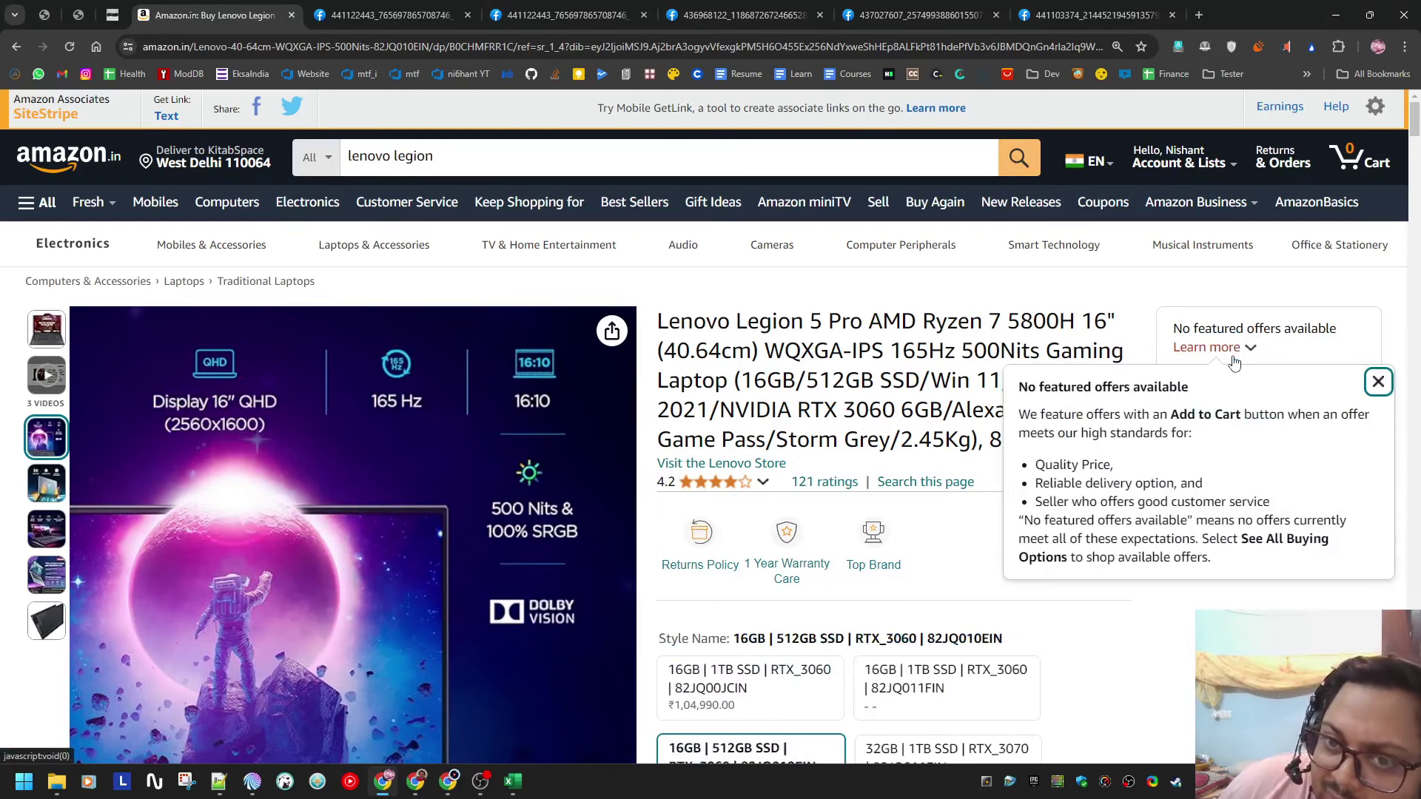
drag(1138, 465, 1038, 464)
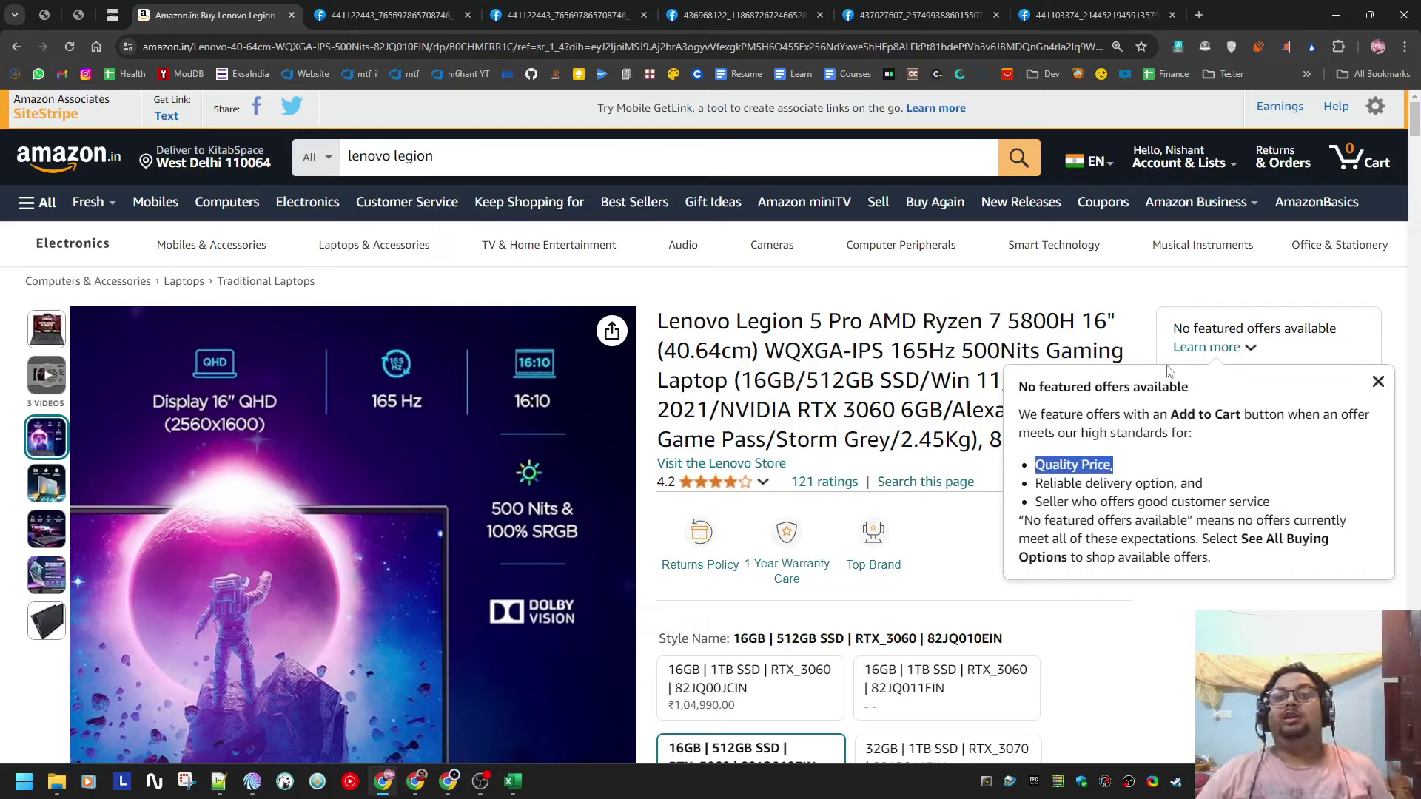
click(1167, 367)
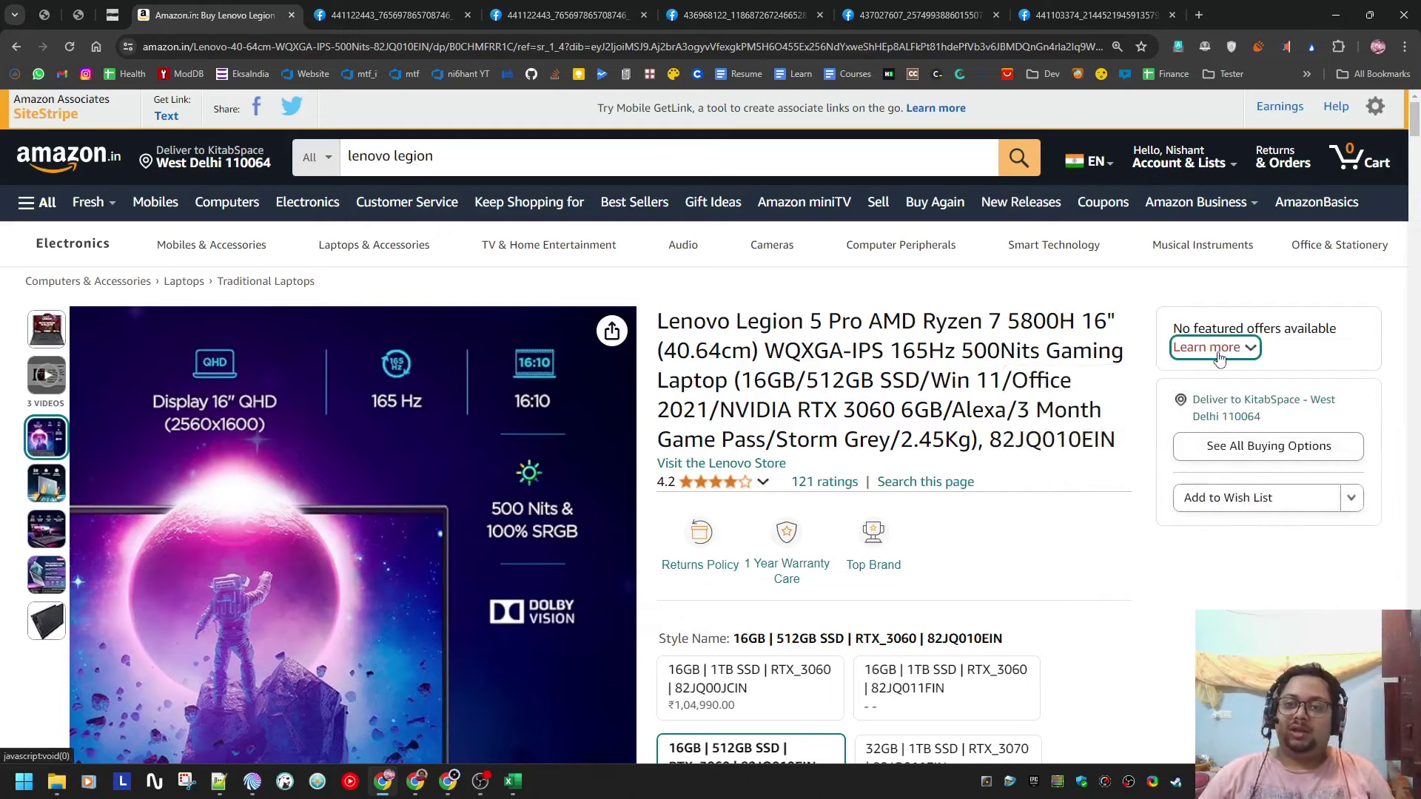
click(1225, 353)
click(1378, 382)
Step: Open all buying options for the Legion 5 Pro and examine the price of the Amazon-fulfilled offer
click(1268, 447)
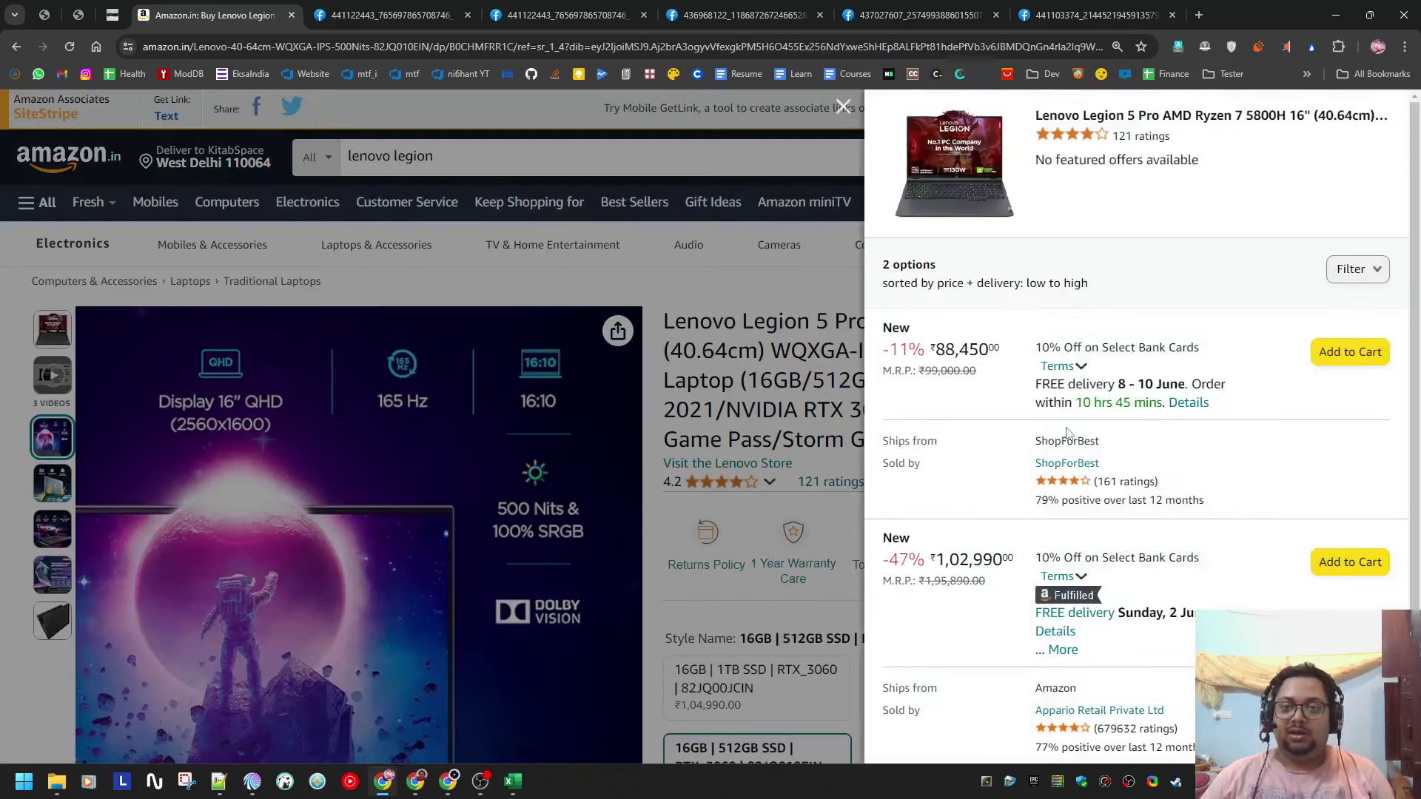
scroll(1067, 433, down, 1)
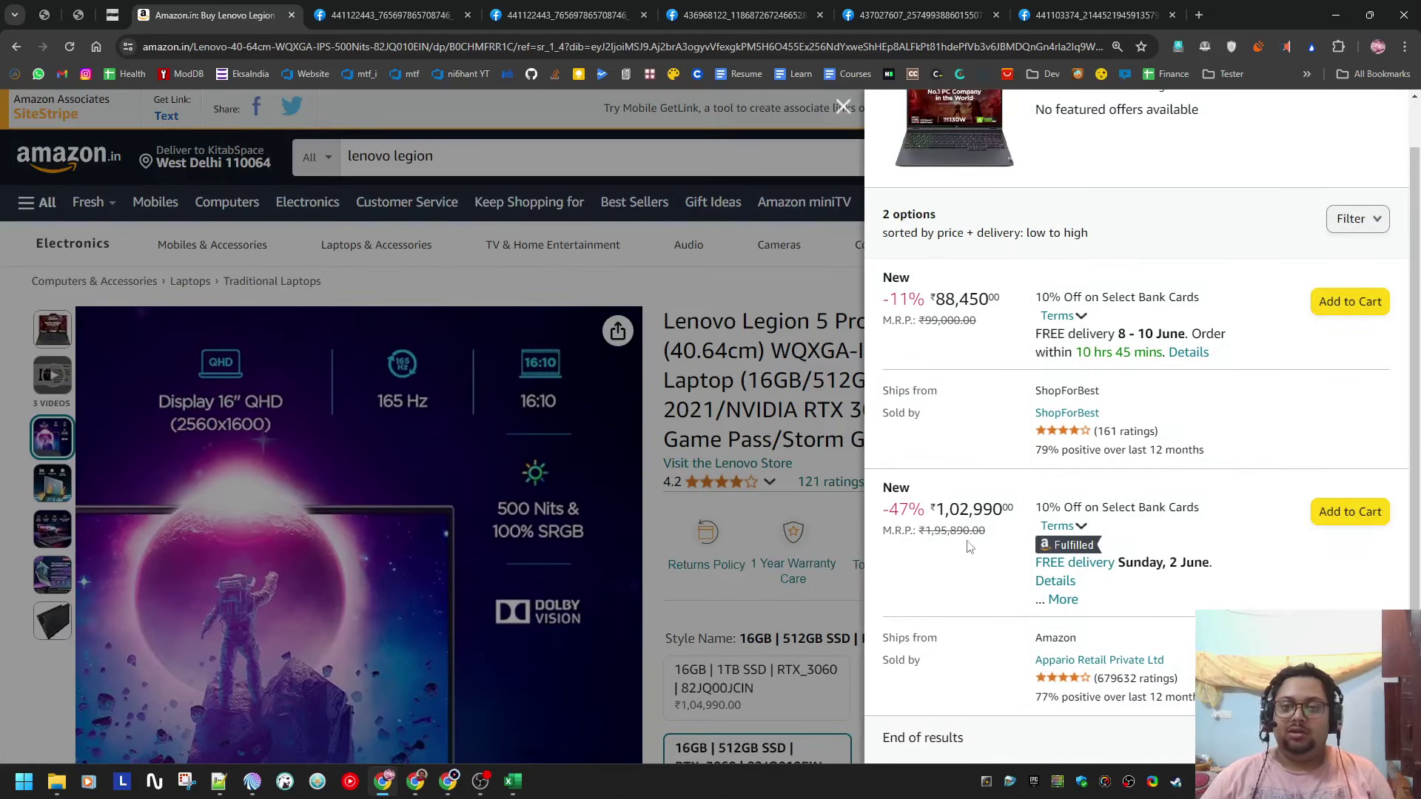
double_click(941, 509)
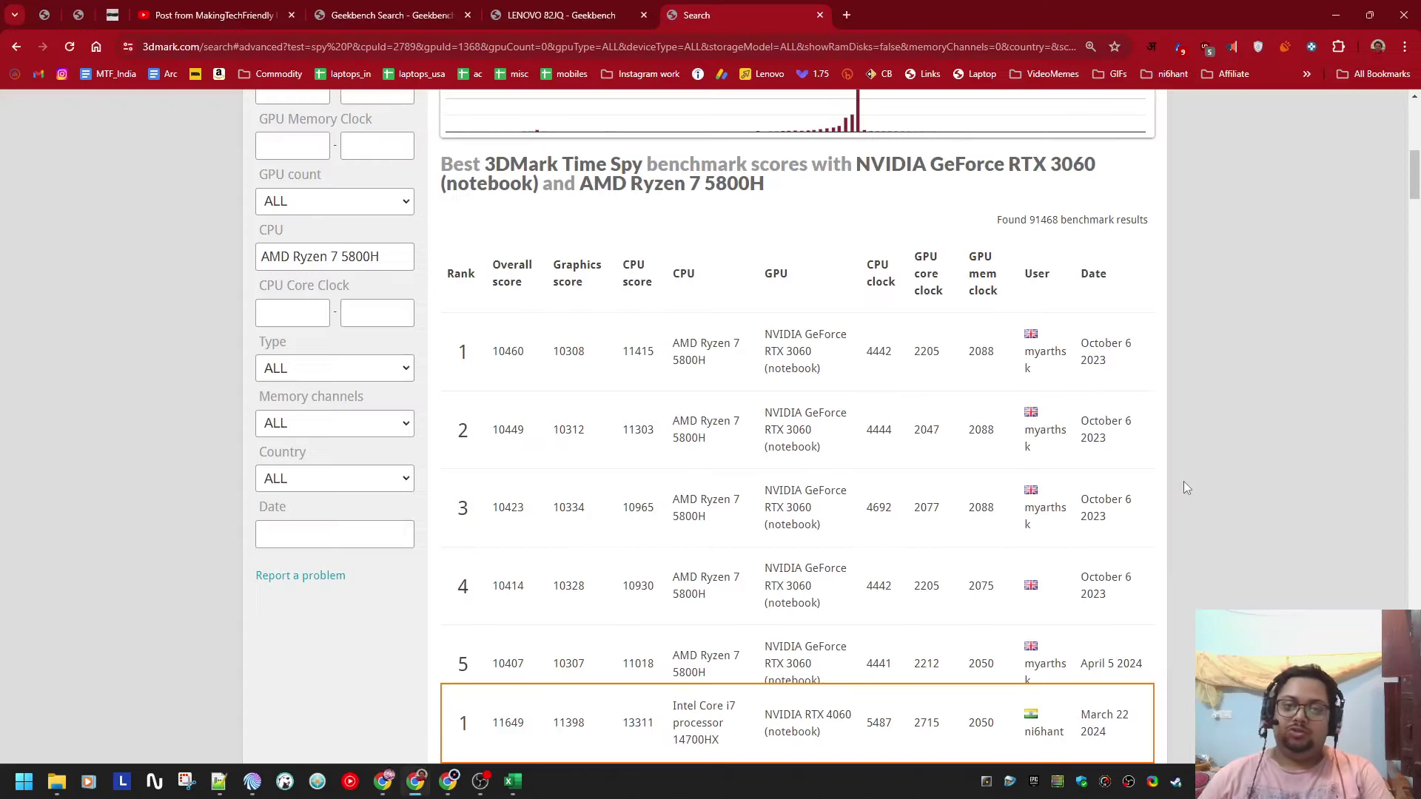
Step: Switch to the Excel price sheet and enter 102990 as the Legion 5 Pro's Amazon list price
key(alt+Tab)
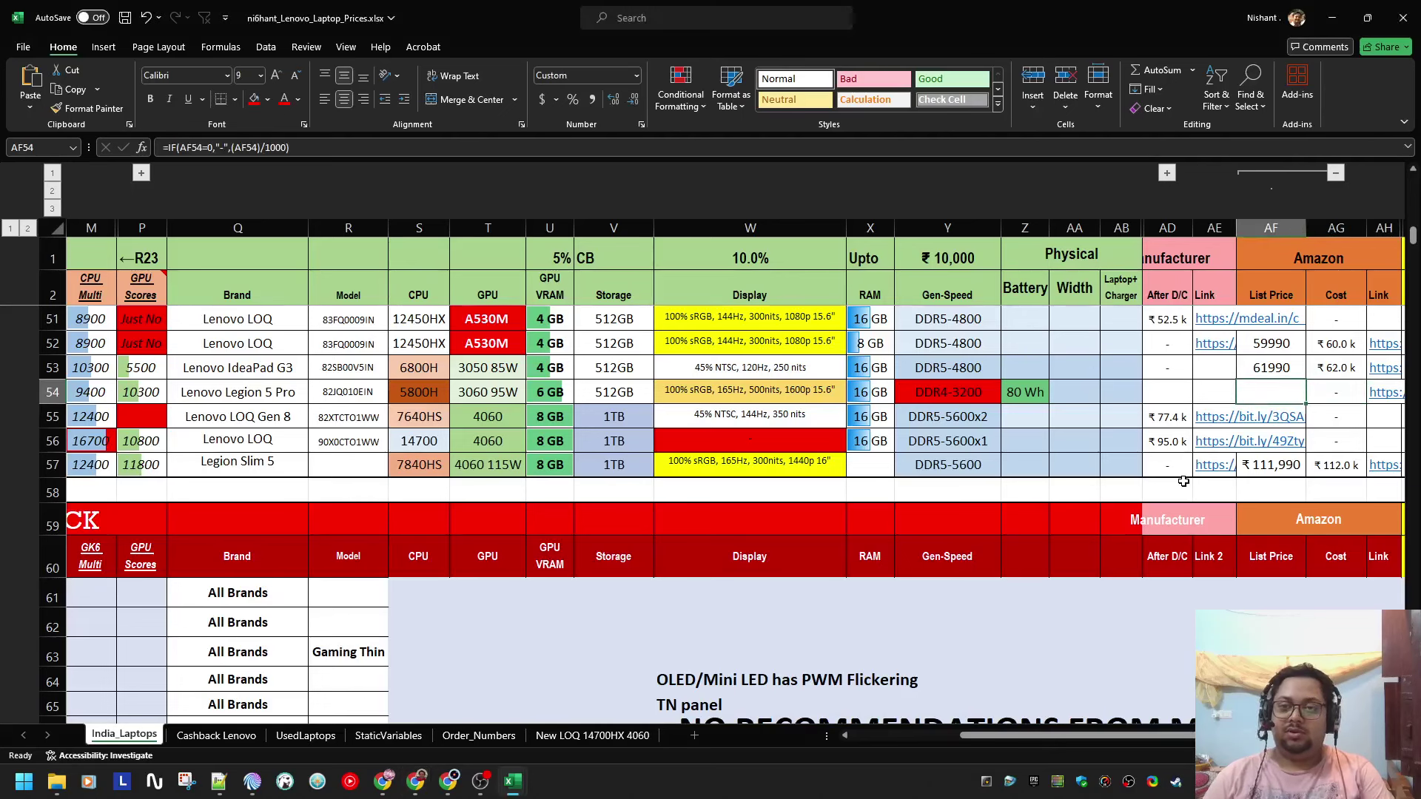
text(102990)
key(Tab)
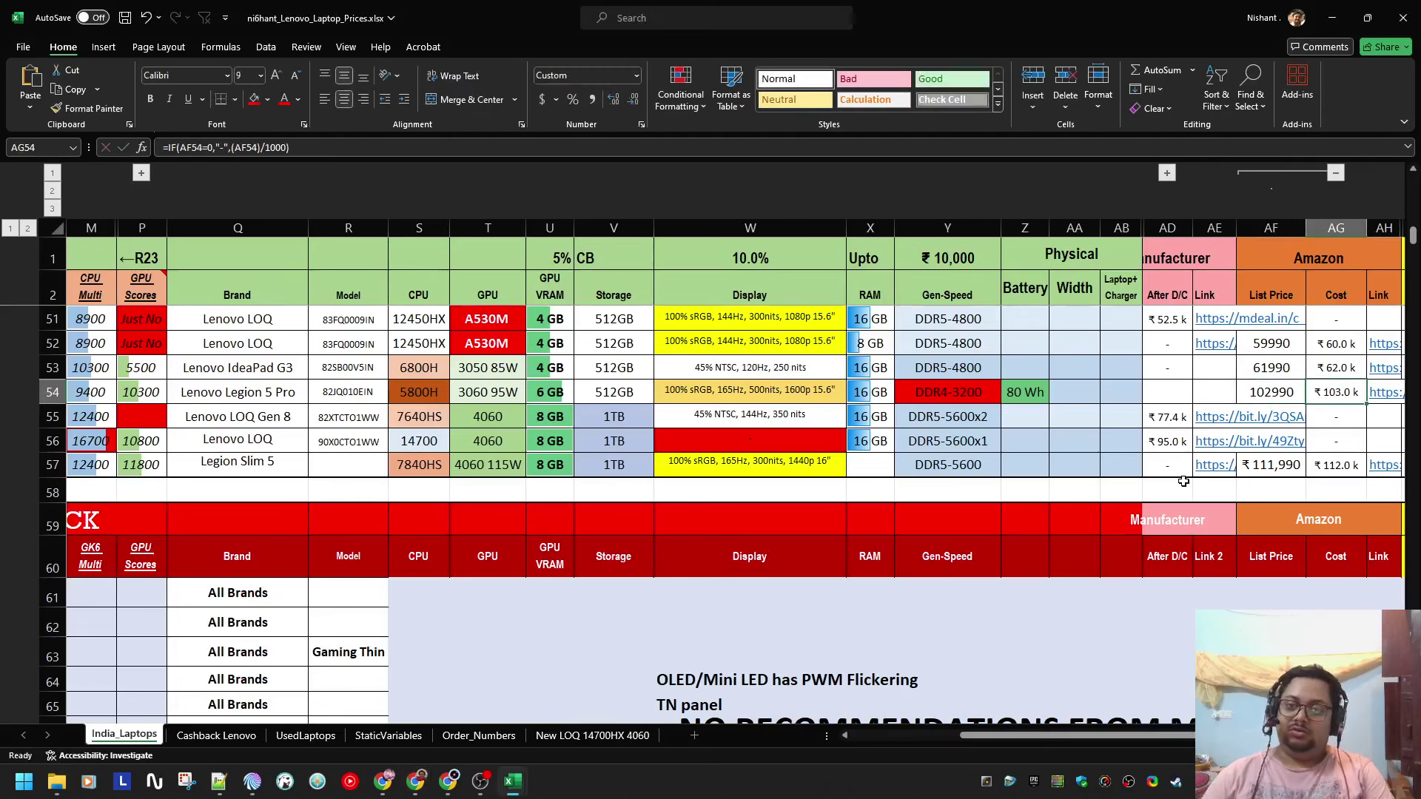
Step: Switch back to the Amazon buying options and check the bank card terms of the ShopForBest offer
key(alt+Tab)
key(alt+Tab)
key(alt+Tab)
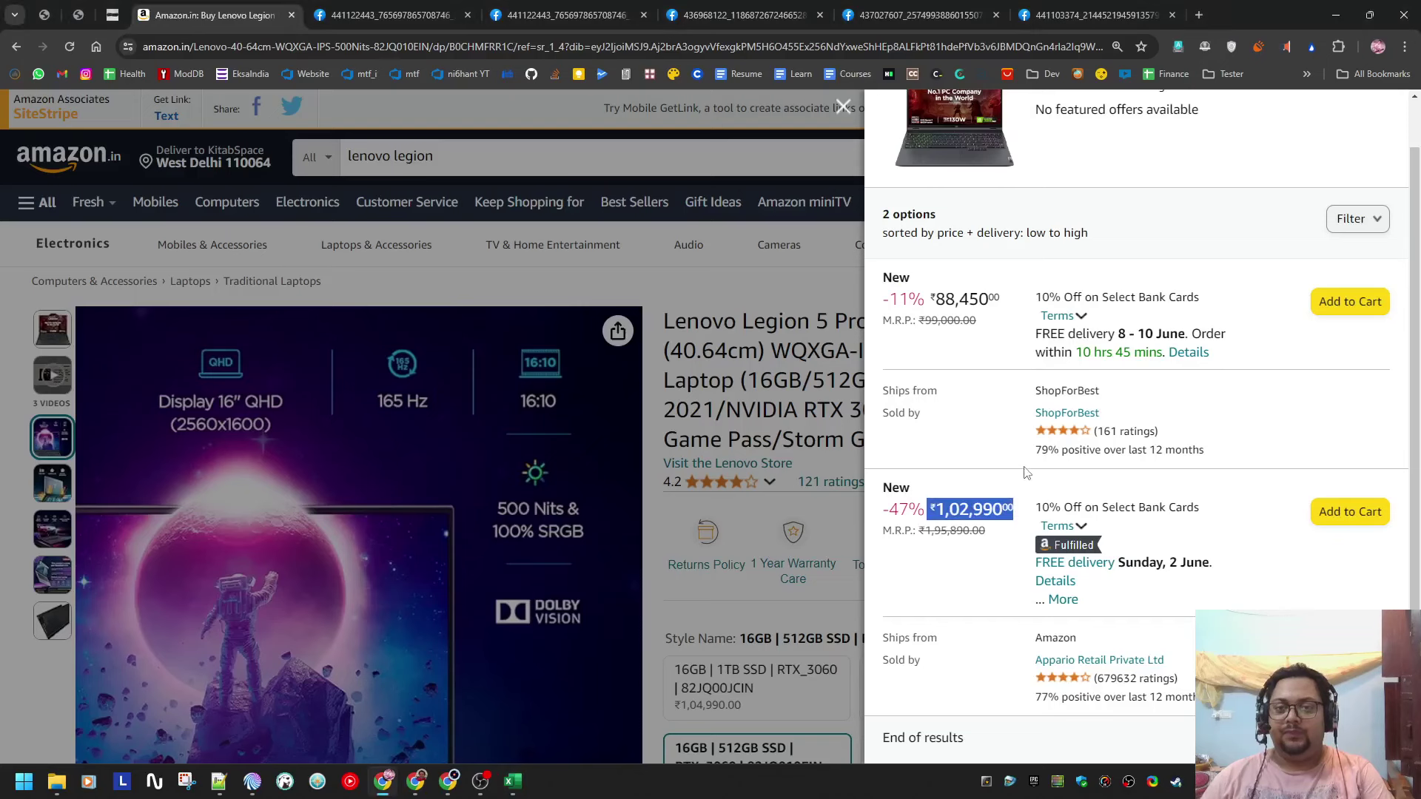
scroll(1044, 455, up, 1)
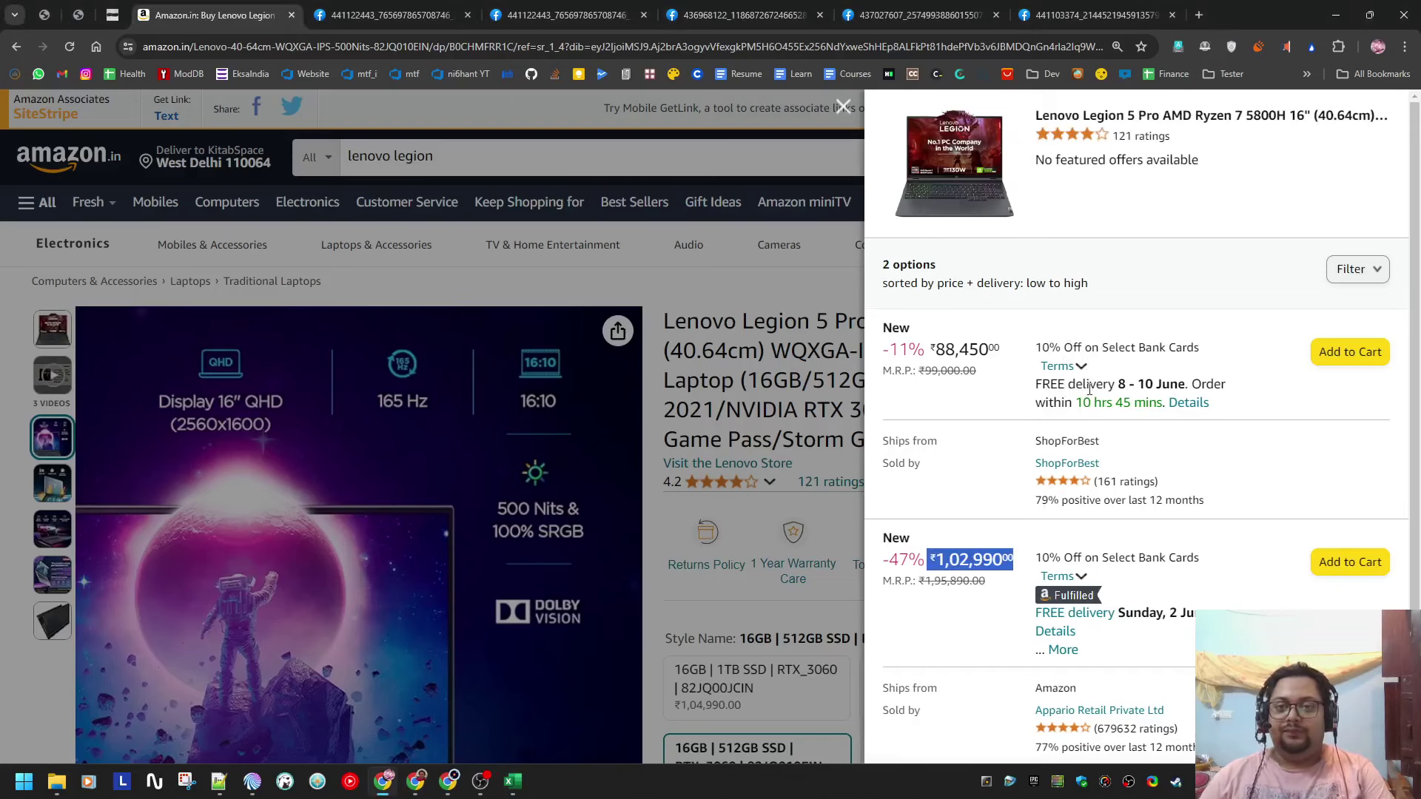
click(1065, 367)
click(1016, 336)
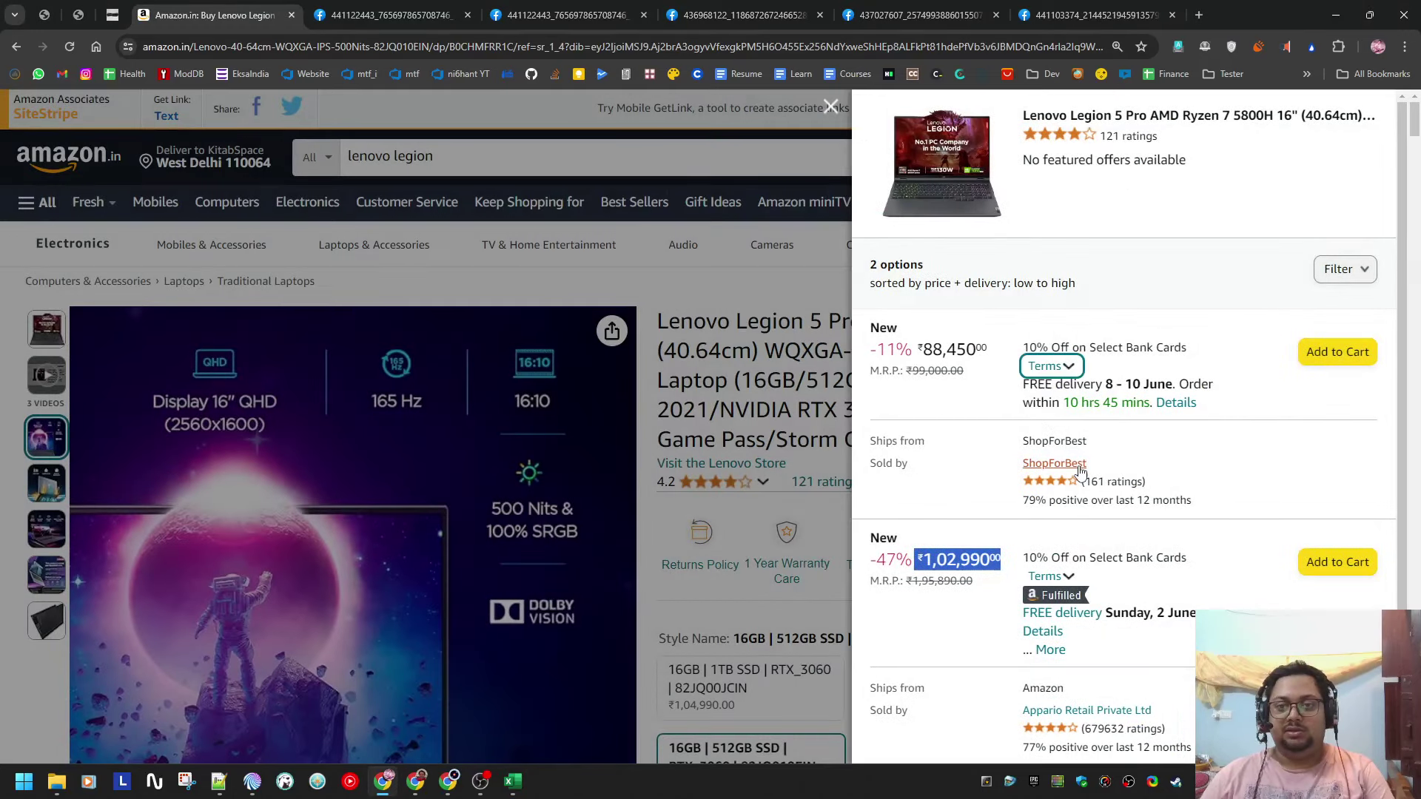
Step: Open the ShopForBest seller profile in a new tab and bring that tab to the front
right_click(1074, 464)
click(1117, 480)
click(399, 9)
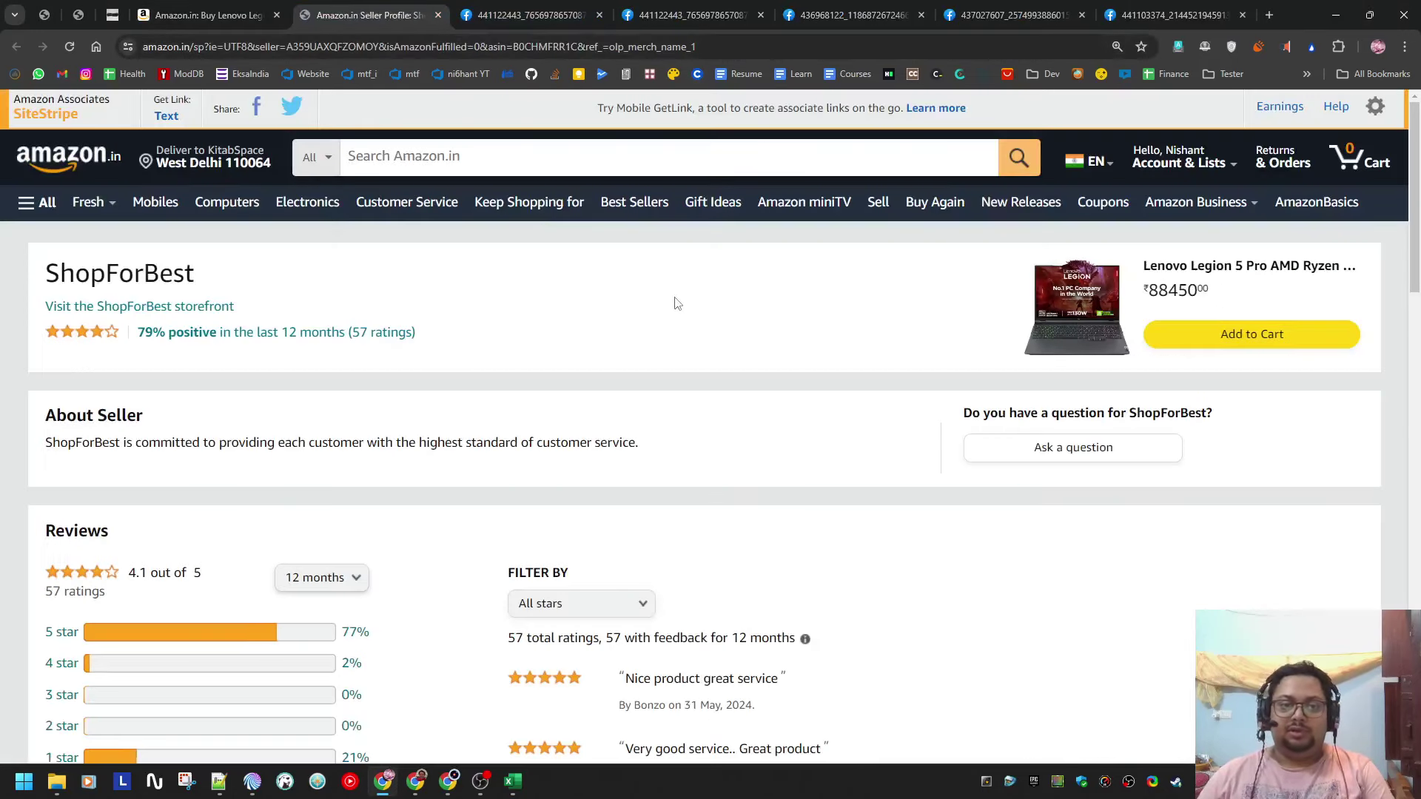
Step: Filter the ShopForBest seller reviews to 1 star only and read them
scroll(673, 304, down, 4)
click(585, 311)
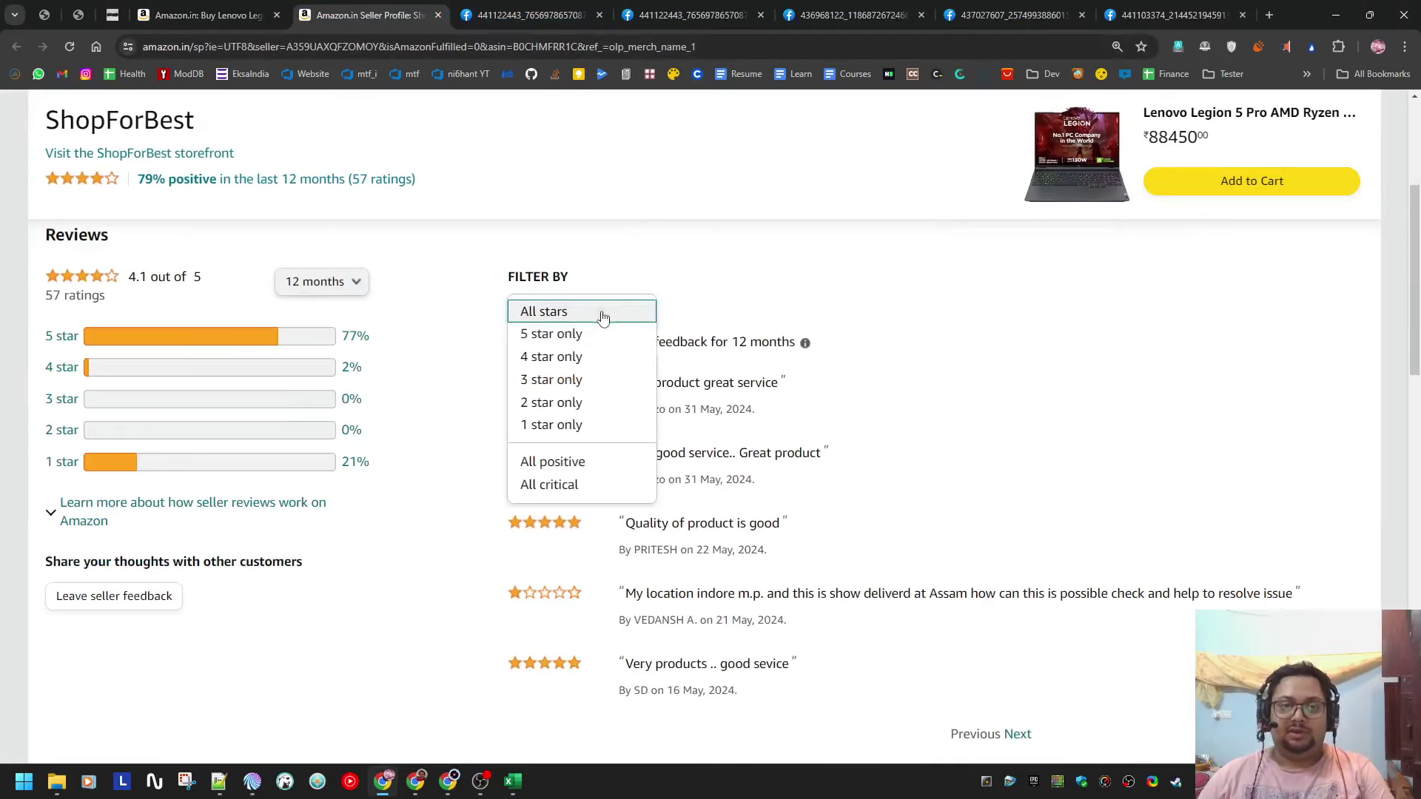
click(603, 425)
scroll(770, 524, down, 1)
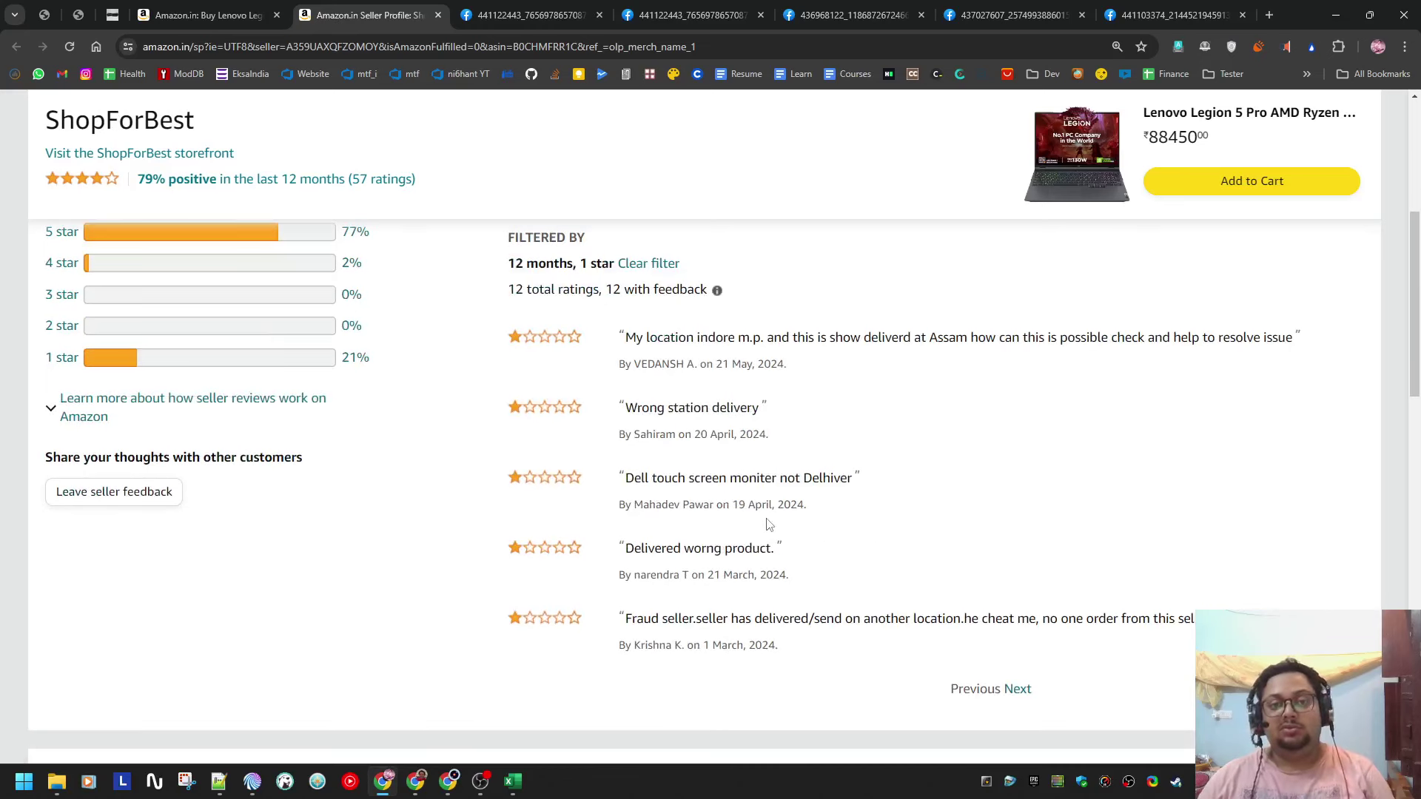
Step: Enlarge the review page, go to the next page of 1-star reviews, and expand the one about delivery after the return window
ctrl+scroll(891, 546, up, 3)
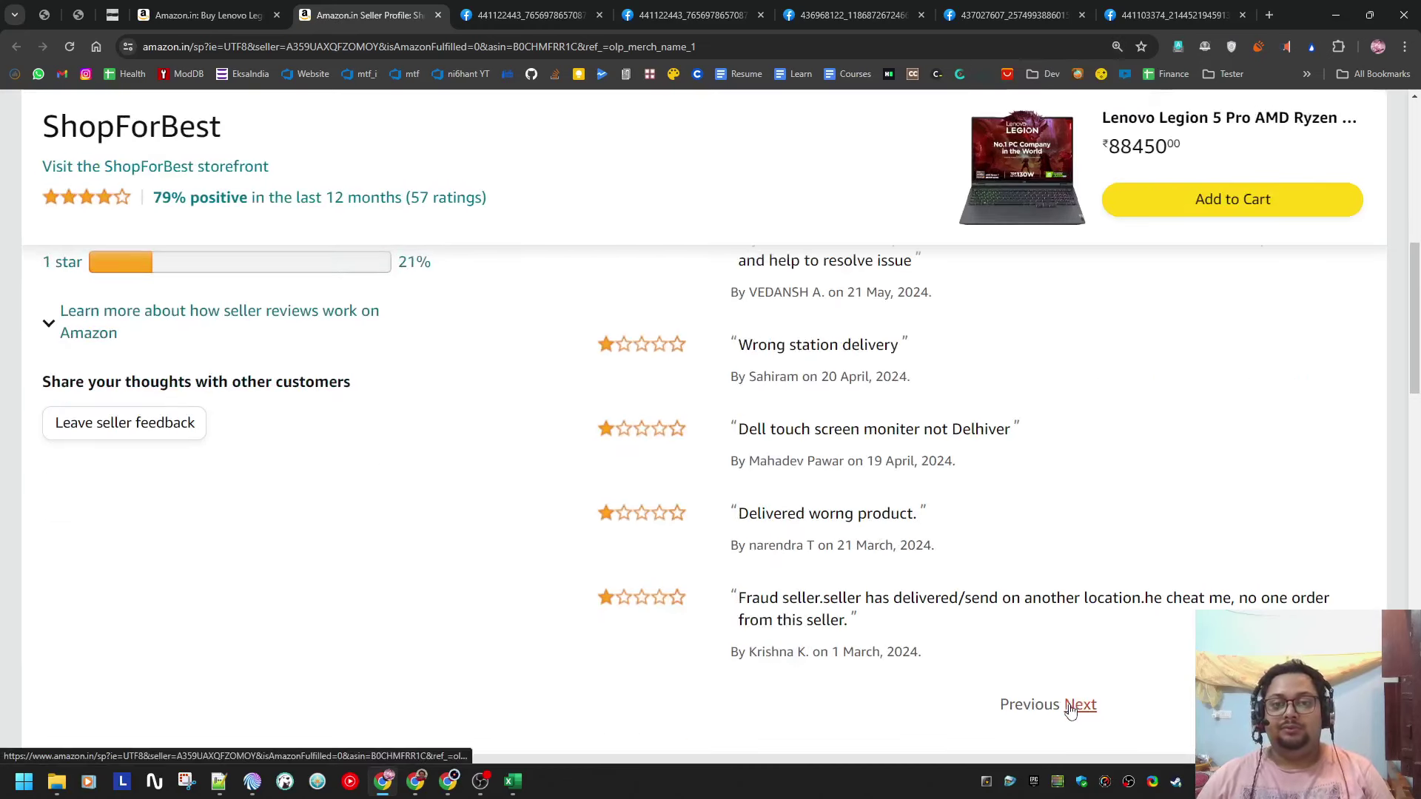
click(1074, 705)
scroll(992, 640, up, 1)
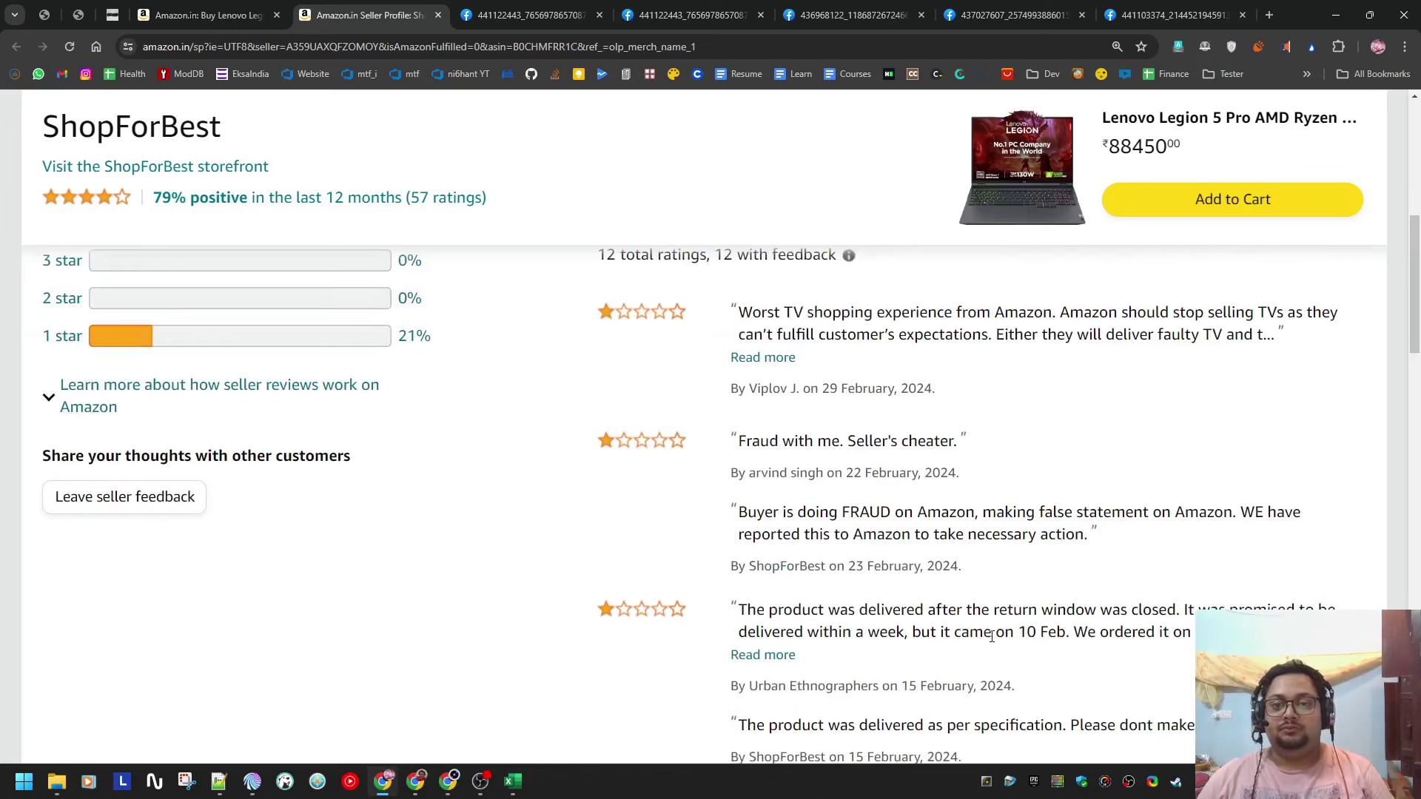
click(786, 654)
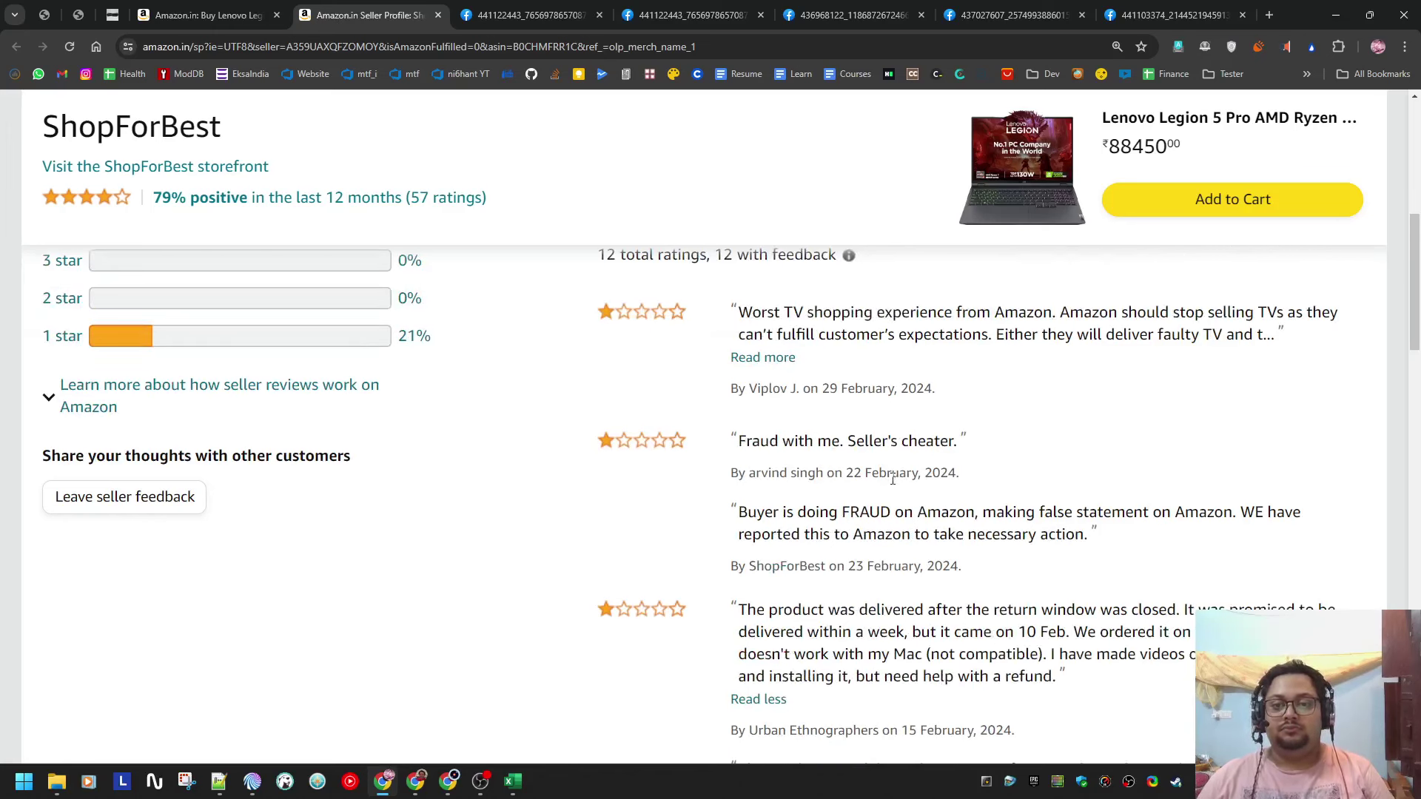
Step: Expand and read the 1-star review about TV shopping, closing the seller profile and the buying options when done
click(774, 359)
scroll(877, 474, down, 5)
scroll(877, 473, up, 12)
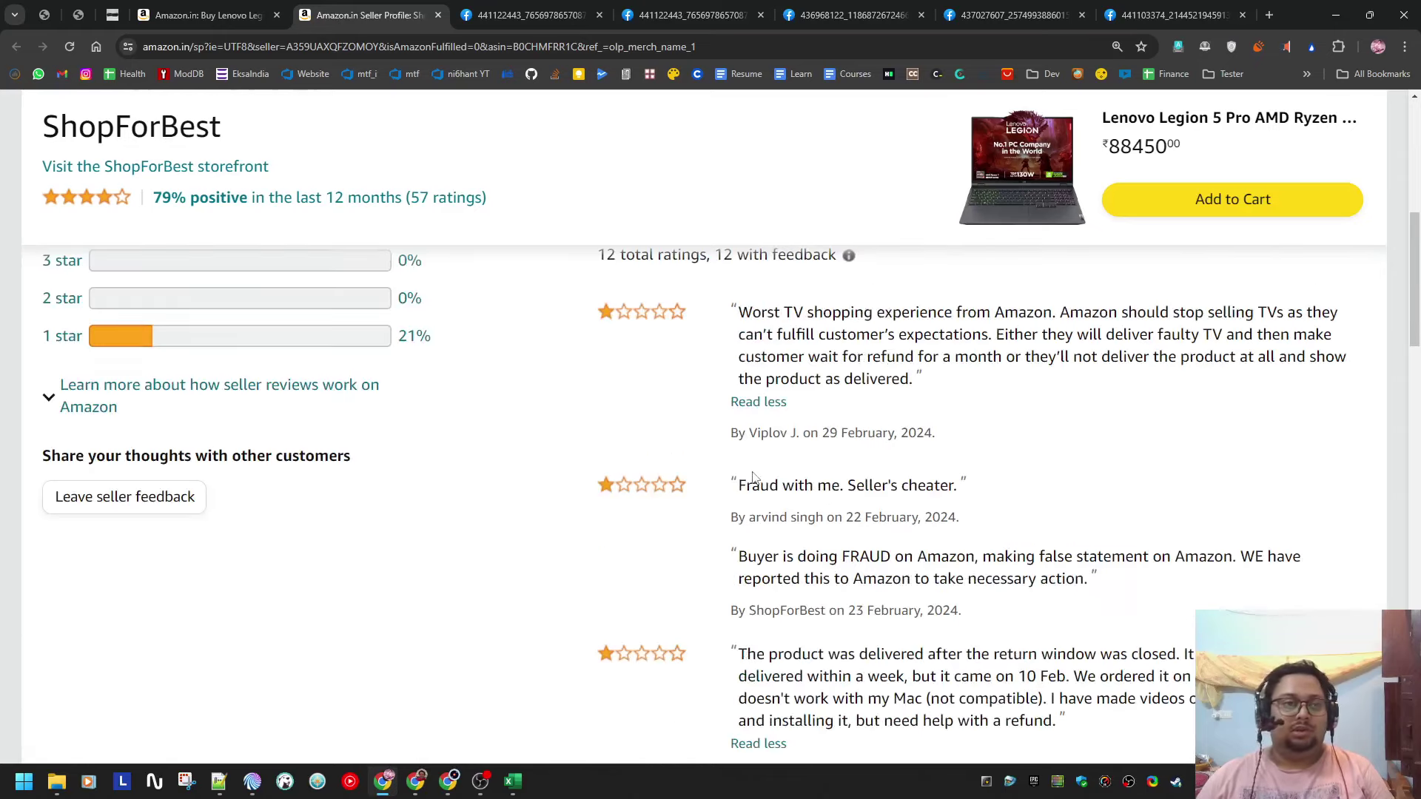
click(439, 15)
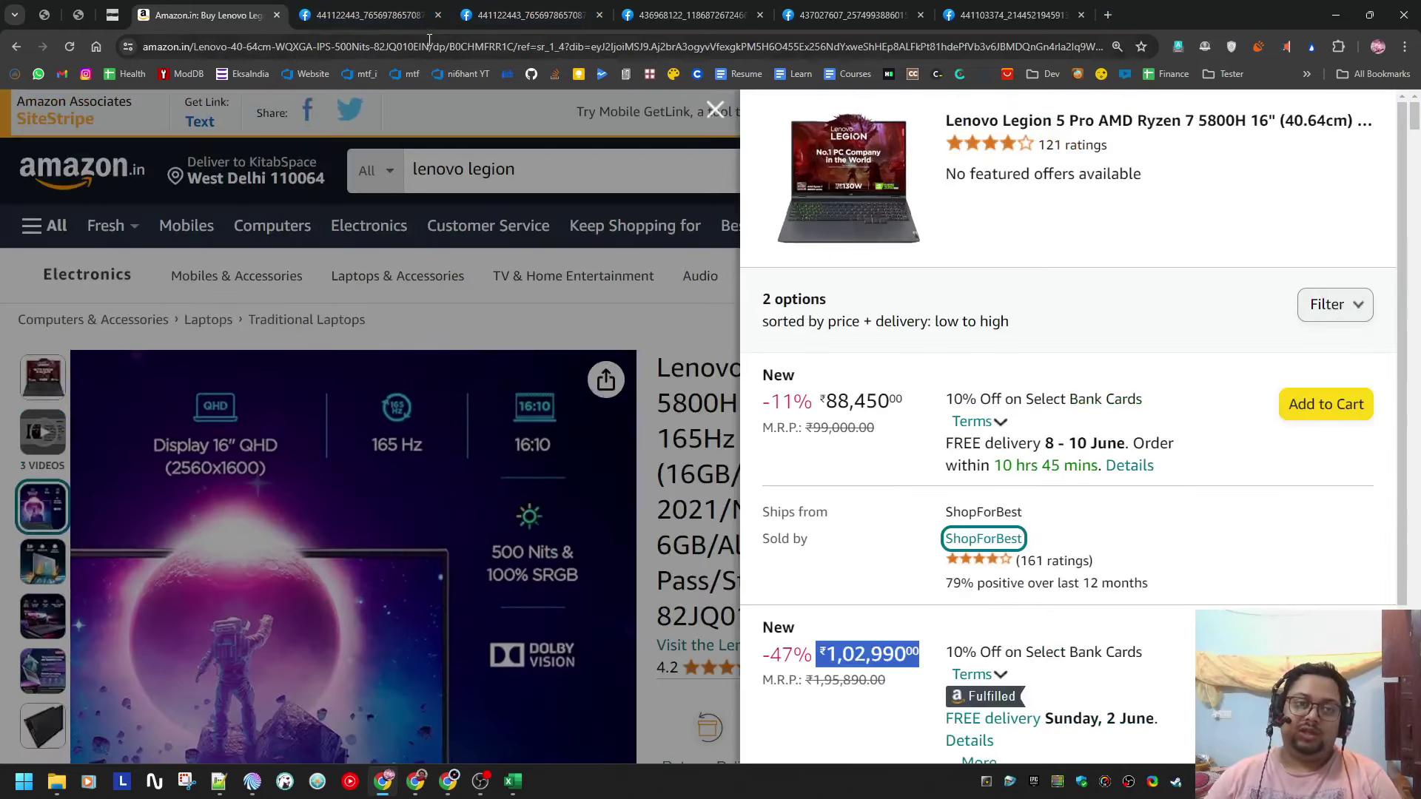
click(684, 512)
Step: Switch to the Lenovo laptop prices workbook in Excel, save it and collapse the Amazon column group
mouse_move(513, 781)
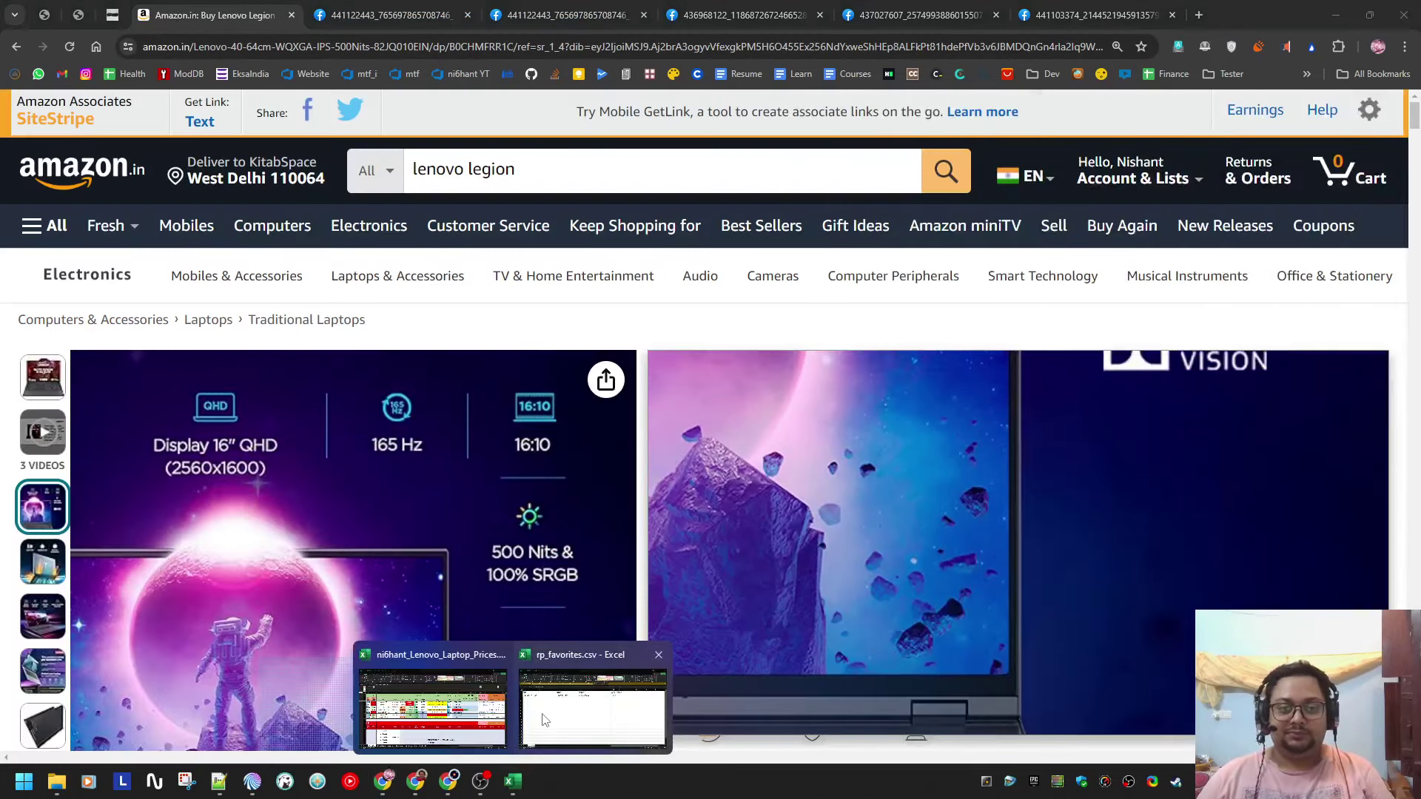
click(462, 703)
key(shift+space)
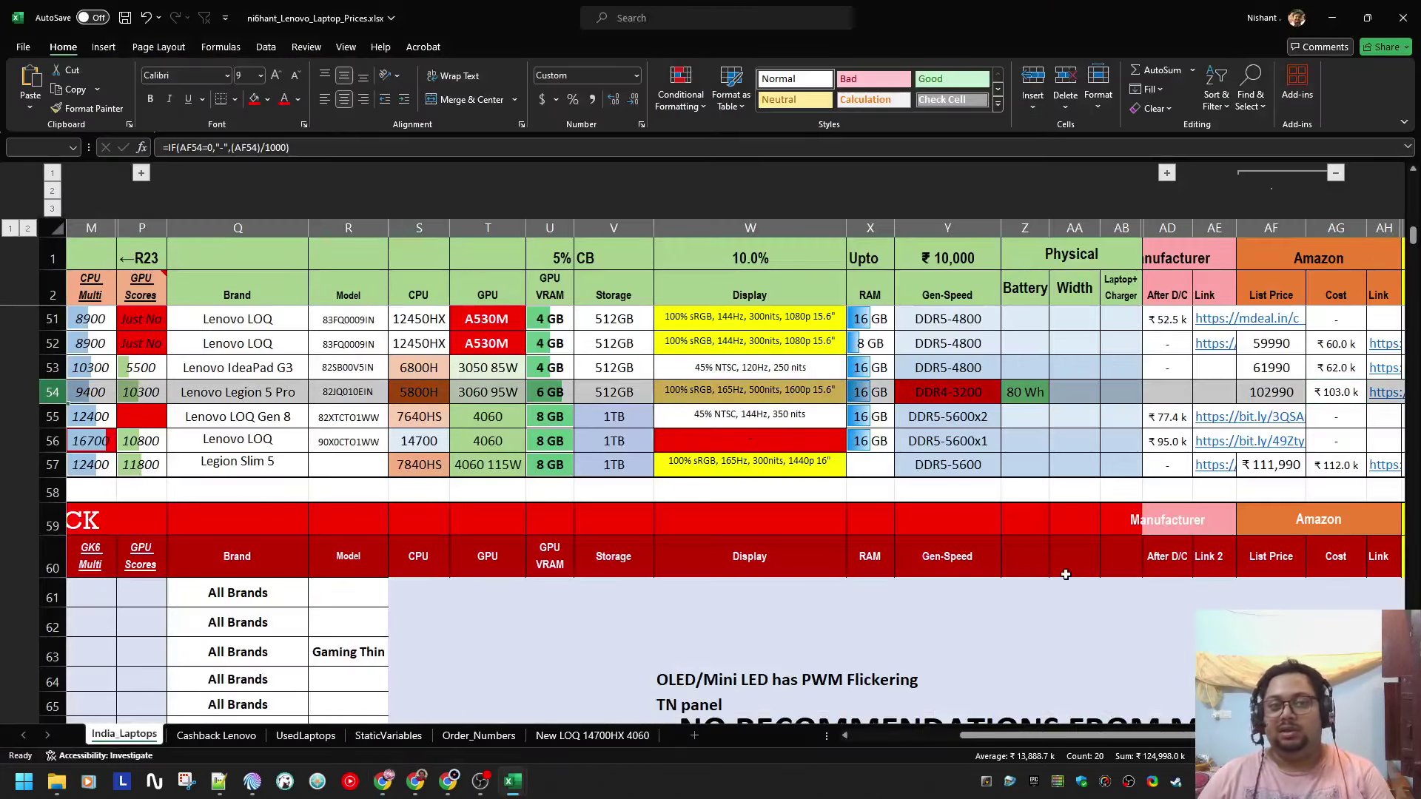
key(ctrl+s)
click(1334, 174)
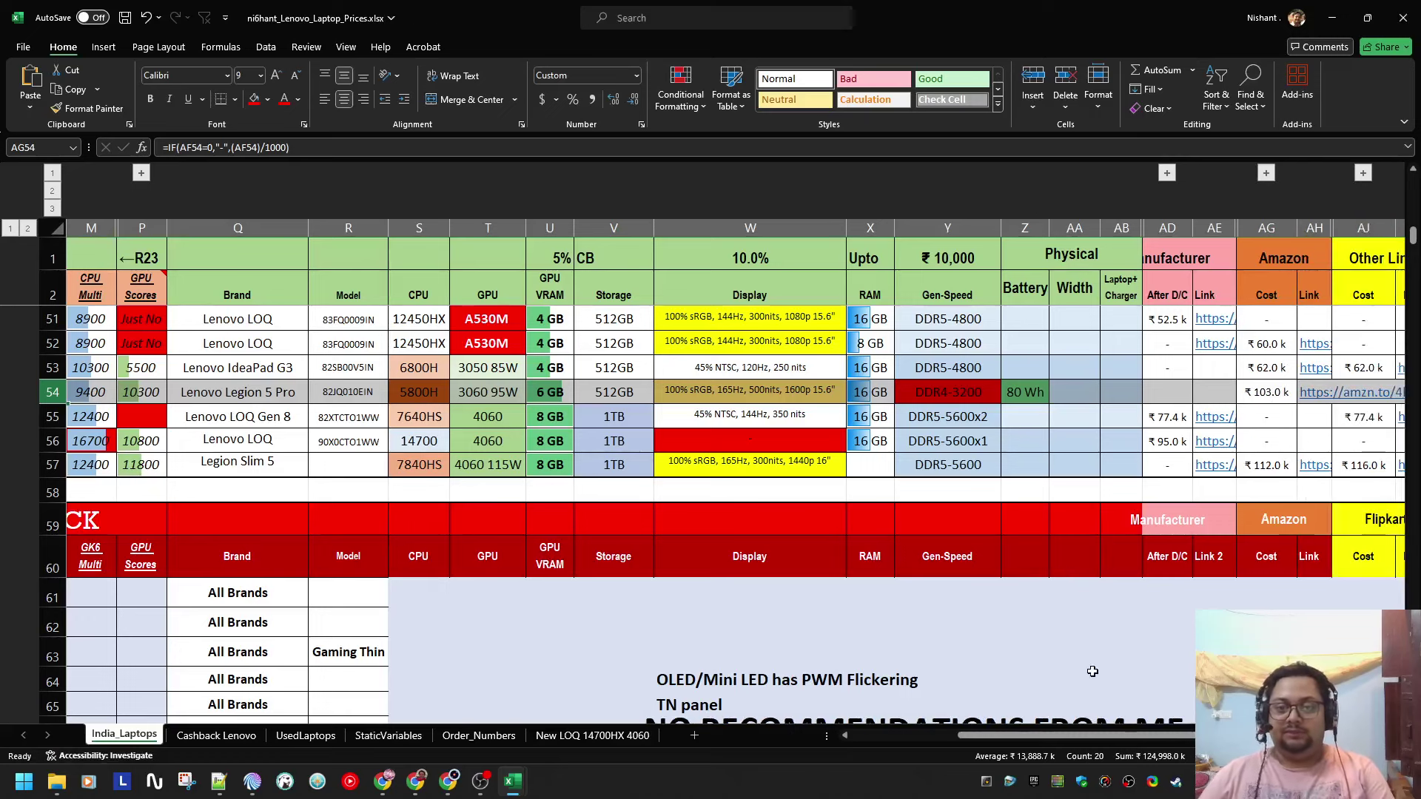
Step: Extend the Legion 5 Pro remark in A54 to read "If you get it in 70k range | Check for Deals"
scroll(1087, 669, left, 5)
double_click(307, 393)
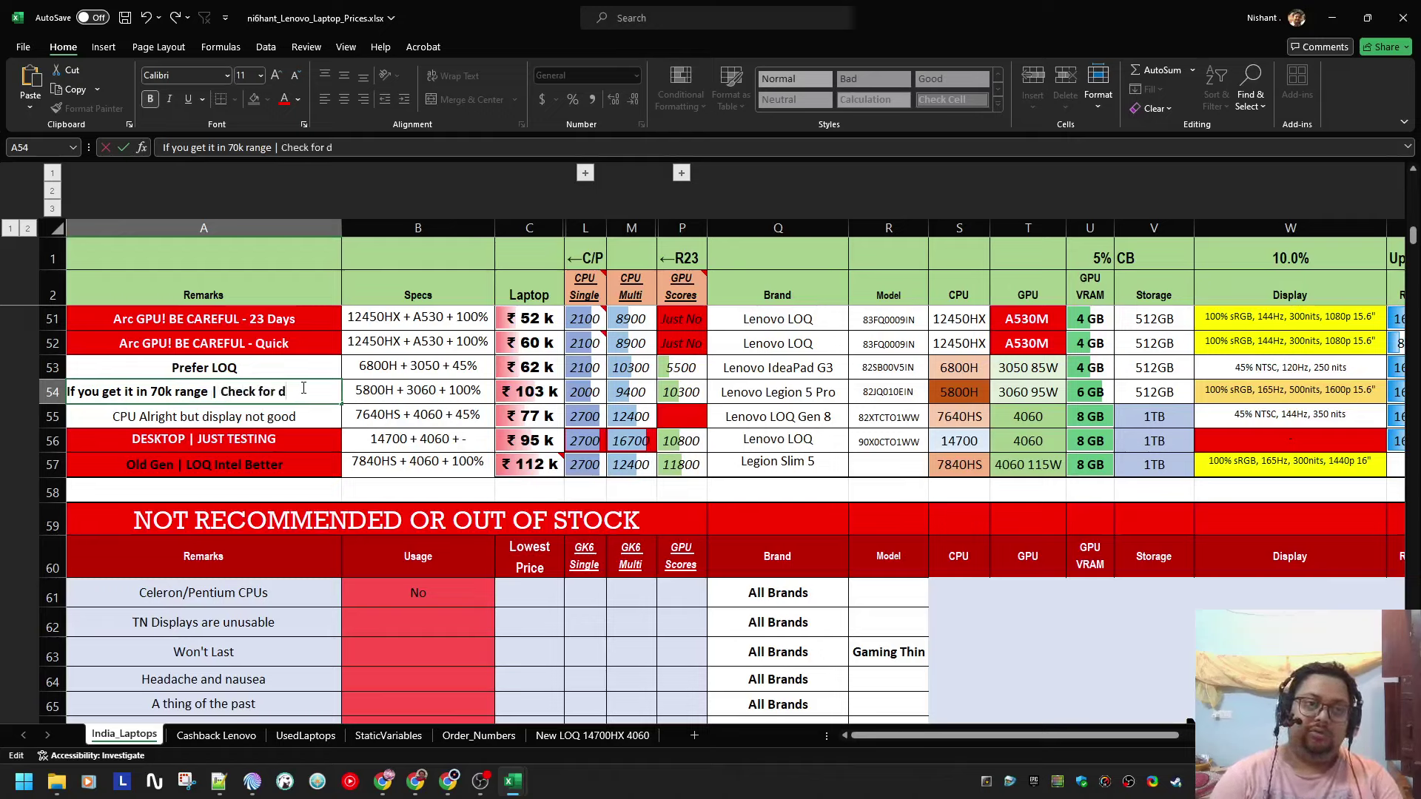
text(| Check for Deals)
key(ctrl+Return)
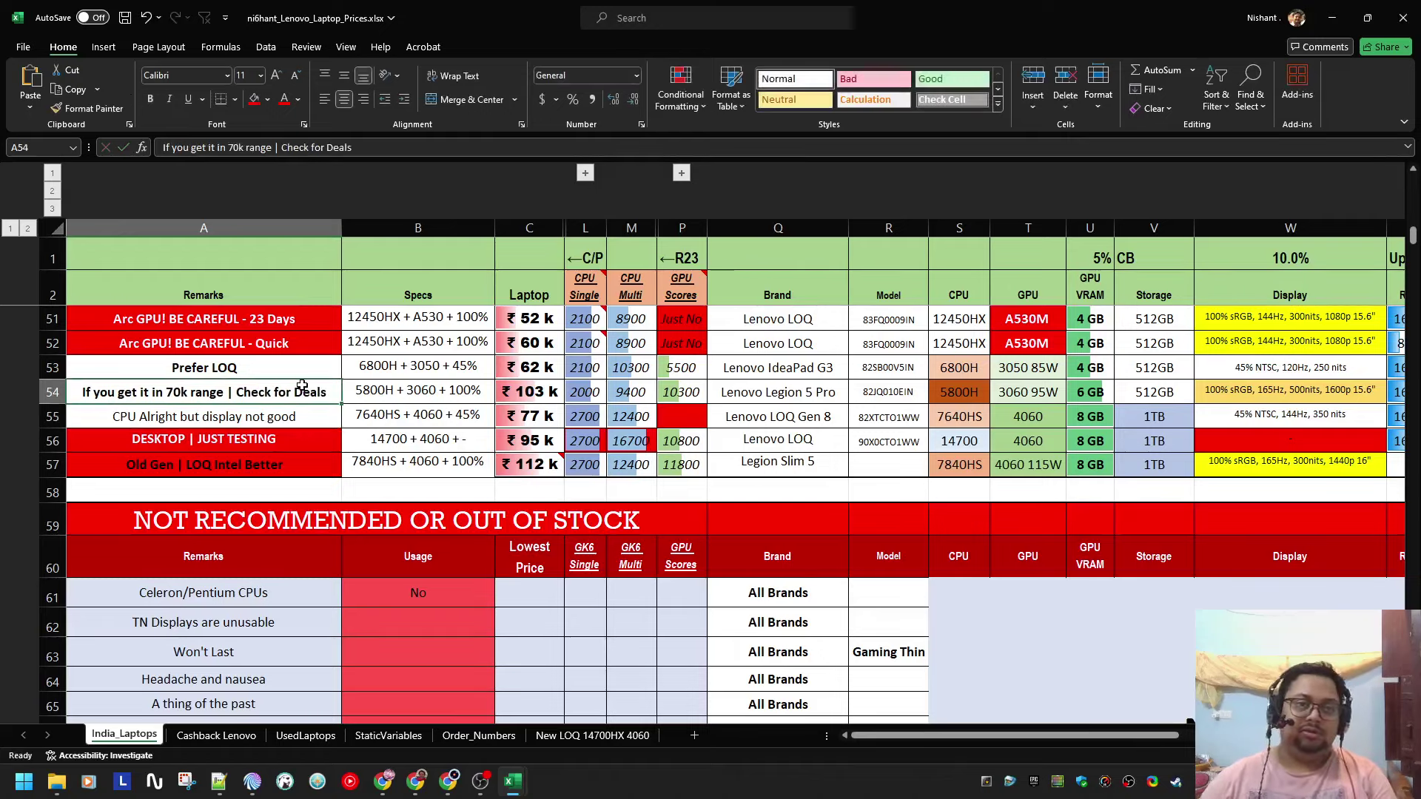
Step: Fill the Legion 5 Pro remark cell A54 with a light gold theme colour and save the workbook
click(267, 99)
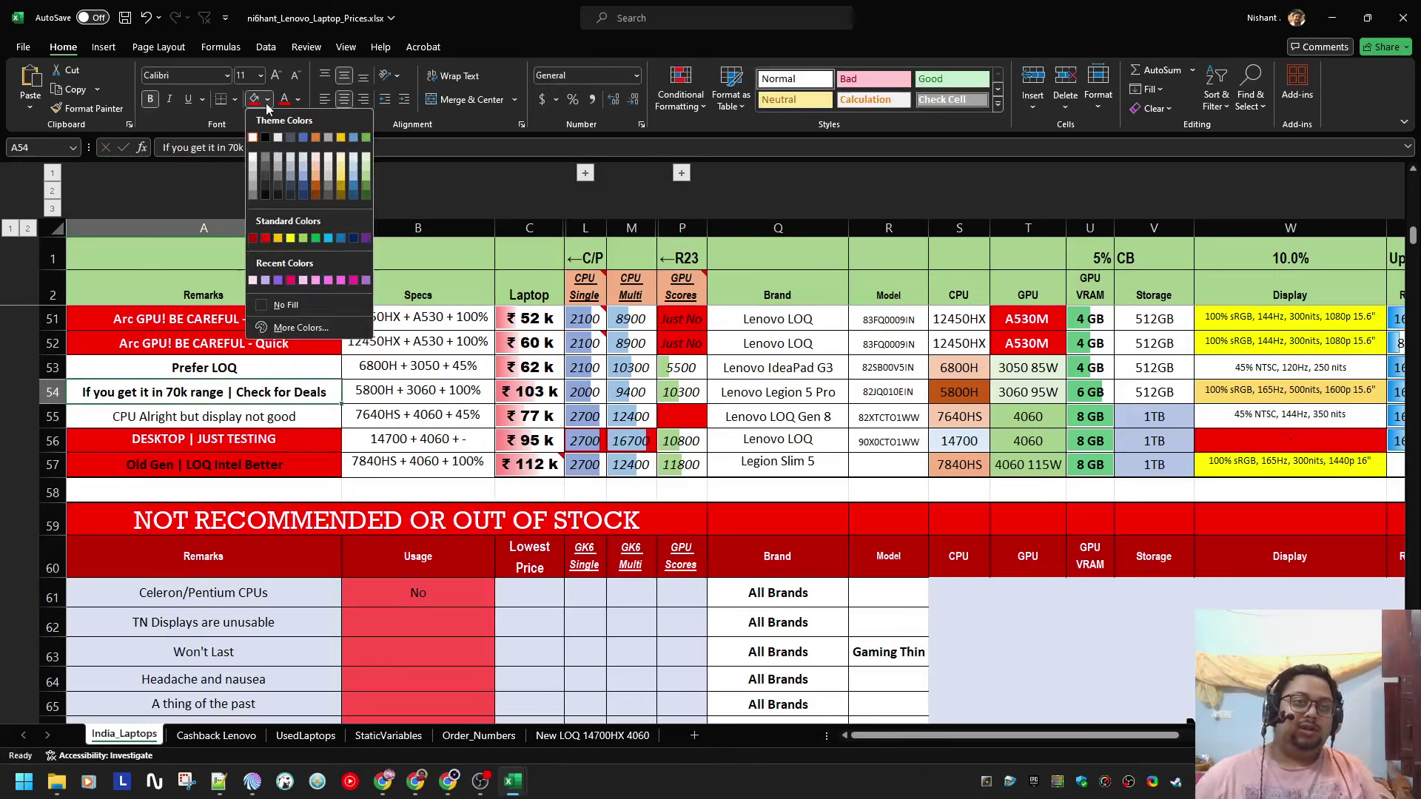
click(340, 183)
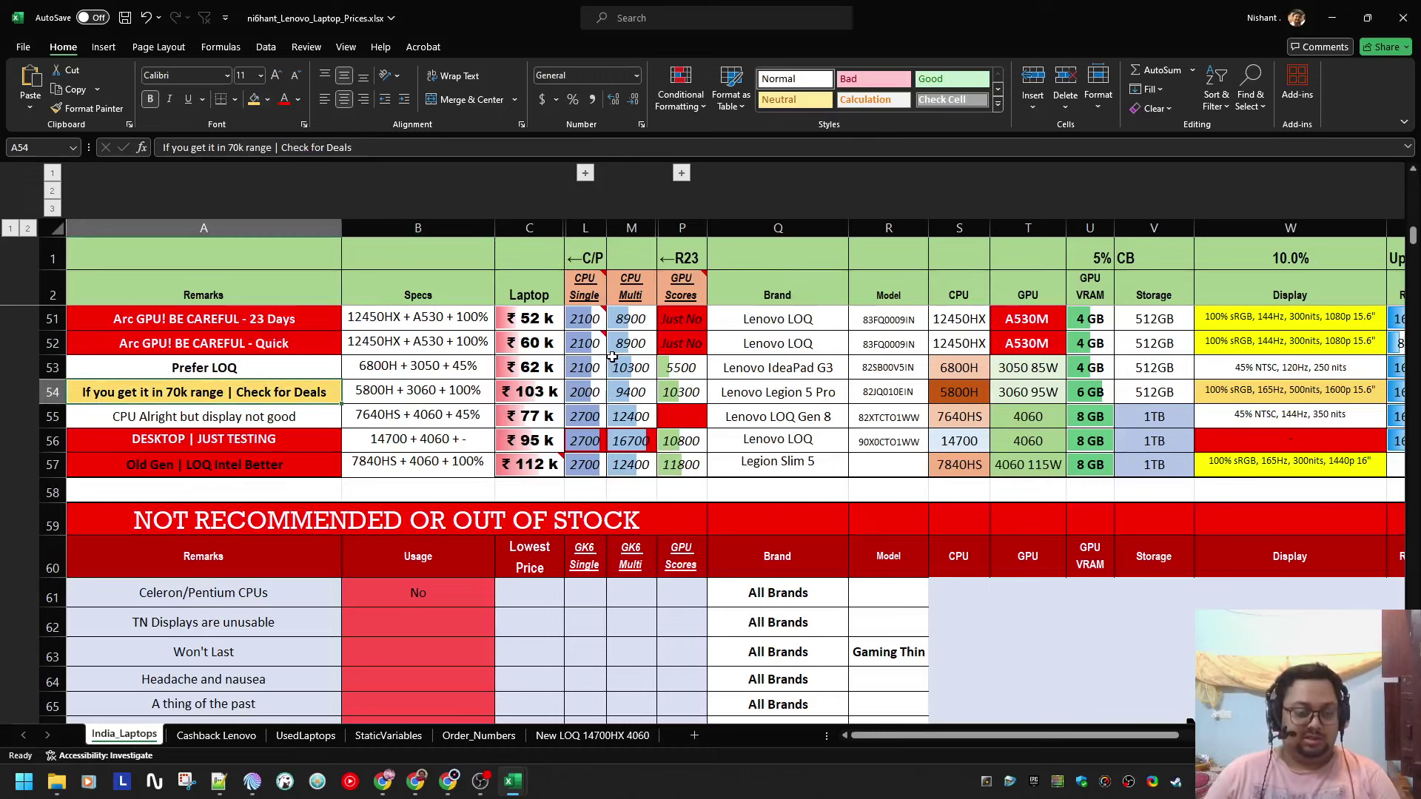
key(ctrl+s)
Step: Review the Legion 5 Pro row across its columns and compare it with the recommended and not fully recommended laptop tables
key(ctrl+shift+Right)
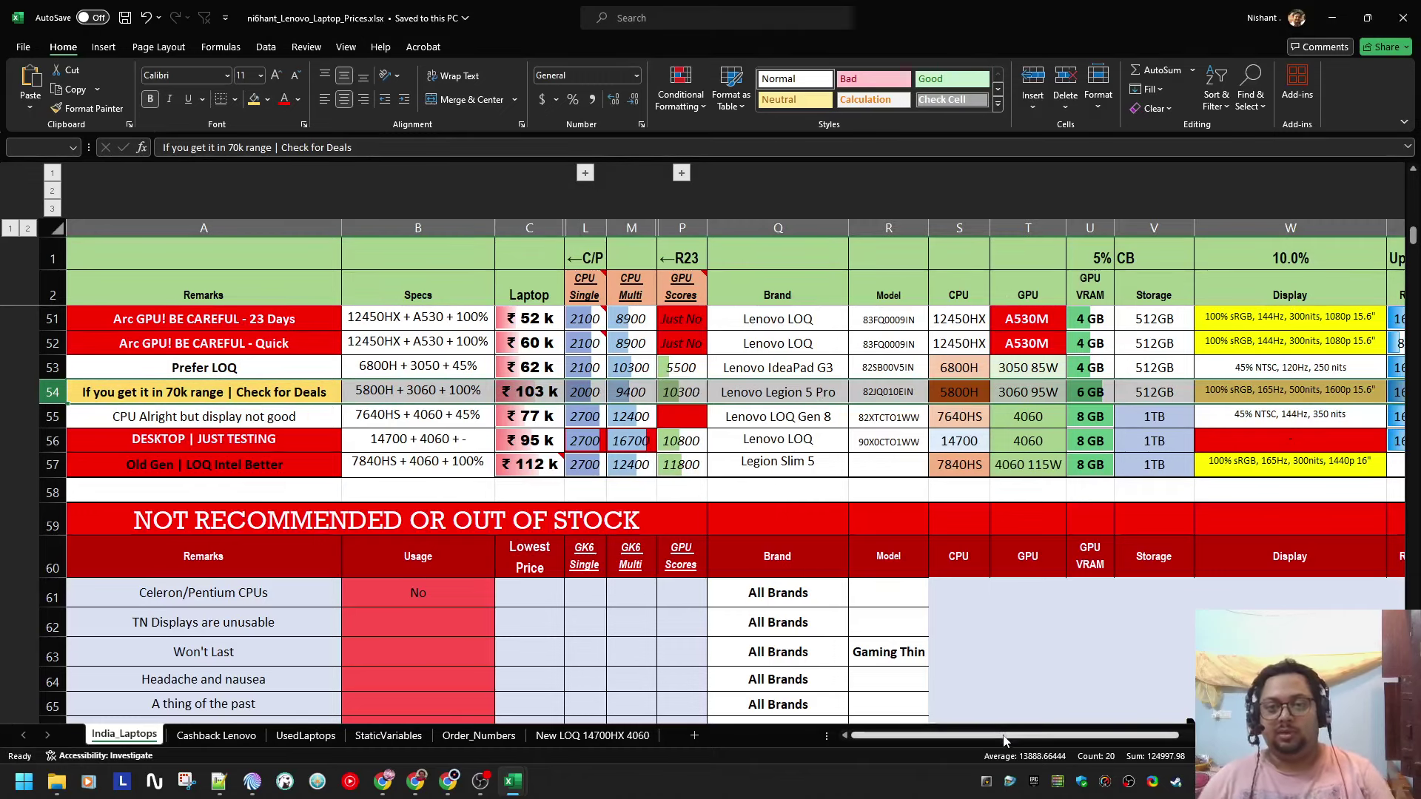
drag(1003, 742, 1155, 732)
scroll(863, 671, up, 12)
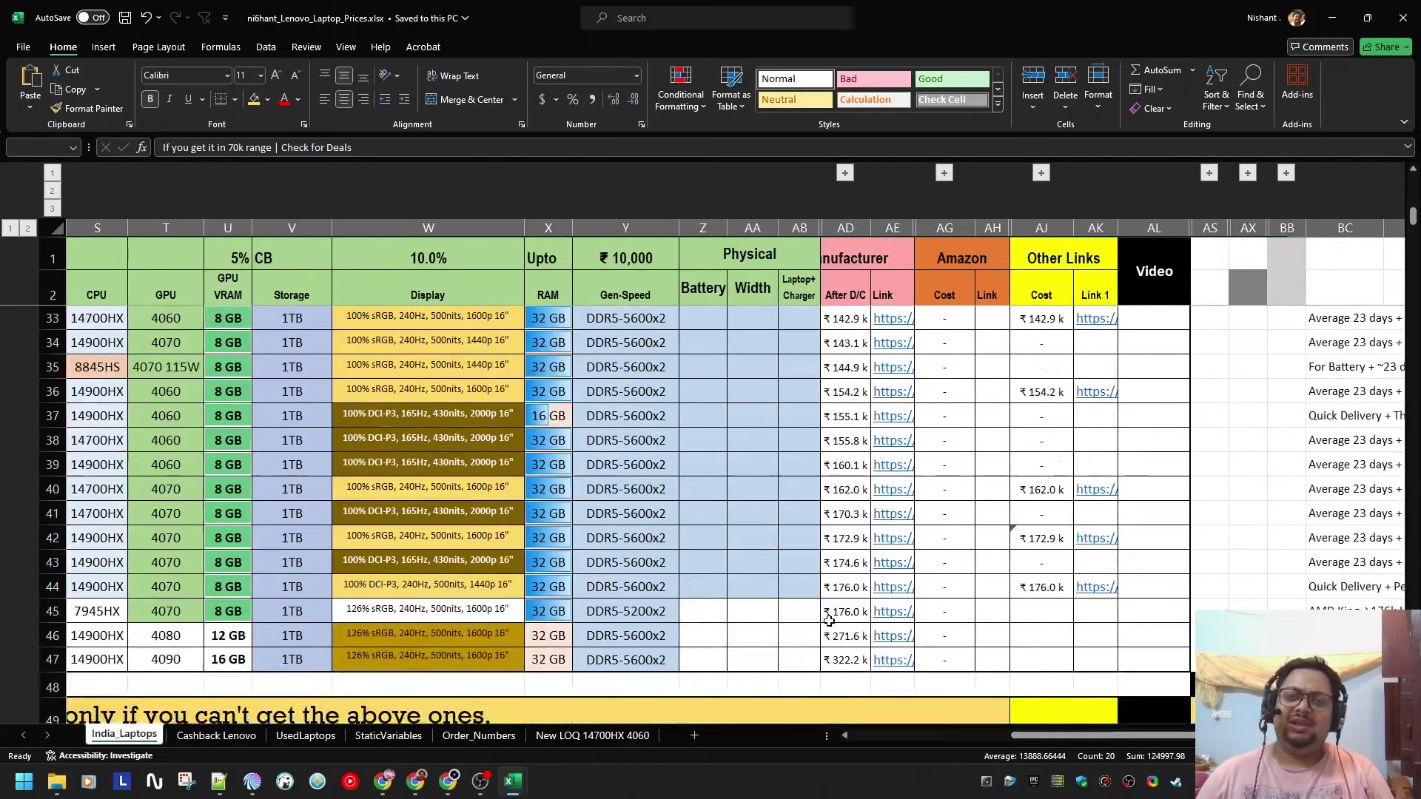
scroll(863, 670, up, 4)
scroll(862, 670, left, 8)
drag(822, 695, 868, 695)
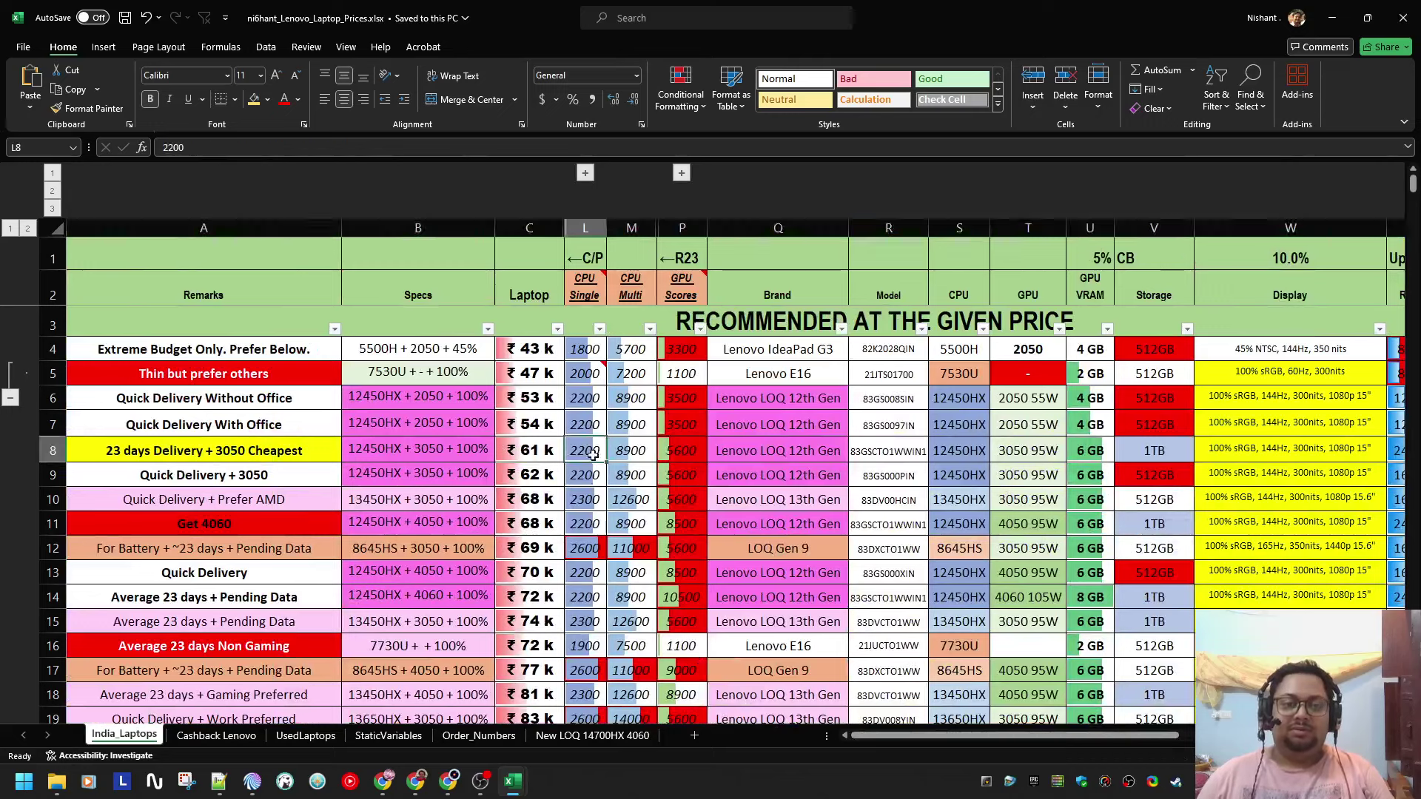
scroll(867, 668, down, 16)
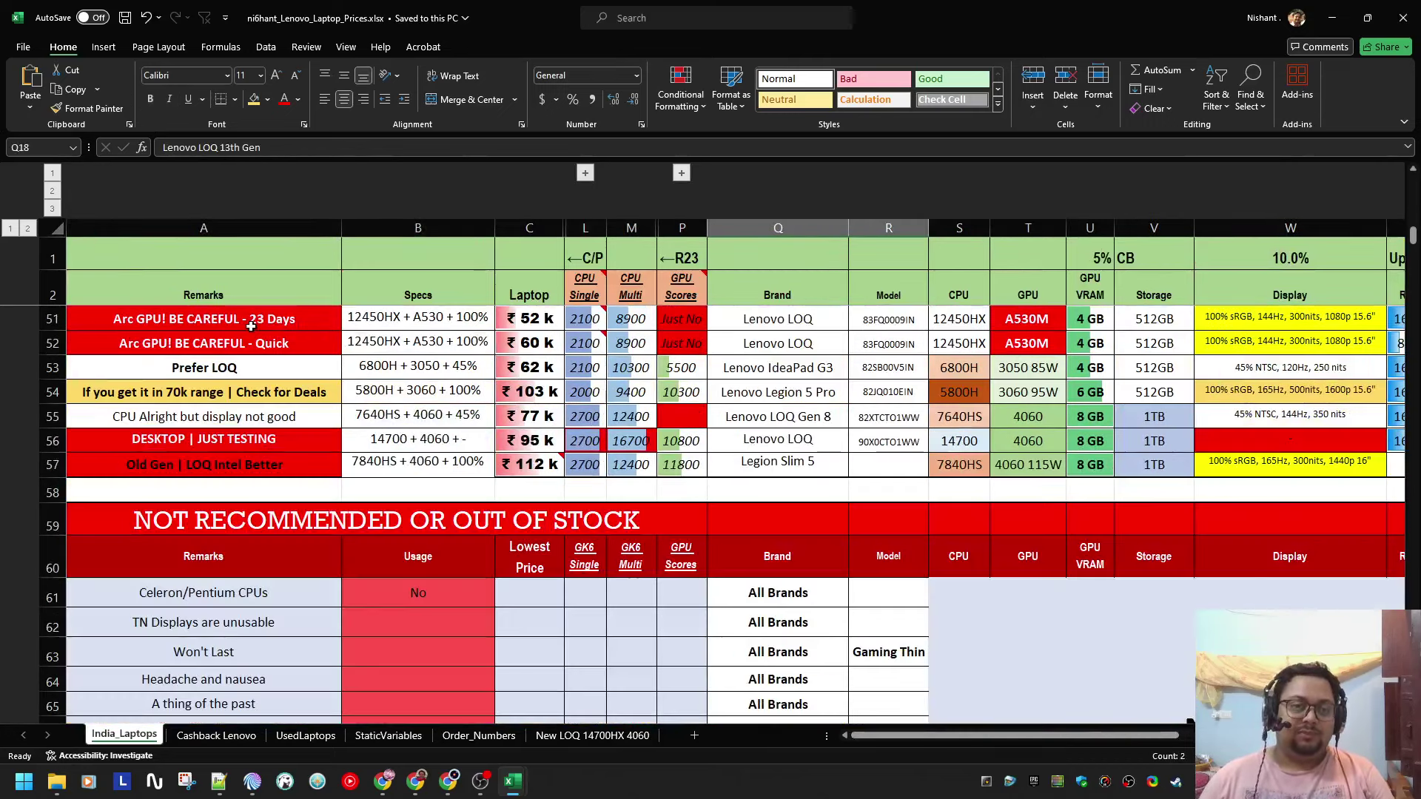
scroll(374, 414, up, 3)
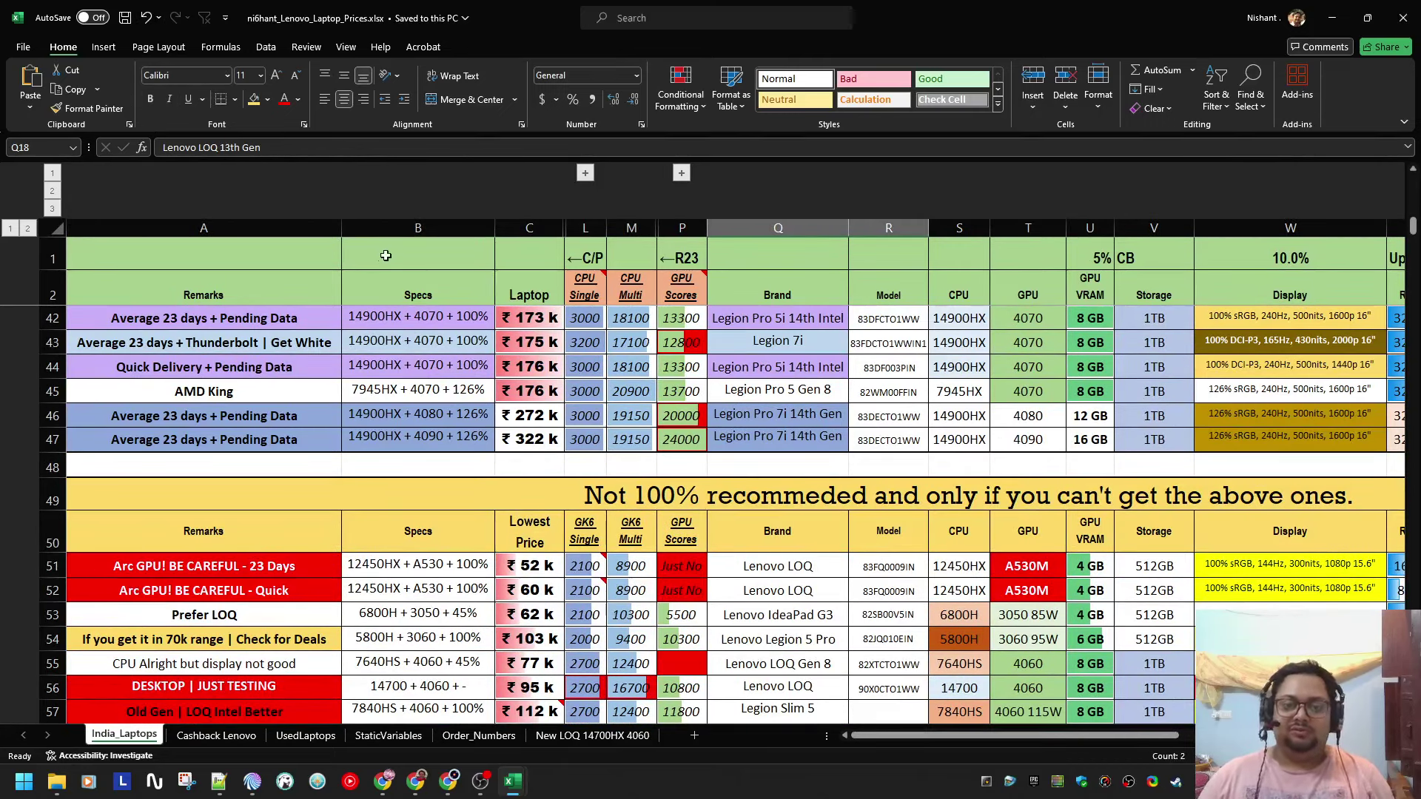
scroll(358, 310, down, 2)
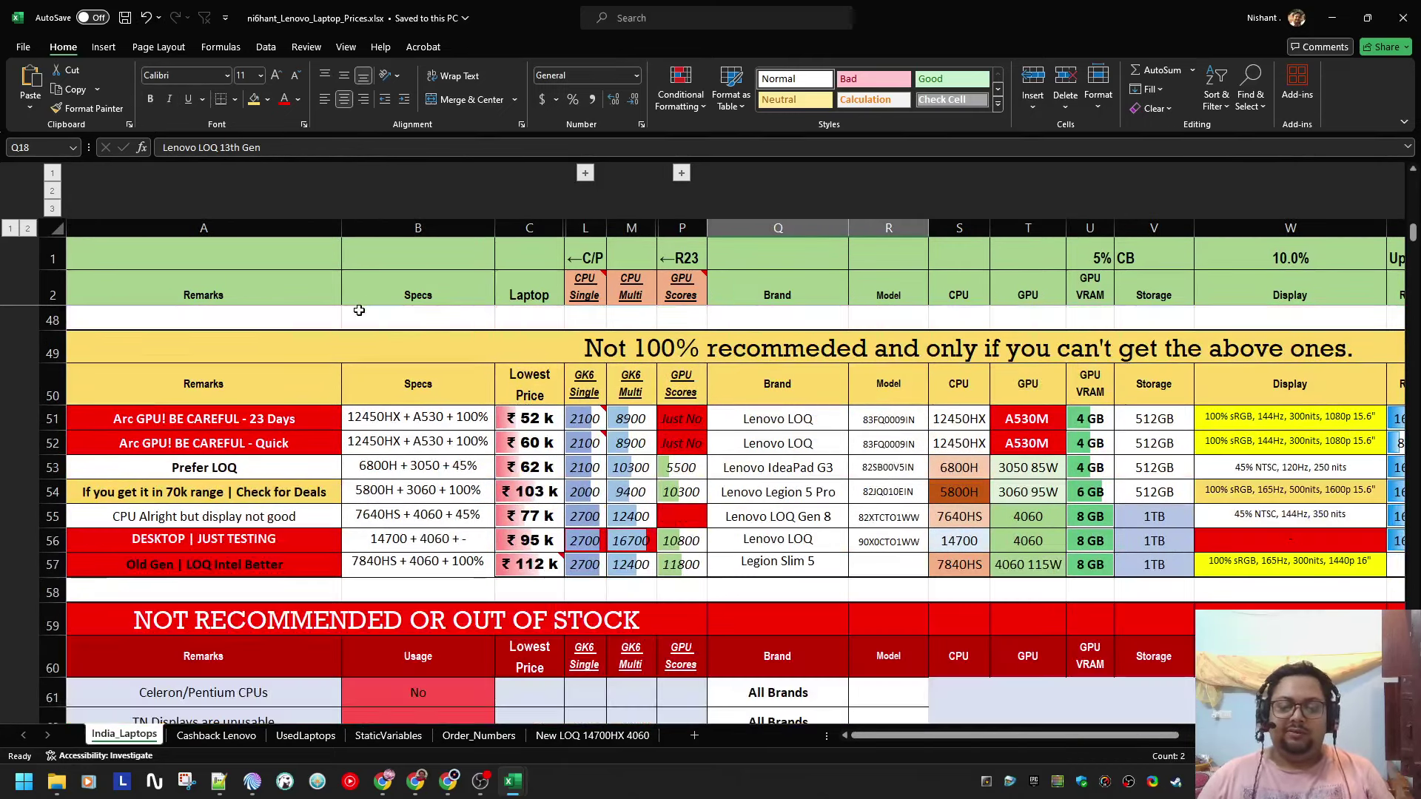
Step: Switch to the other Chrome window and open youtube.com in a new tab
click(415, 781)
click(849, 15)
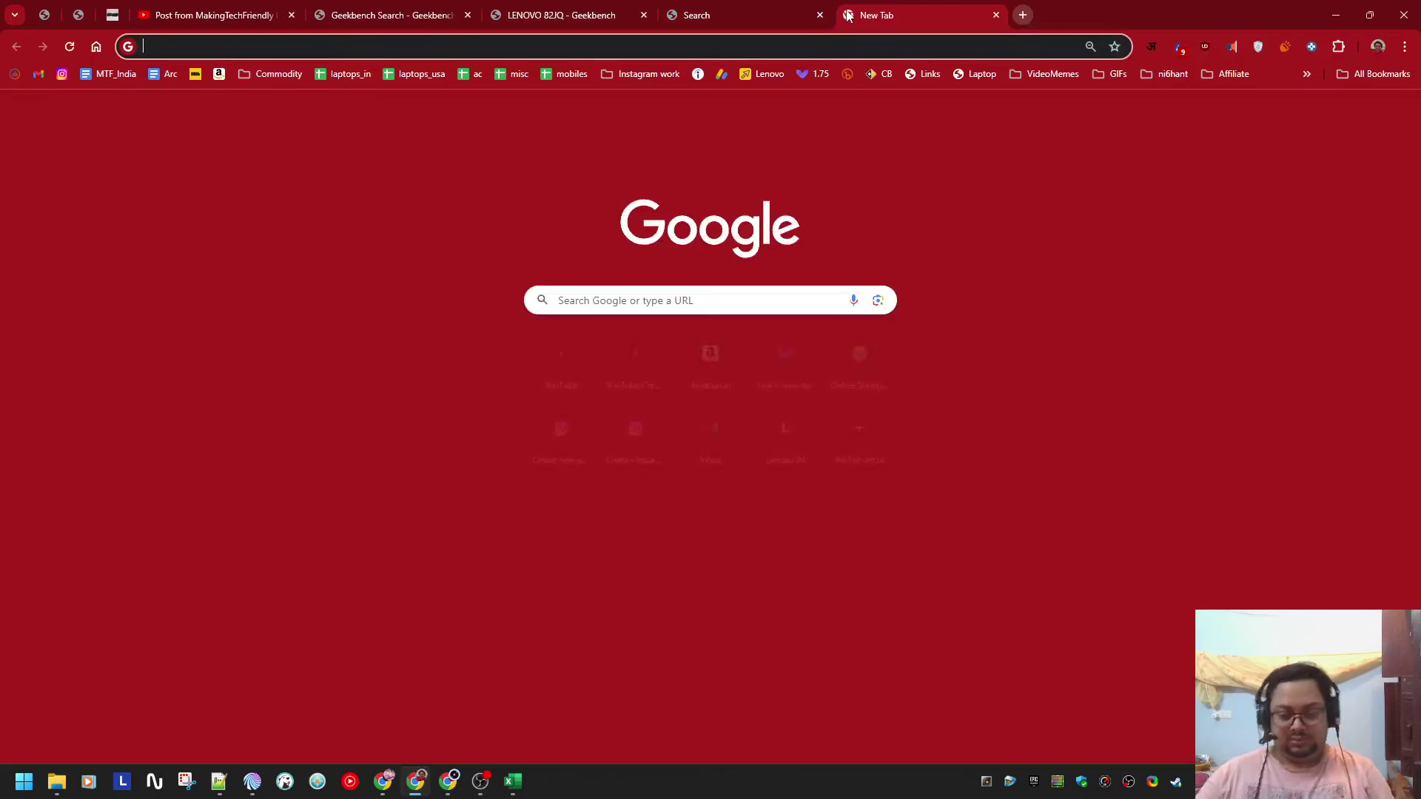
text(youtube.com)
key(Return)
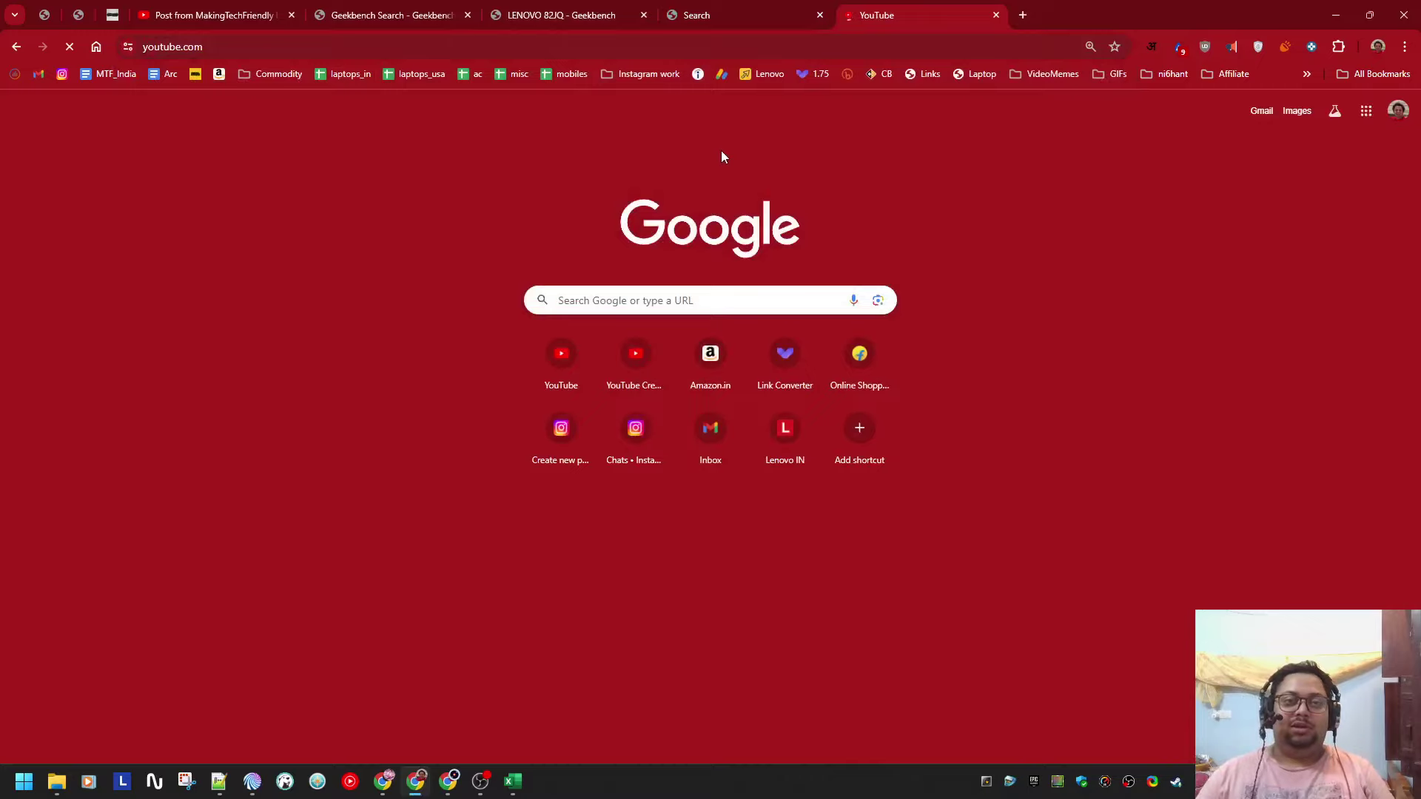
Step: Open the third subscribed channel and go to its community post about the dead Lenovo laptop
scroll(111, 573, down, 3)
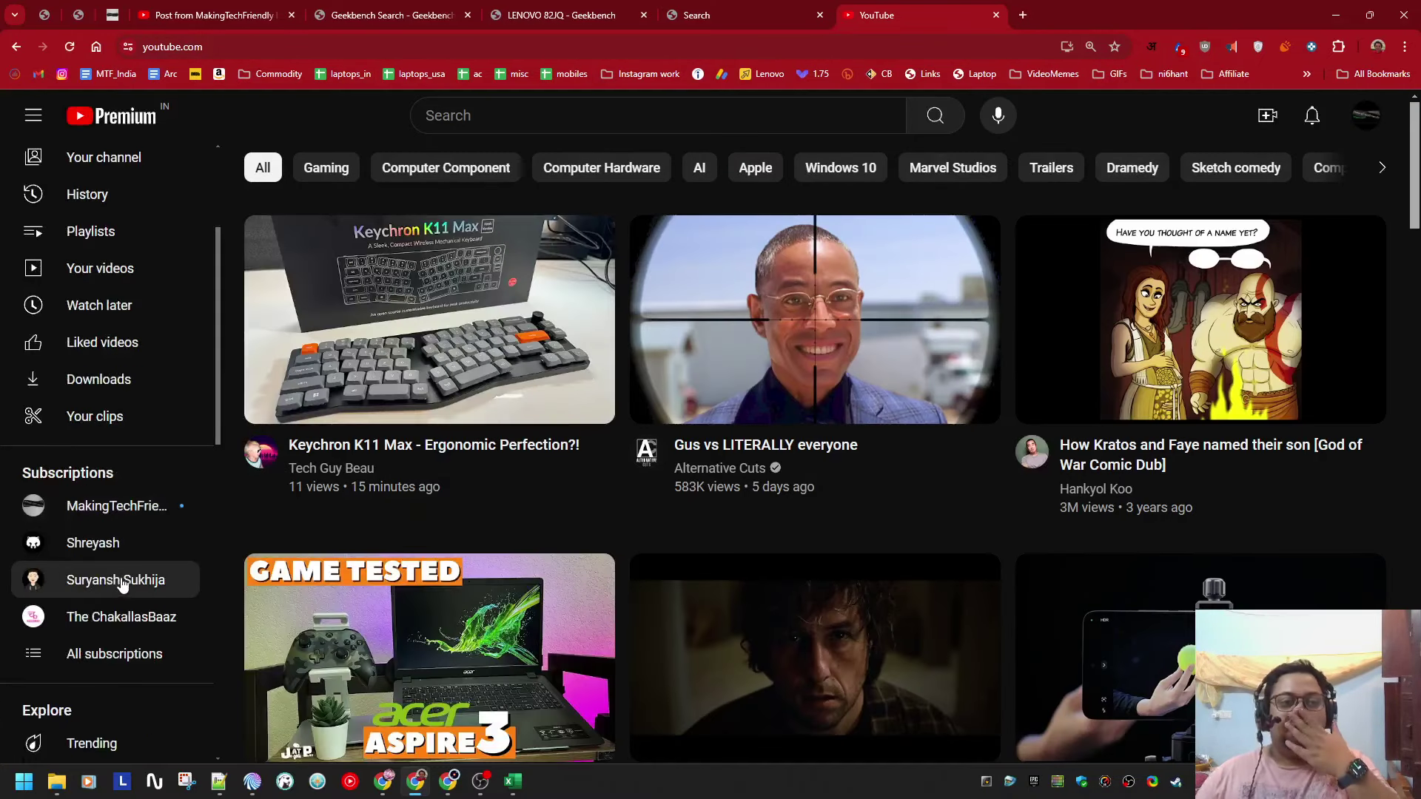
click(116, 580)
click(458, 528)
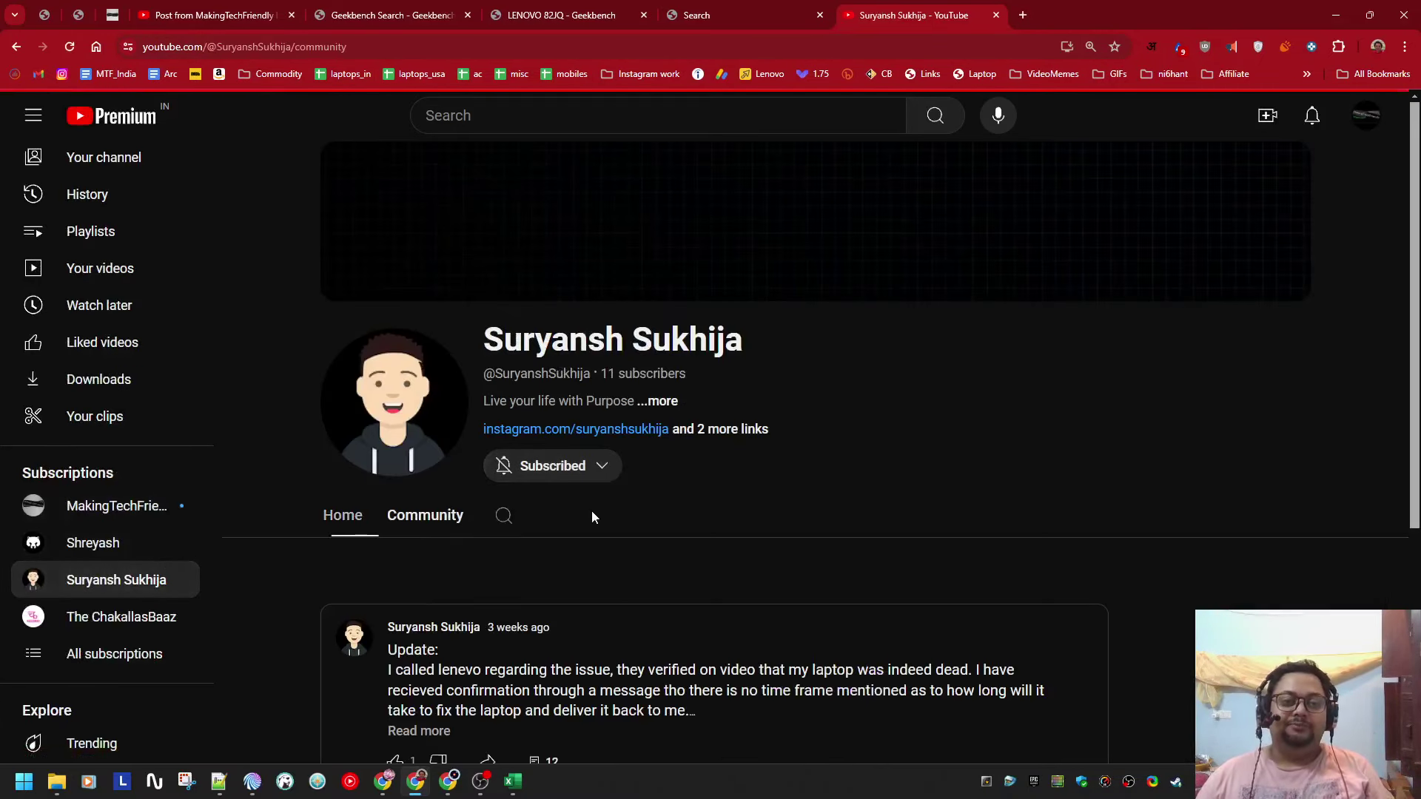
scroll(592, 511, down, 4)
click(537, 481)
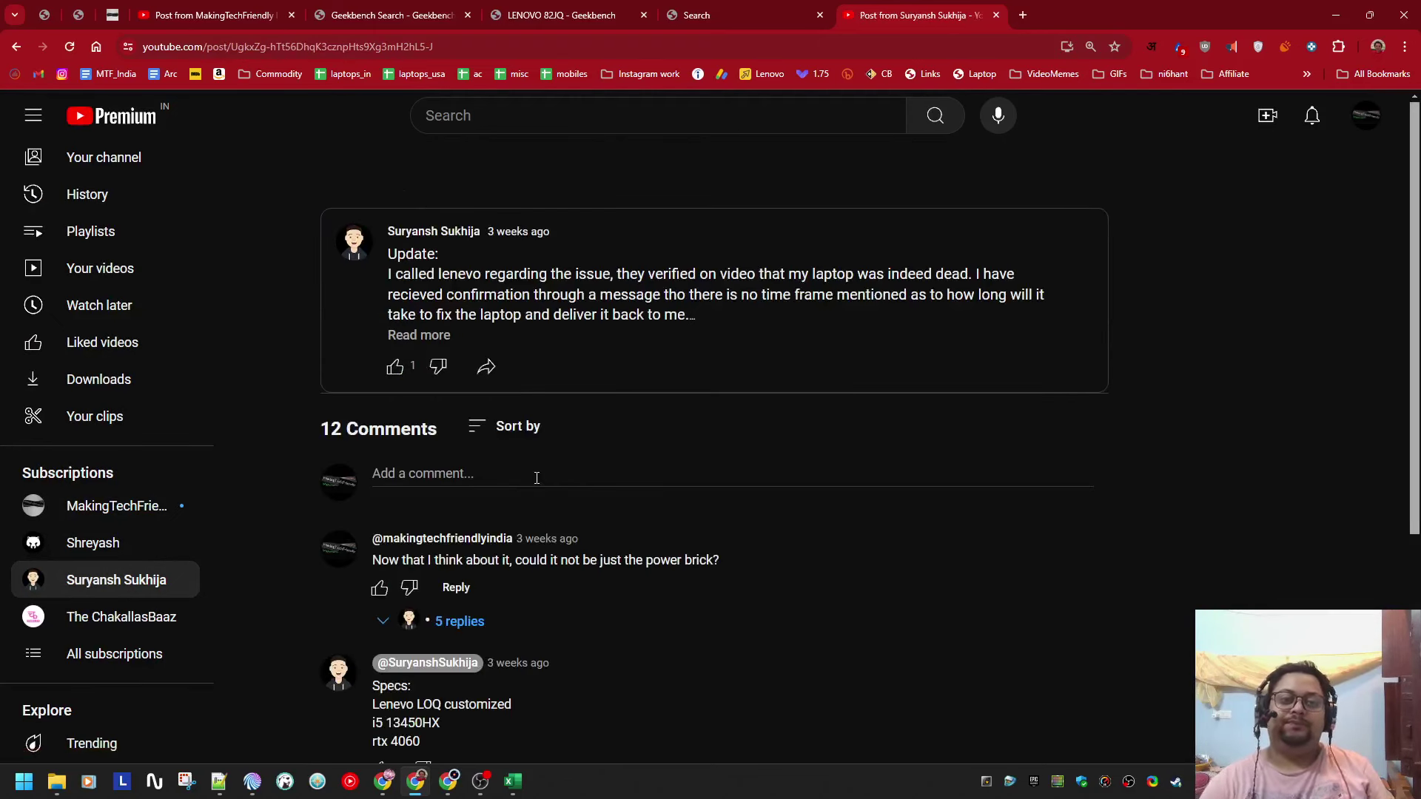
Step: Expand and read the replies to the comment asking whether the power brick is at fault
click(460, 621)
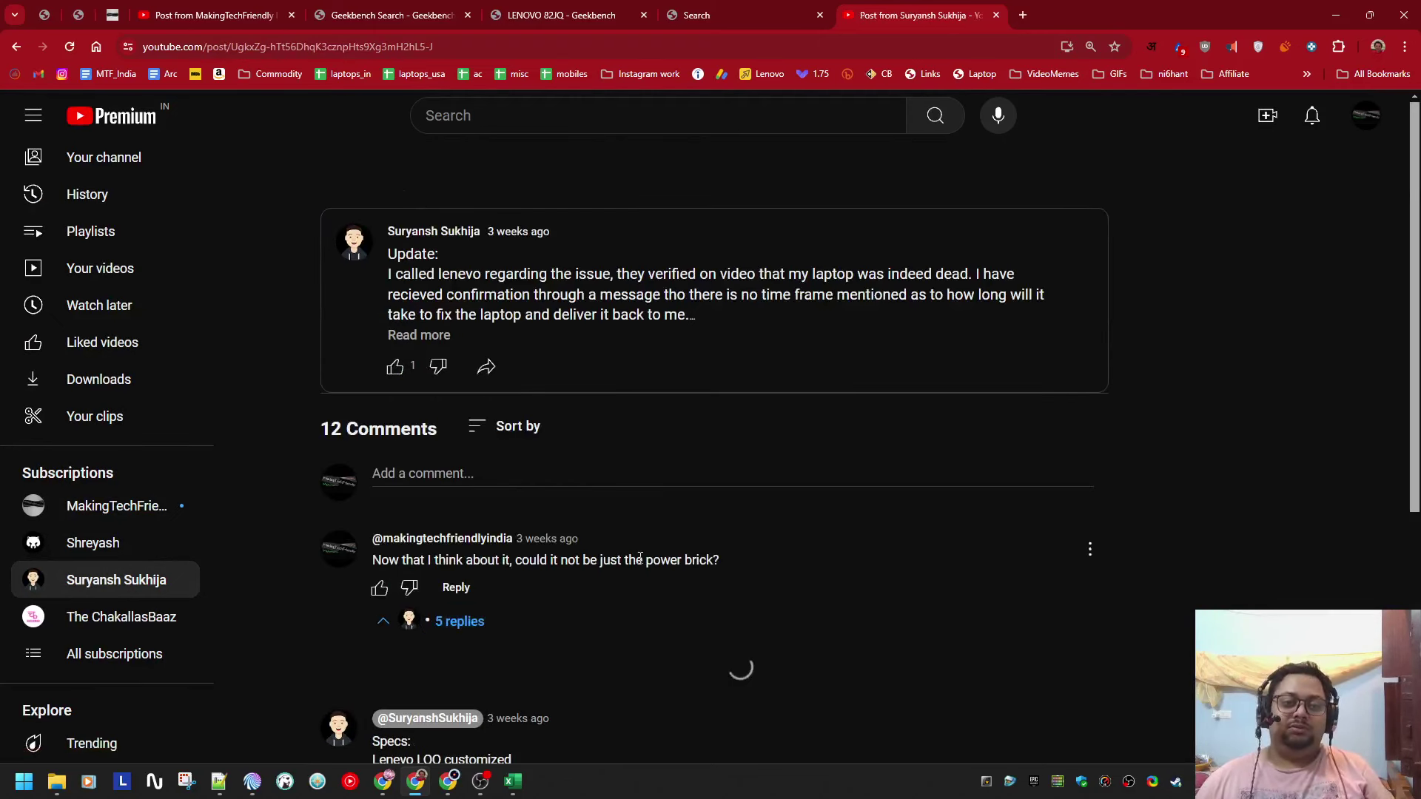
scroll(639, 565, down, 5)
drag(571, 665, 1034, 665)
click(1028, 663)
scroll(811, 637, up, 1)
scroll(861, 578, up, 4)
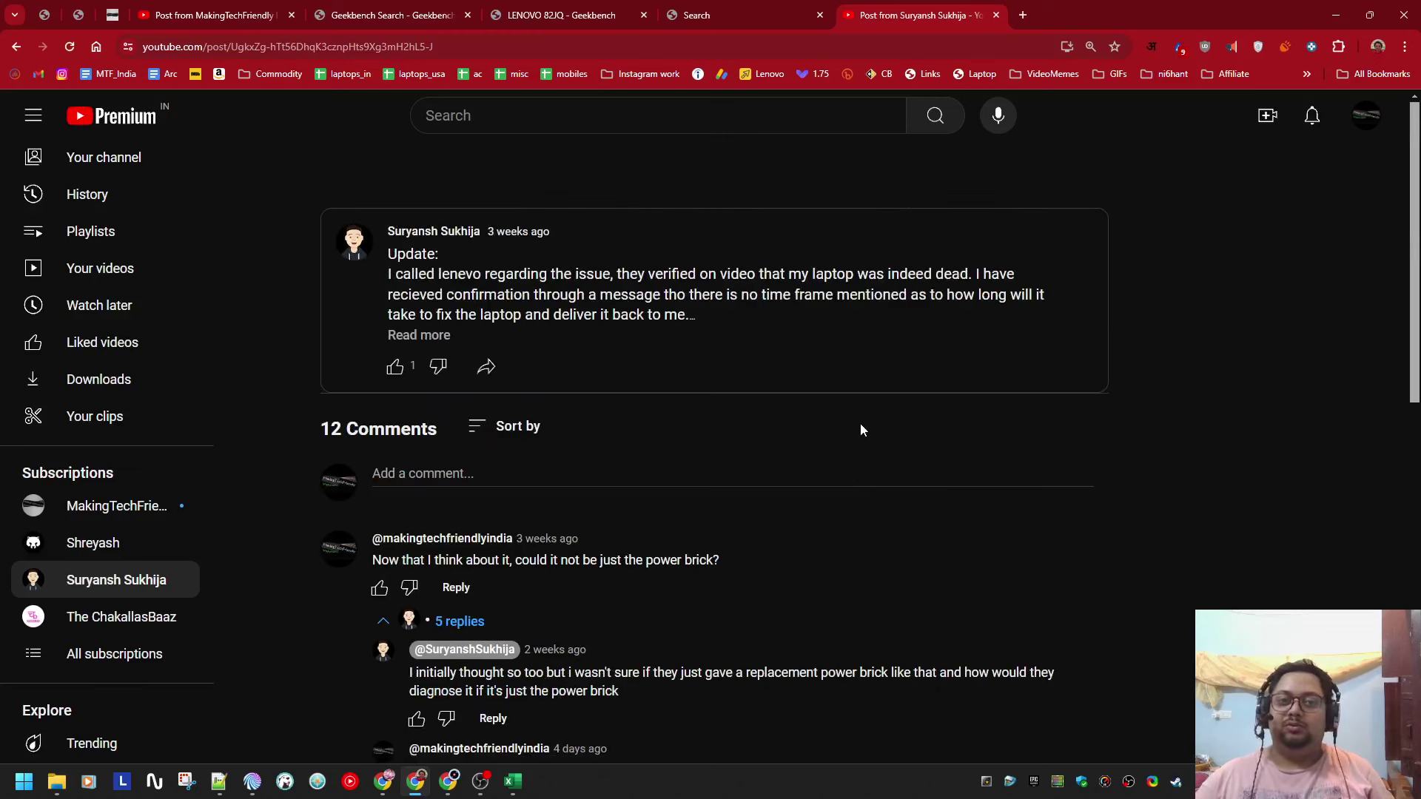
Step: Expand the full community post and read the account of how the laptop failed
click(450, 337)
drag(691, 315, 1029, 438)
click(929, 432)
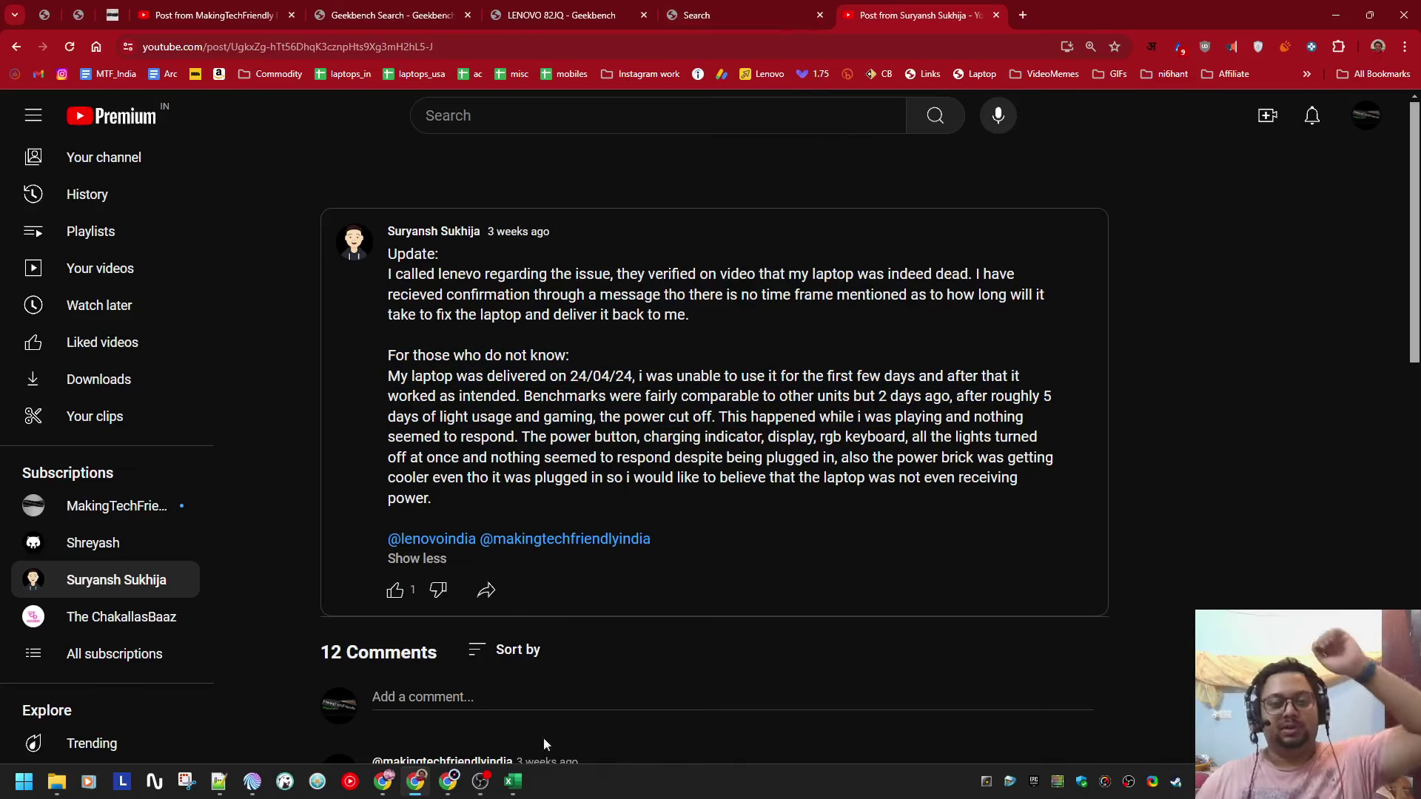
Step: Return to the Amazon Legion 5 Pro listing and examine its style variants, item specifications and price history graph
click(480, 780)
click(411, 779)
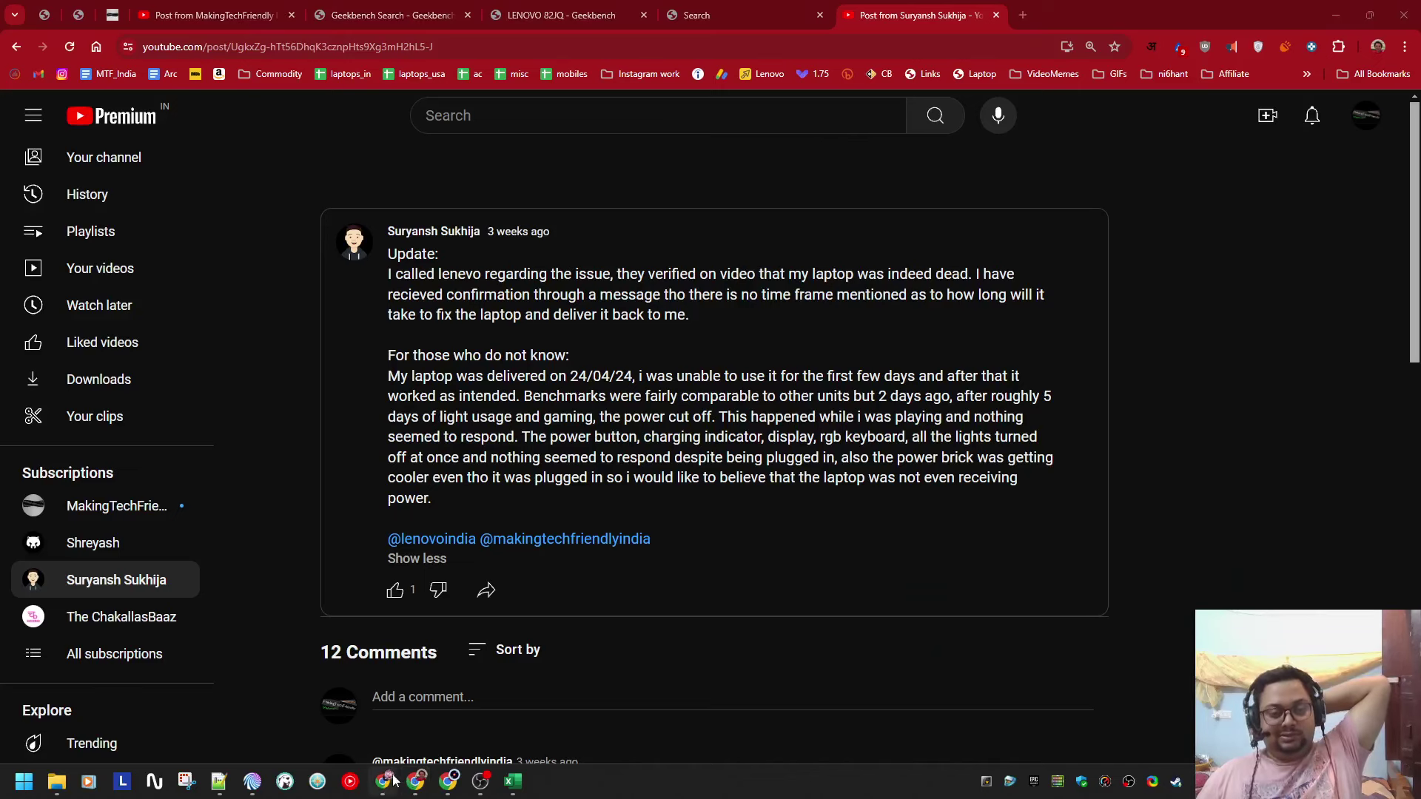
click(383, 780)
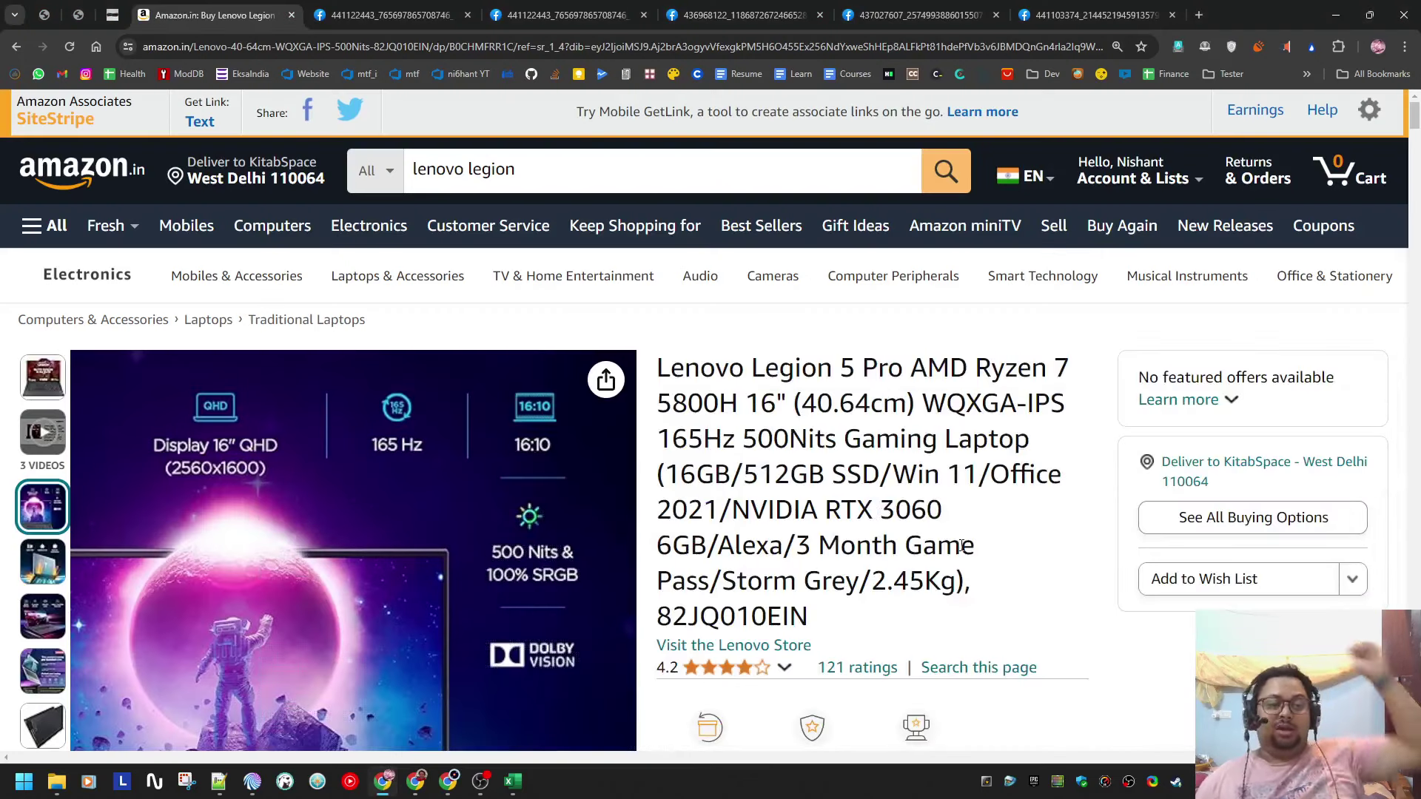
mouse_move(886, 278)
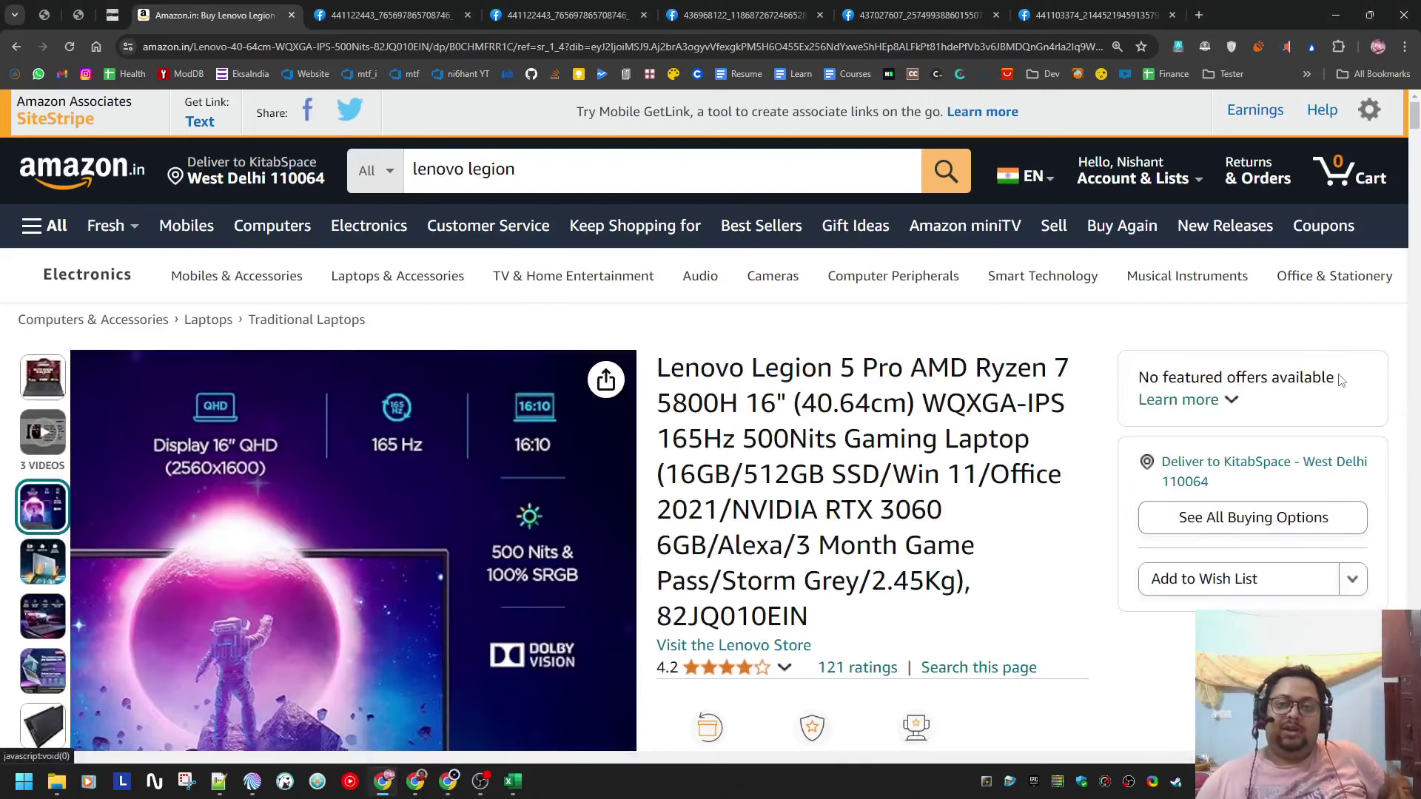
scroll(1048, 520, down, 3)
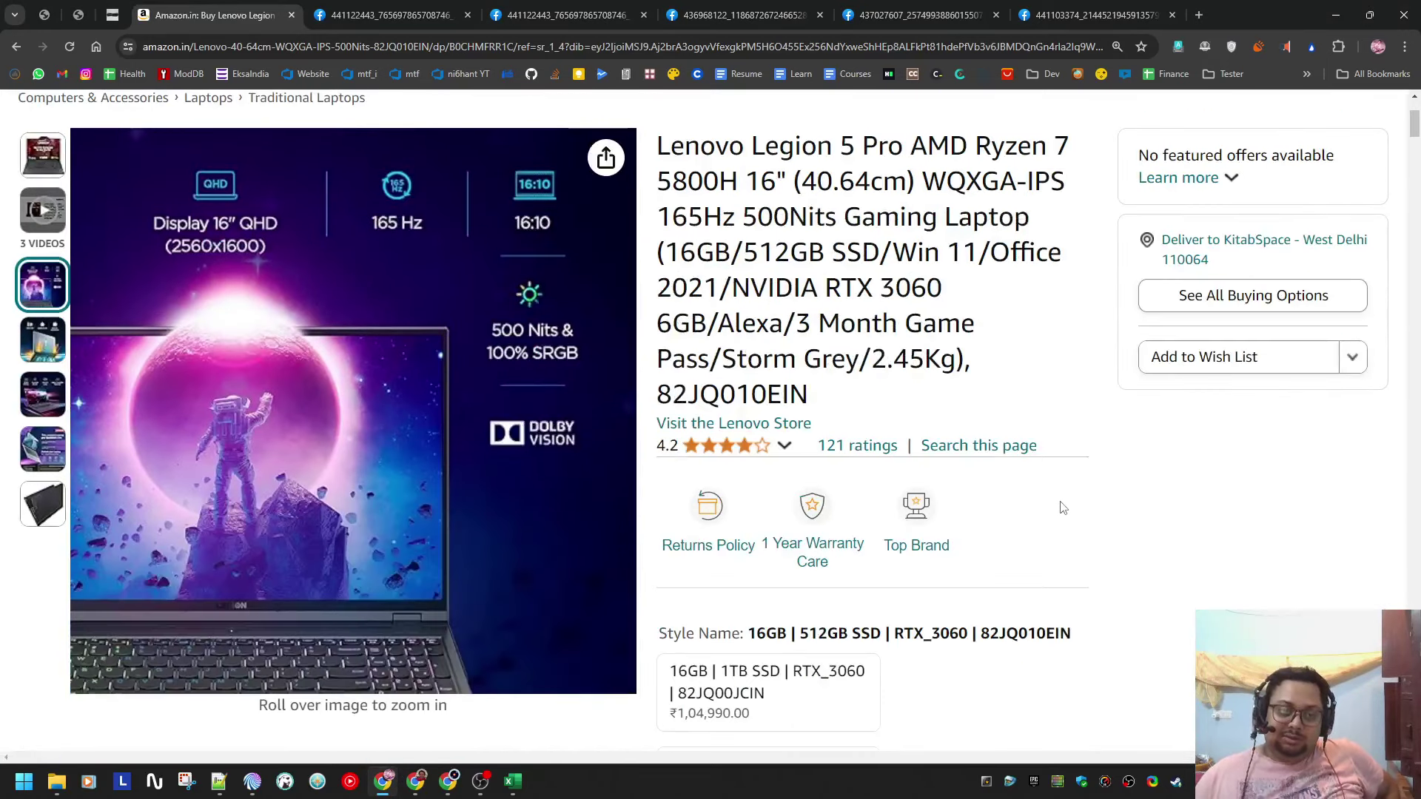
scroll(1036, 516, down, 11)
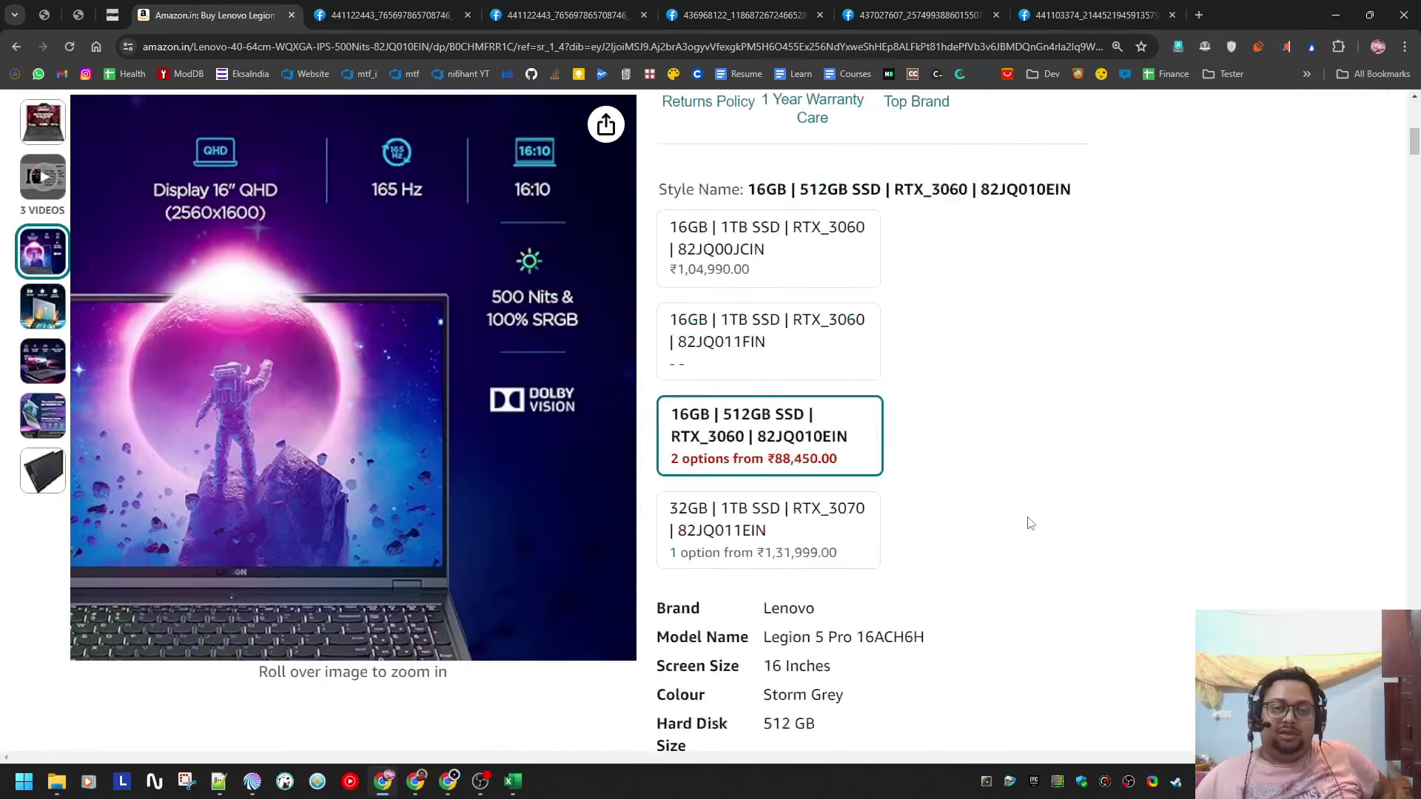
scroll(1025, 524, up, 2)
scroll(1026, 524, down, 7)
scroll(1025, 526, down, 8)
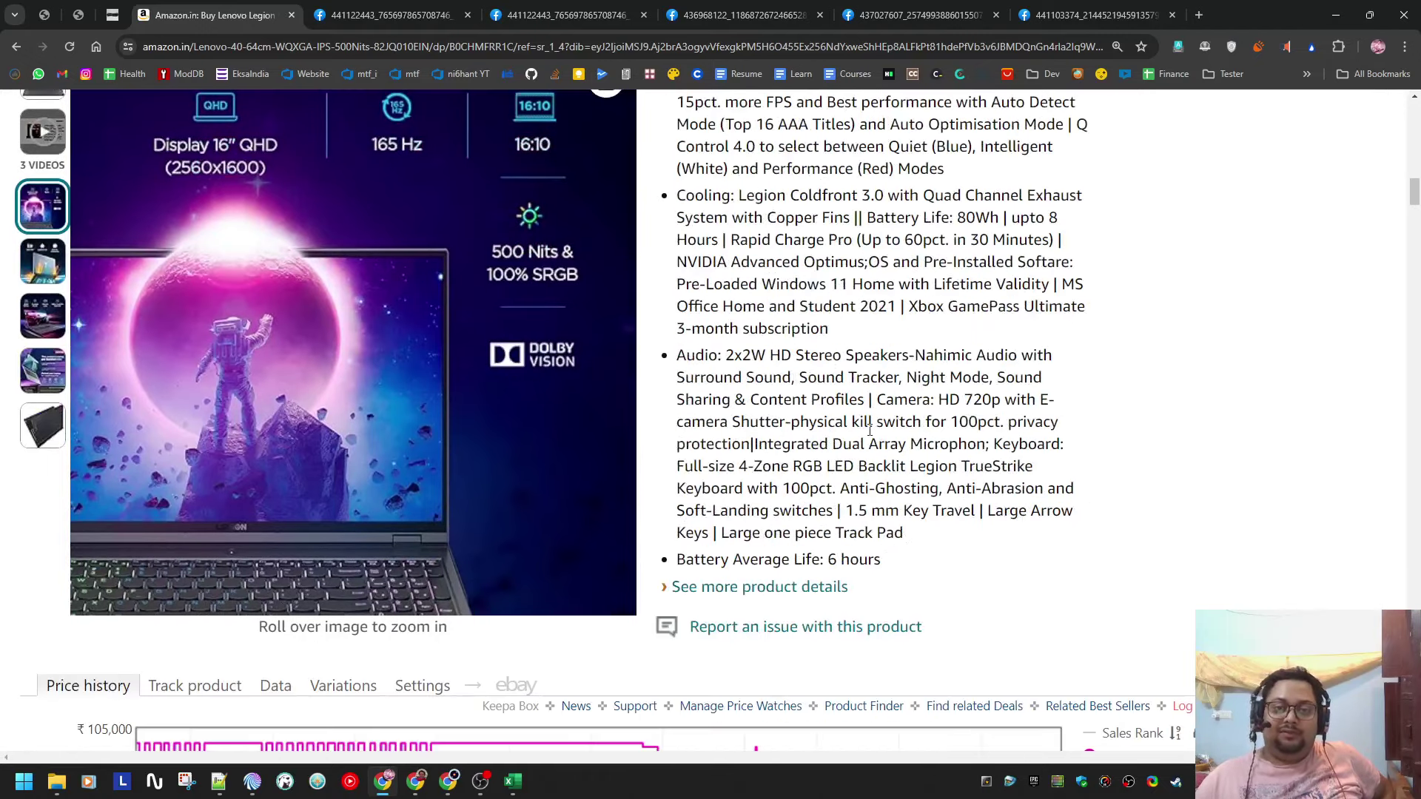
scroll(848, 436, down, 7)
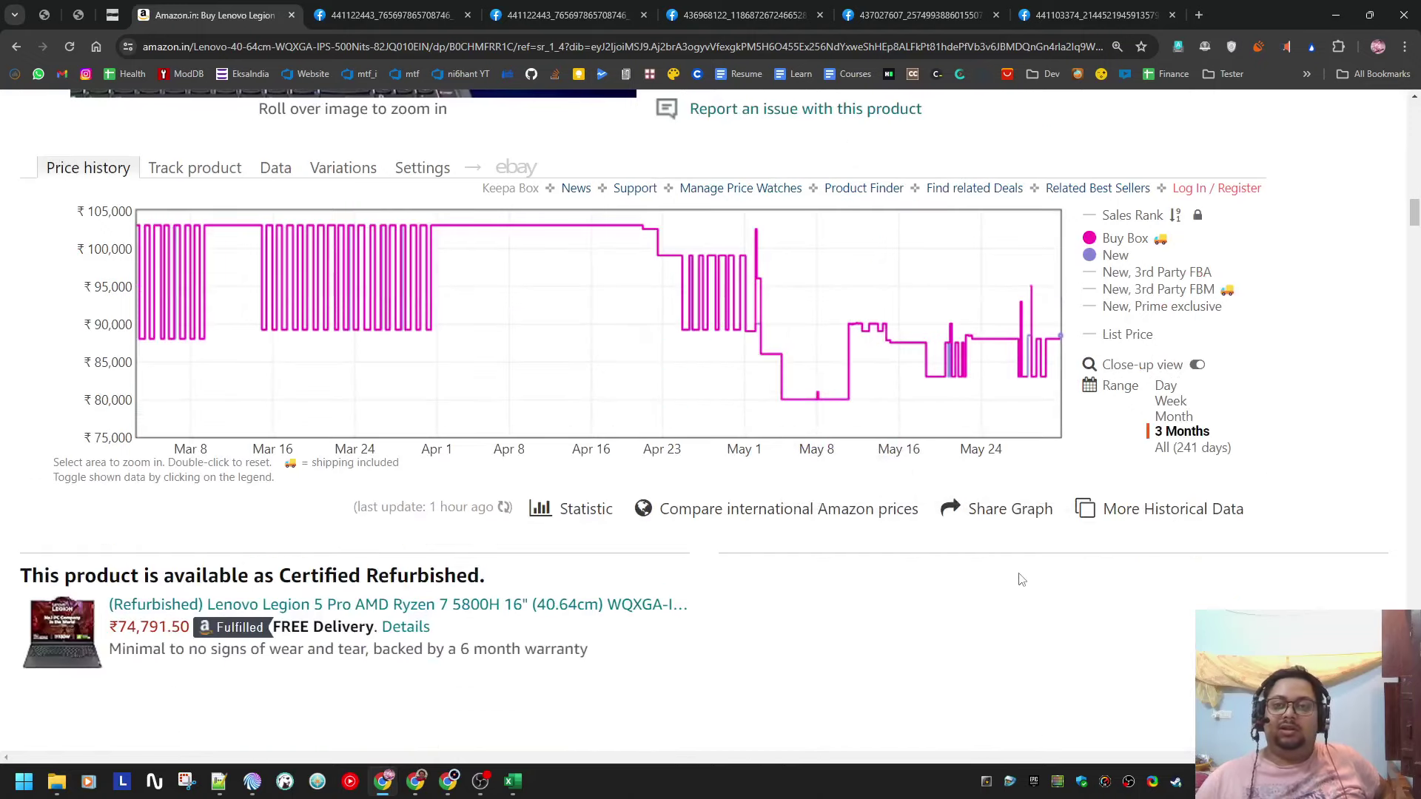
Step: Check the cooling and GPU power image in the product gallery, and inspect the price history graph again
scroll(1022, 579, up, 5)
scroll(1021, 579, up, 6)
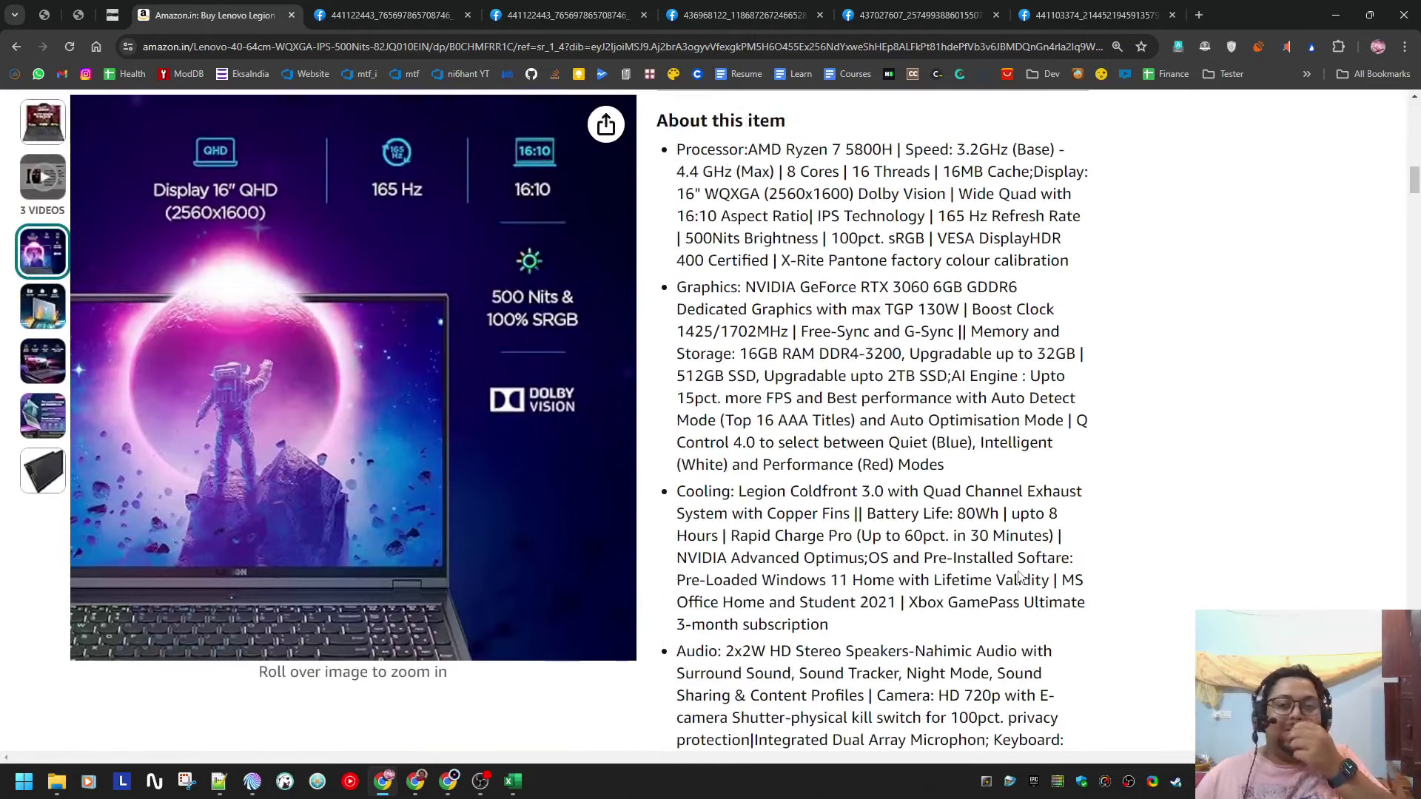
scroll(1020, 580, up, 6)
scroll(1020, 580, up, 10)
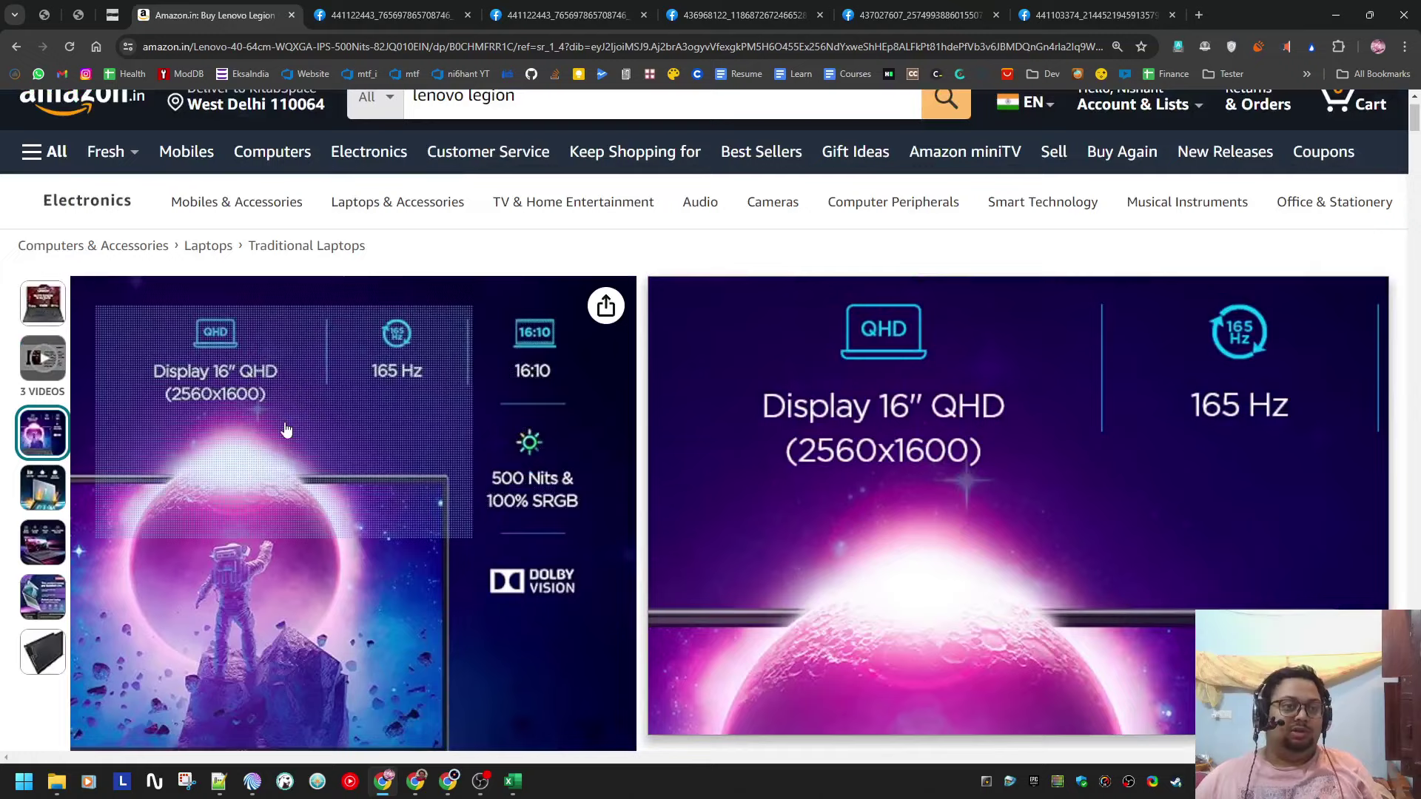
mouse_move(45, 485)
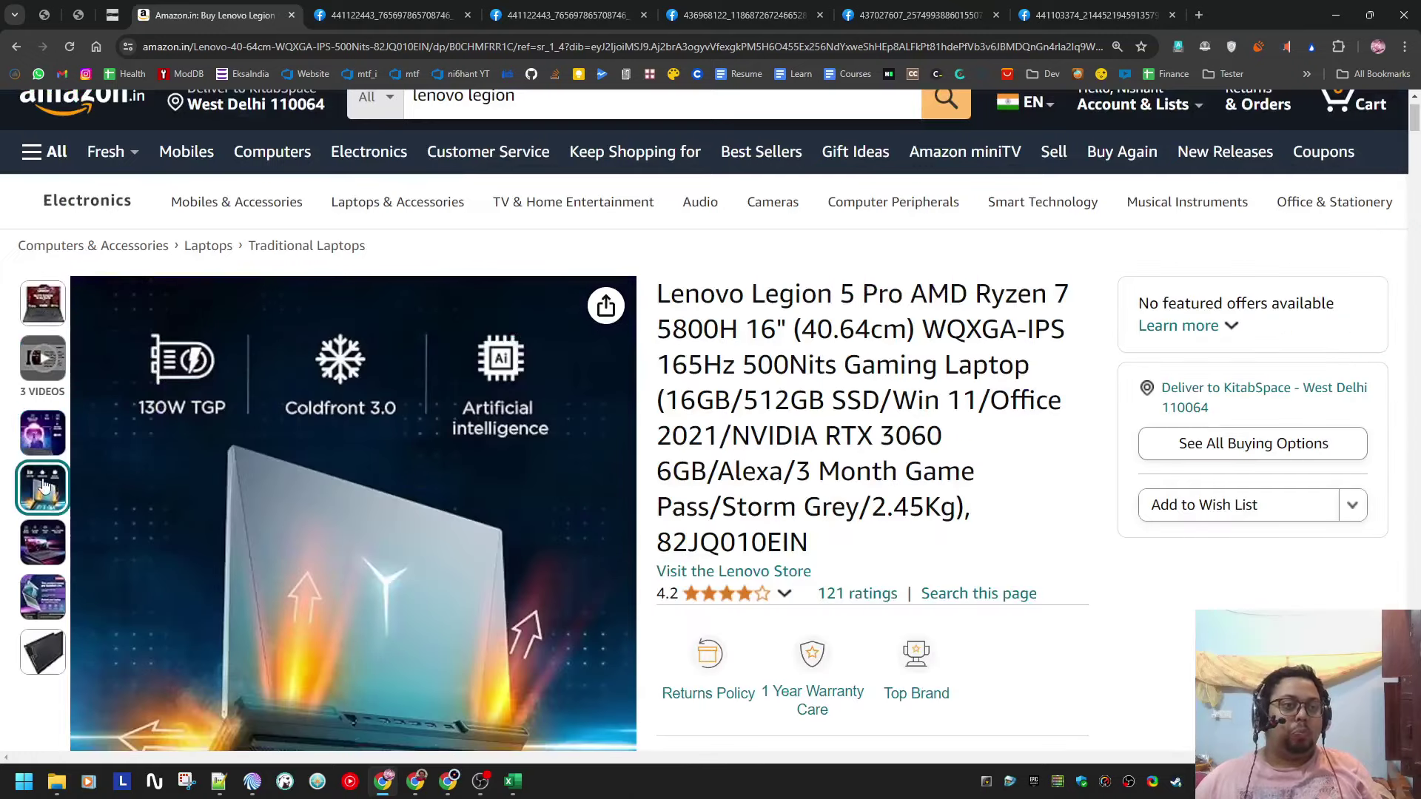
scroll(523, 512, down, 15)
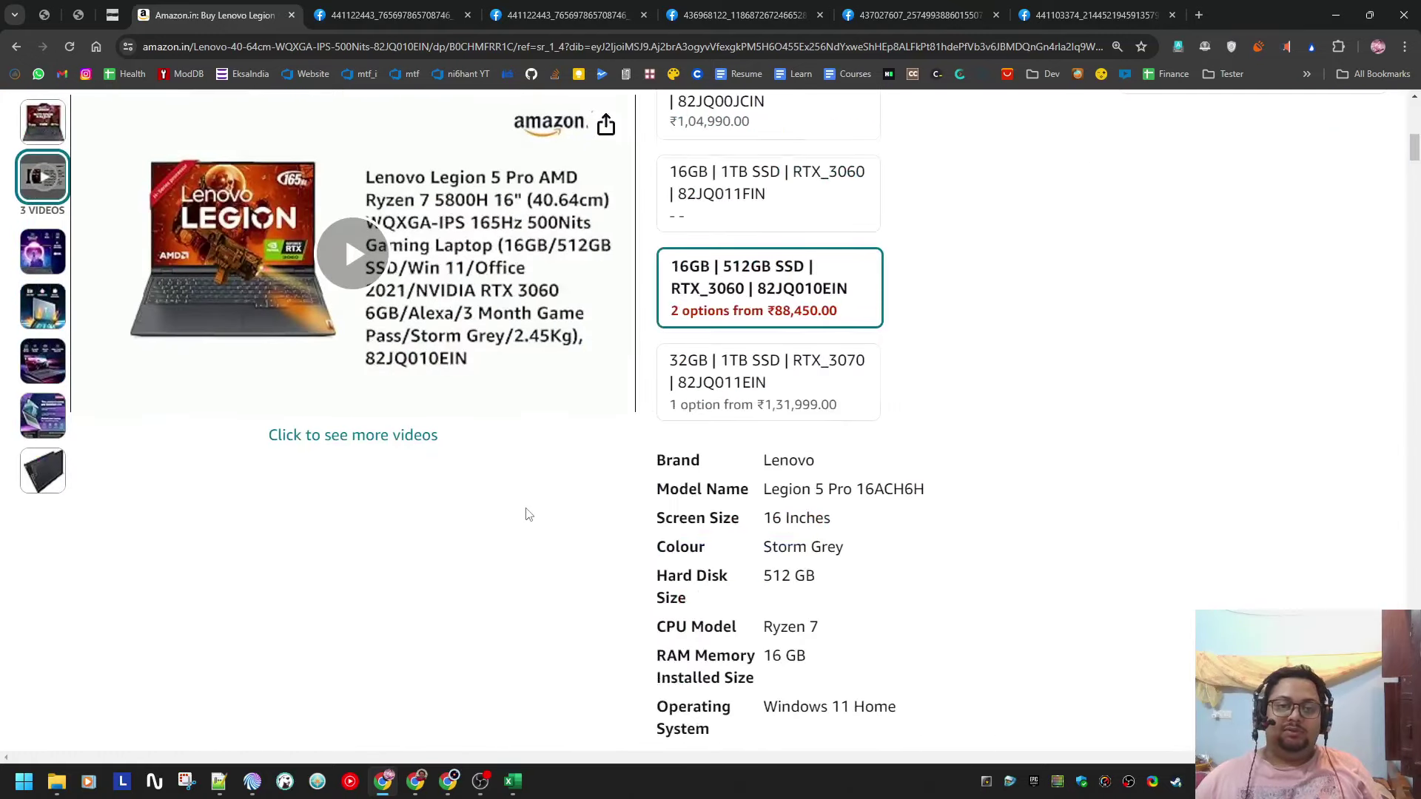
scroll(530, 517, down, 10)
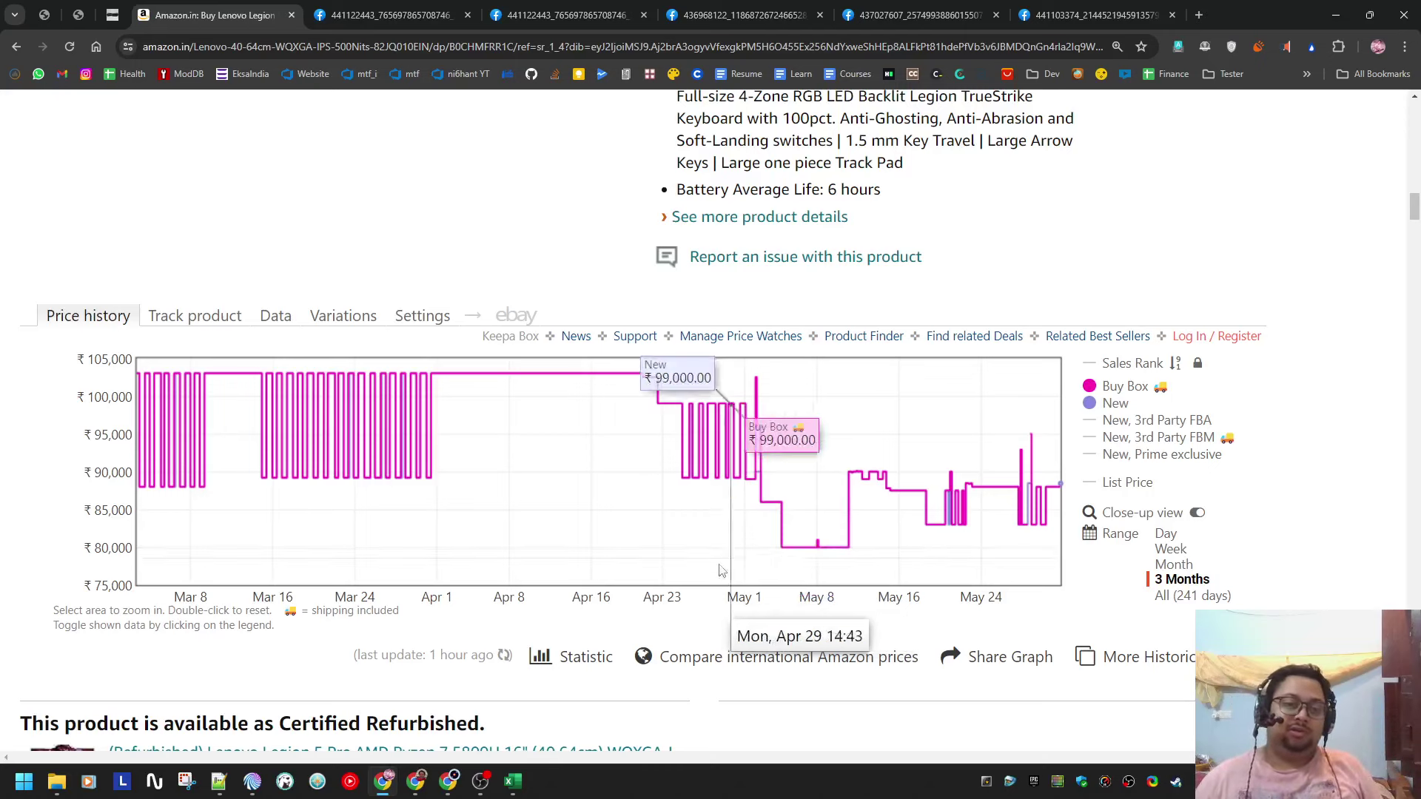
Step: Switch to the other browser window and search the ni6hant.com videos list for 5800h%3060
click(416, 781)
click(50, 9)
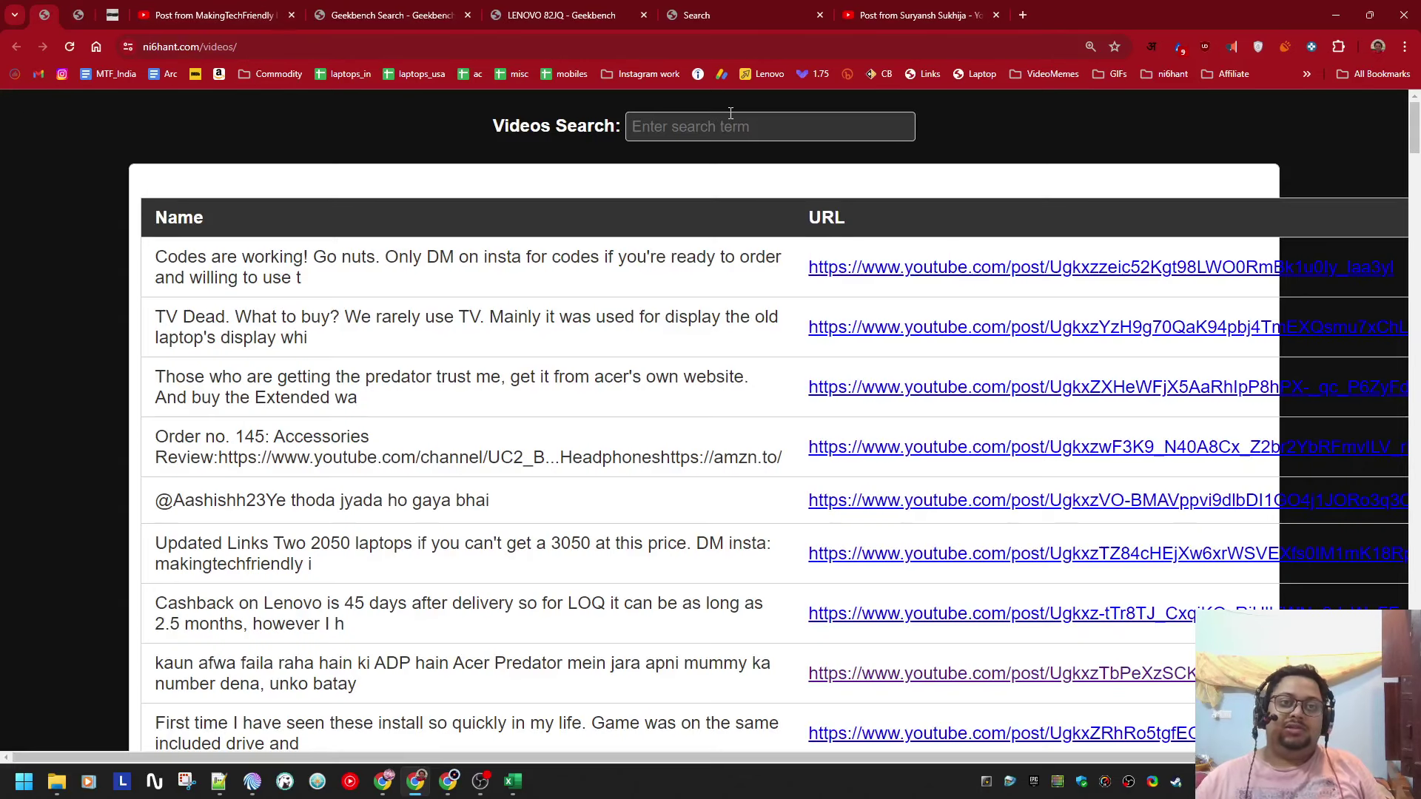
click(730, 116)
text(5800h%)
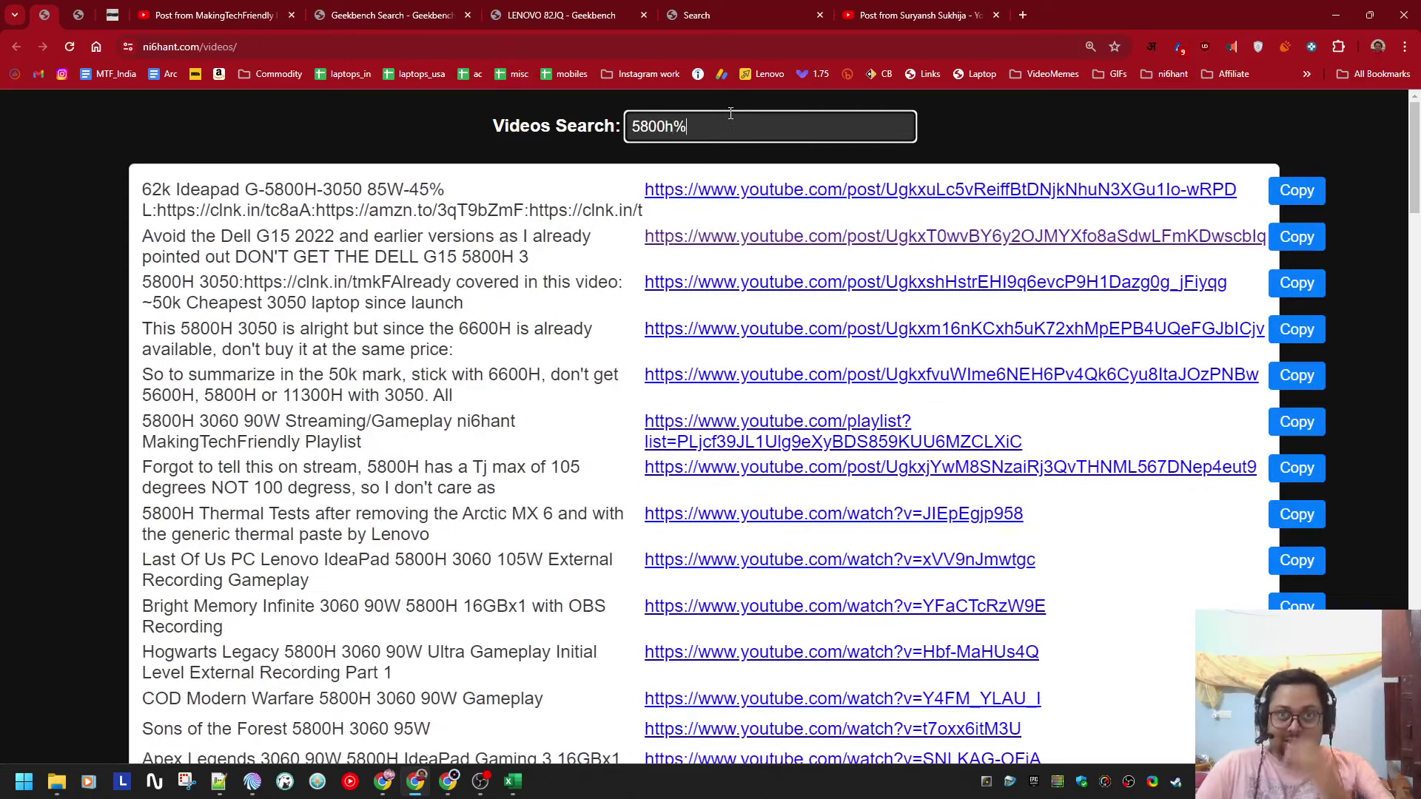
text(3060)
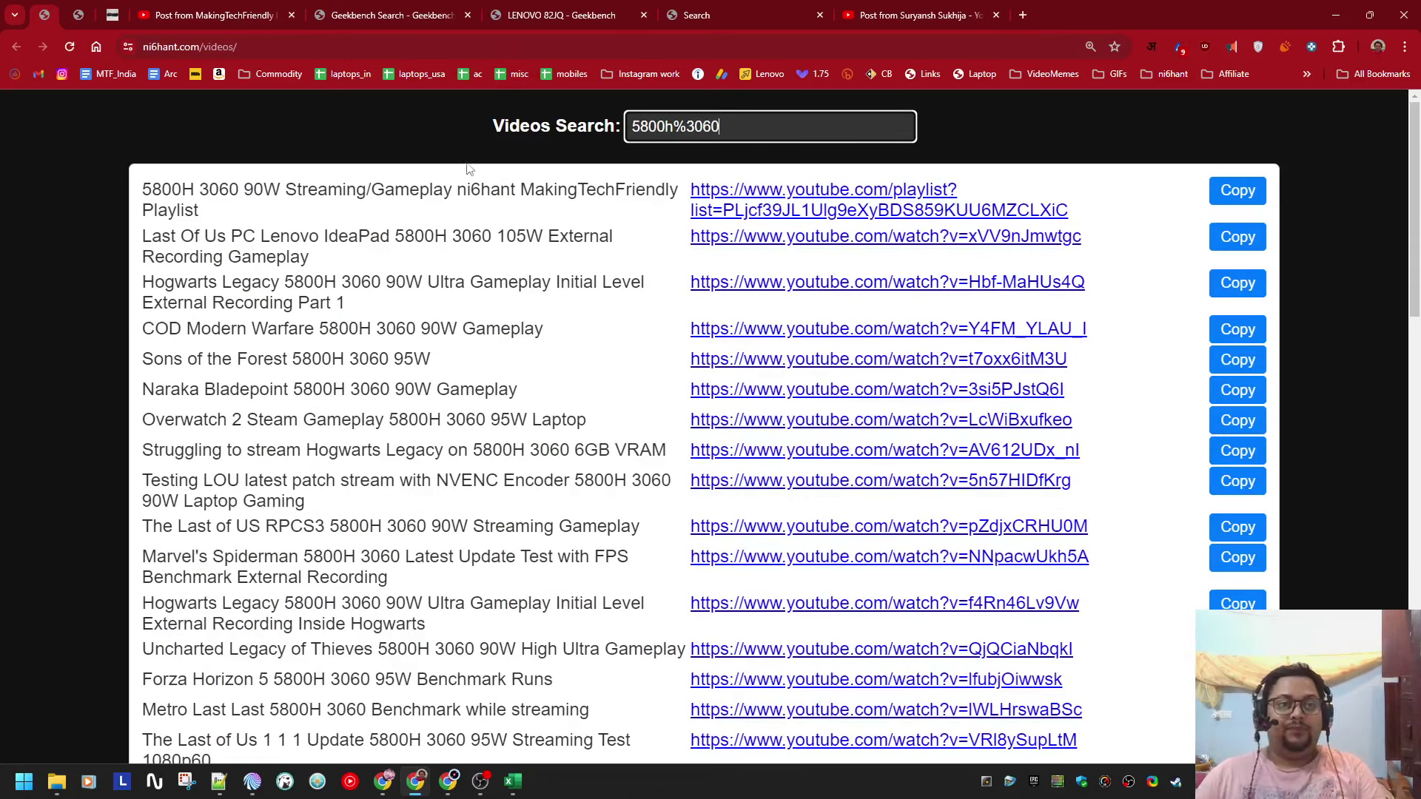
Step: Look through the filtered video results for an entry containing "unboxing", and leave the videos list
scroll(355, 407, down, 3)
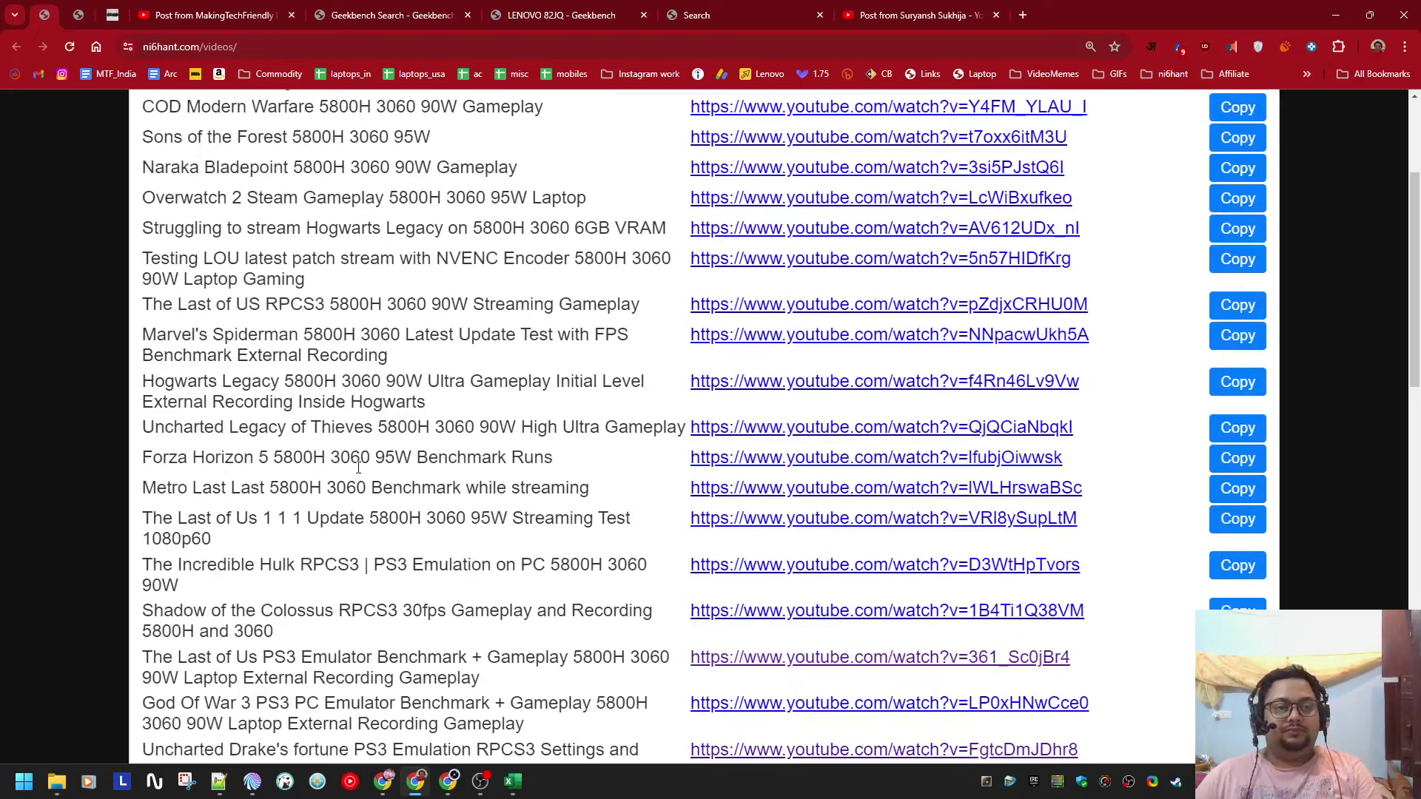
key(ctrl+f)
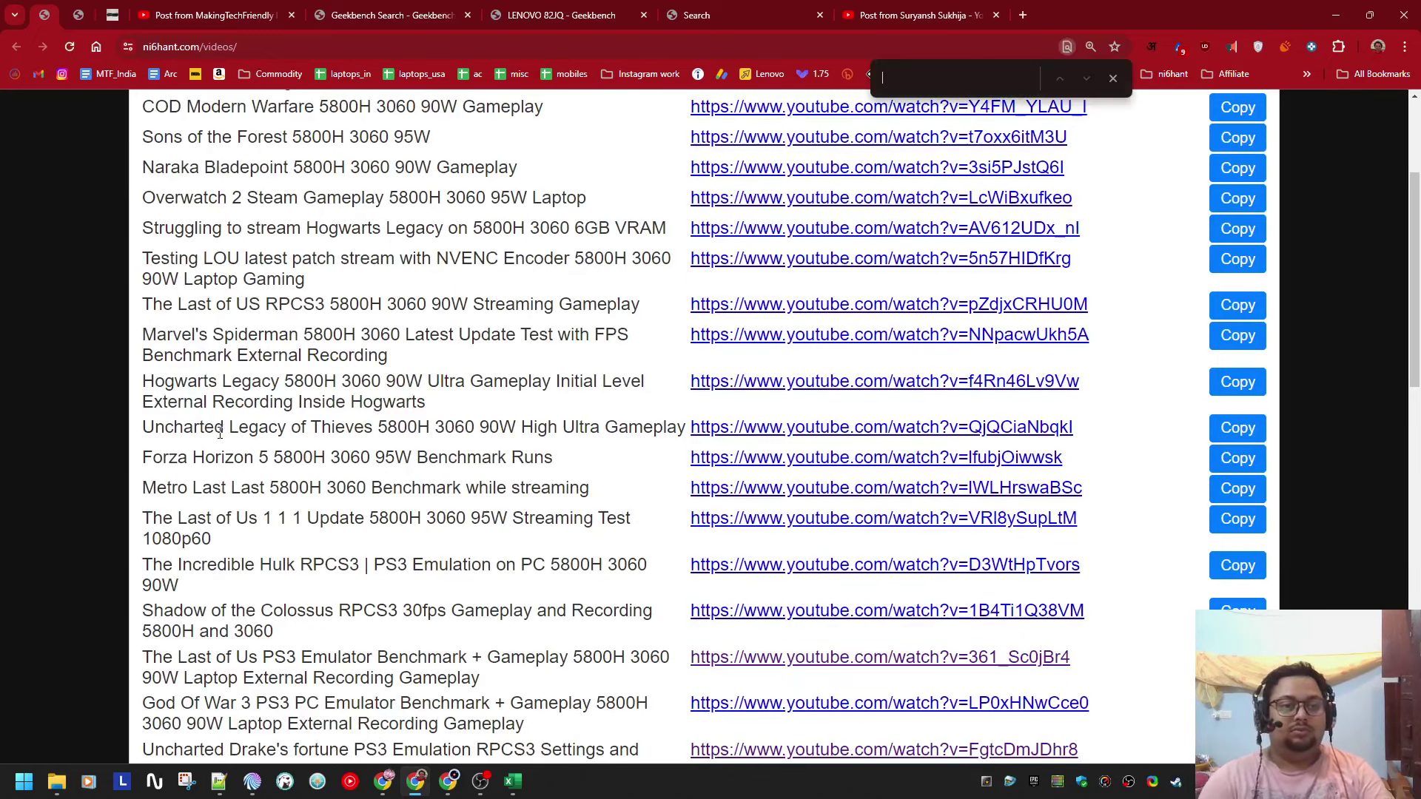
scroll(220, 432, down, 5)
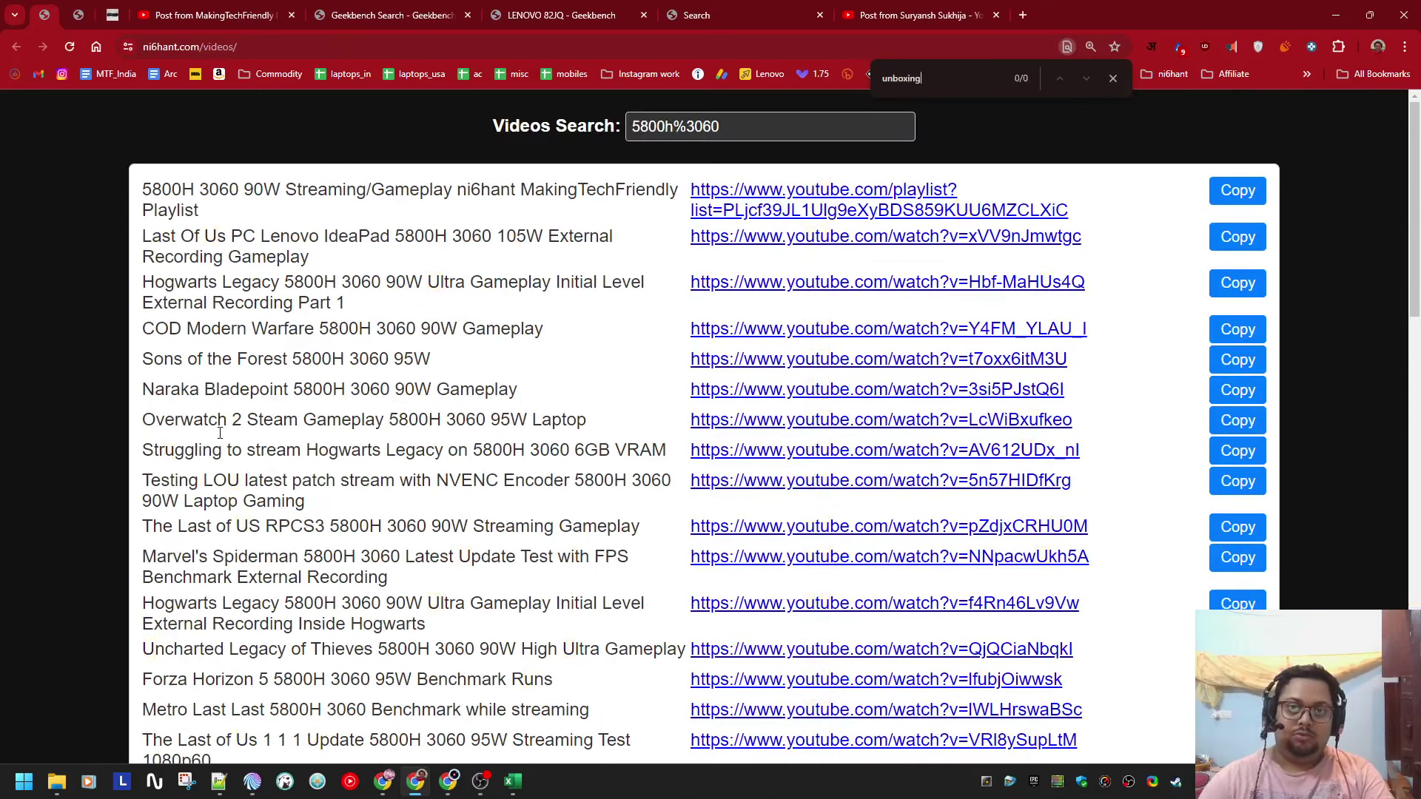
key(ctrl+a)
triple_click(743, 126)
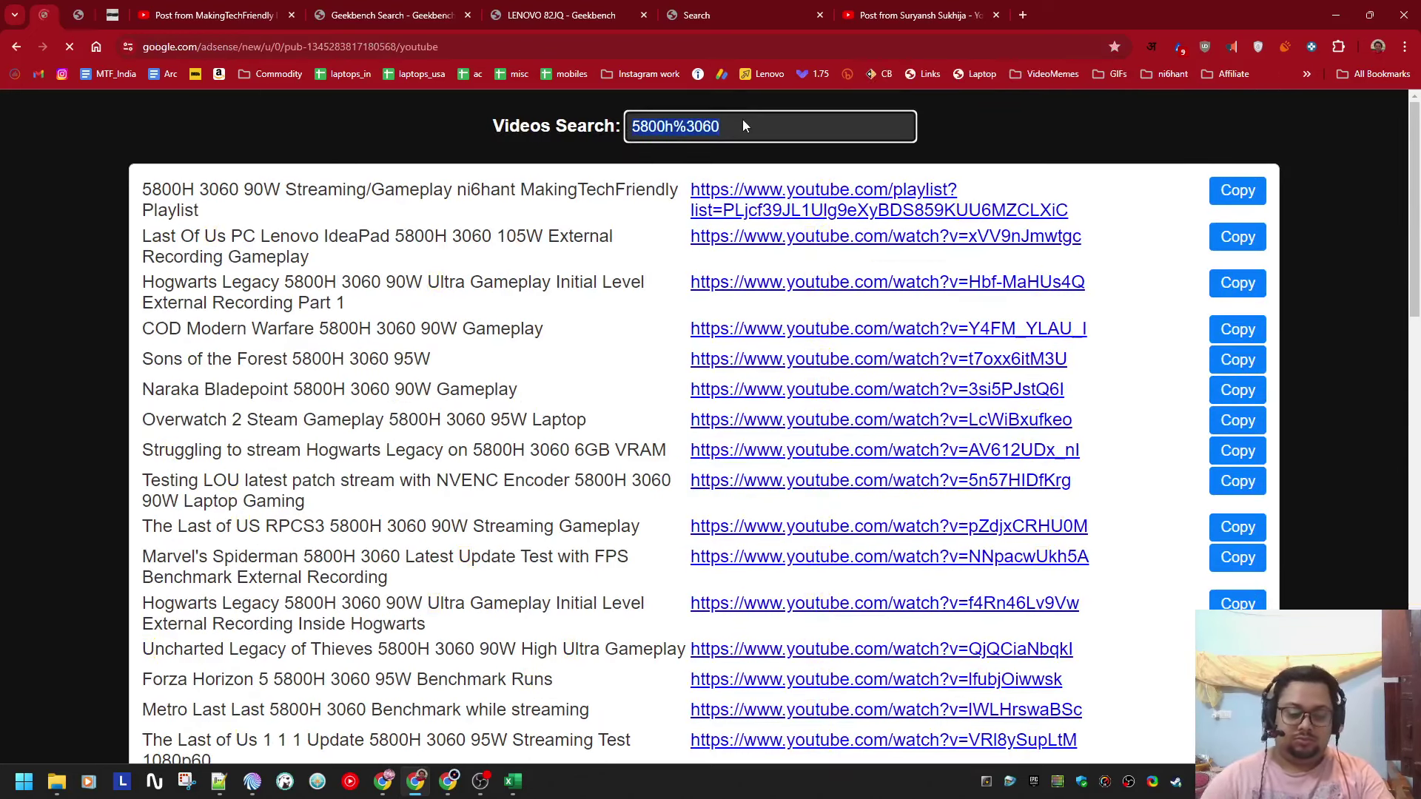
key(alt+Home)
Step: Open youtube.com in a new browser tab and close the AdSense tab
click(931, 7)
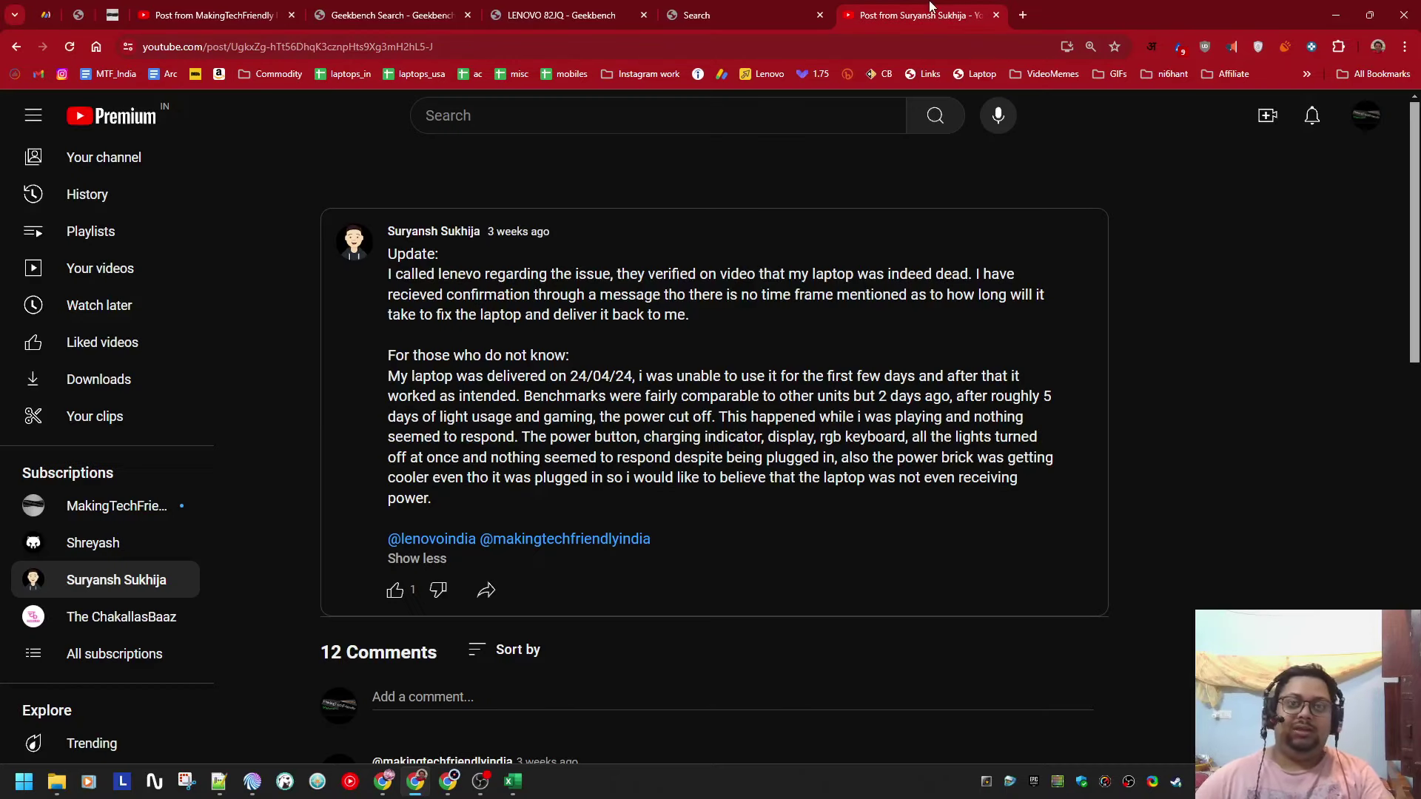
click(1023, 15)
text(yu)
key(Return)
click(992, 46)
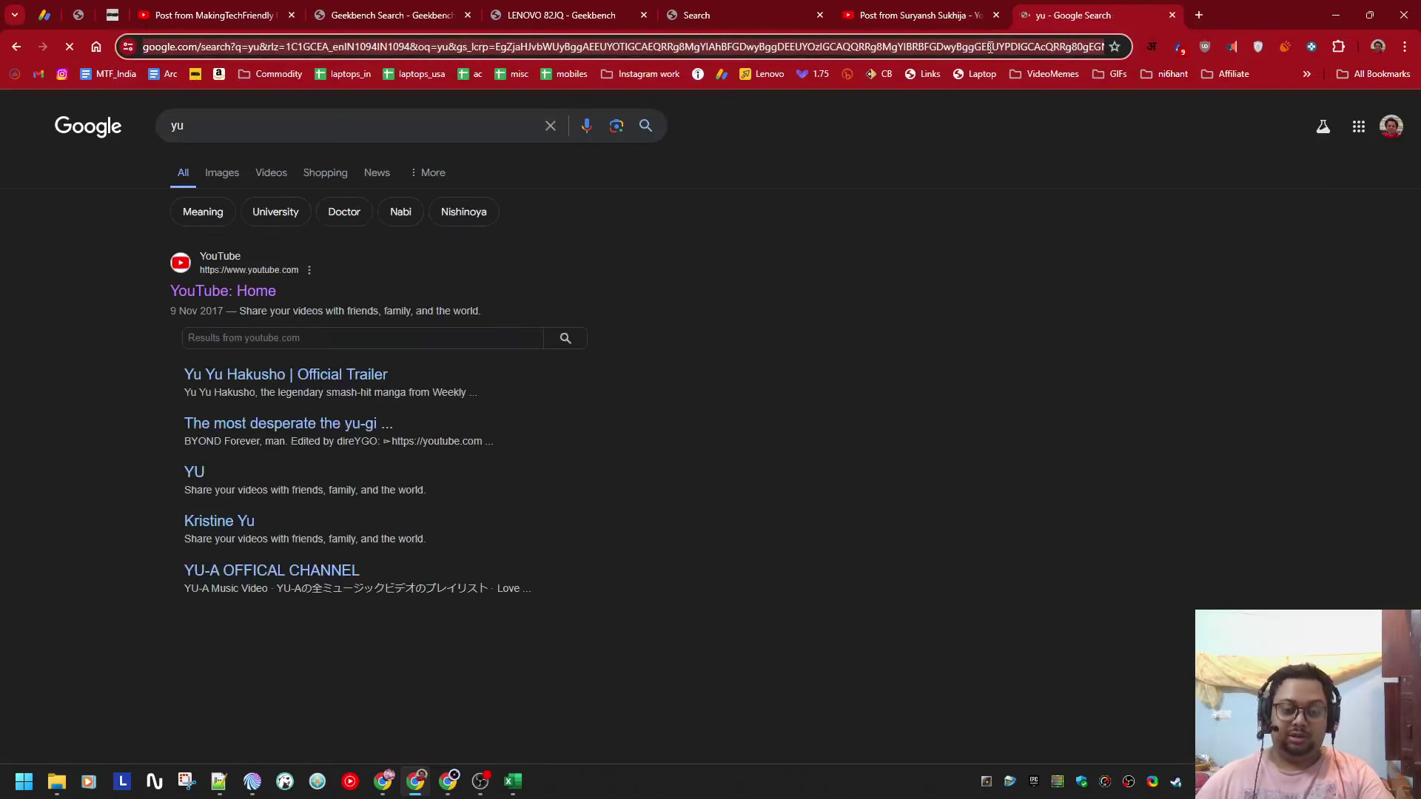
text(youtube.com)
key(Return)
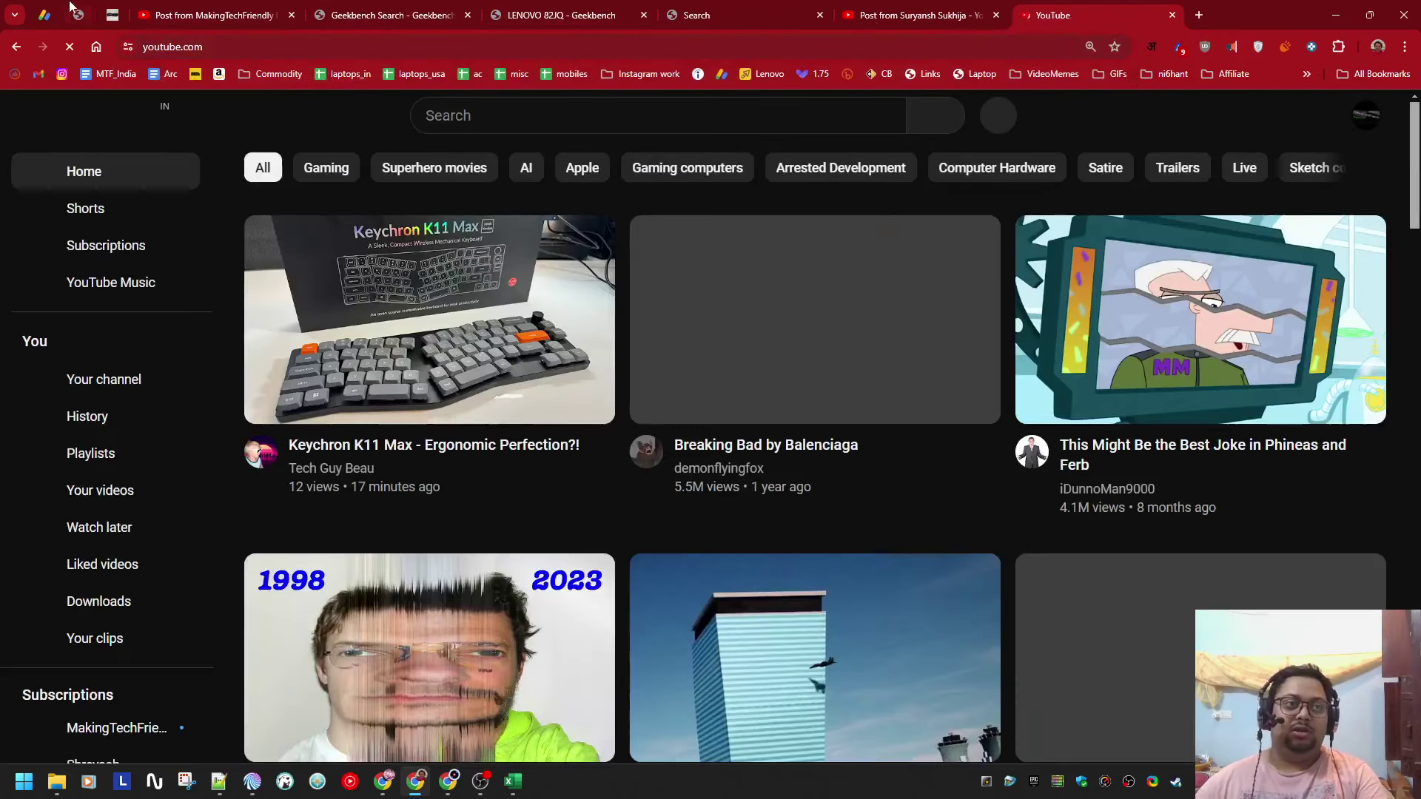
right_click(46, 15)
click(119, 239)
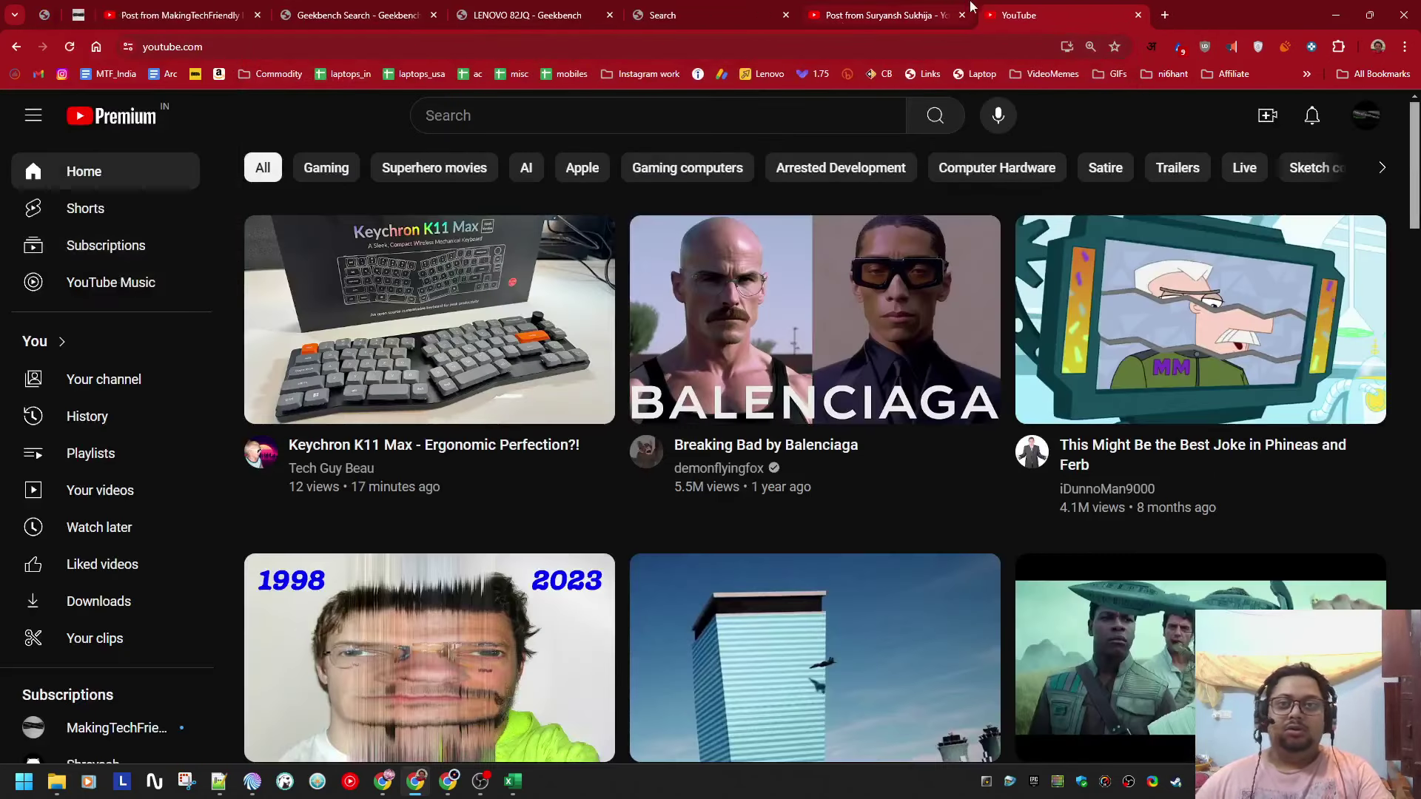
Step: Open the MakingTechFriendly India channel, search its videos for "ideapad unboxing" and look over the results
click(1366, 116)
click(1188, 170)
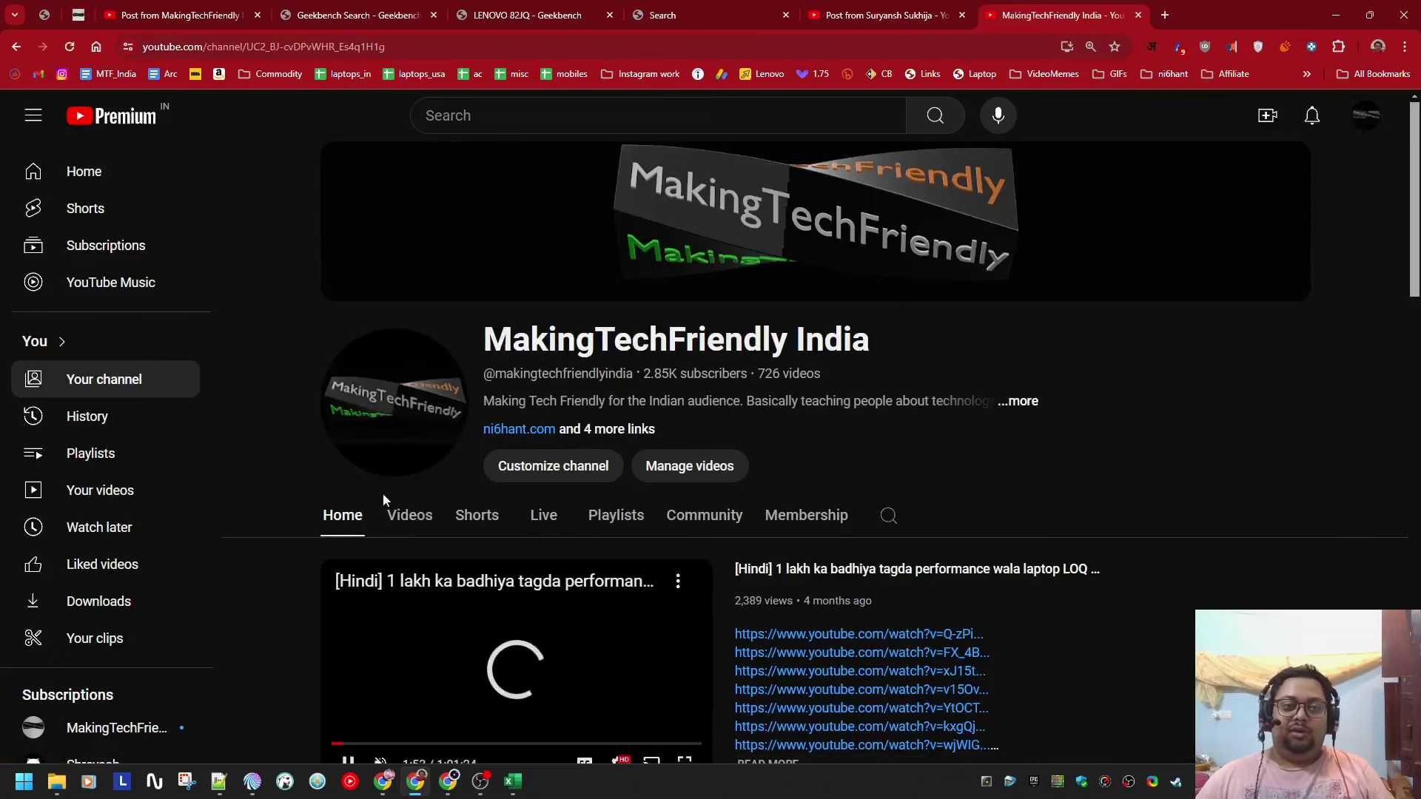
click(410, 515)
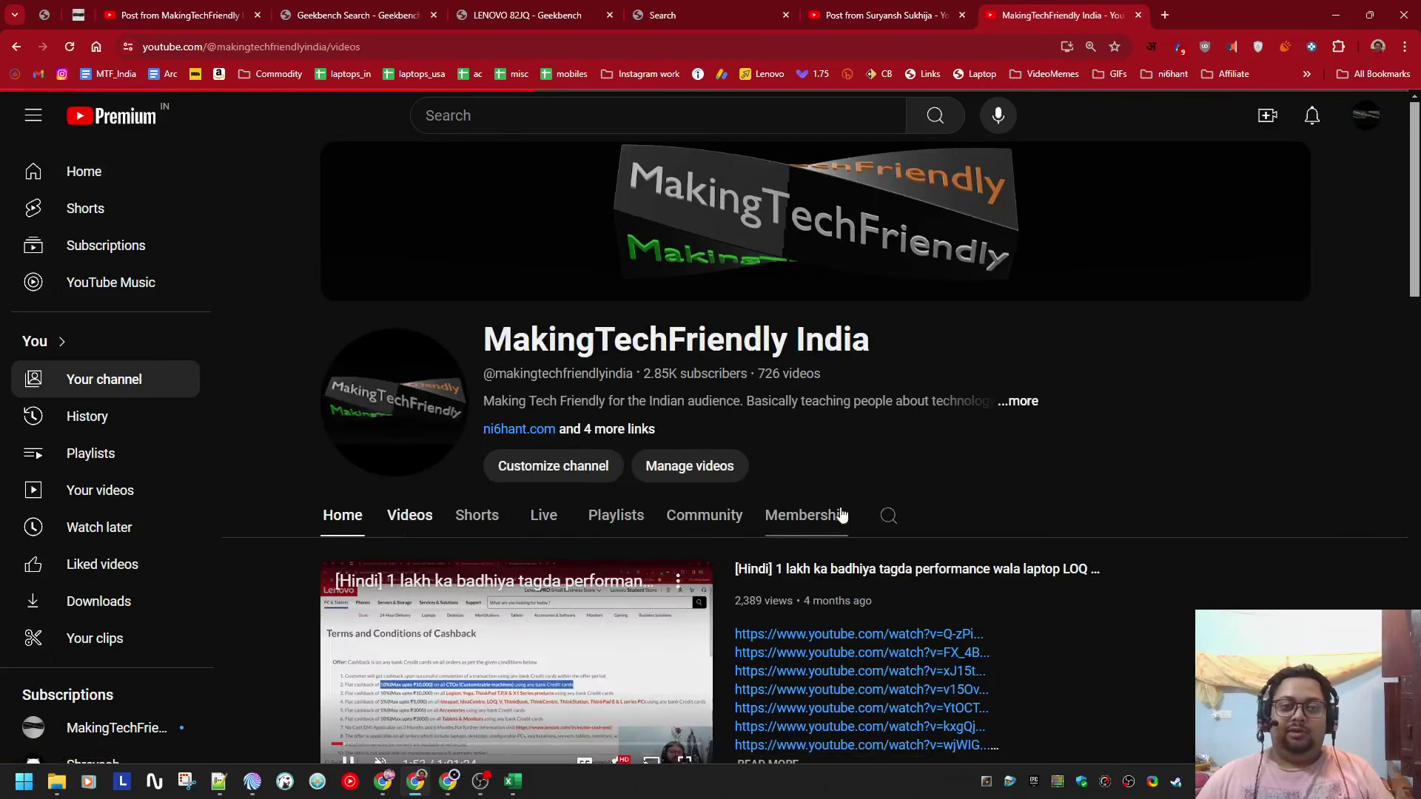
click(886, 522)
text(id)
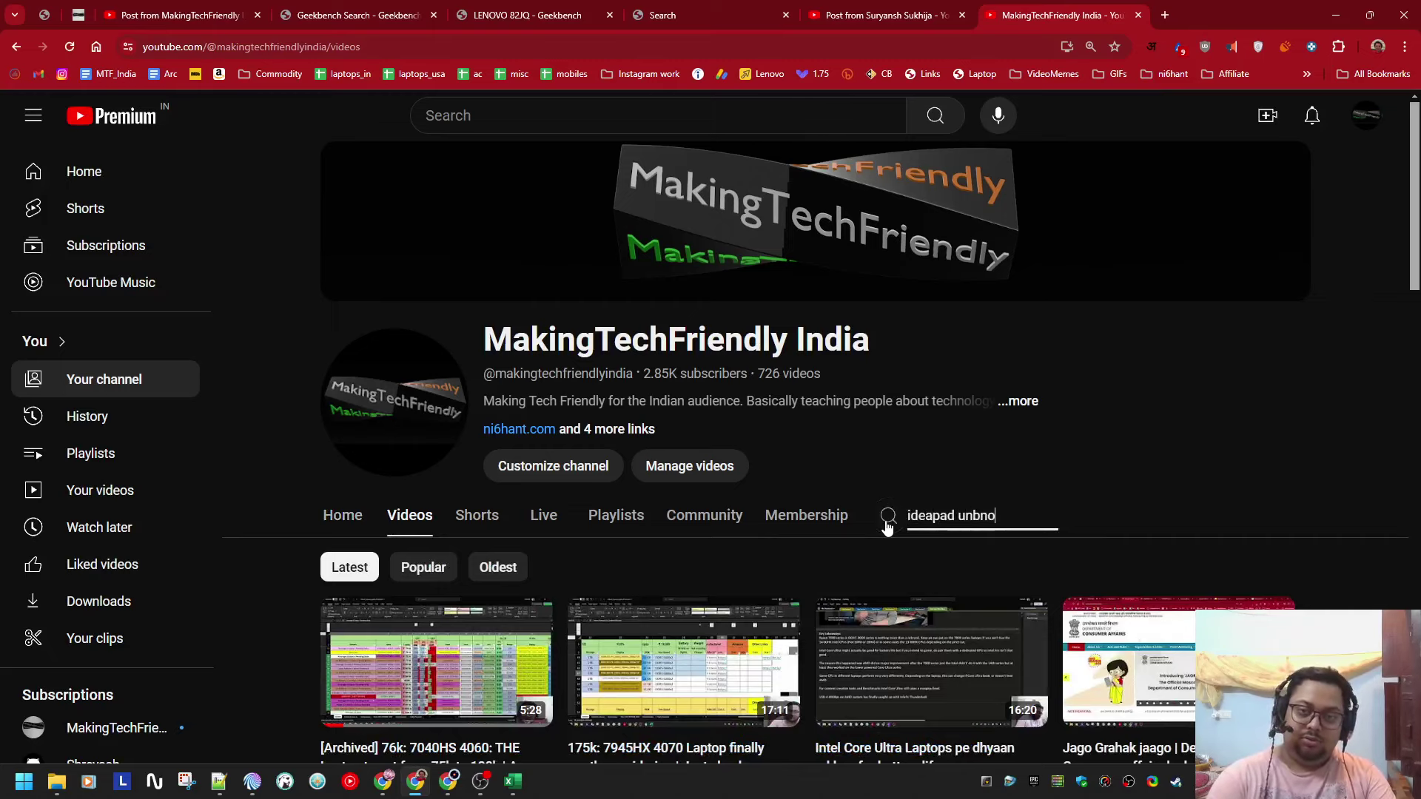
text(eapad unboxing)
key(Return)
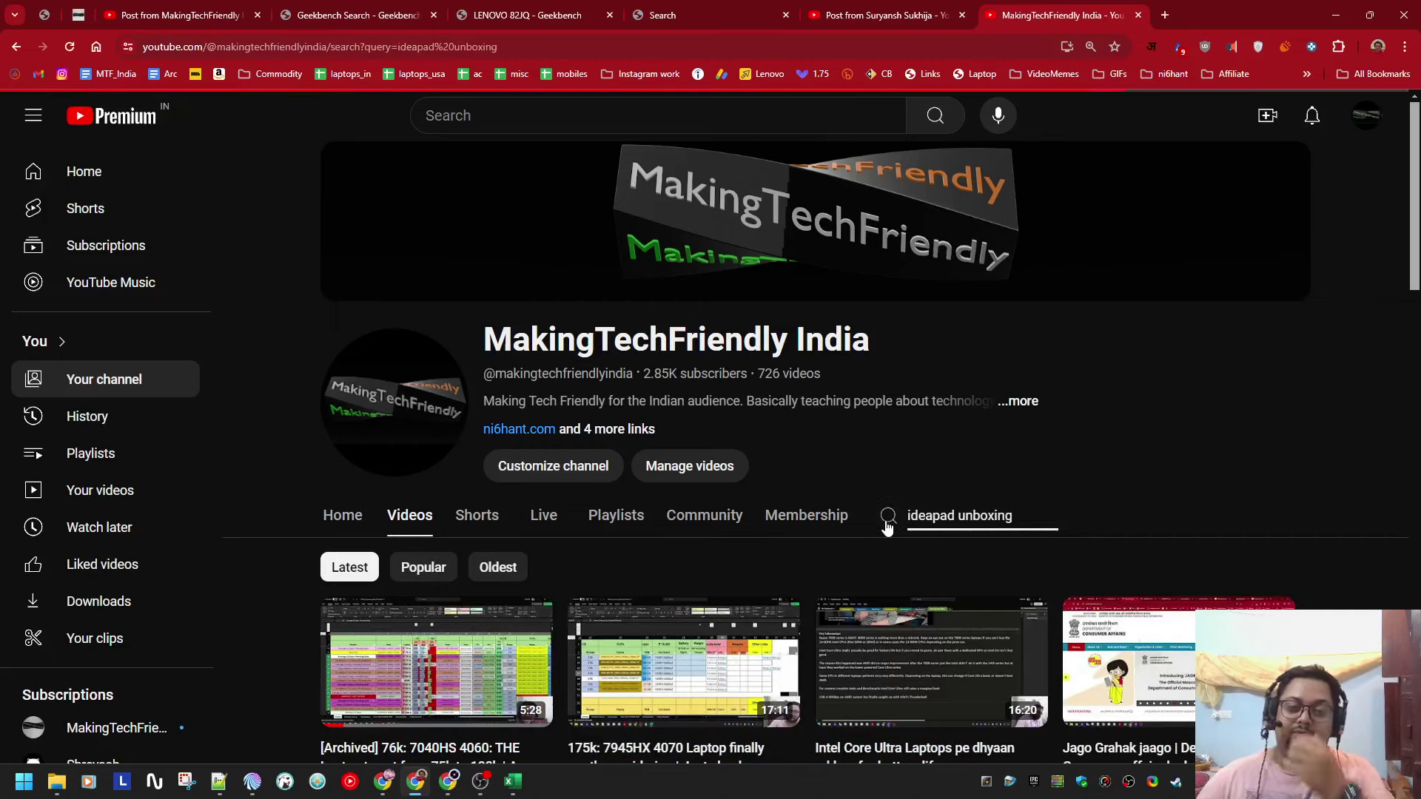
scroll(592, 414, down, 3)
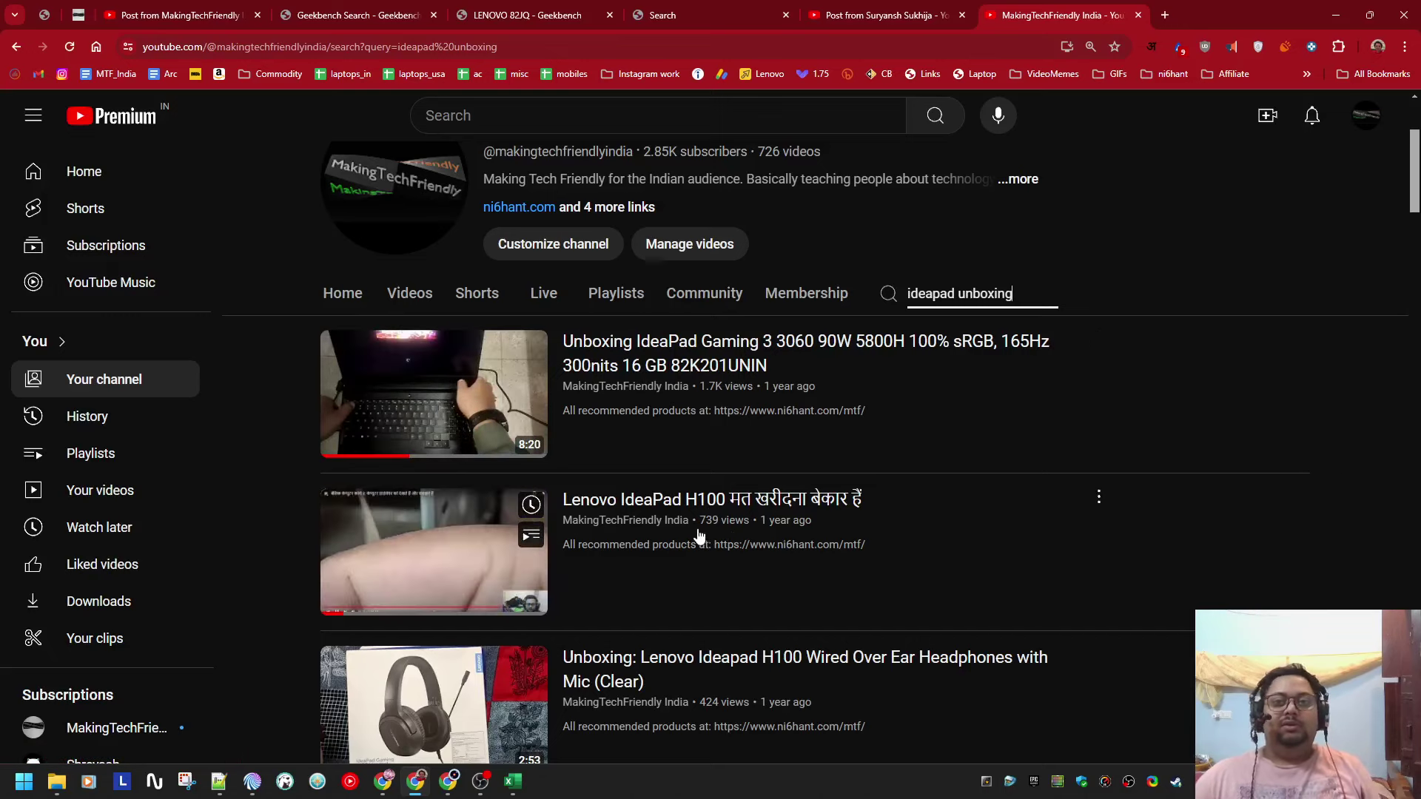
Step: Switch to the Lenovo laptop price workbook in Excel and review the recommended and not fully recommended laptops
mouse_move(513, 781)
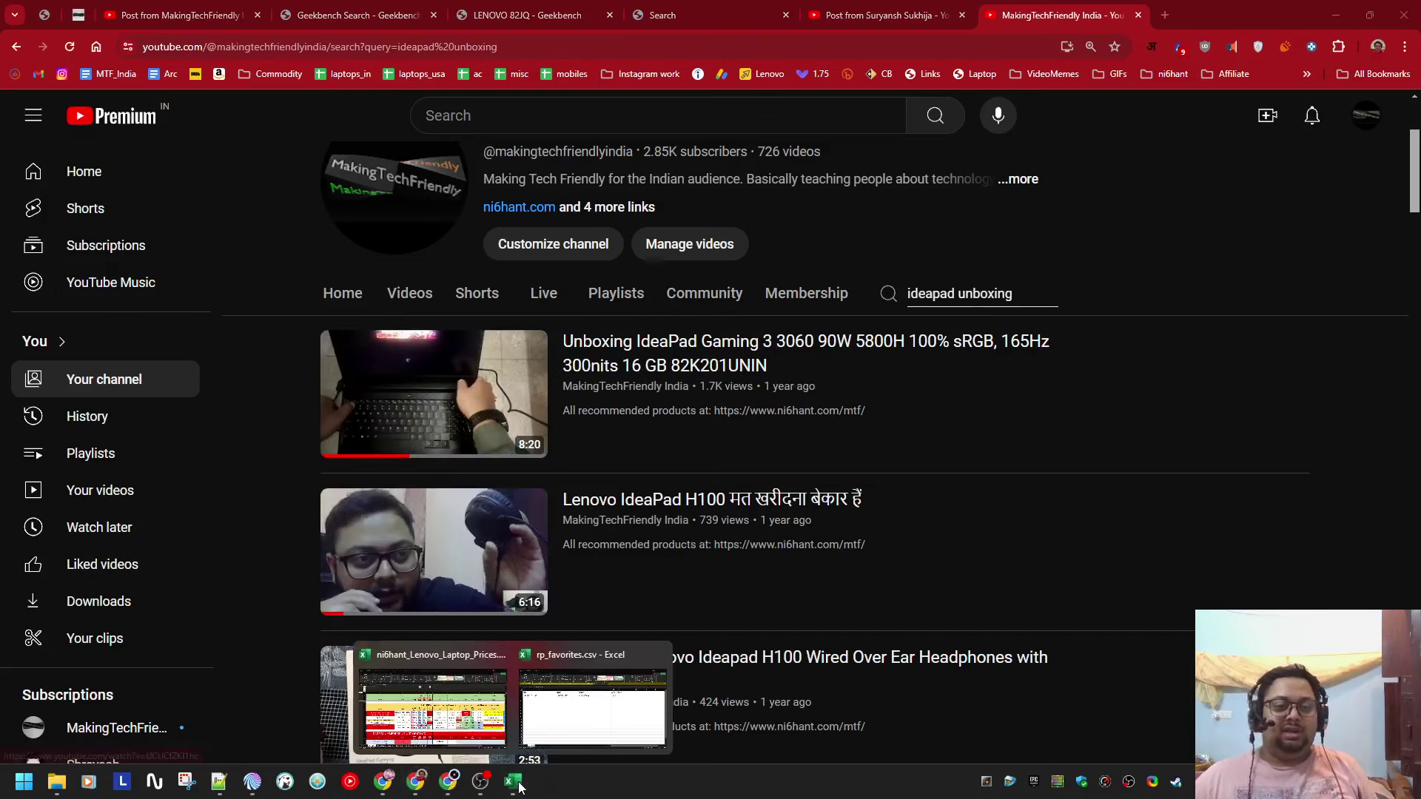
click(458, 717)
scroll(699, 566, up, 10)
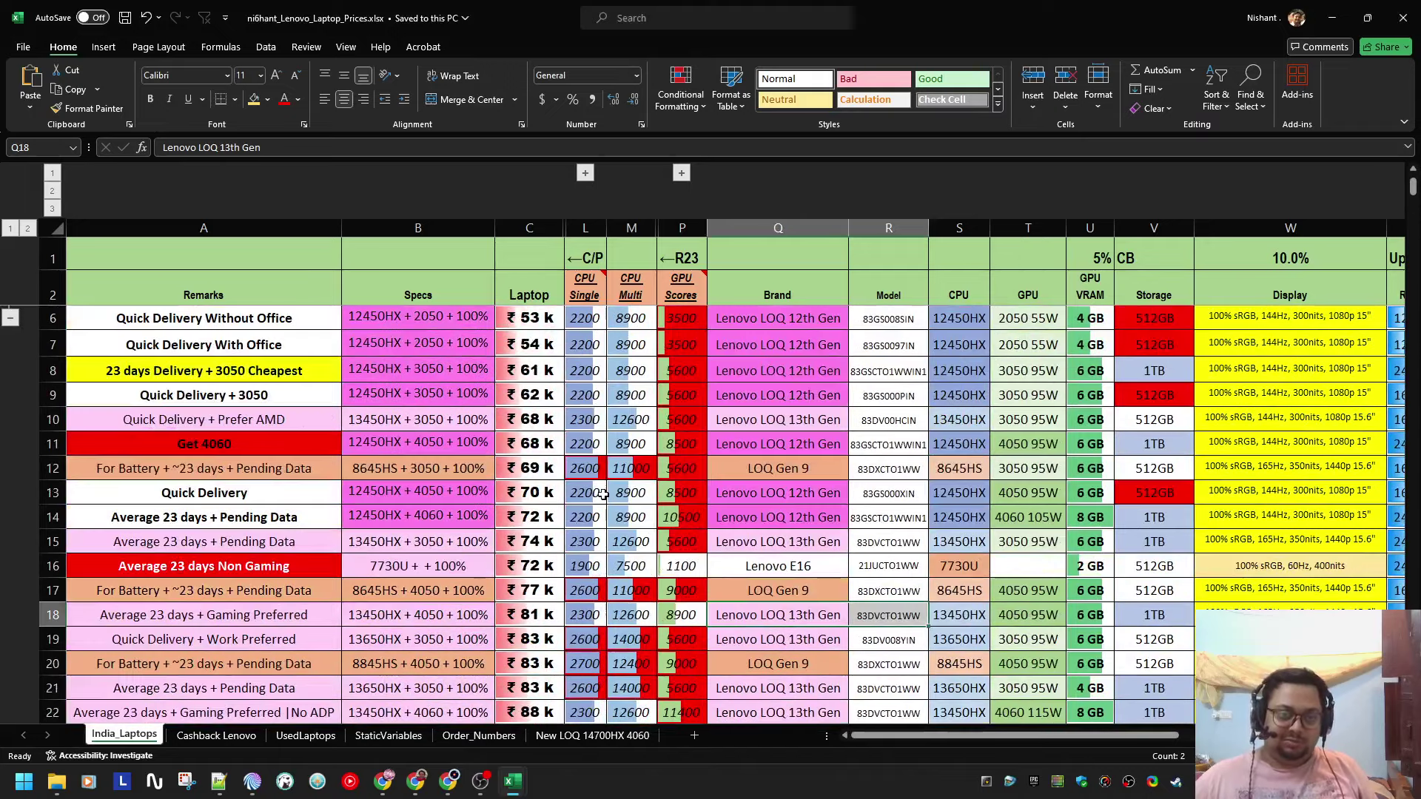
scroll(603, 494, up, 1)
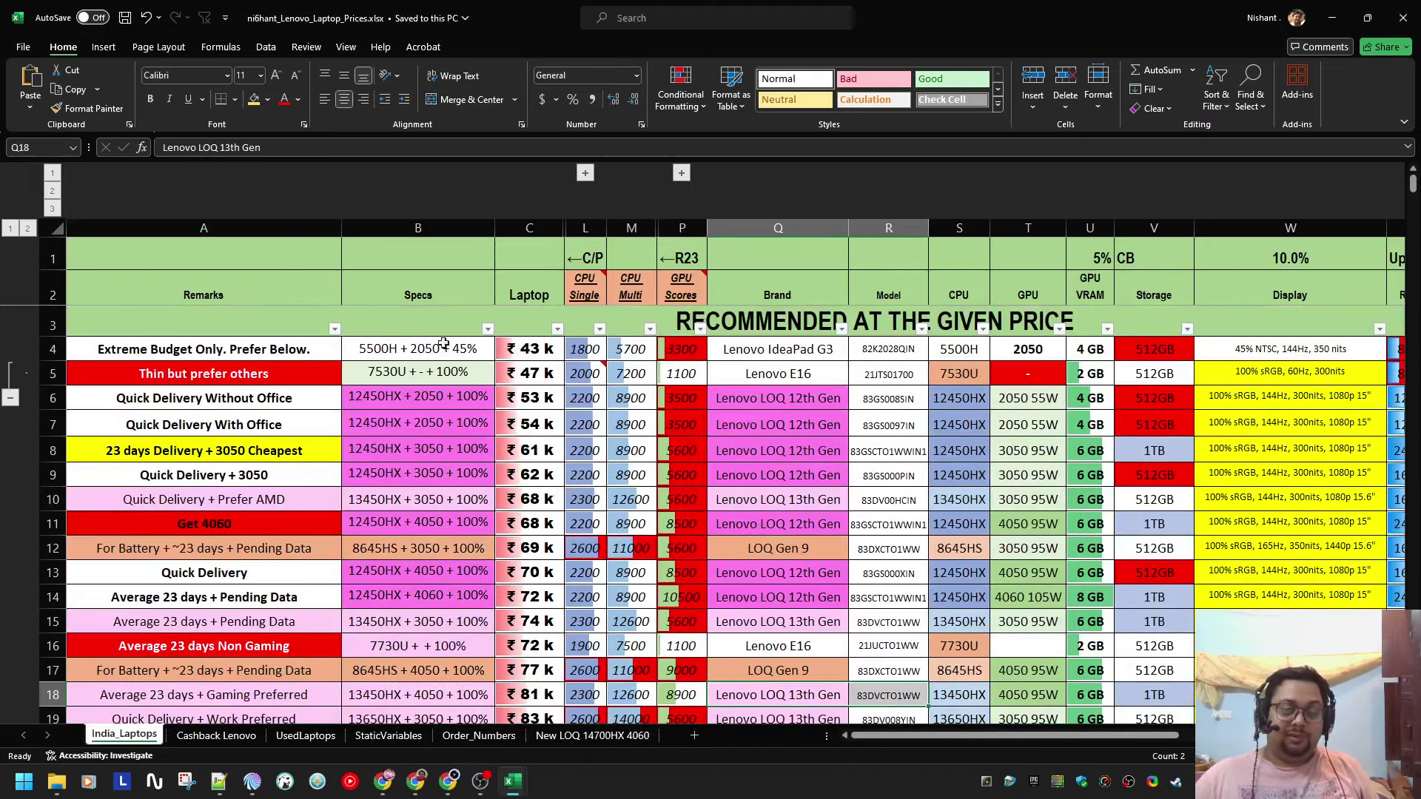
scroll(444, 457, down, 3)
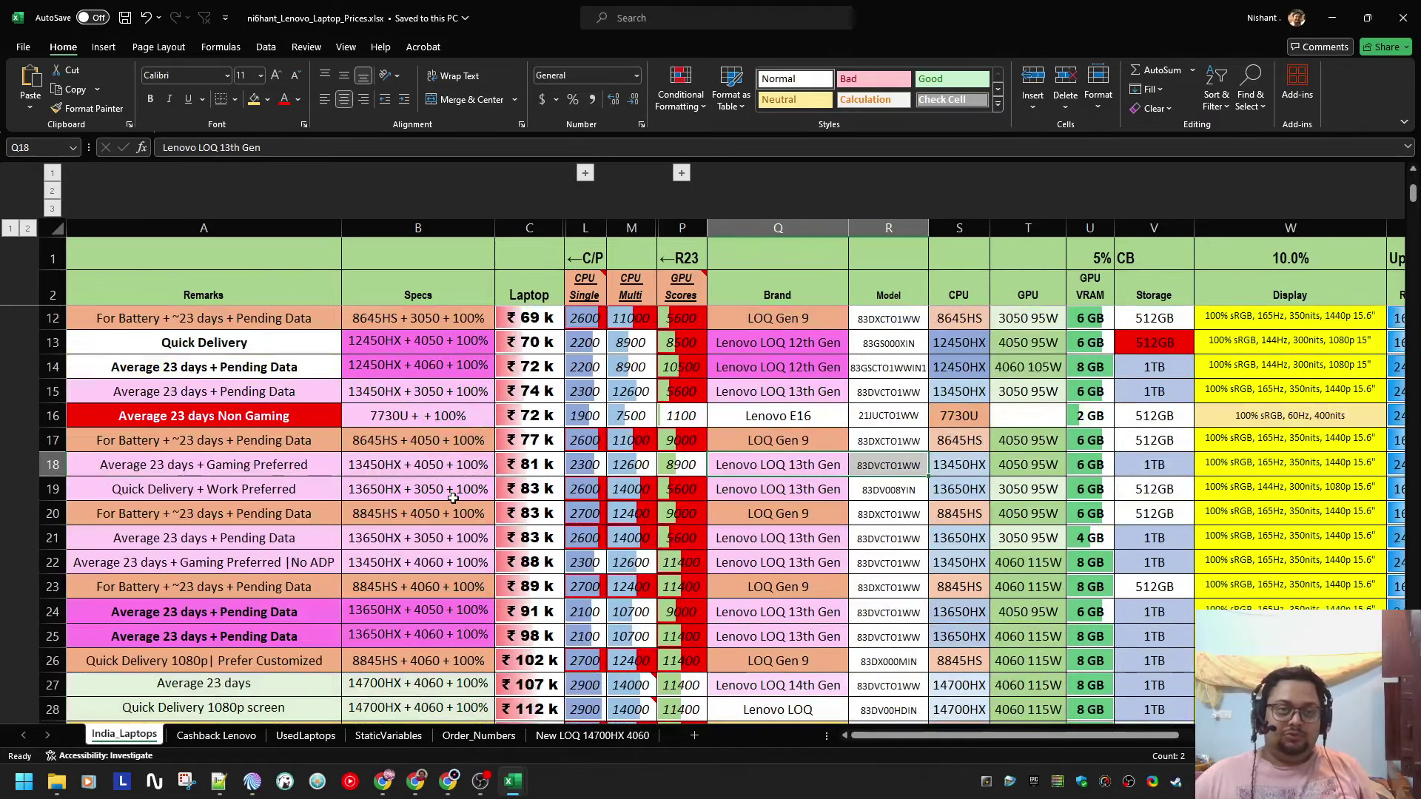
scroll(453, 497, down, 12)
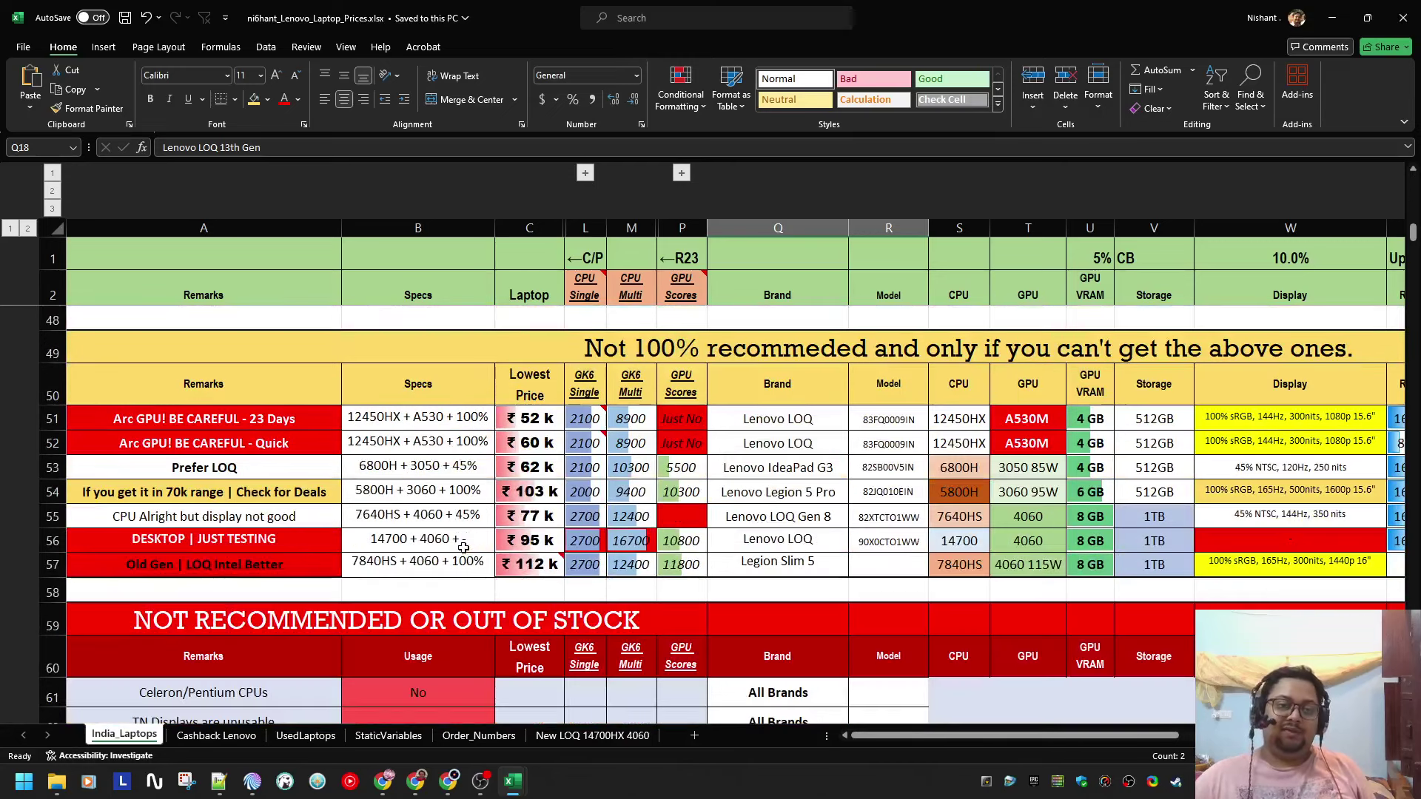
click(268, 519)
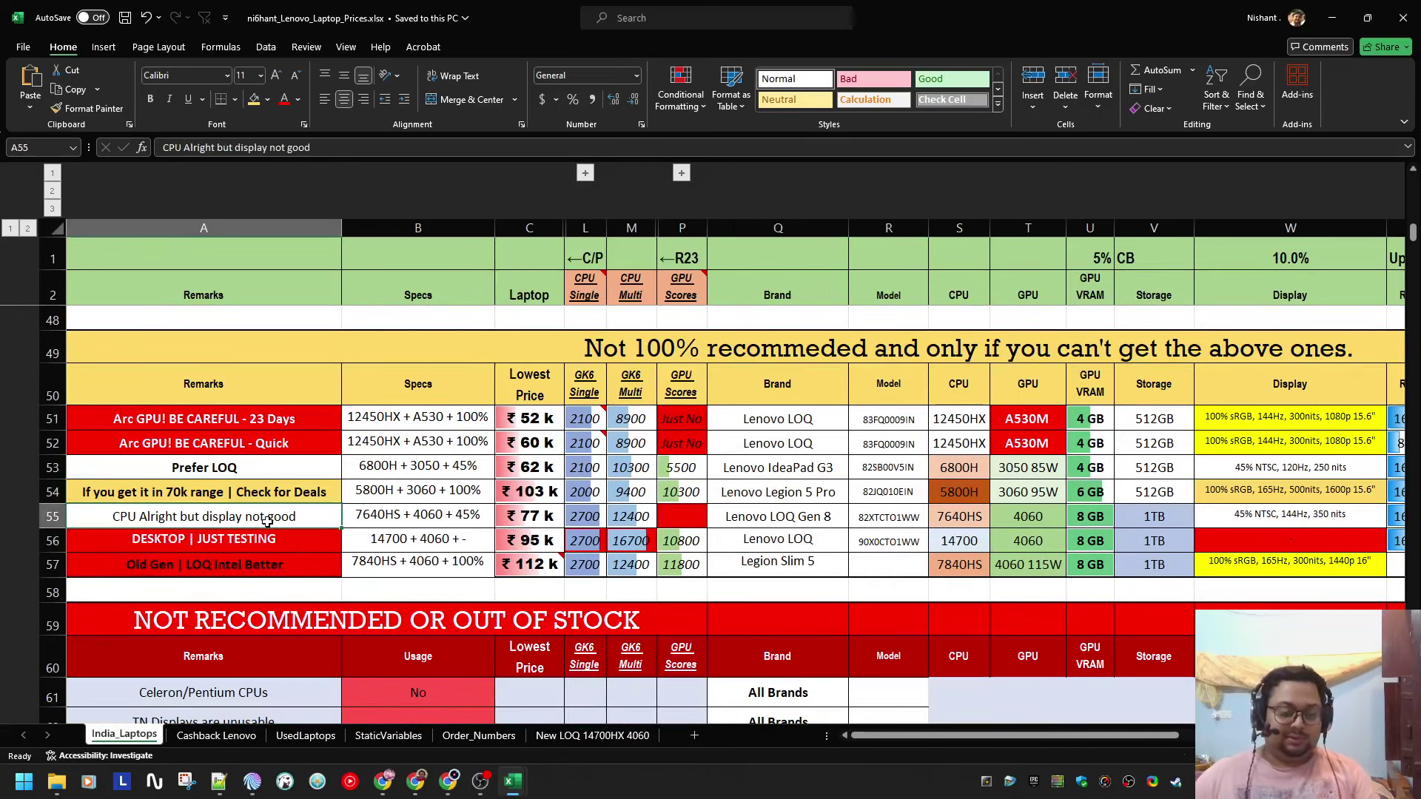
text(fUNIN)
key(Up)
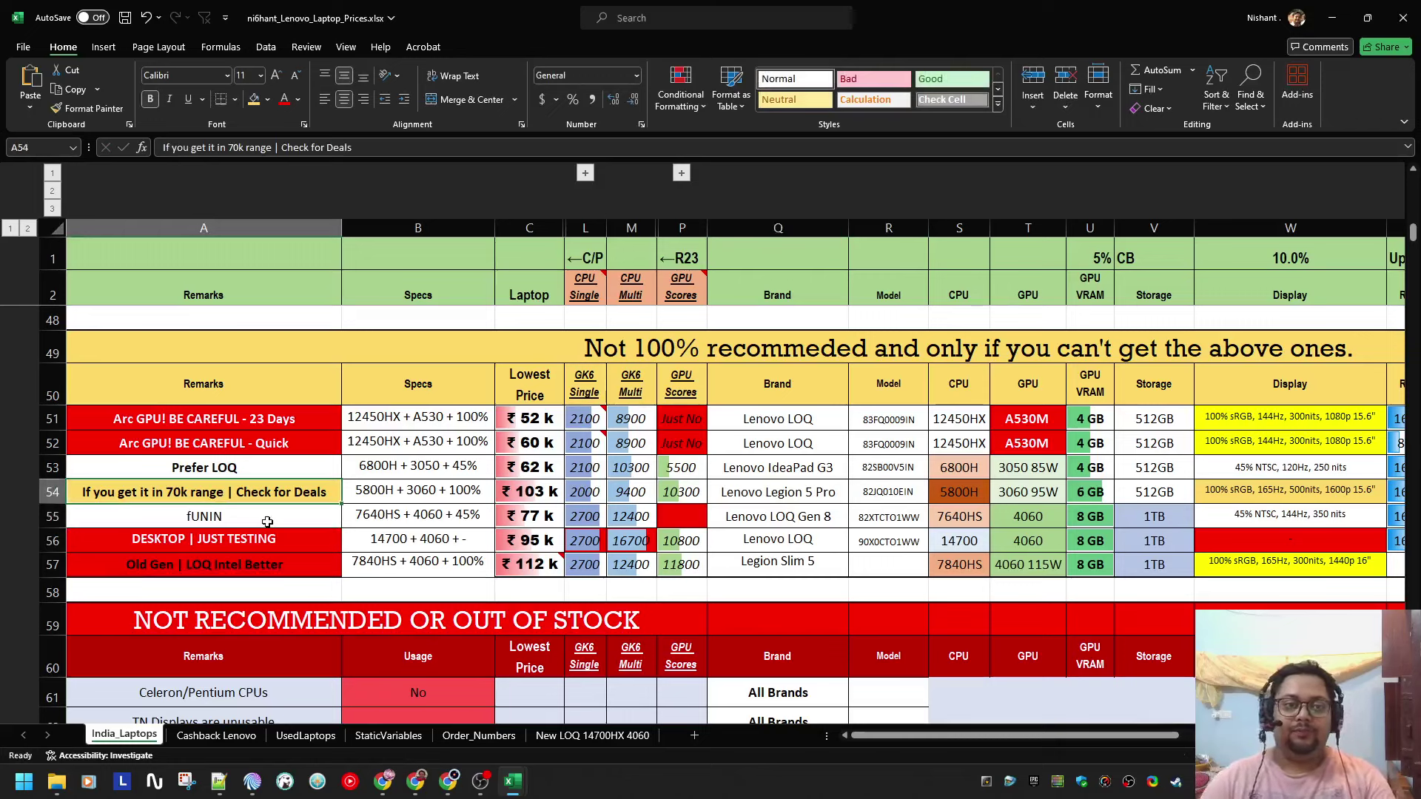
key(ctrl+f)
text(UNIN)
key(Return)
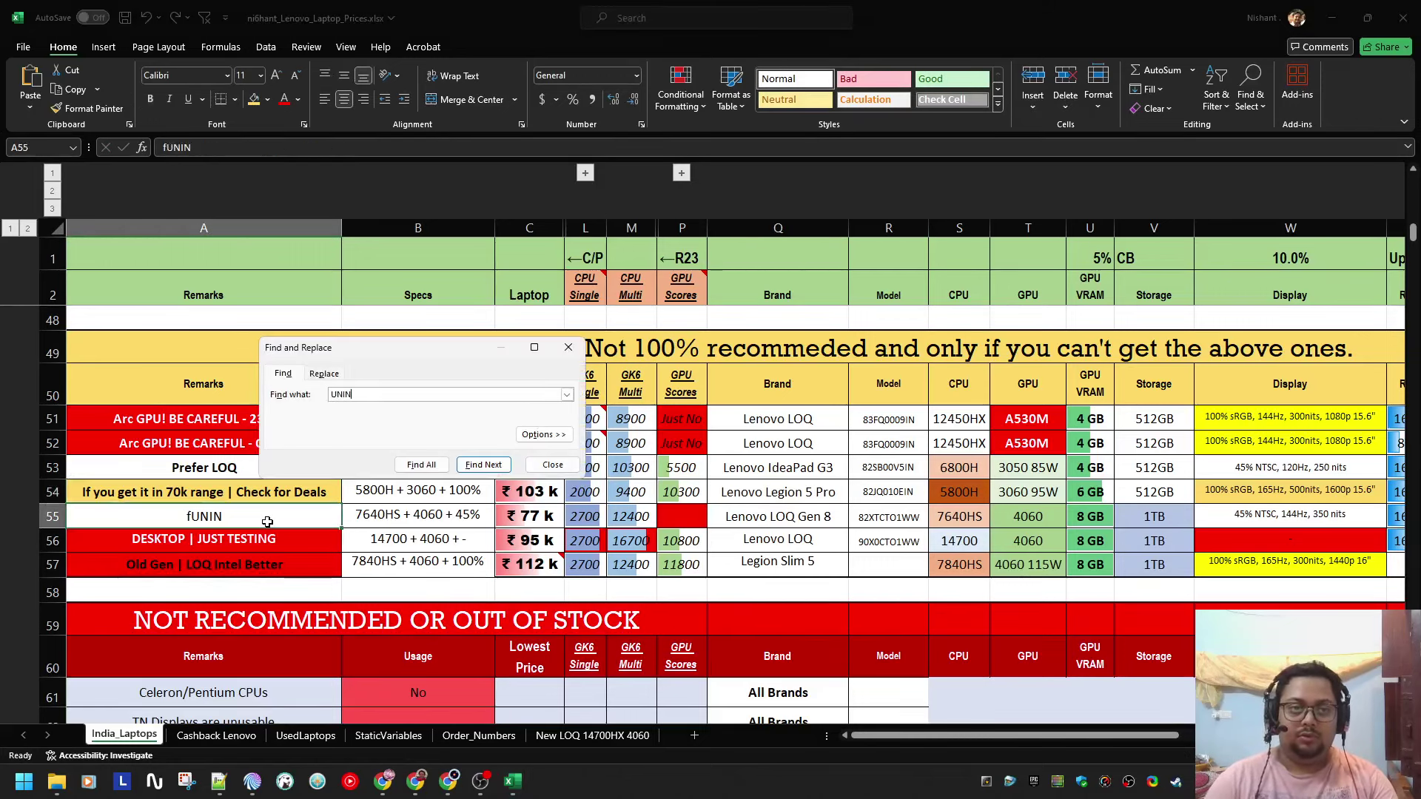
key(Escape)
key(ctrl+z)
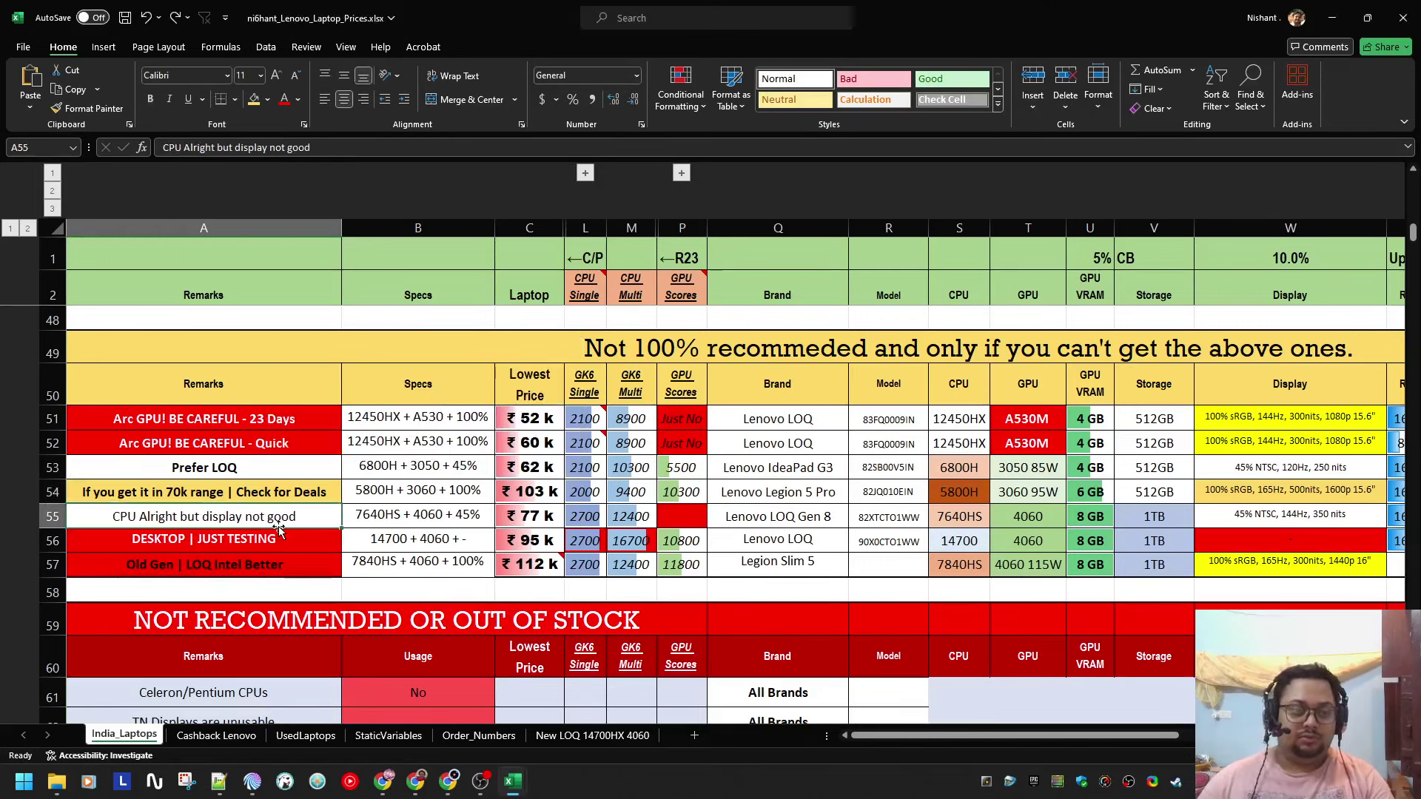
Step: Find the model containing "unin" in the price sheet, expanding the collapsed row group at the sheet's end to reveal it
key(ctrl+f)
text(unin)
key(Return)
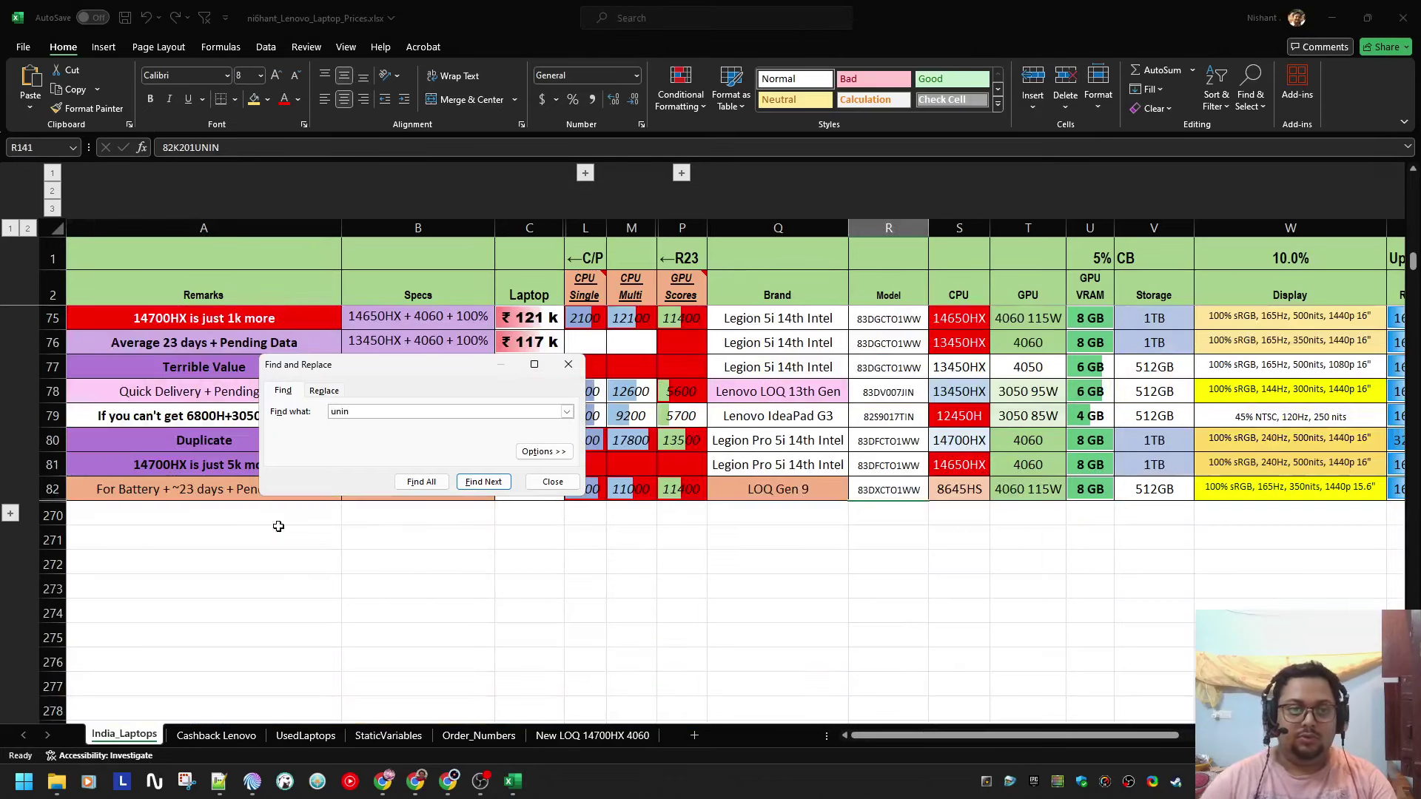
key(Escape)
click(10, 514)
key(ctrl+f)
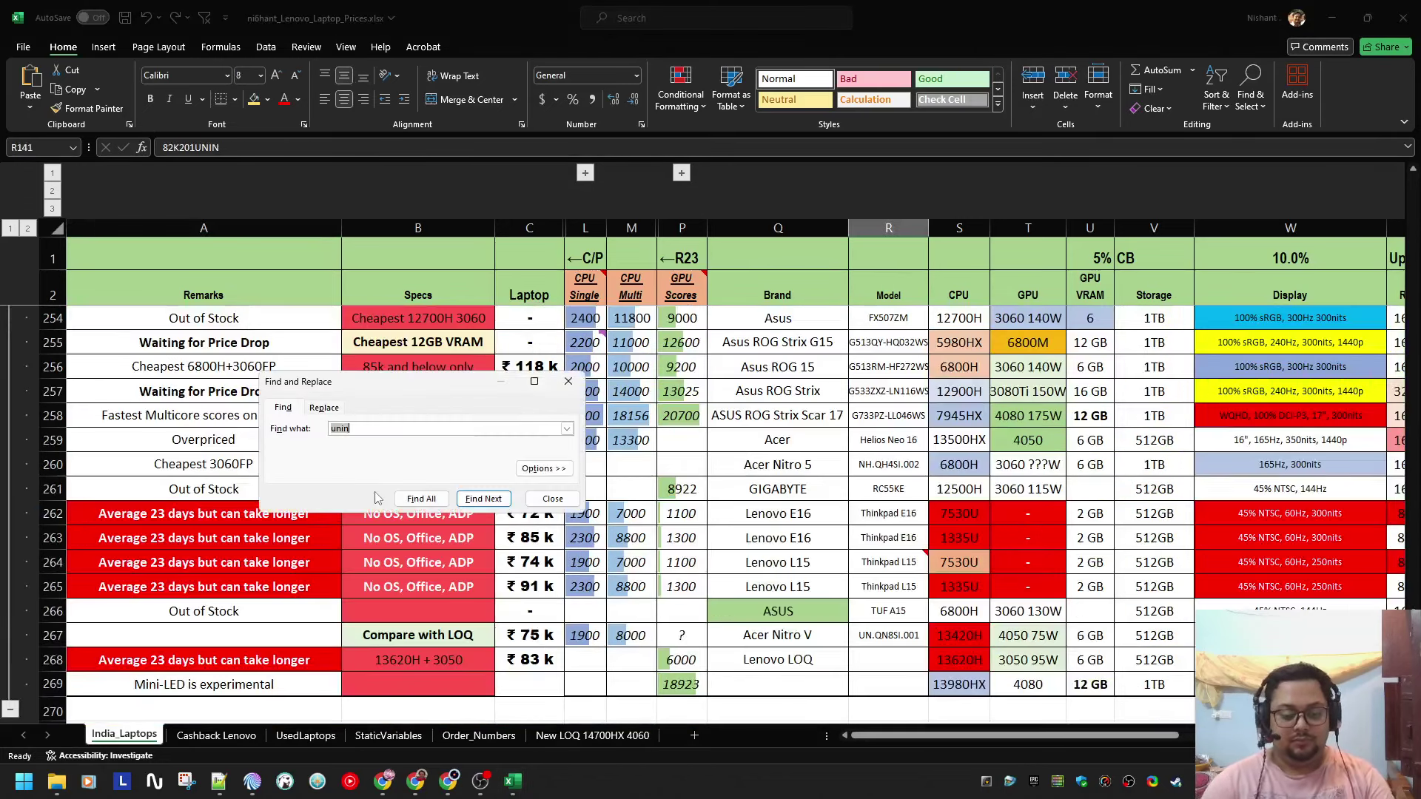
key(Return)
key(Escape)
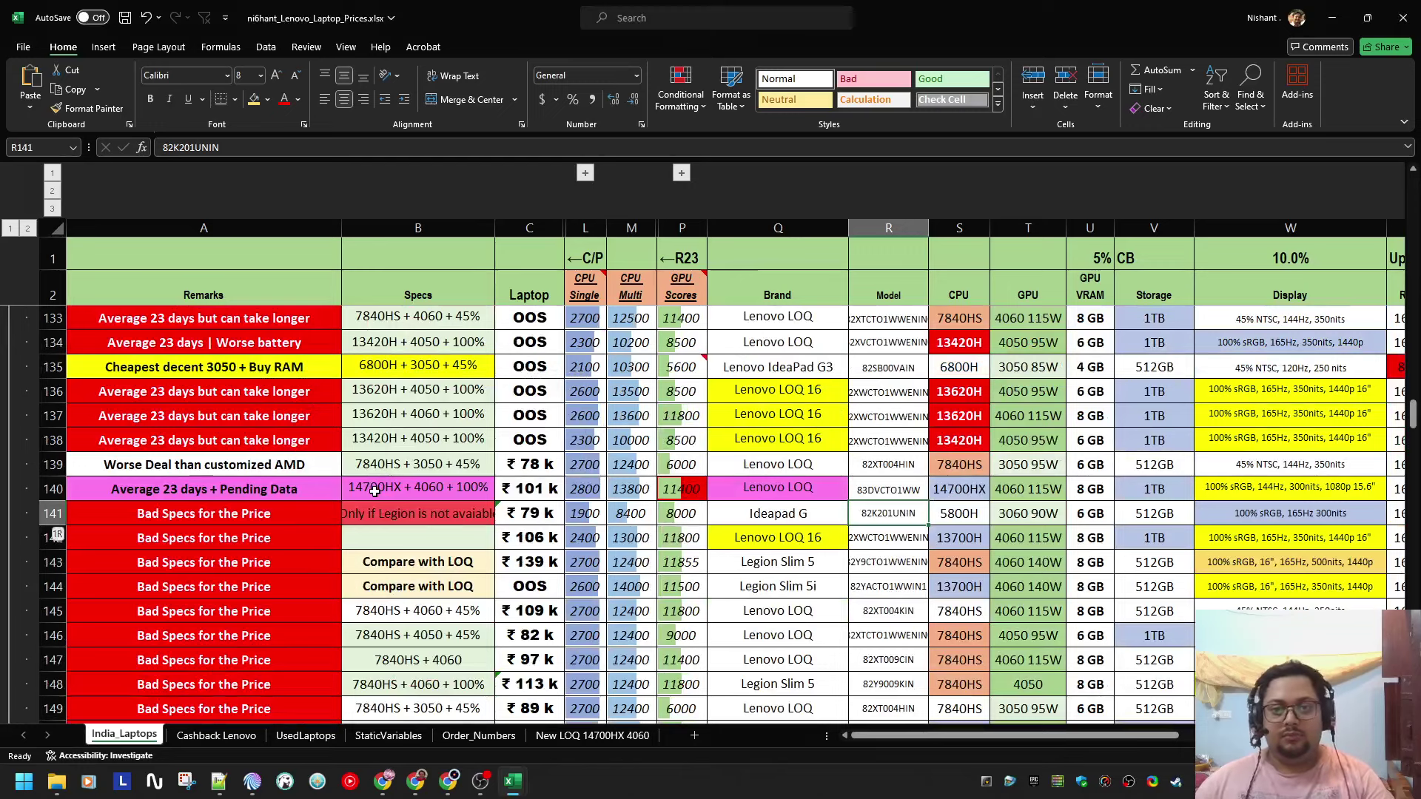
Step: Try to insert a copy of the 82K201UNIN IdeaPad row above the desktop row in the not 100% recommended section
key(shift+space)
key(ctrl+c)
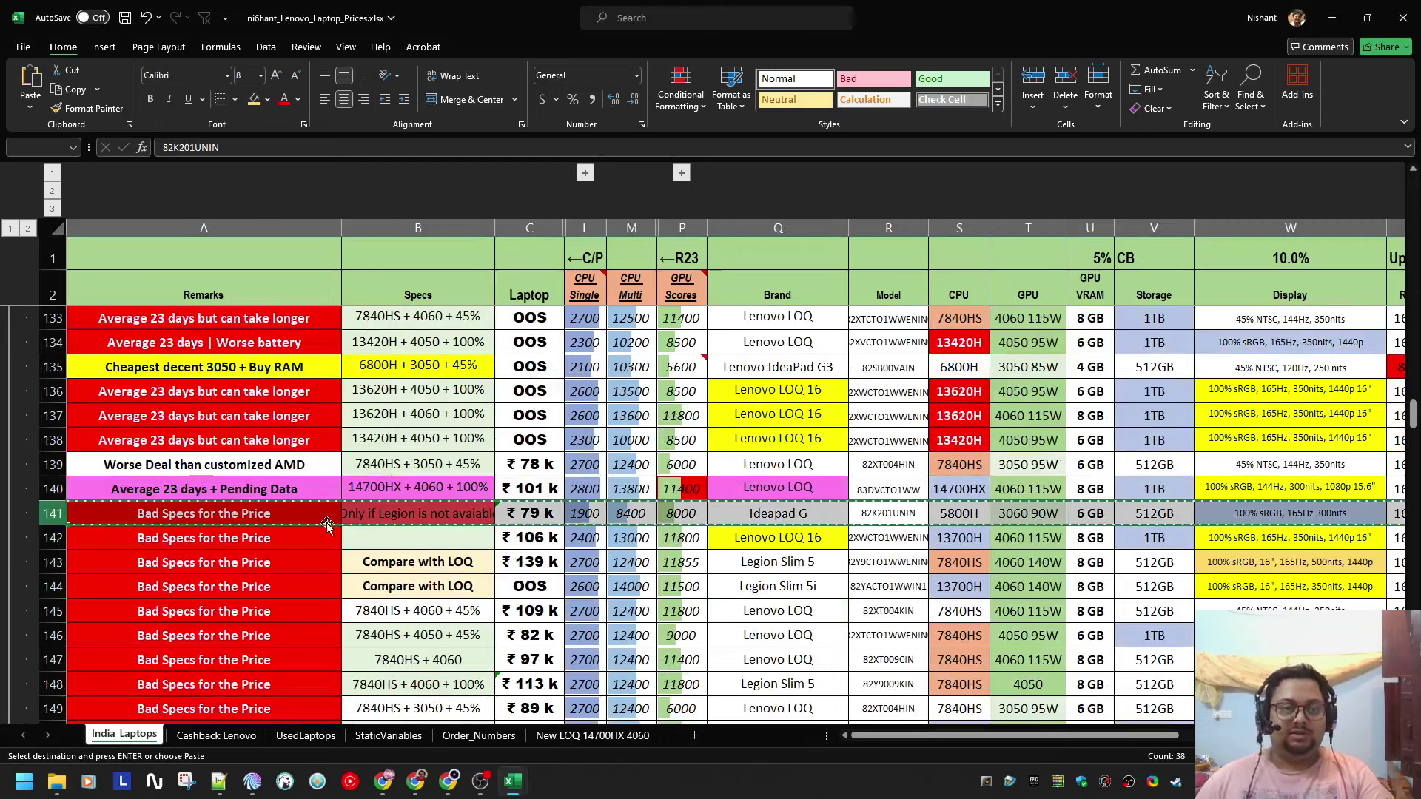
scroll(509, 521, down, 3)
scroll(165, 541, up, 20)
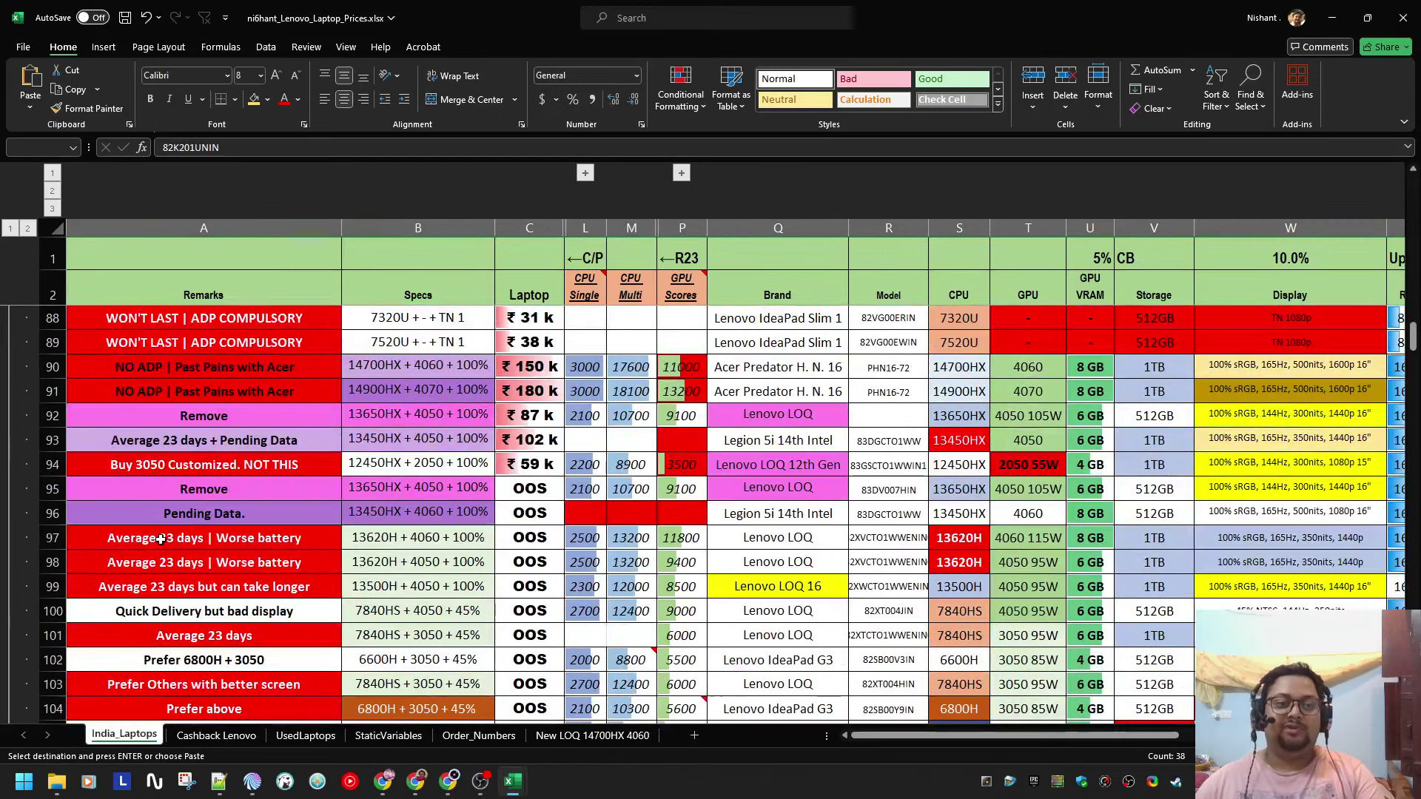
scroll(165, 541, up, 8)
scroll(46, 466, down, 2)
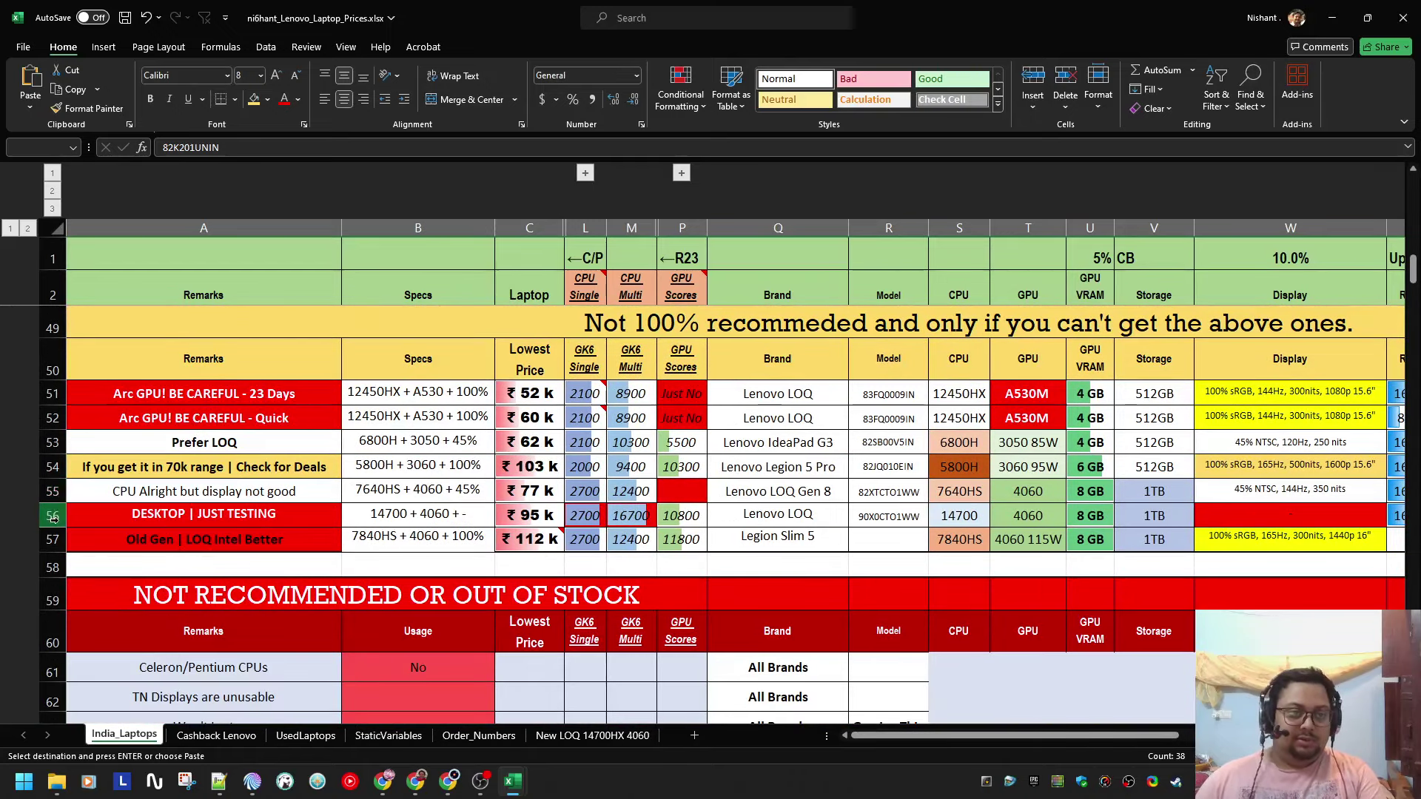
click(54, 518)
key(alt+i)
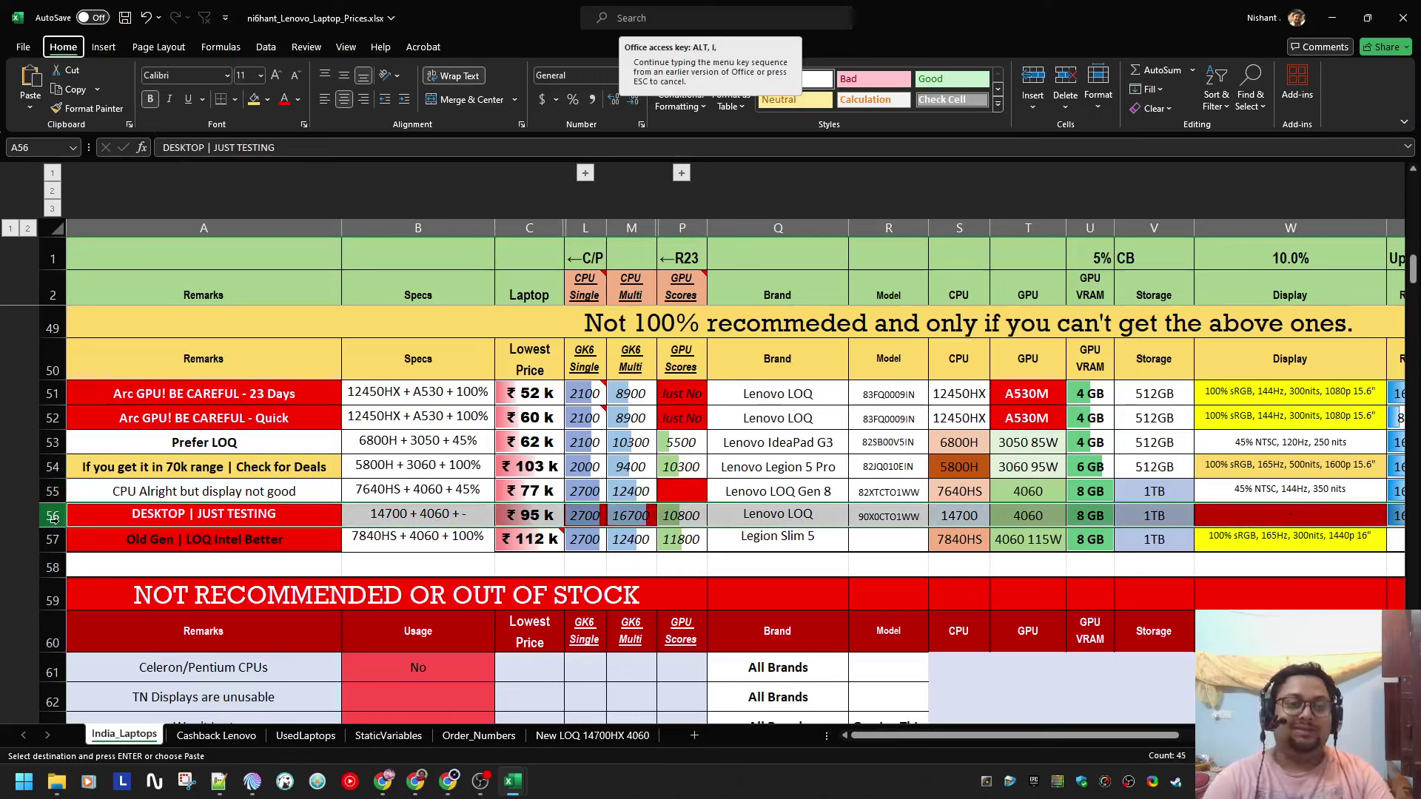
key(Escape)
key(Escape)
key(ctrl+z)
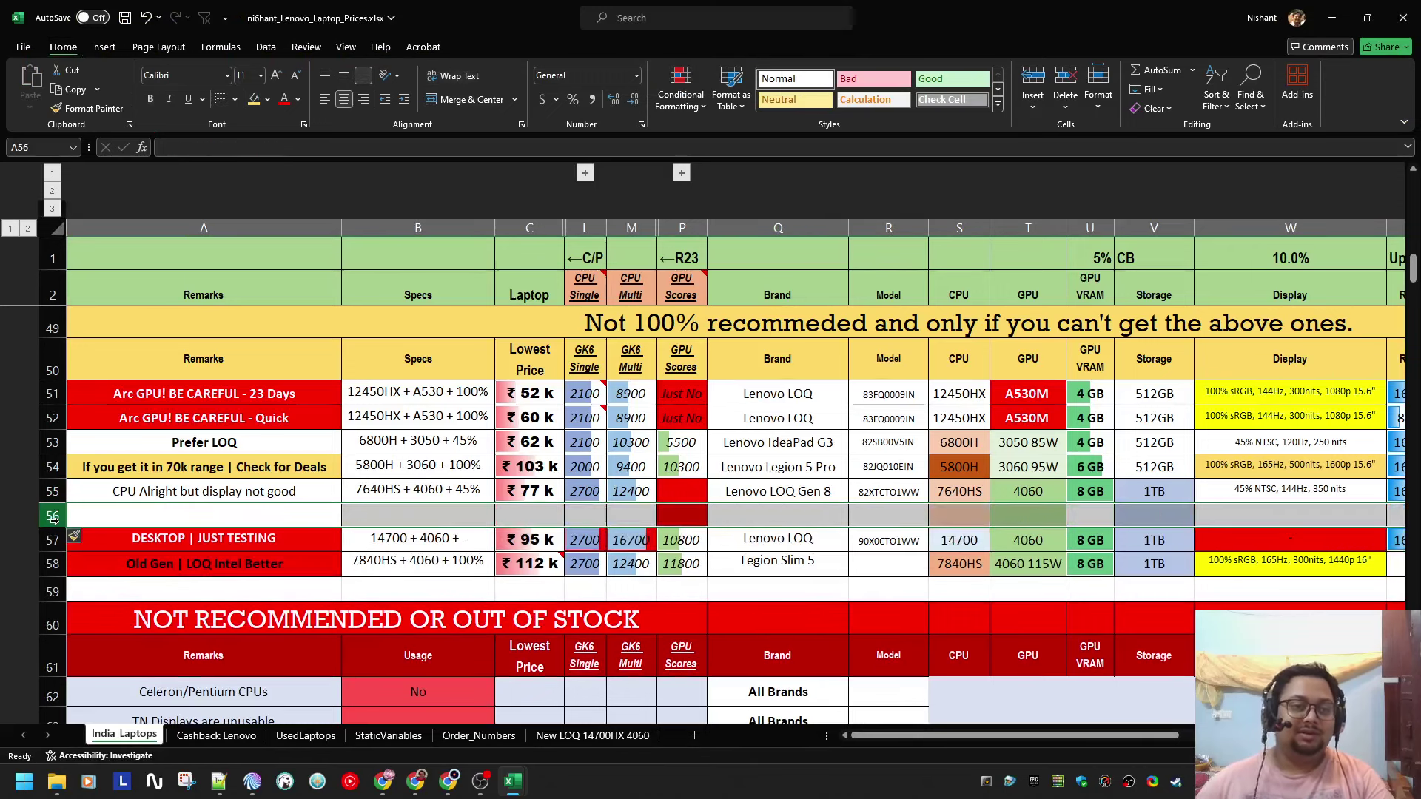
Step: Find the 82K201UNIN IdeaPad row again using the same search text
scroll(262, 577, down, 6)
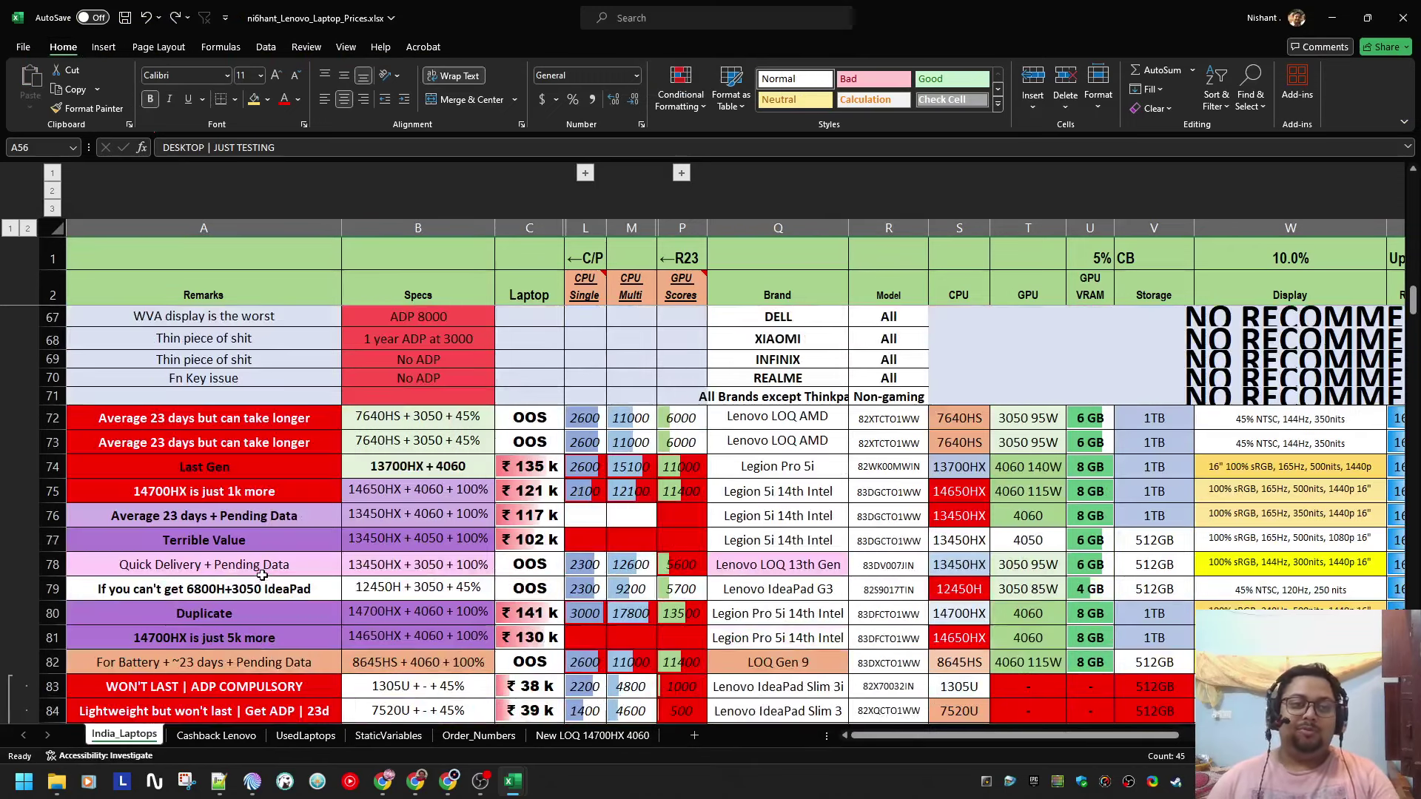
click(358, 590)
key(ctrl+f)
key(Return)
key(Escape)
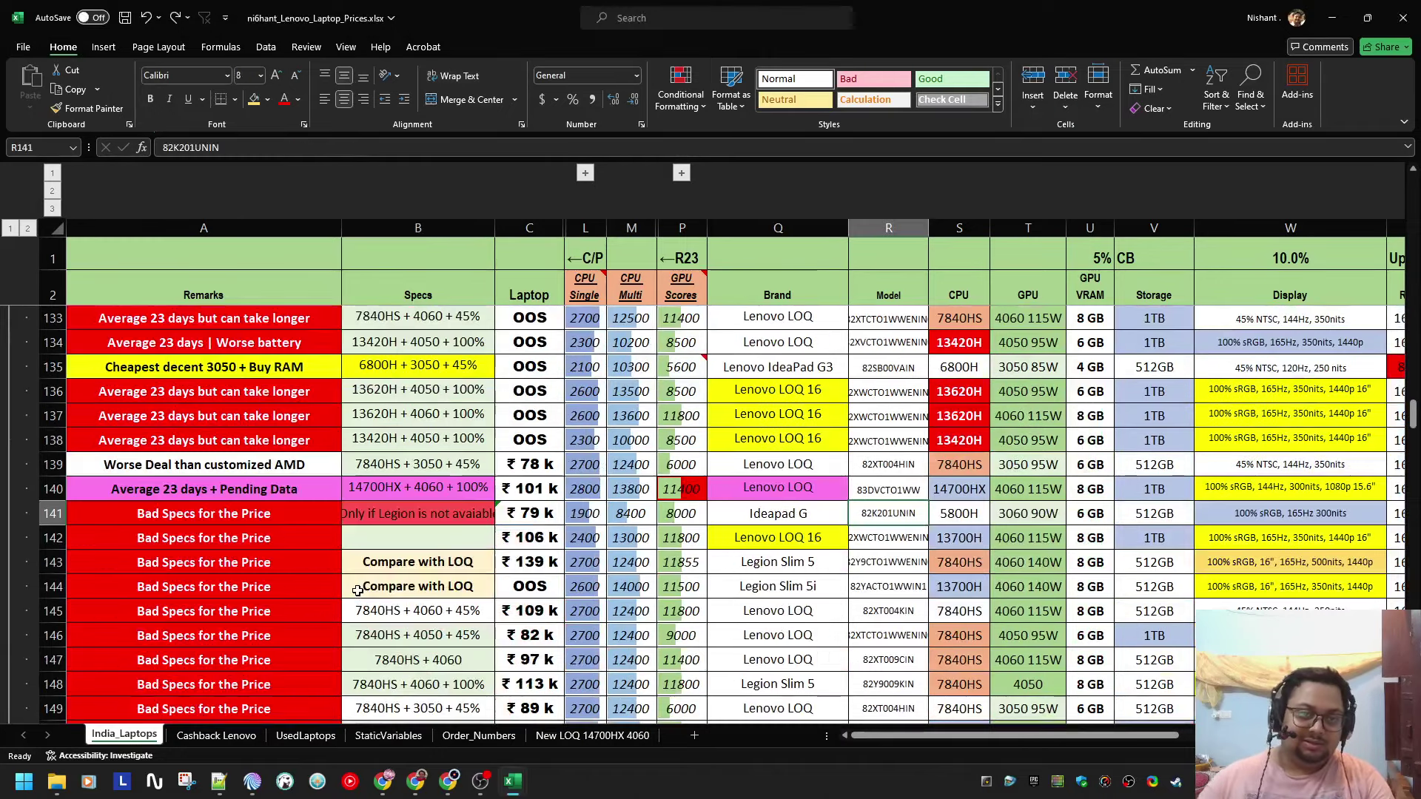
Step: Insert a copy of the 82K201UNIN IdeaPad row above the LOQ Gen 8 row in the not 100% recommended section
key(shift+space)
key(ctrl+c)
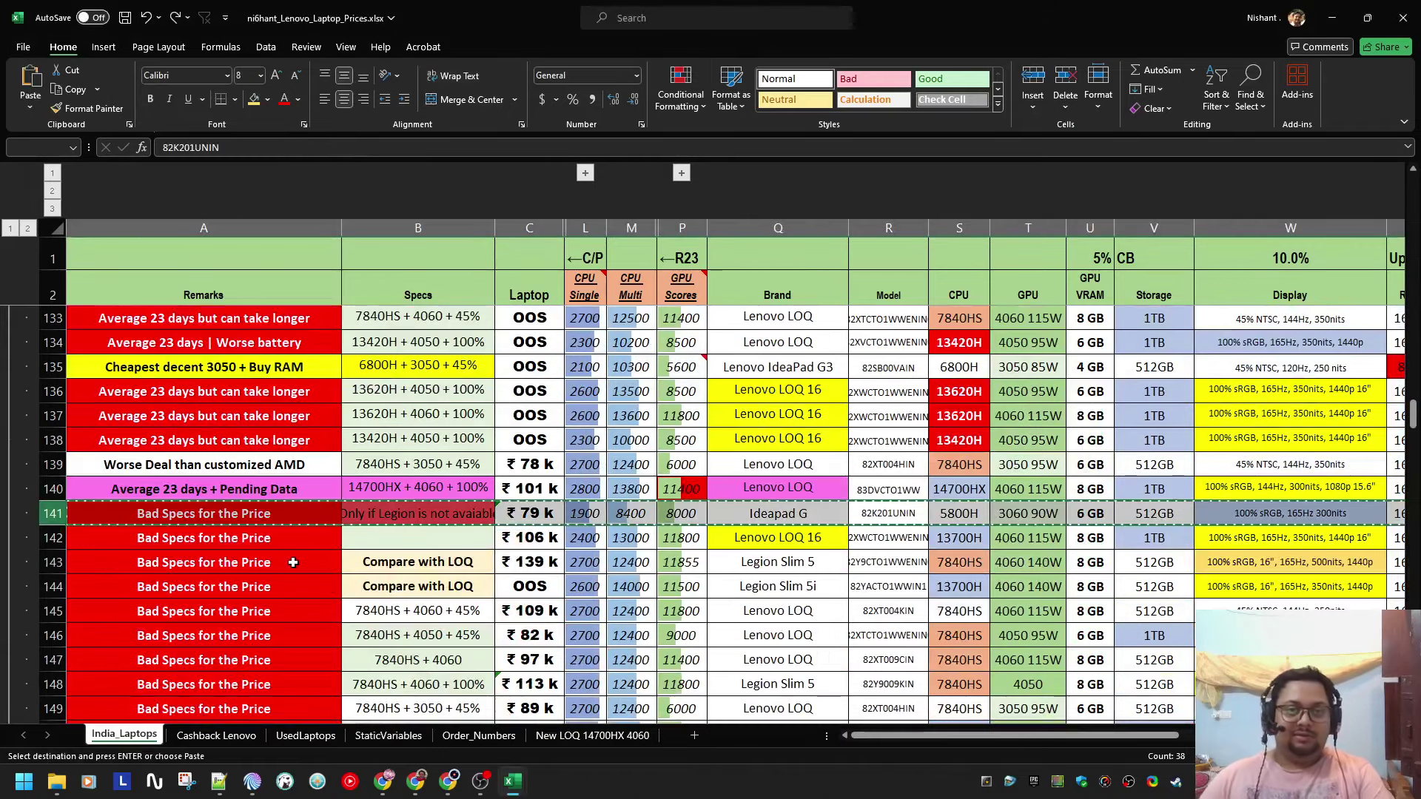
scroll(244, 603, up, 20)
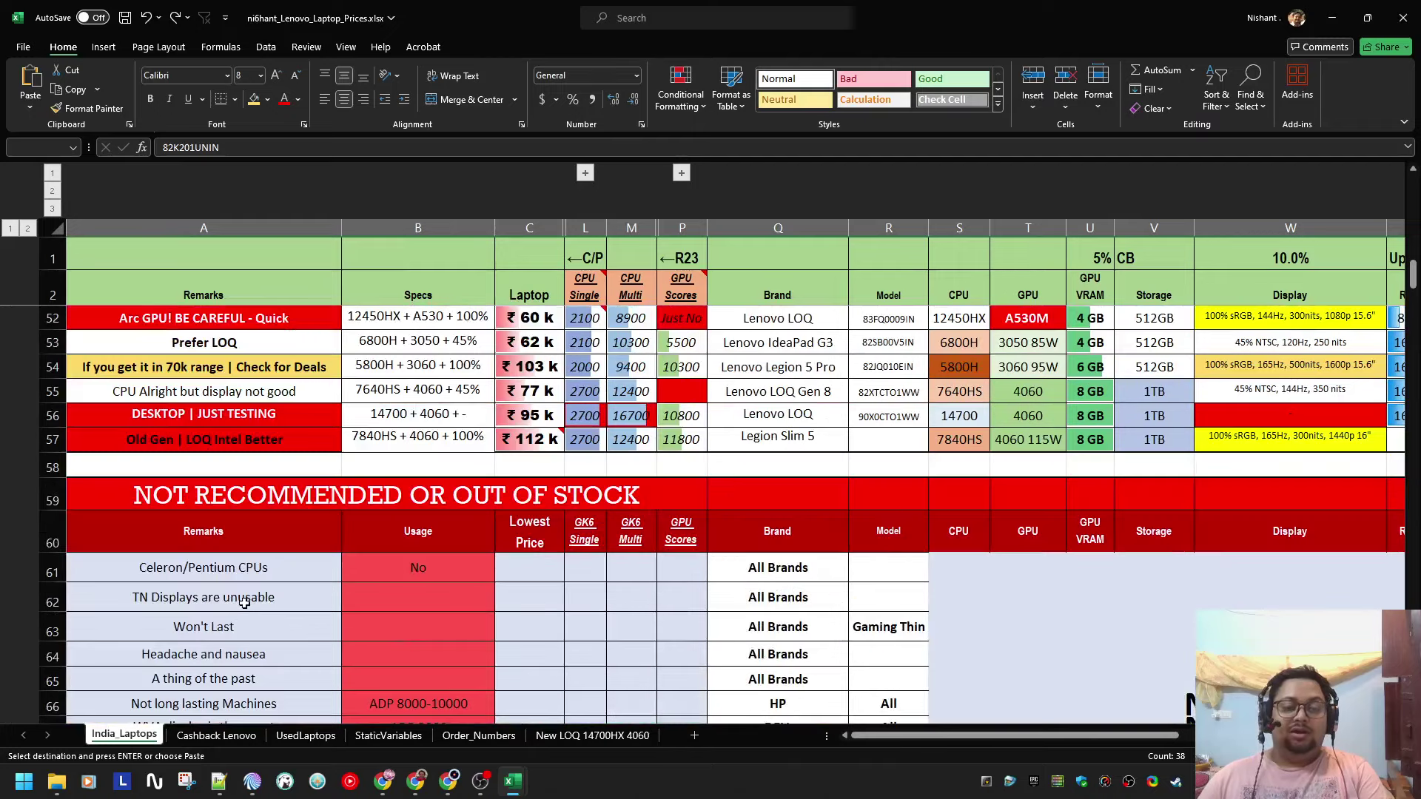
scroll(244, 603, up, 3)
click(52, 639)
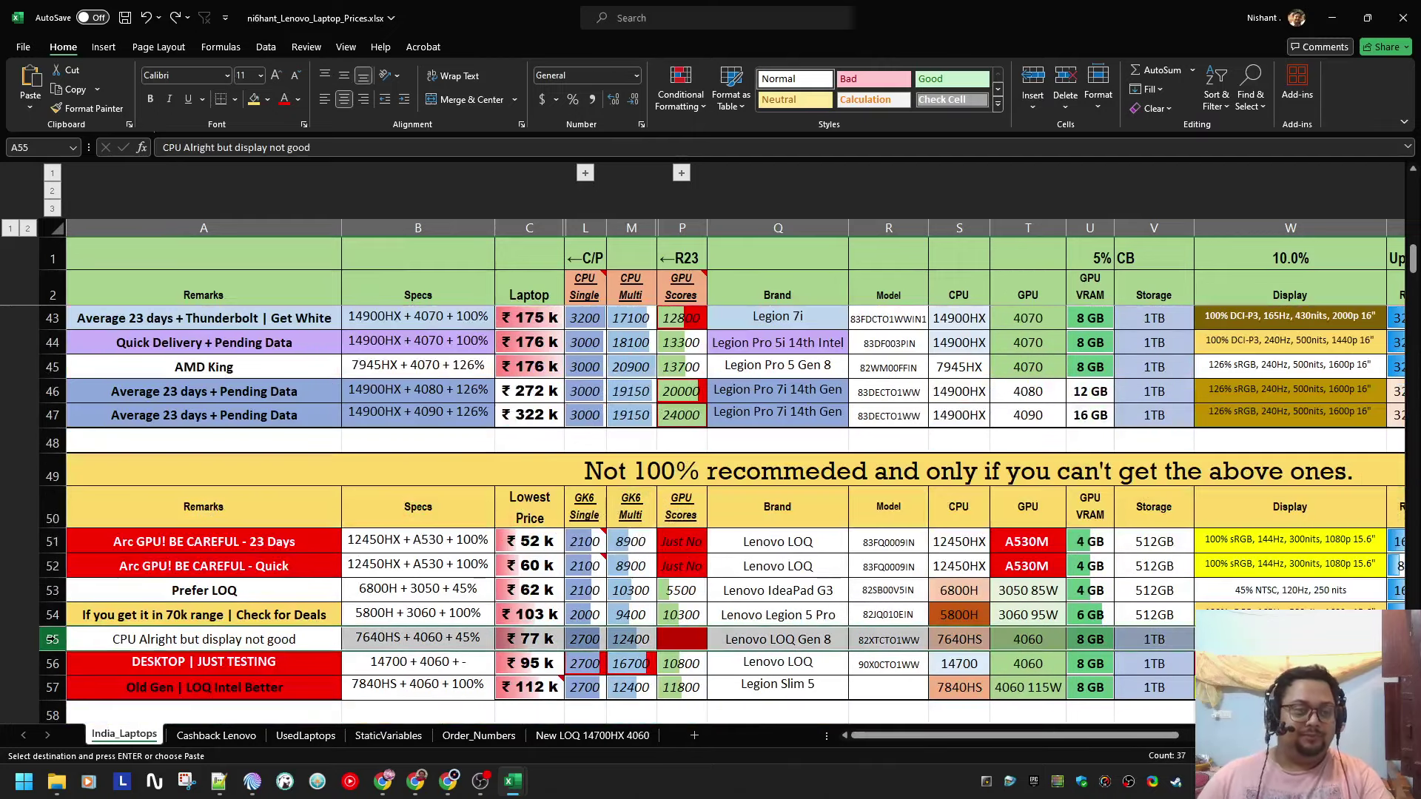
key(ctrl+shift+plus)
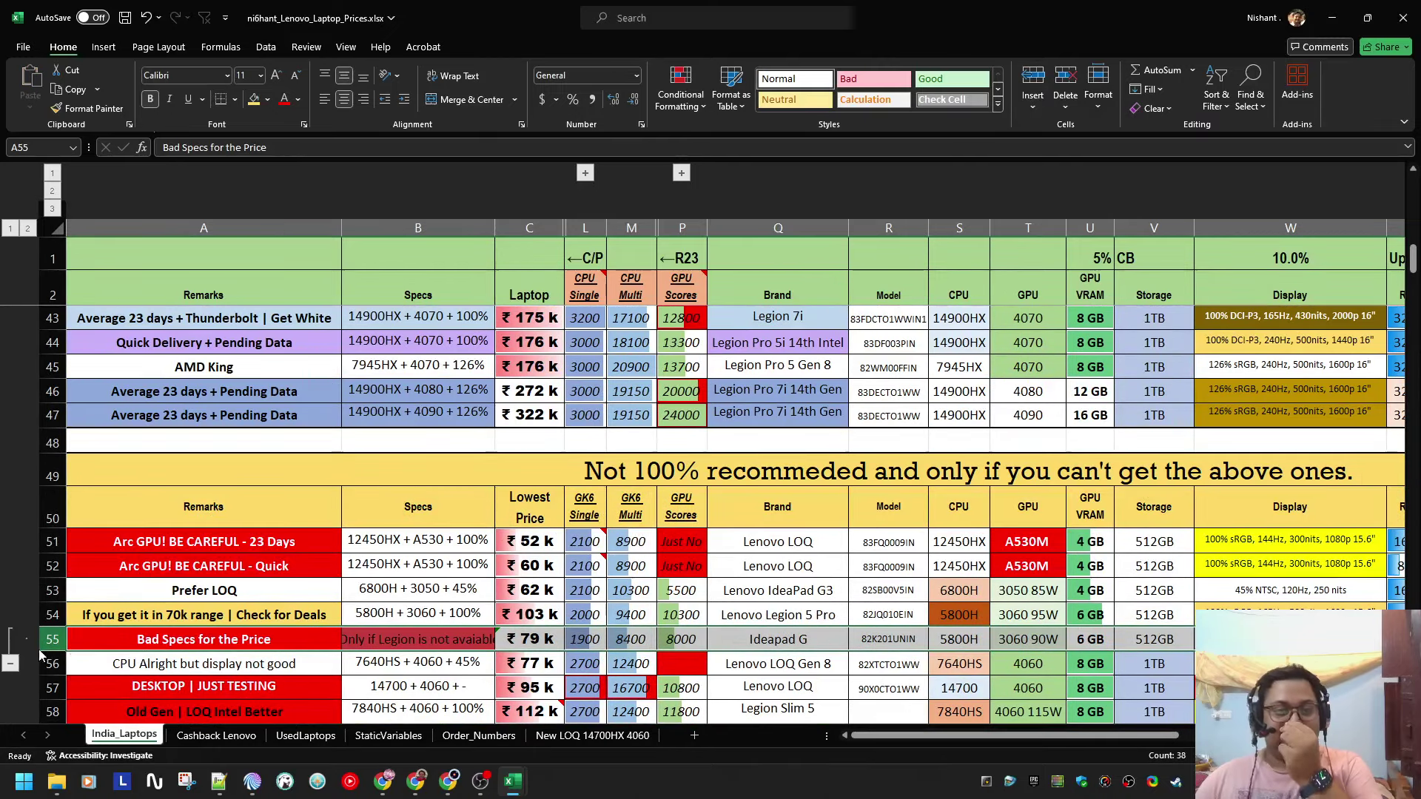
Step: Move the LOQ Gen 8 row above the inserted 82K201UNIN IdeaPad row
click(43, 670)
key(ctrl+c)
click(46, 638)
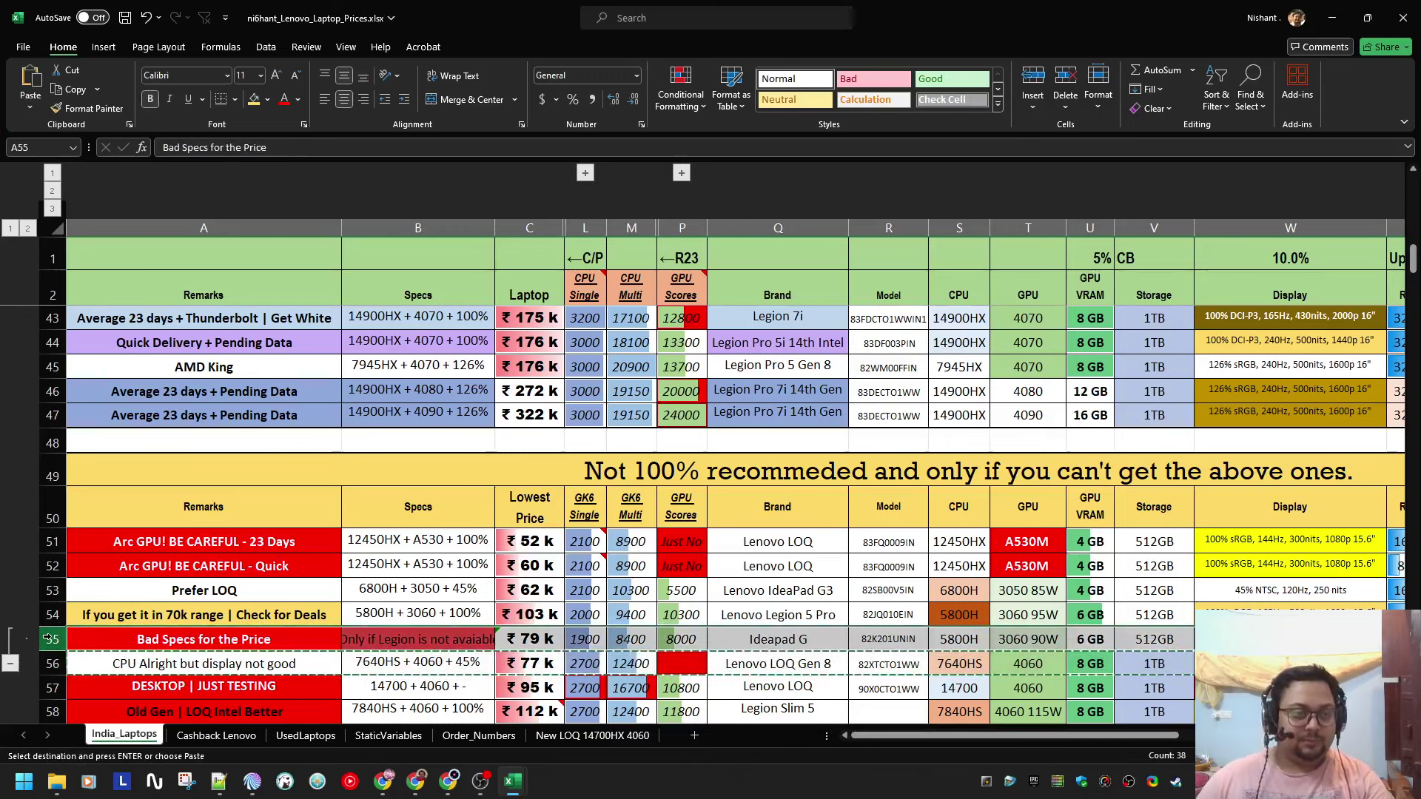
key(ctrl+shift+plus)
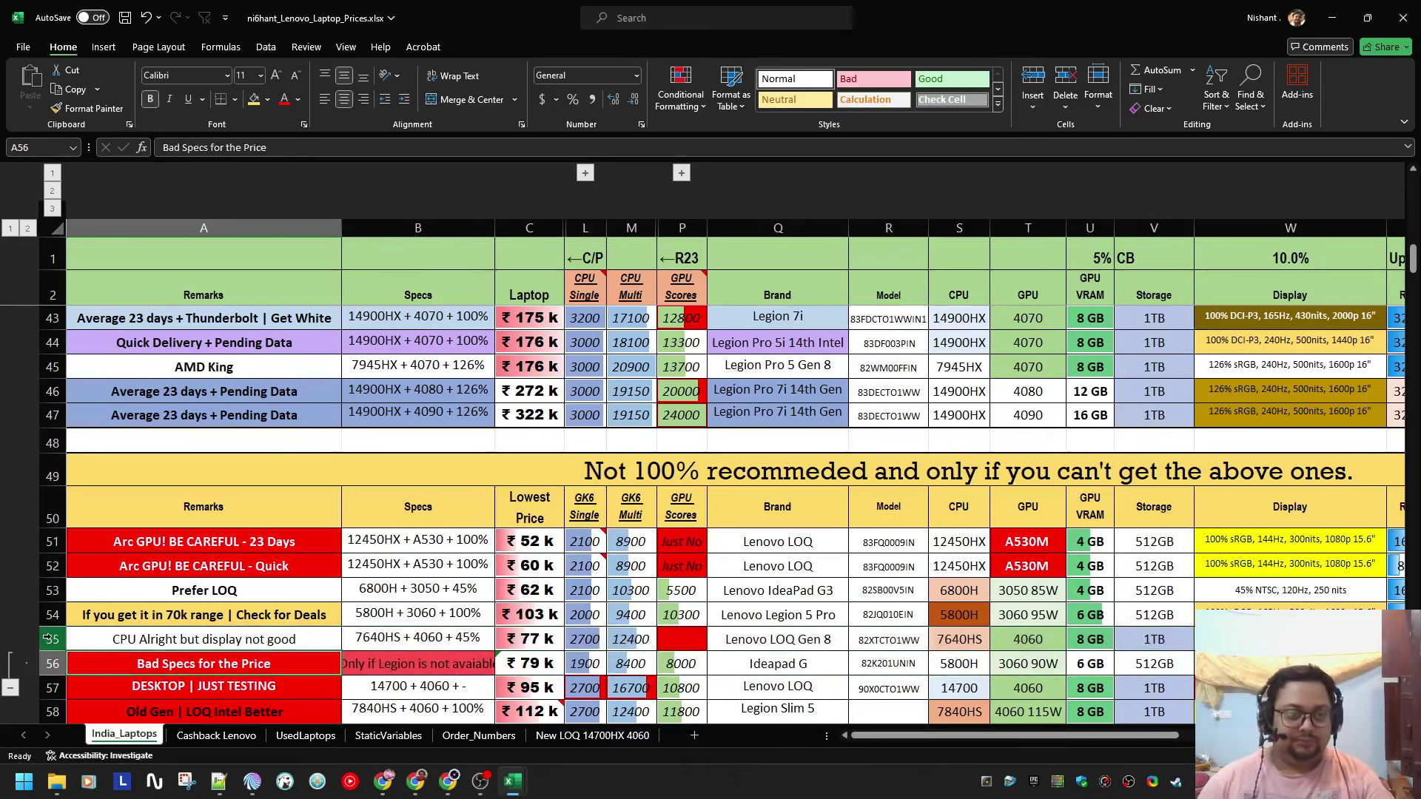
Step: Examine the inserted IdeaPad row's price, performance scores, model, CPU and GPU against its neighbours
key(shift+space)
key(Right)
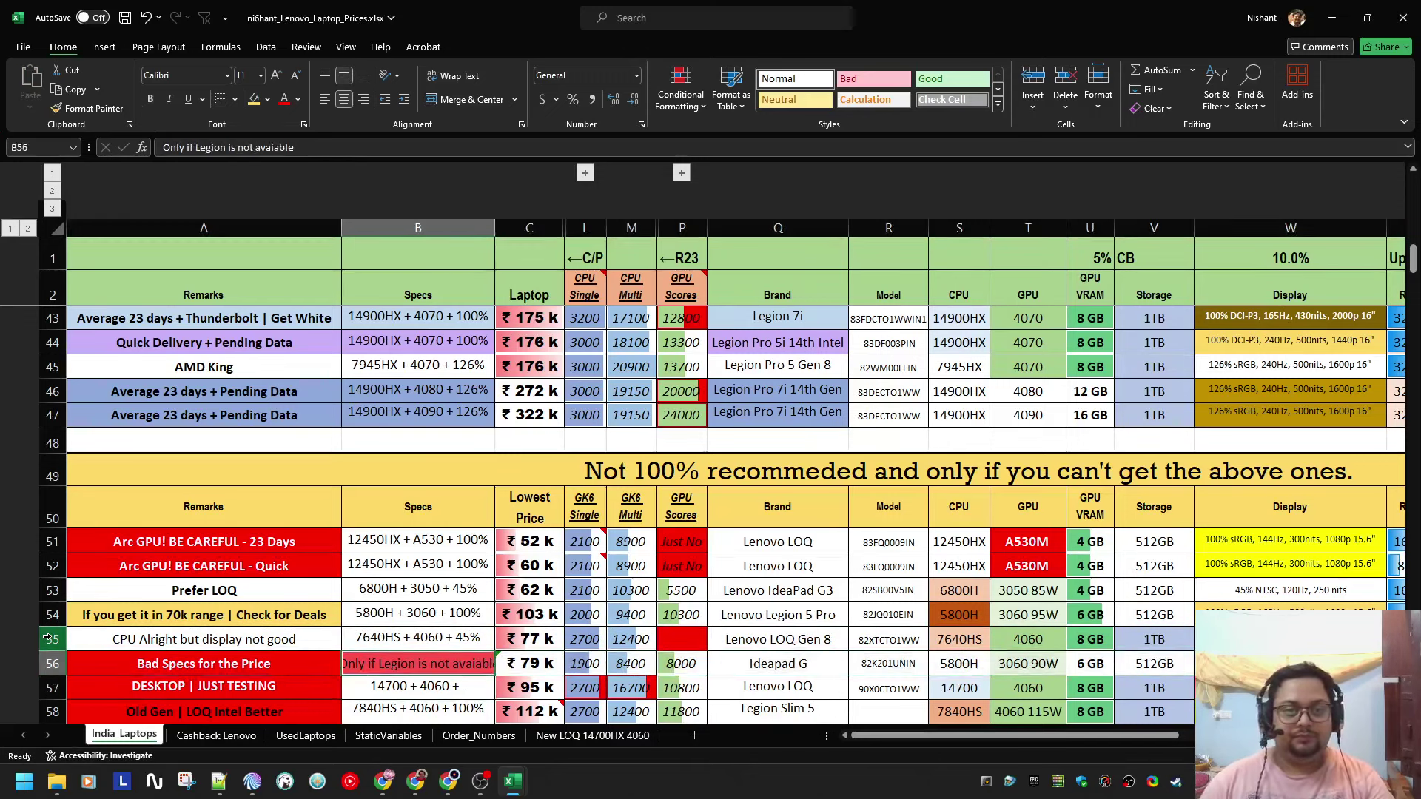
key(Right)
key(Up)
key(Down)
key(Right)
key(Right)
key(Right)
key(Right)
key(Right)
key(Right)
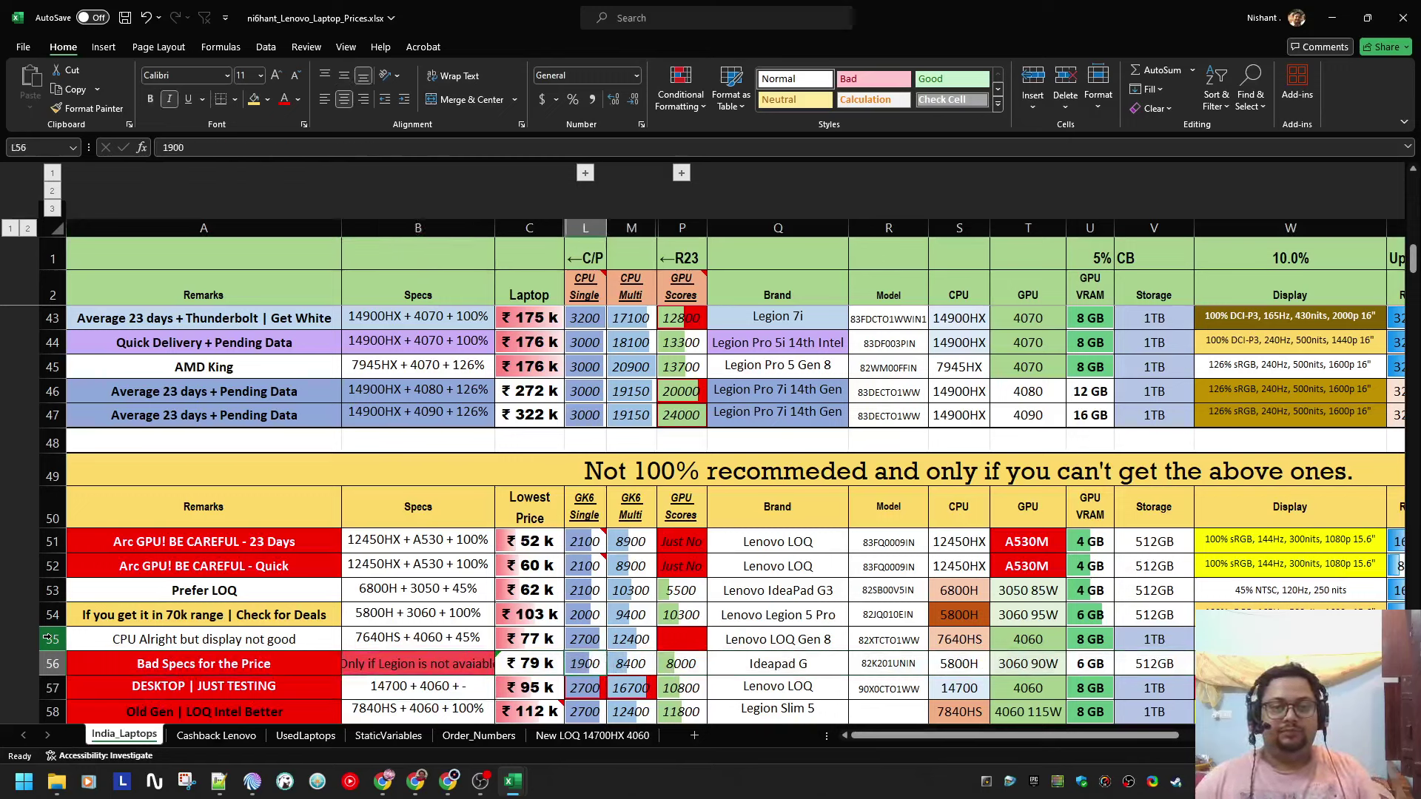
key(Left)
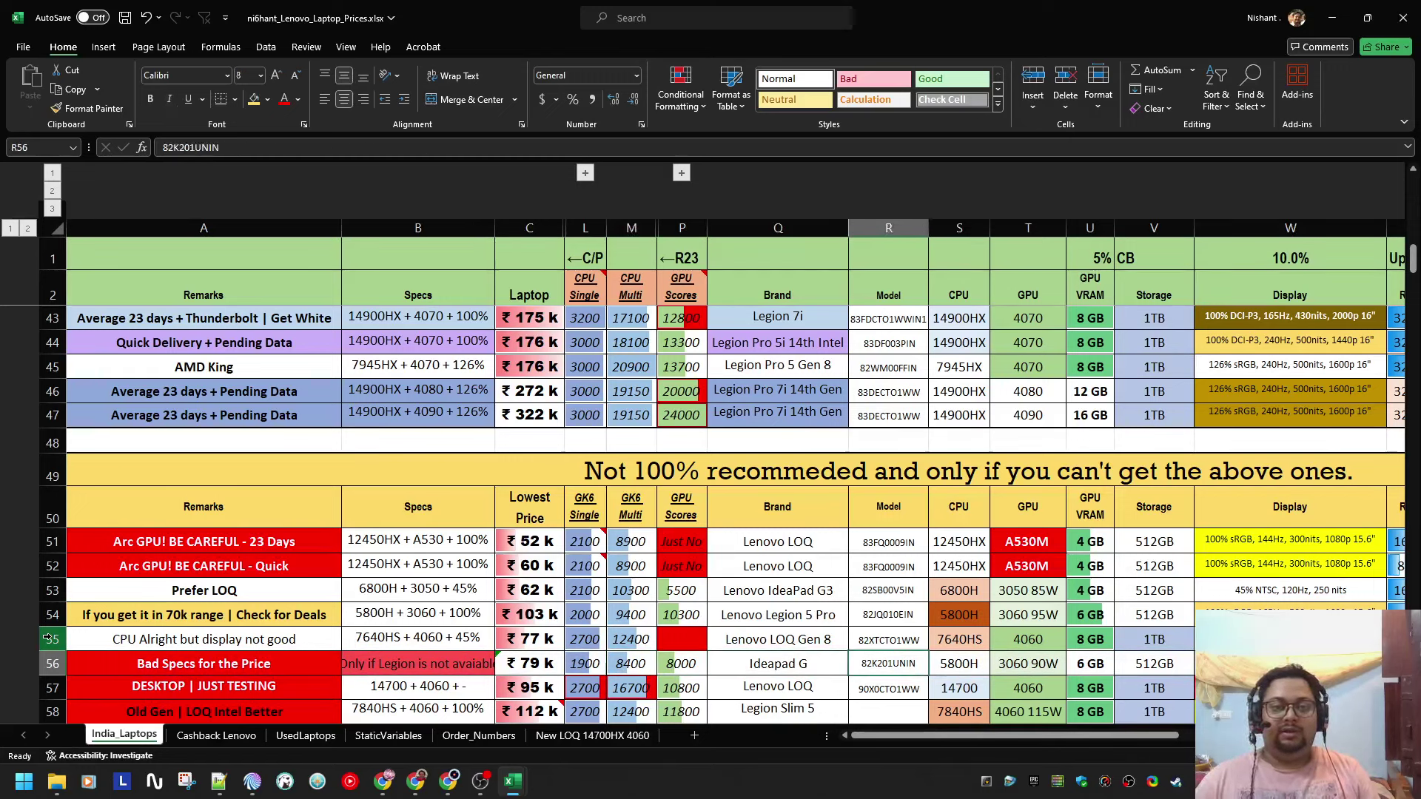
key(Left)
key(Left)
key(Right)
key(Right)
key(Right)
key(Right)
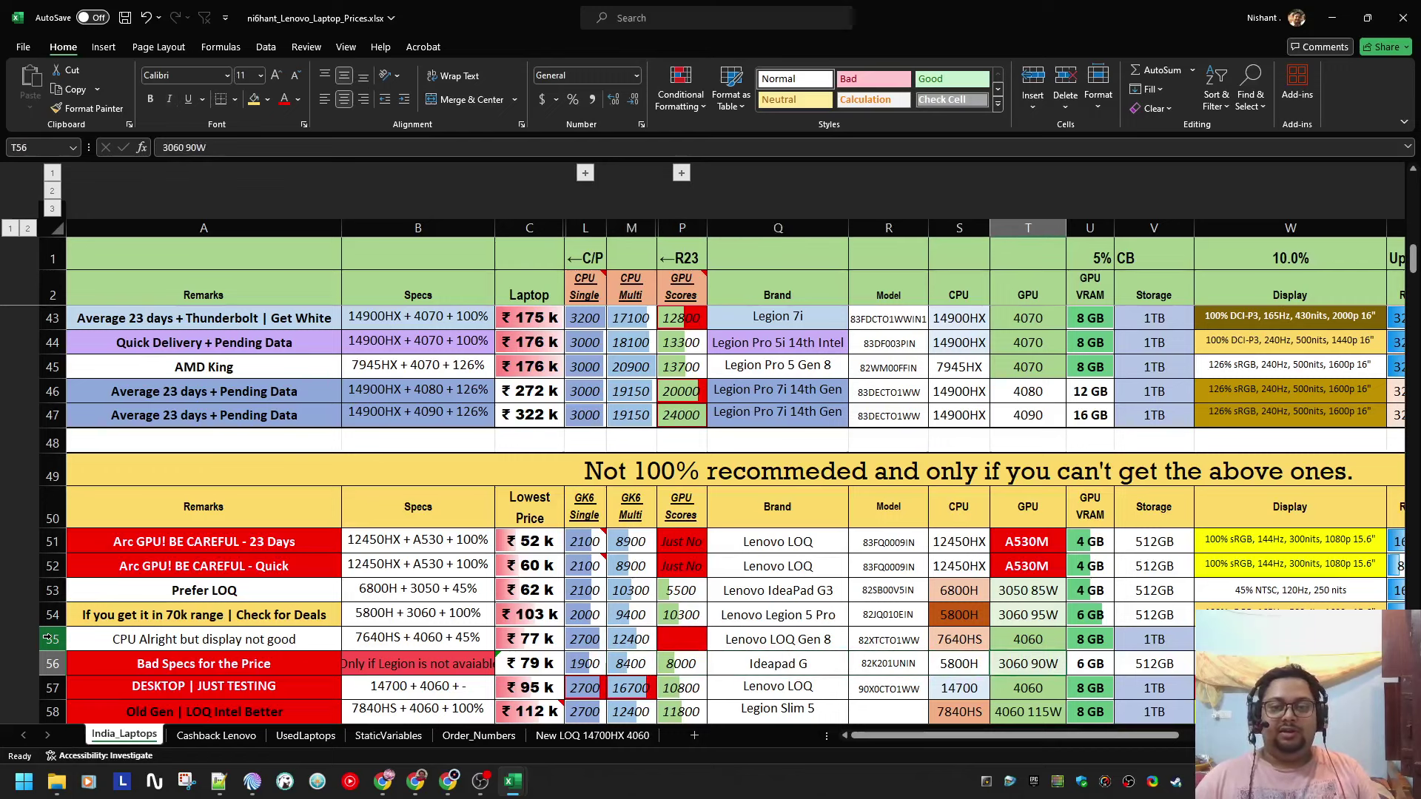
key(Left)
key(Right)
key(Left)
key(Right)
key(Left)
key(Right)
key(Left)
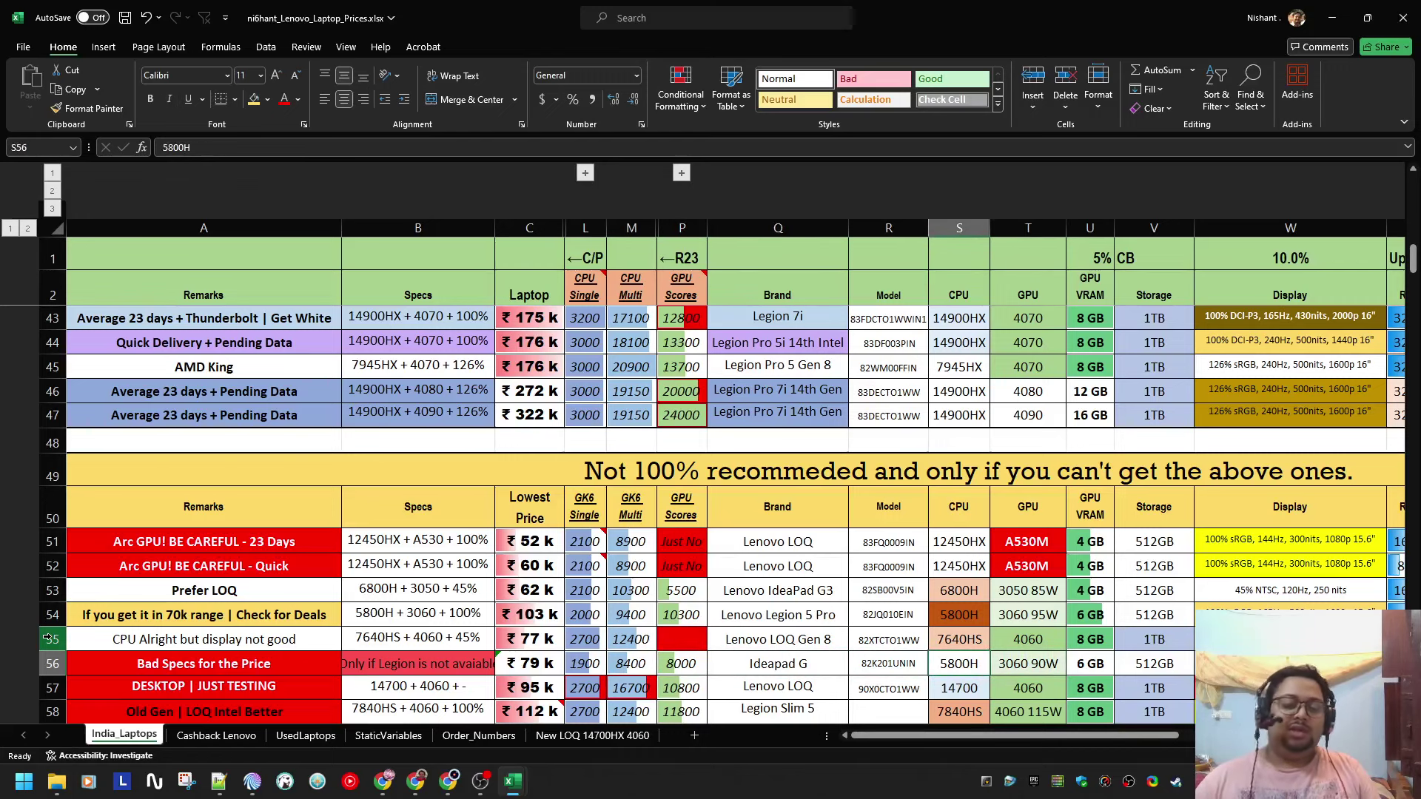
drag(41, 651, 37, 671)
scroll(52, 644, down, 1)
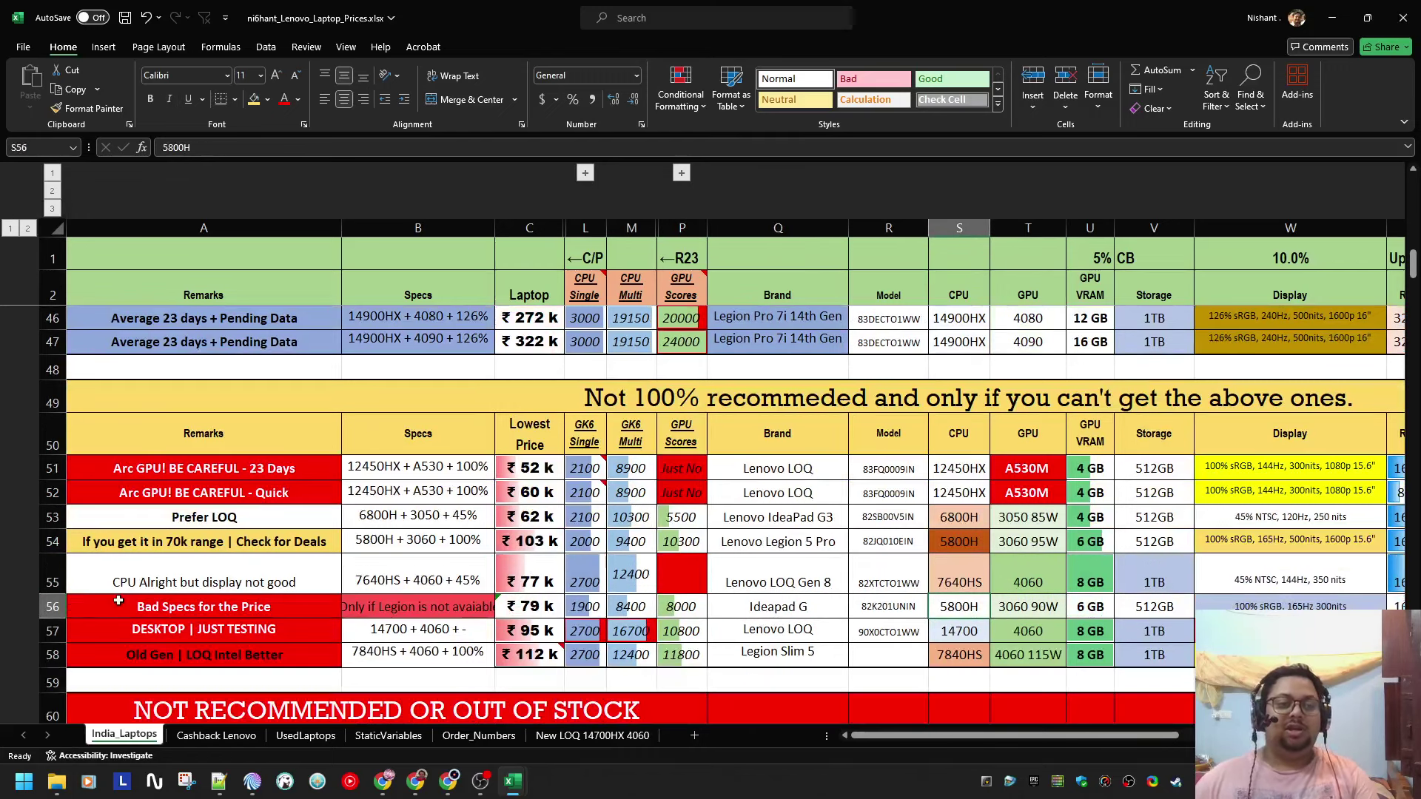
key(ctrl+z)
scroll(222, 601, up, 2)
scroll(248, 604, down, 1)
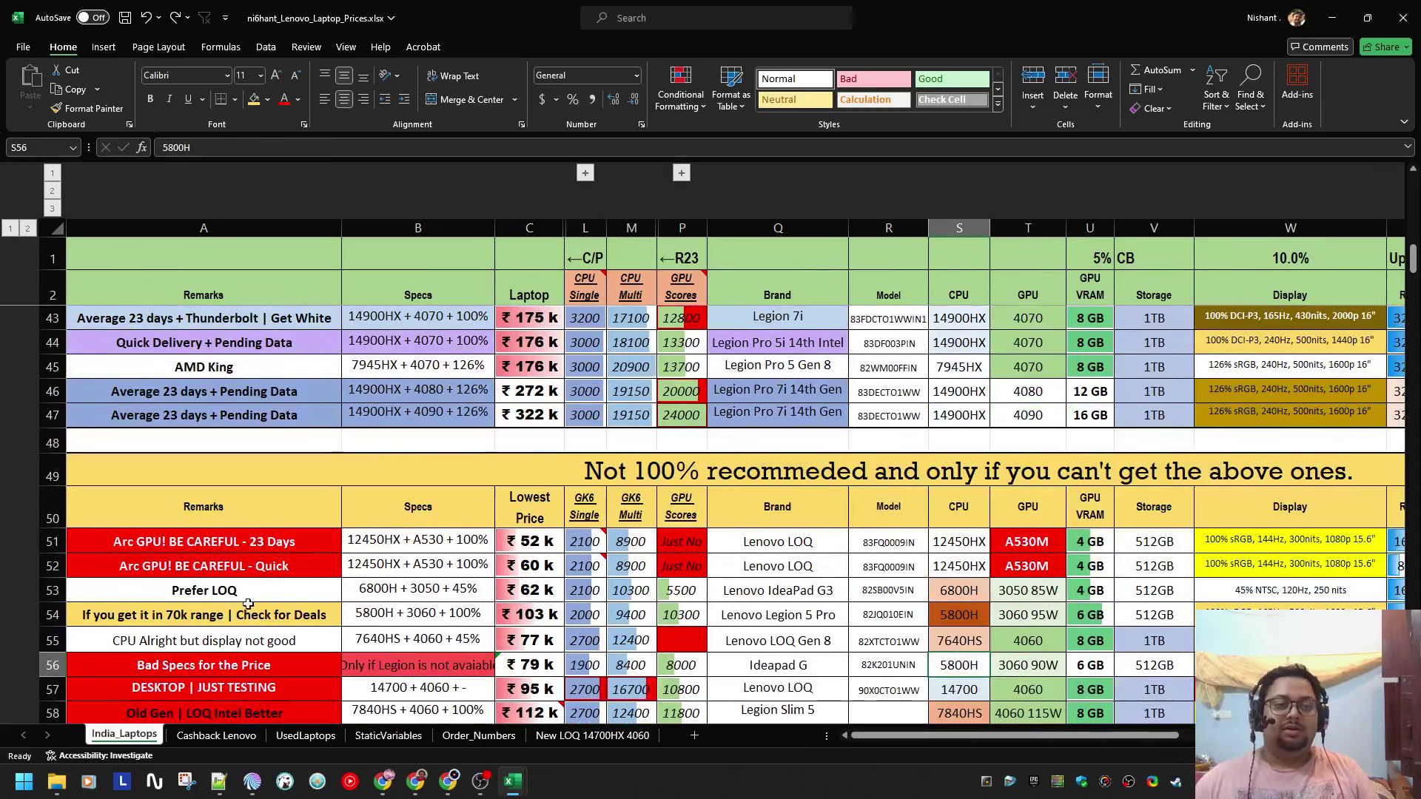
Step: Search the sheet for other laptops with the 5800H processor until the 82JQ00JCIN Legion 5 Pro is reached
scroll(232, 608, down, 1)
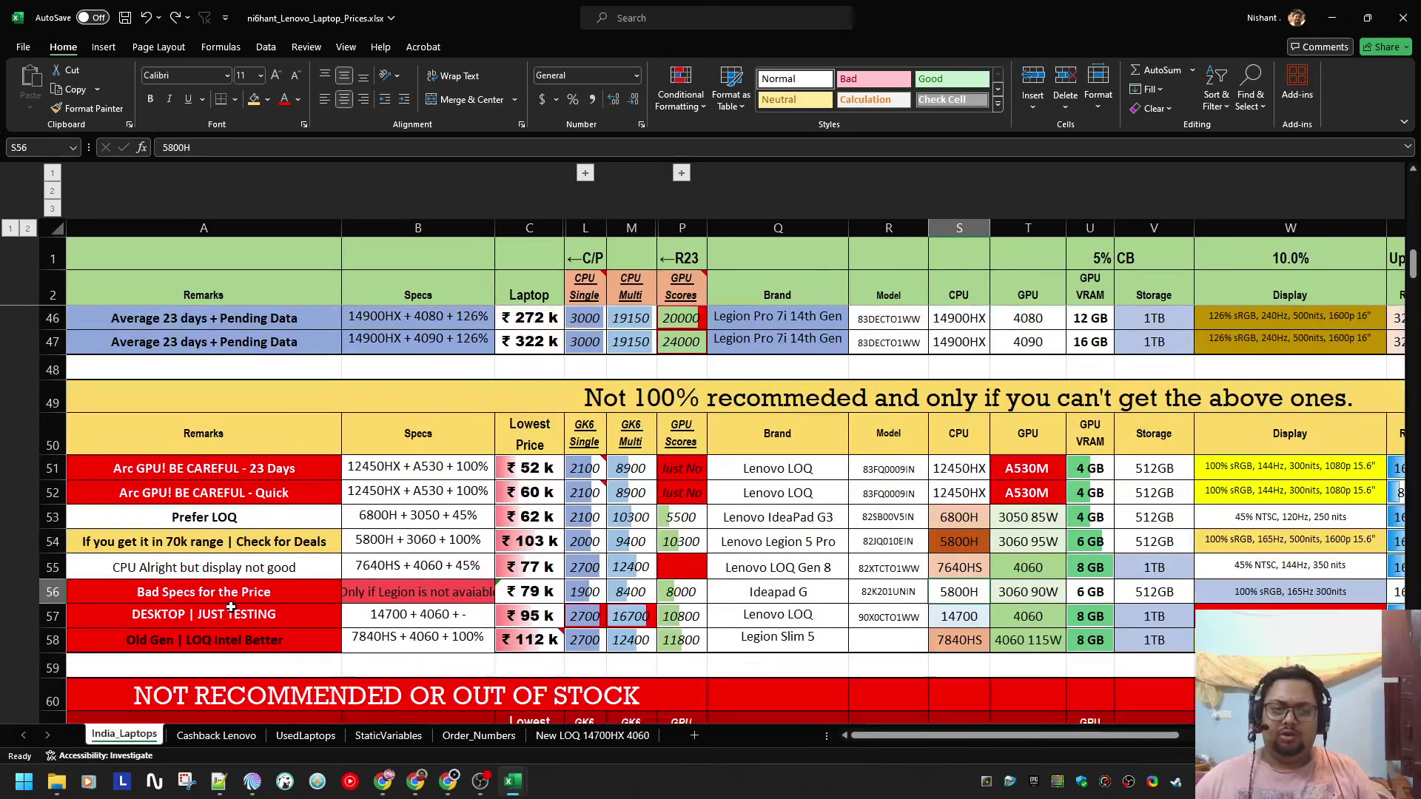
click(828, 592)
click(897, 592)
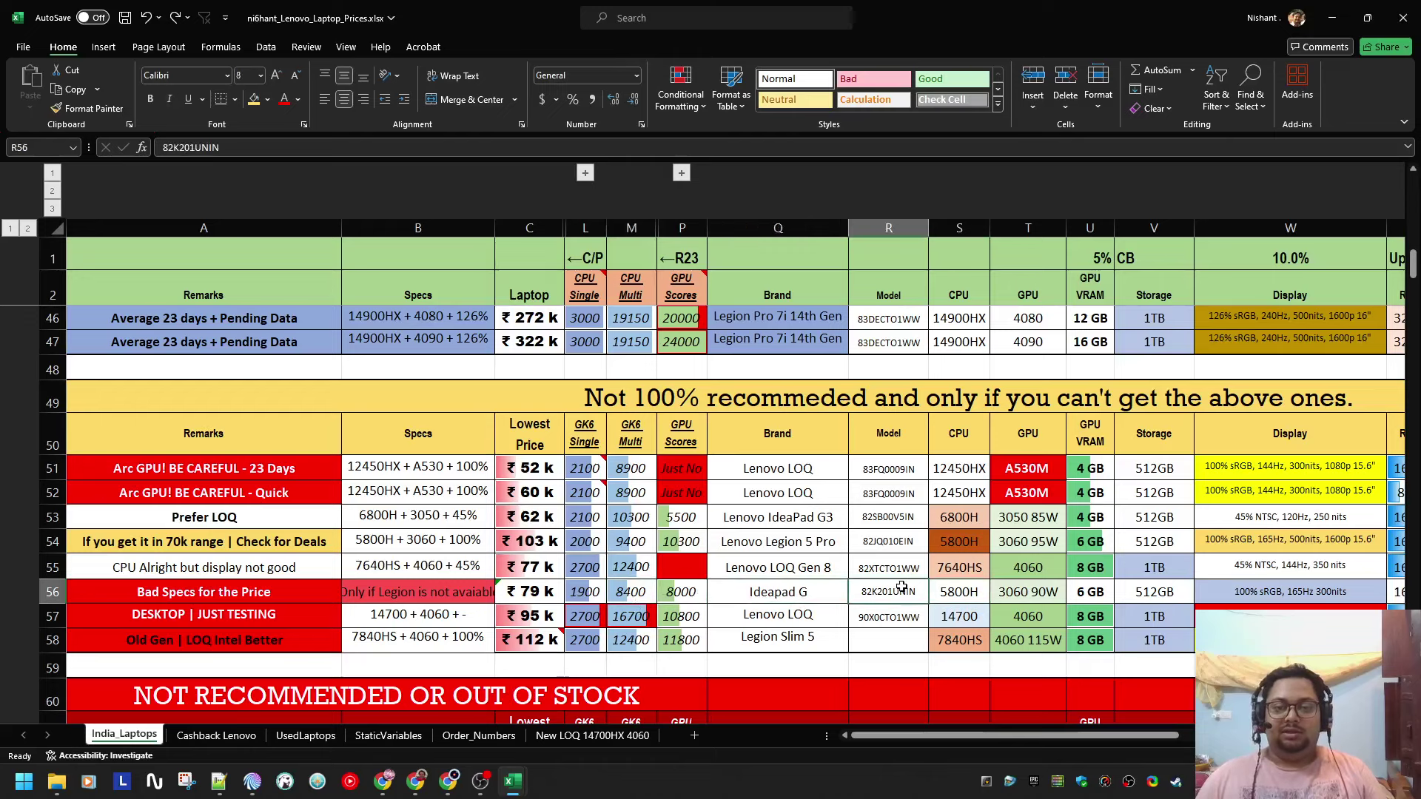
click(982, 595)
key(ctrl+f)
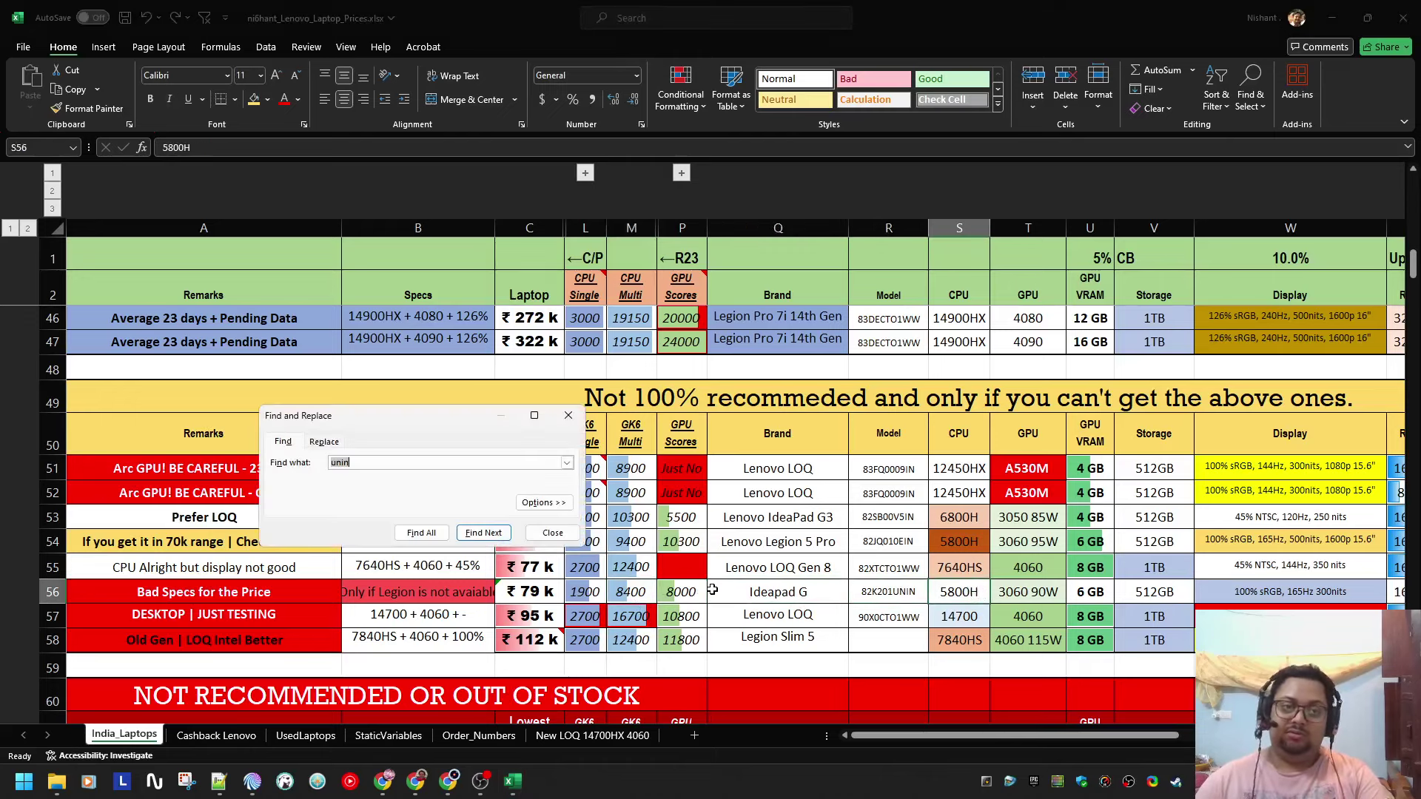
key(BackSpace)
key(BackSpace)
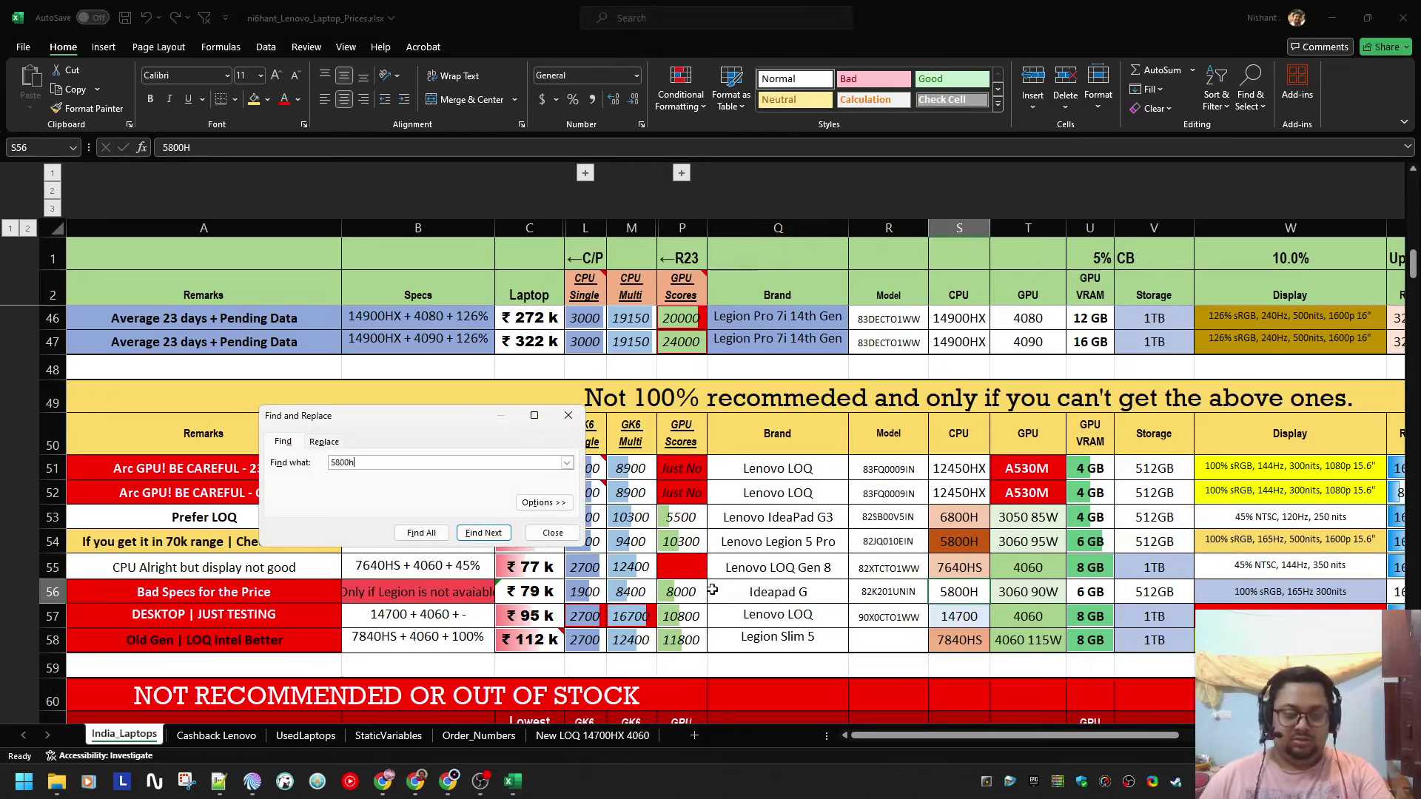
key(Return)
key(Return)
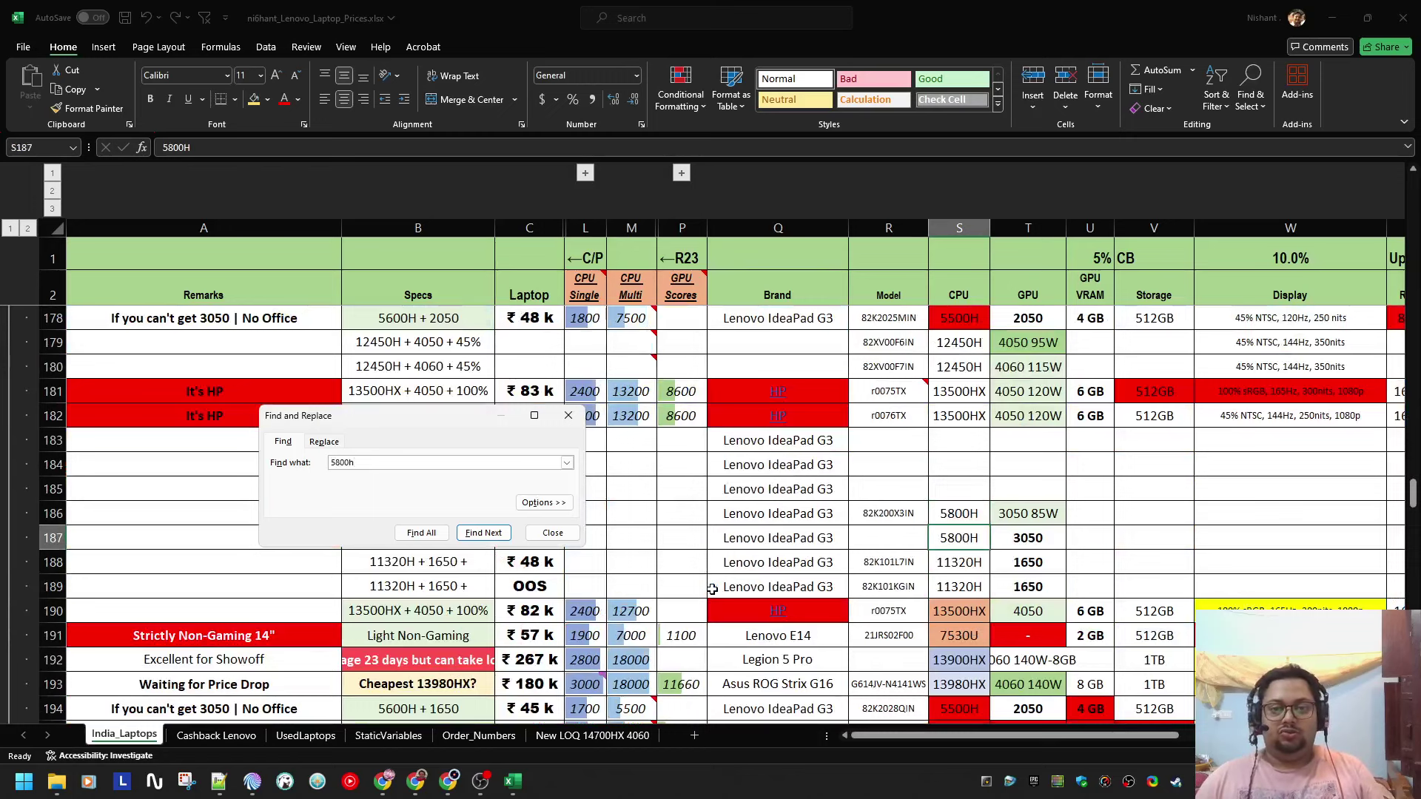
drag(370, 430, 517, 223)
key(Return)
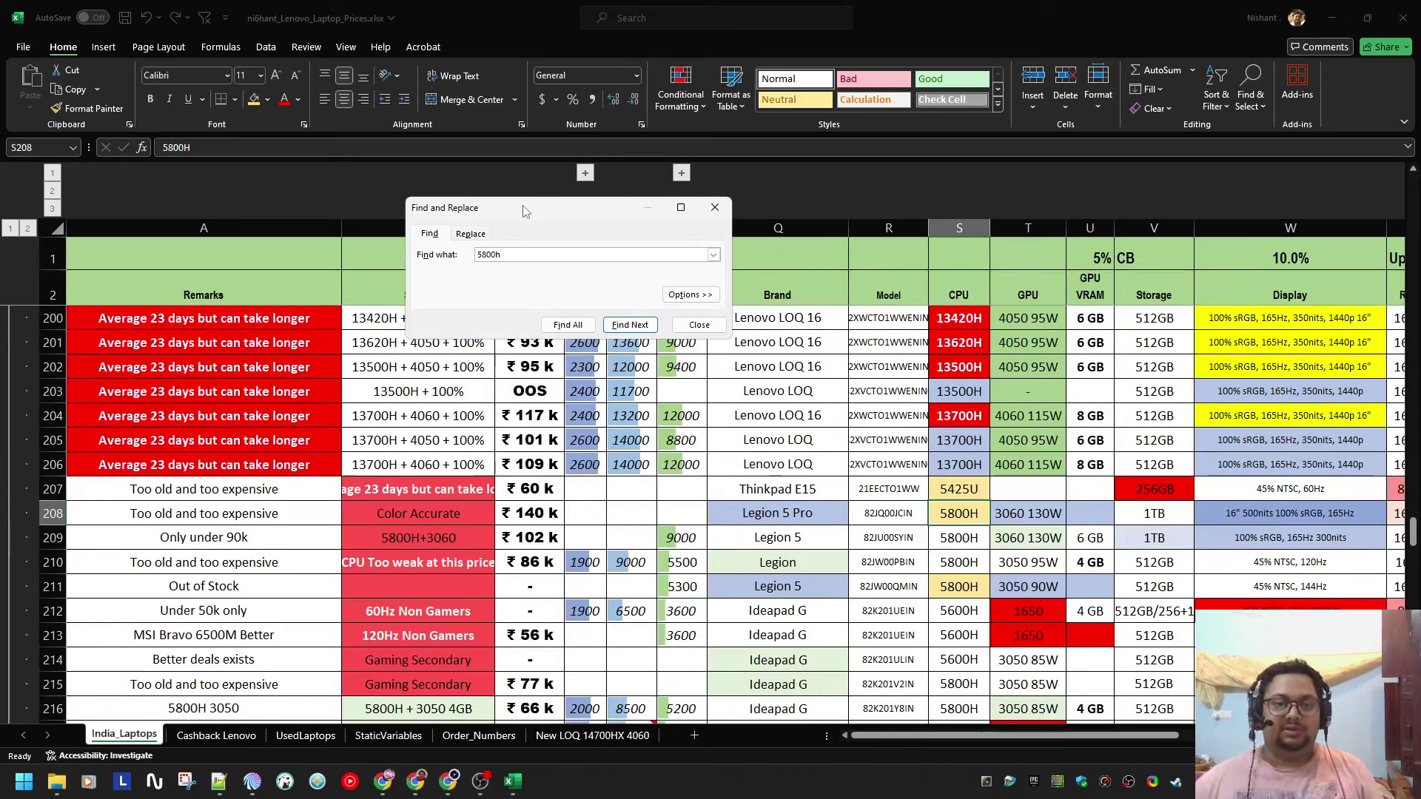
Step: Check the 82JQ00JCIN Legion 5 Pro's manufacturer price and link, expanding the collapsed list price column
click(350, 522)
key(shift+space)
drag(935, 738, 976, 738)
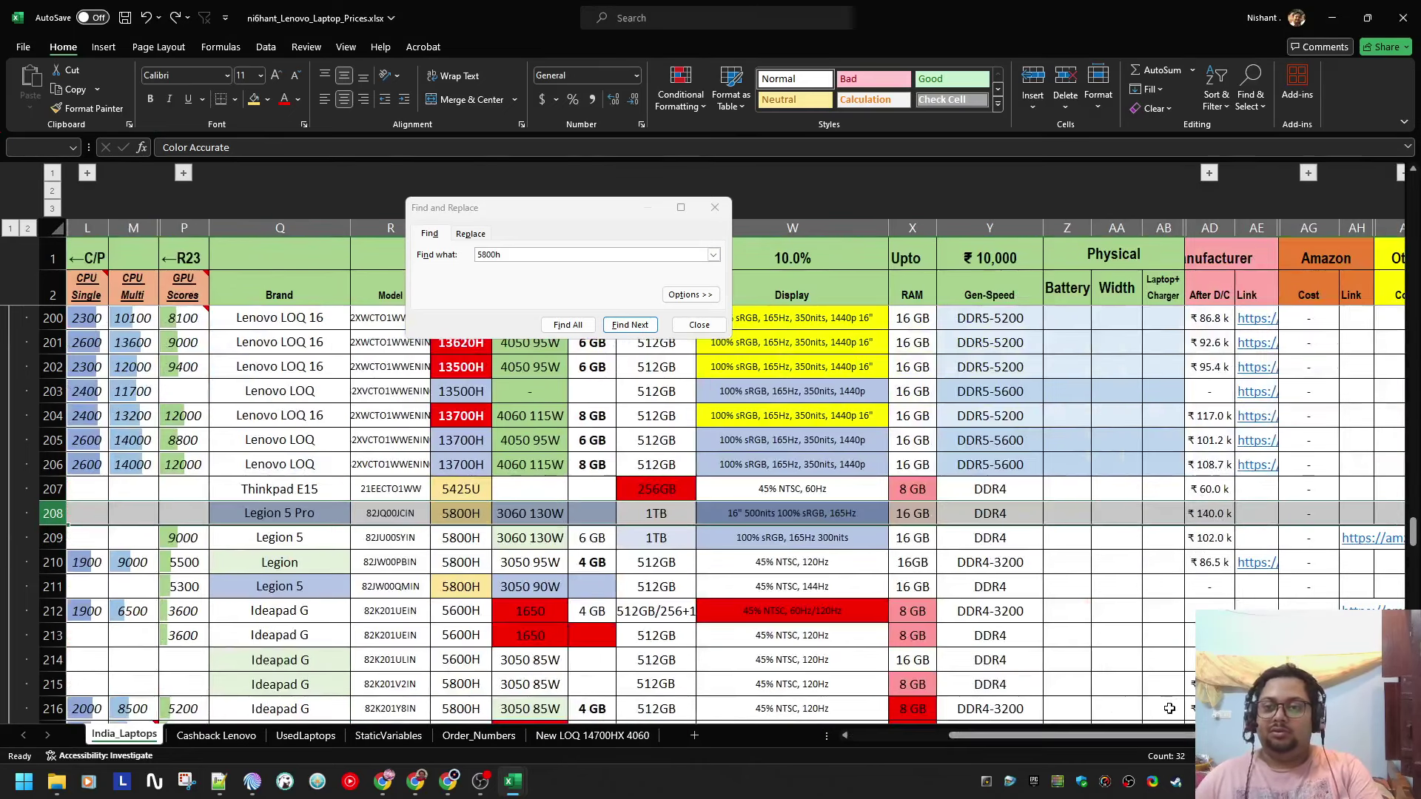
drag(1165, 736, 1219, 736)
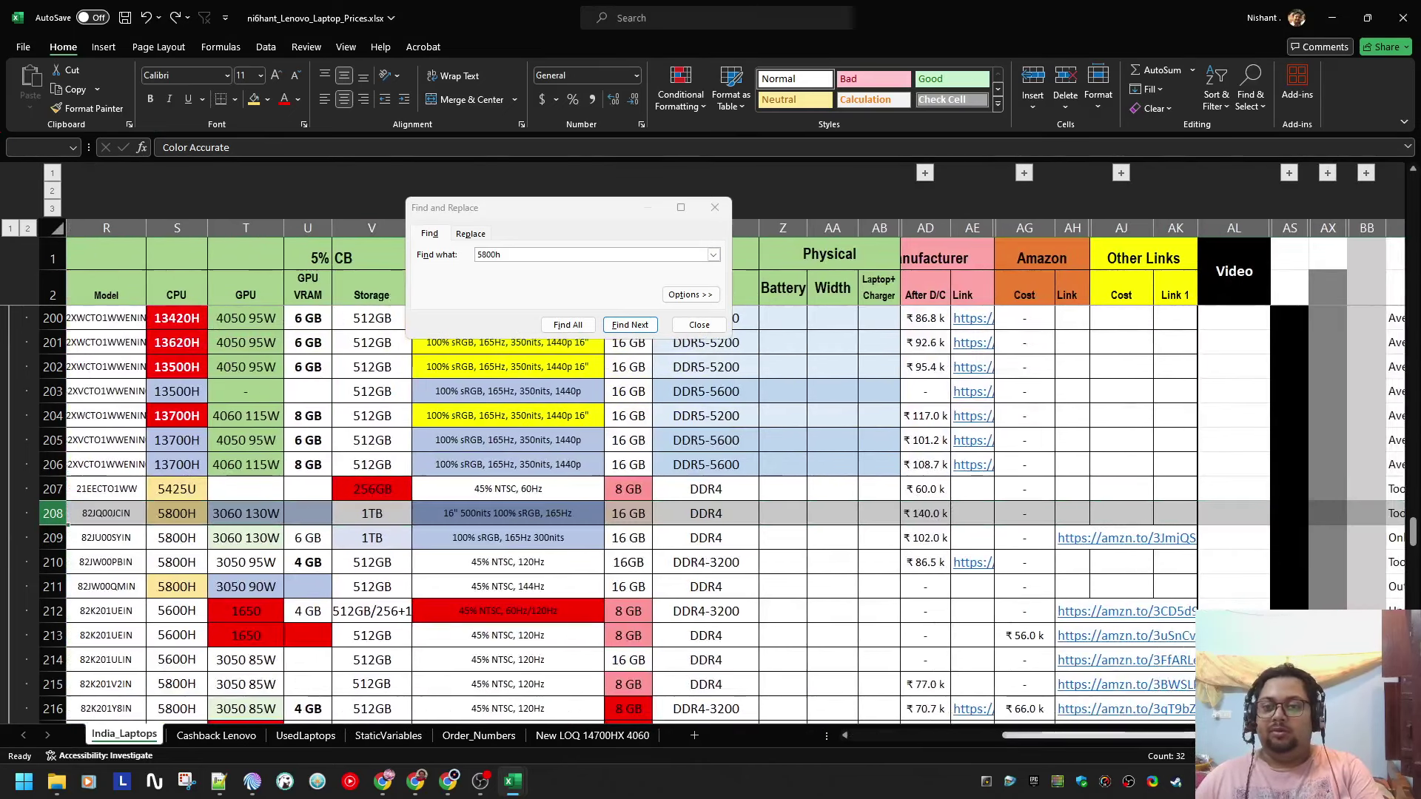
click(924, 175)
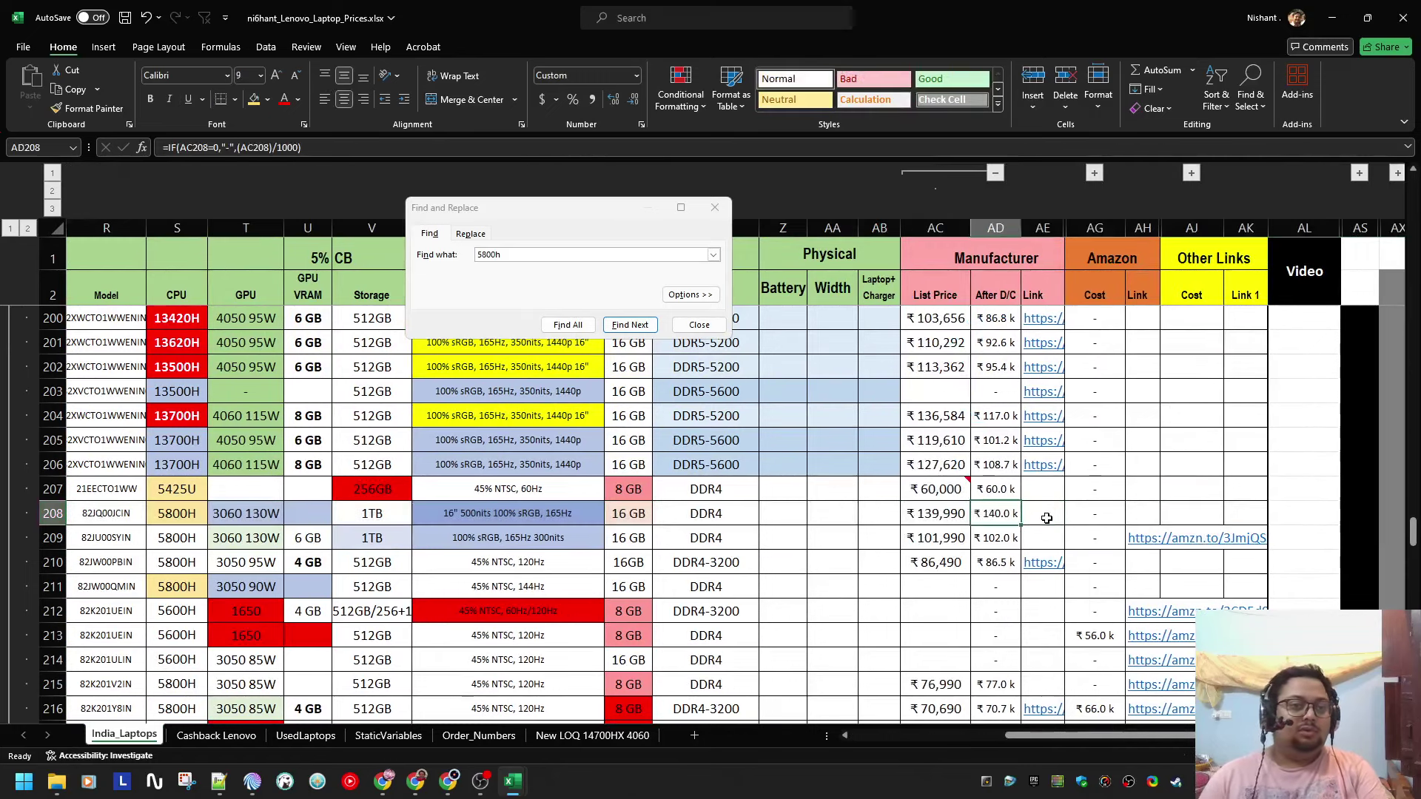
Step: Copy the Legion 5 Pro's model number 82JQ00JCIN from its row
key(Home)
key(Right)
key(Right)
key(Right)
key(Right)
key(Right)
key(Right)
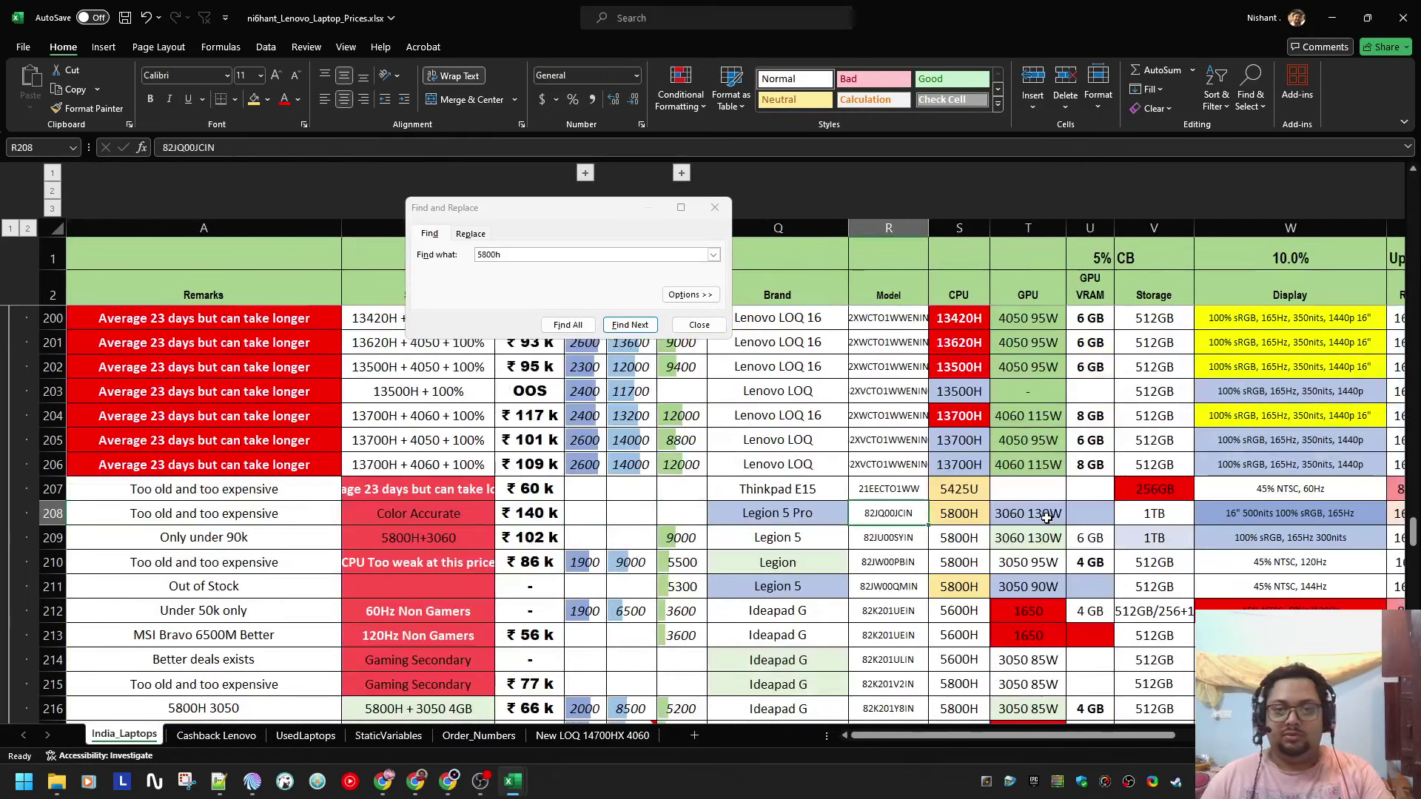
key(ctrl+c)
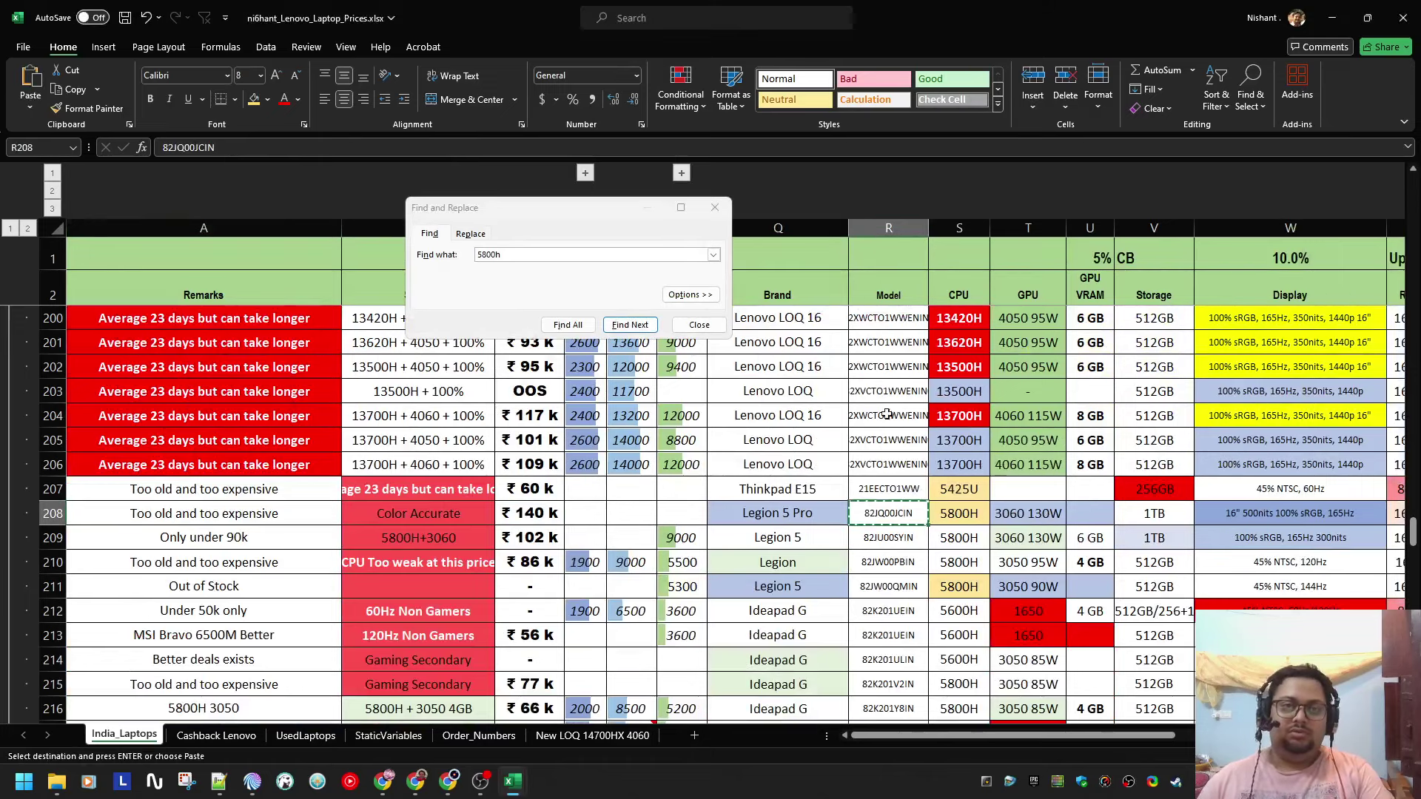
Step: Switch to the Amazon Legion 5 Pro page in Chrome, find 82JQ00JCIN on it and select that 1TB RTX 3060 variant
key(alt+Tab)
key(alt+Tab)
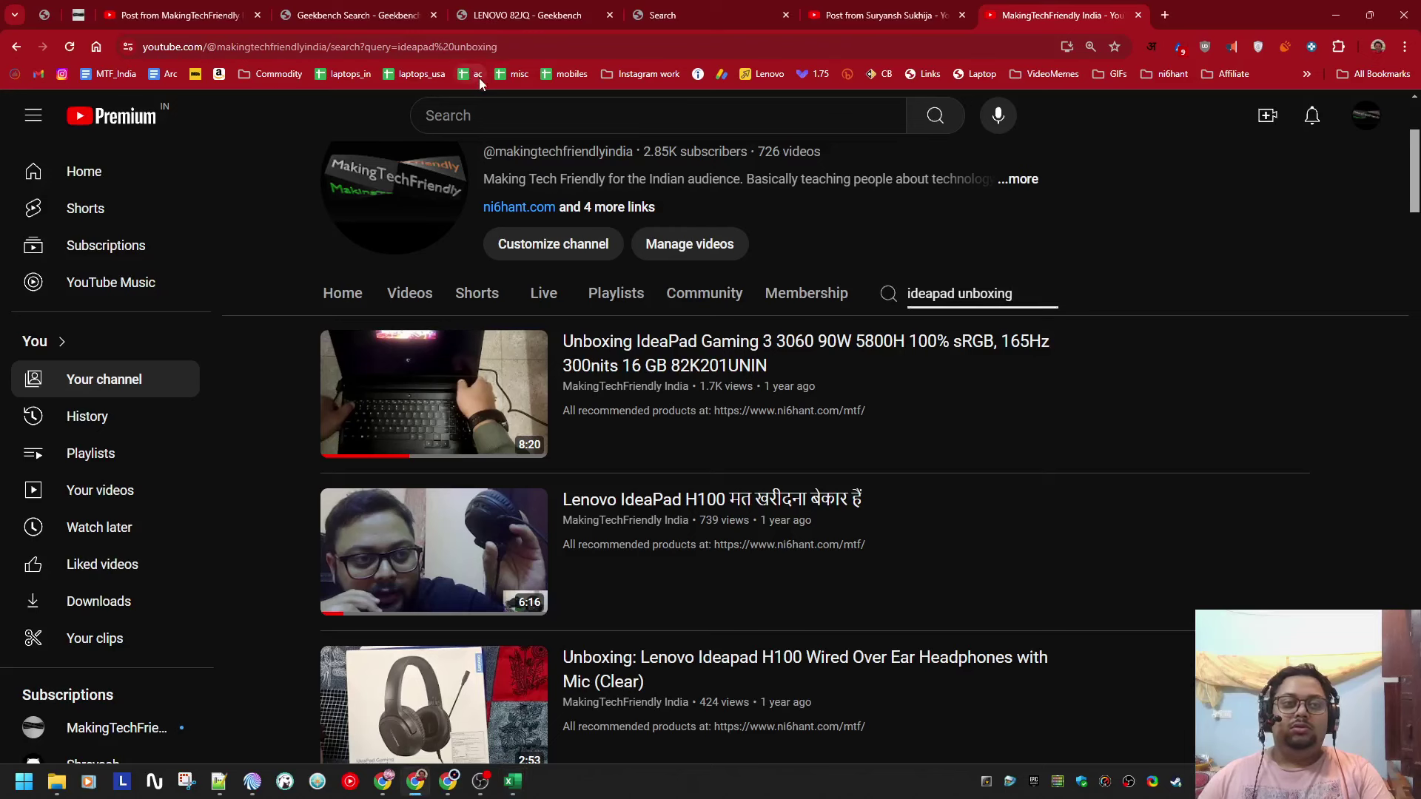
key(alt+Tab)
key(ctrl+f)
key(ctrl+v)
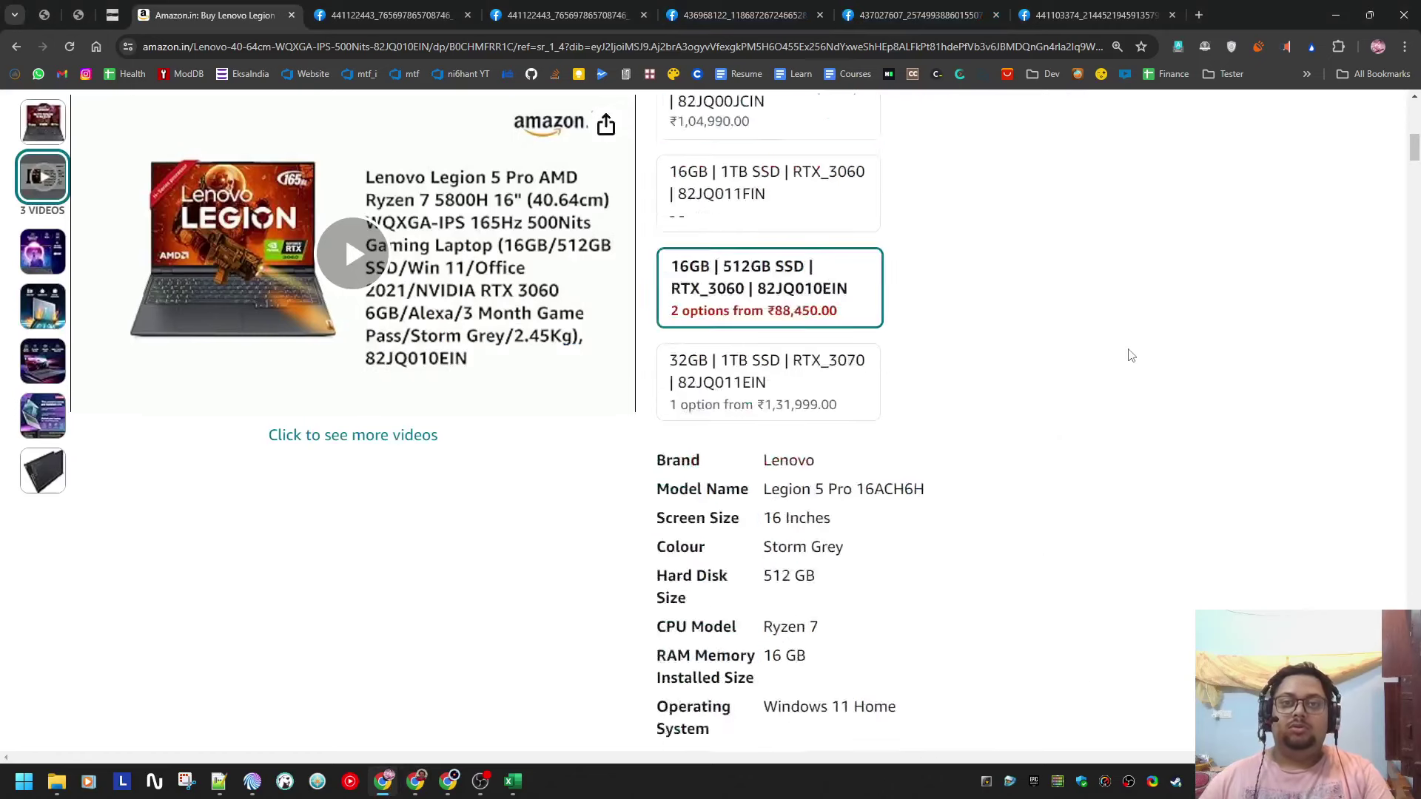
scroll(987, 382, up, 6)
scroll(987, 382, down, 4)
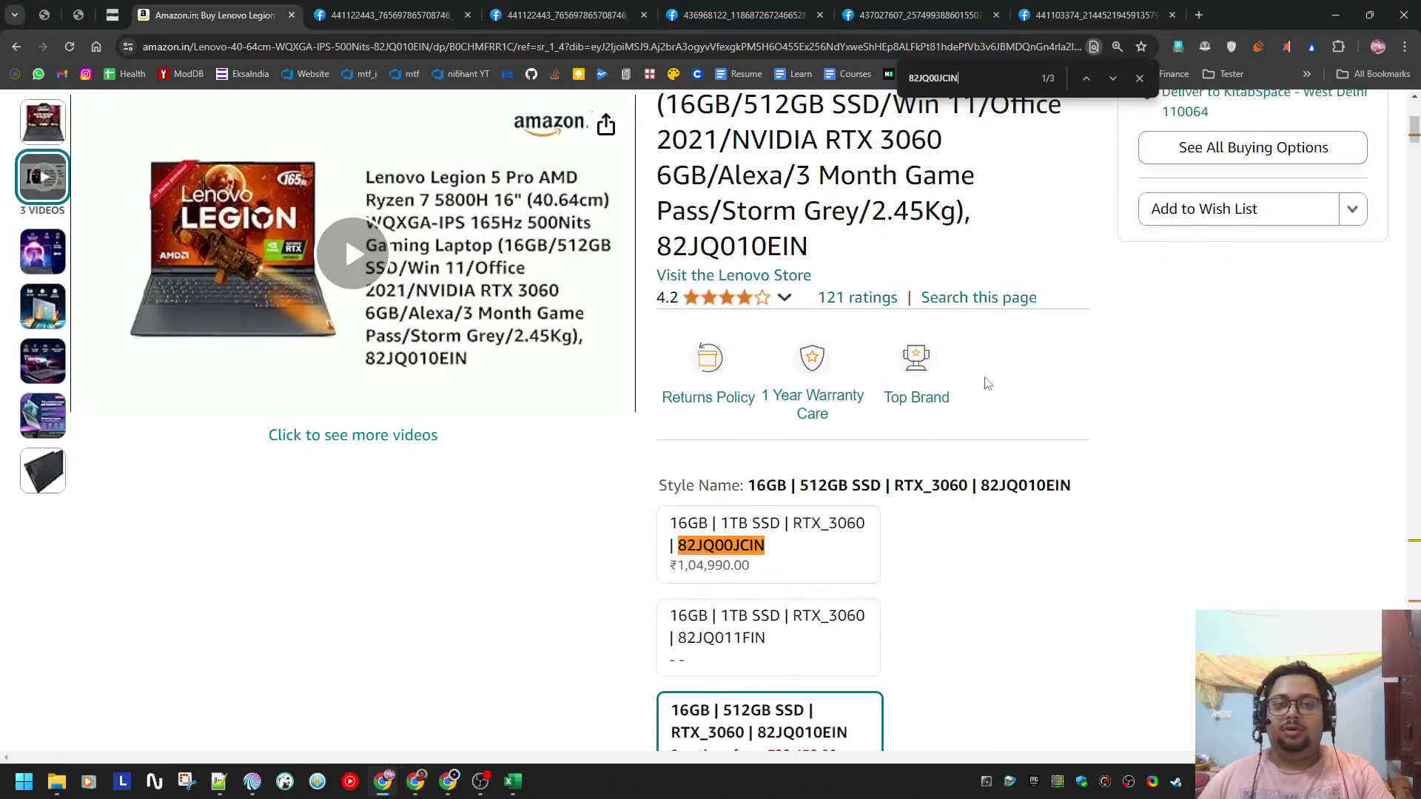
click(733, 403)
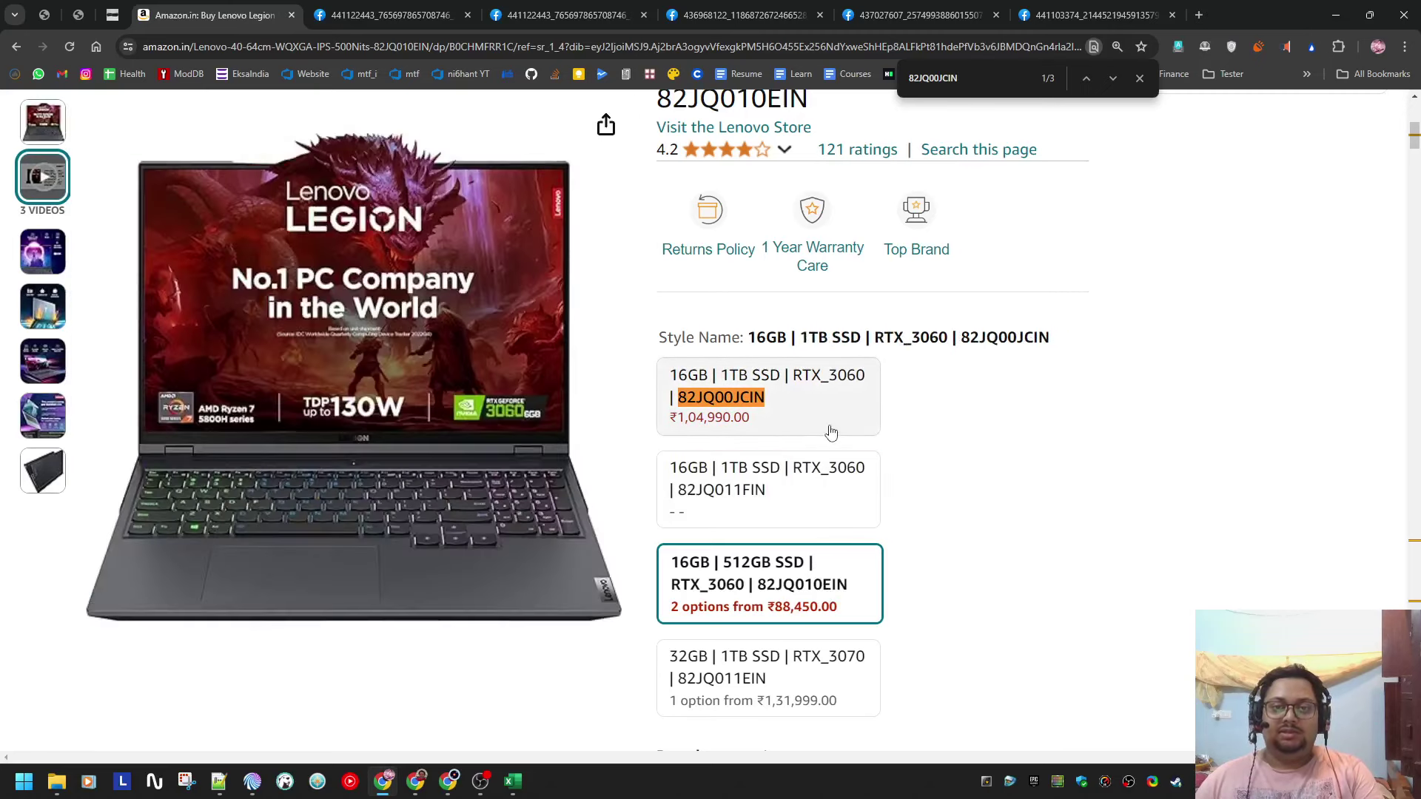
click(823, 489)
Step: Return to the price workbook in Excel, select the 82JQ00JCIN Legion 5 Pro row and close the search dialog
key(alt+Tab)
key(alt+Tab)
key(Tab)
key(Tab)
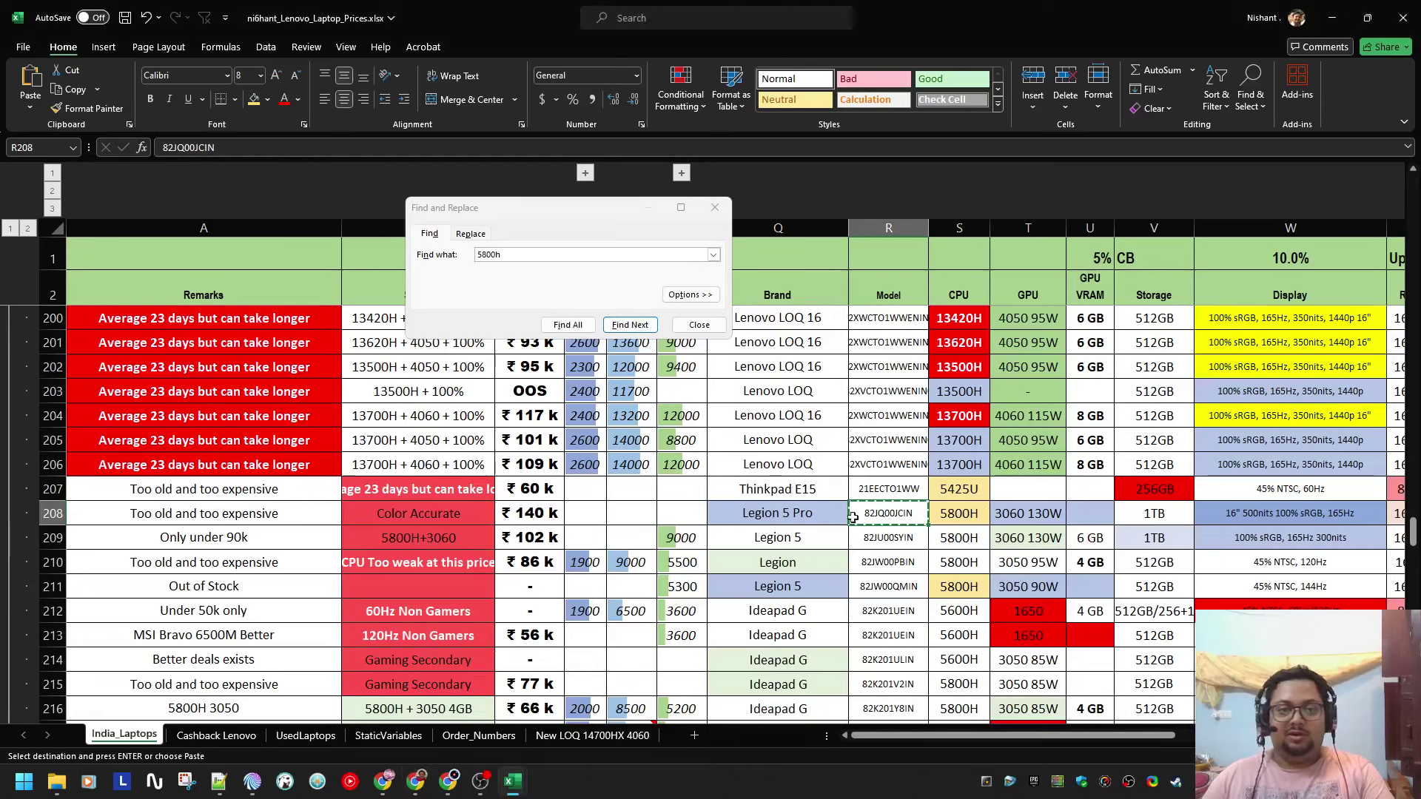
click(53, 513)
key(alt+Tab)
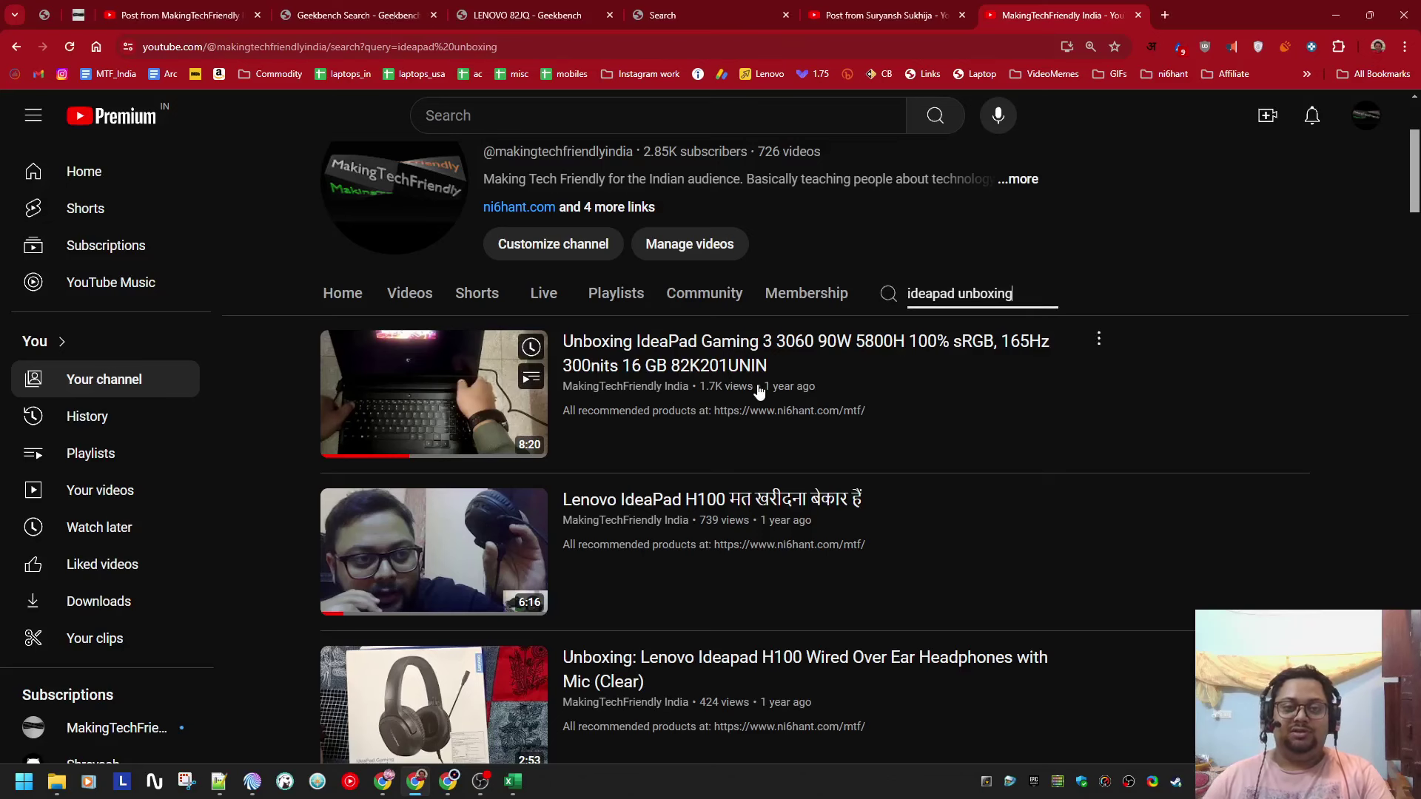
key(alt+Tab)
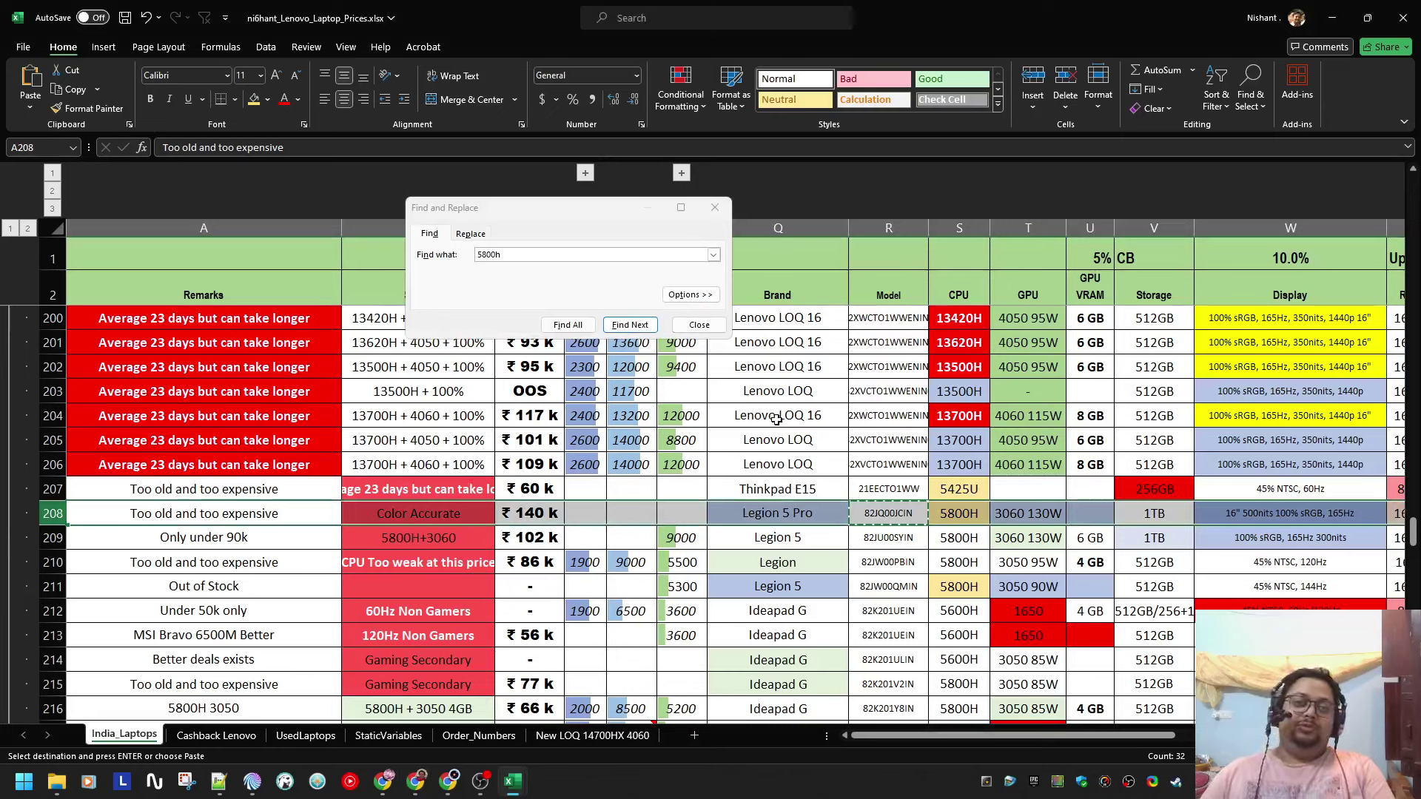
click(699, 326)
Step: Switch to Chrome and open the Lenovo India site, lenovo.com, in a new tab
key(alt+Tab)
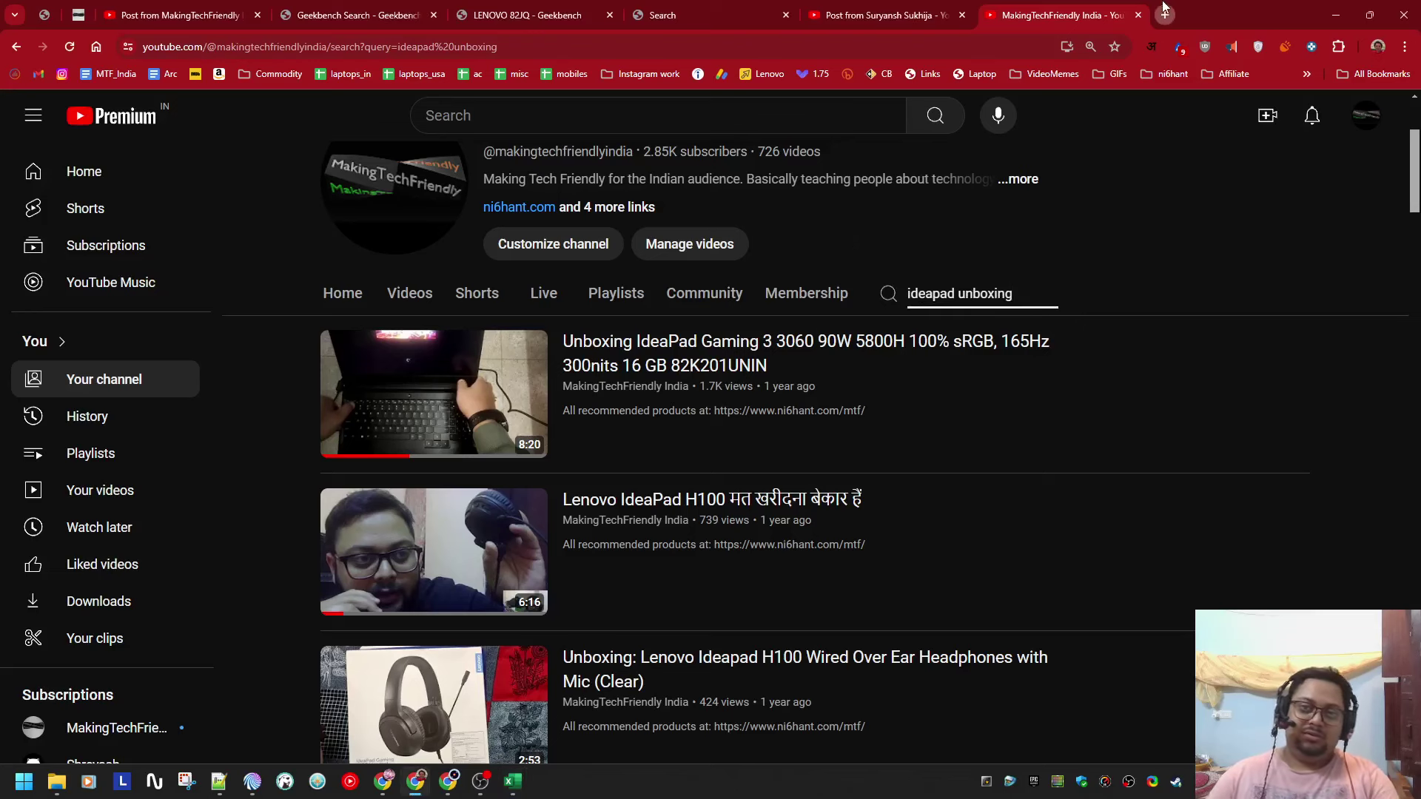
key(ctrl+t)
text(lenovop)
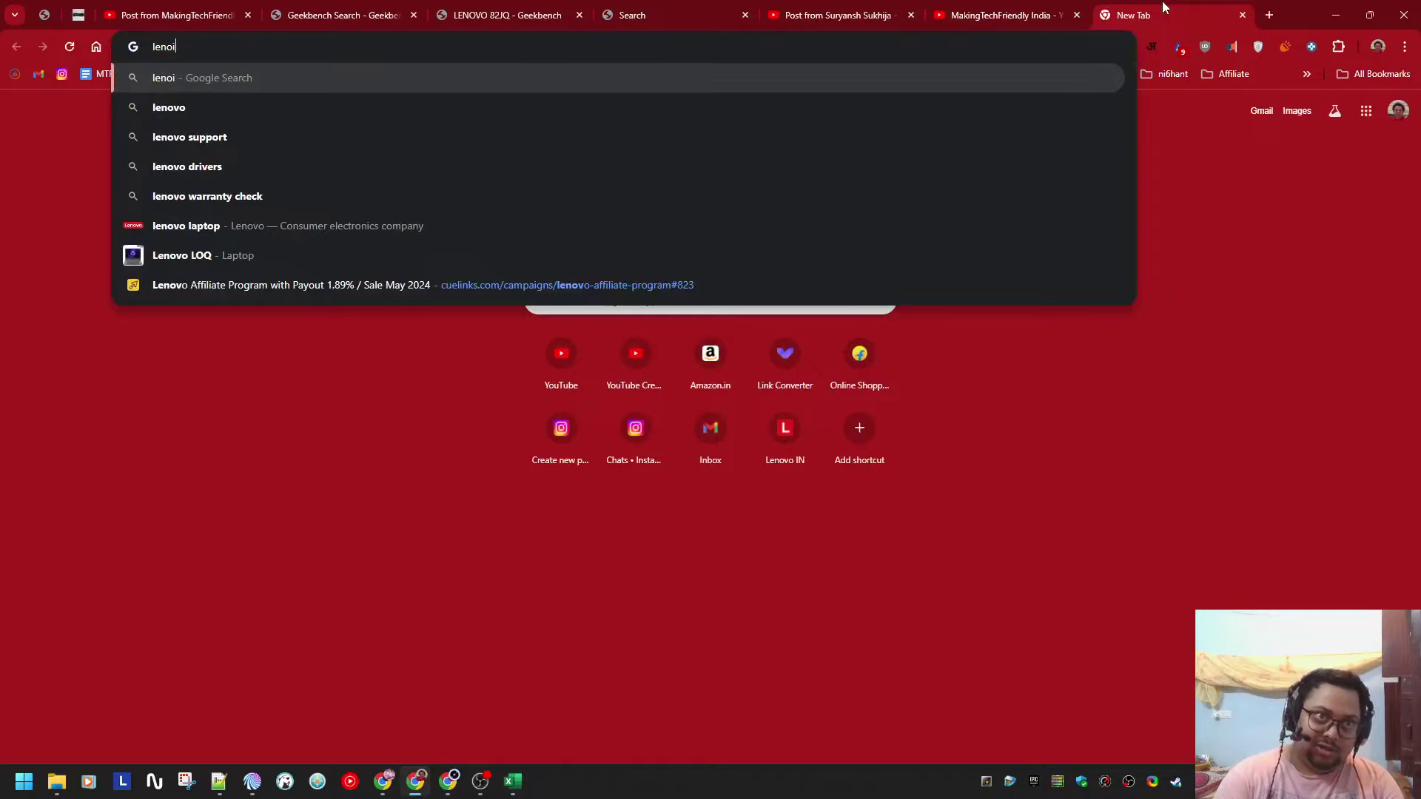
key(BackSpace)
key(Down)
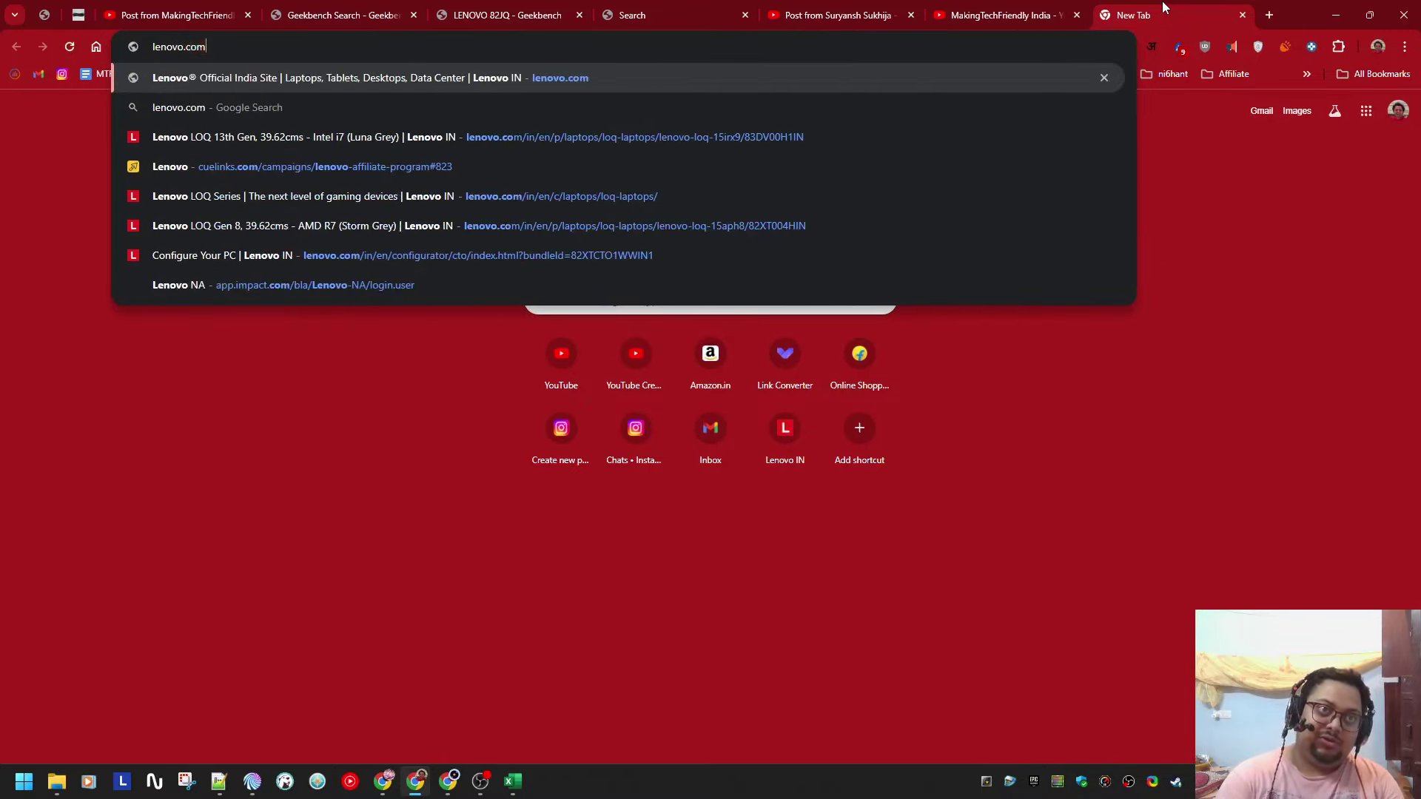
key(Return)
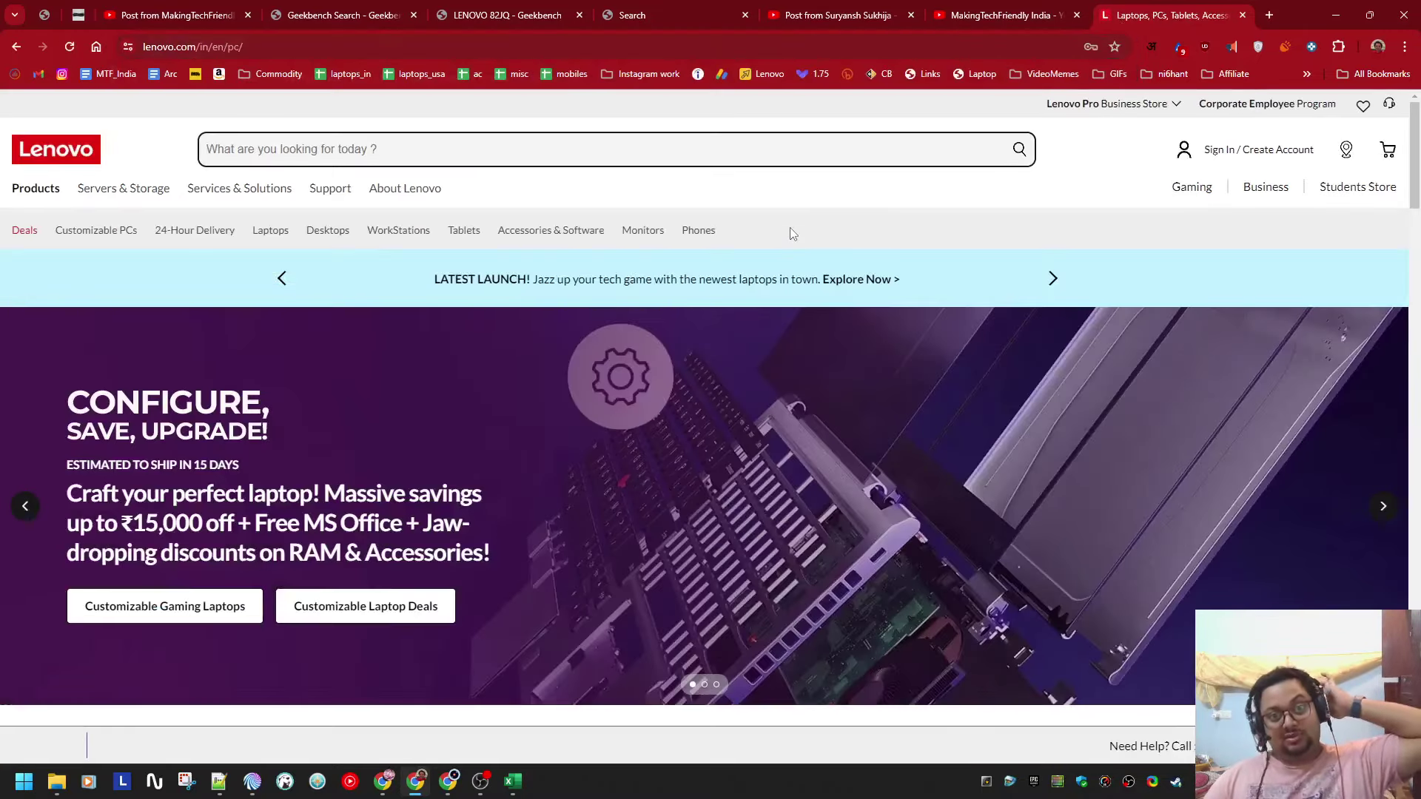
Step: Open the page with all Lenovo laptops and expand the full list of options in its Series filter
mouse_move(270, 232)
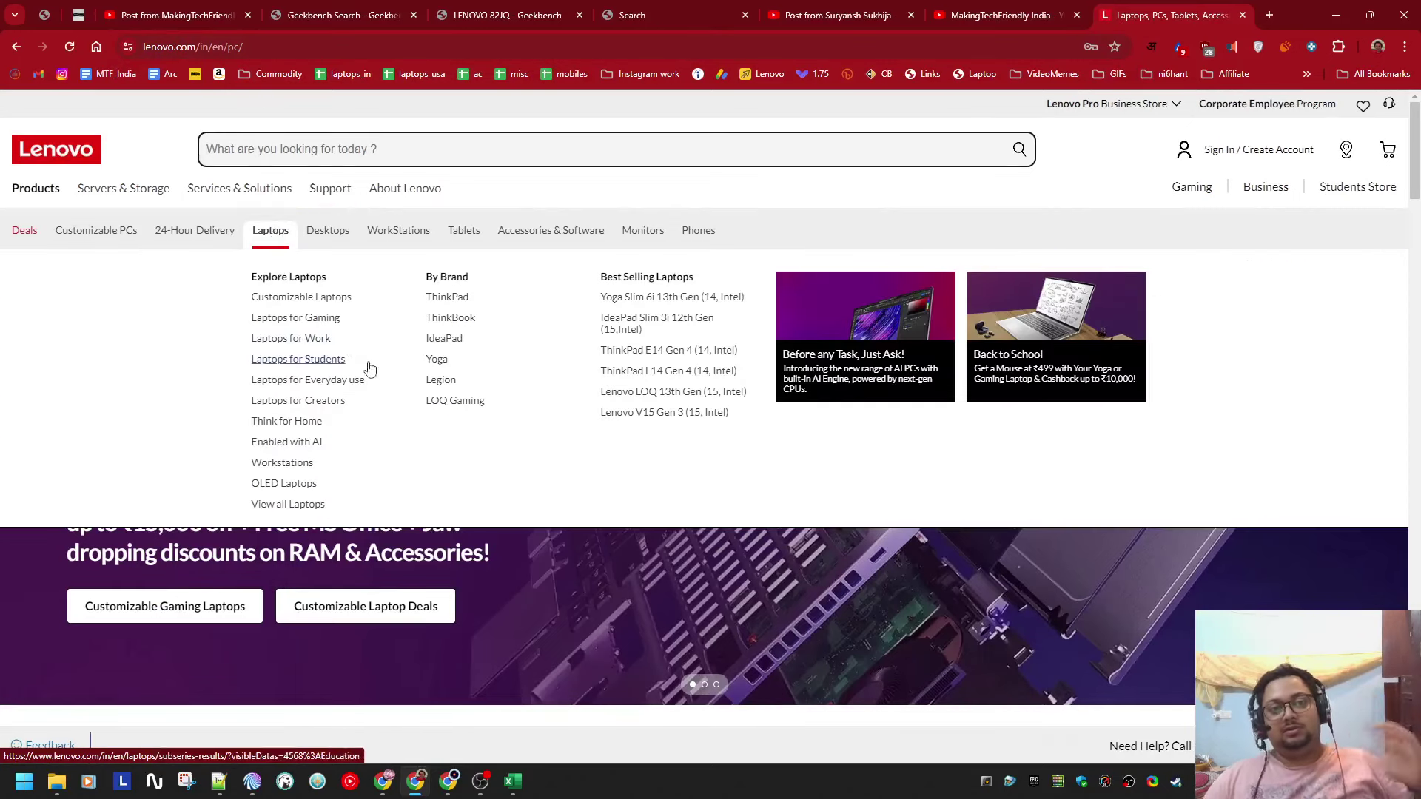
click(320, 504)
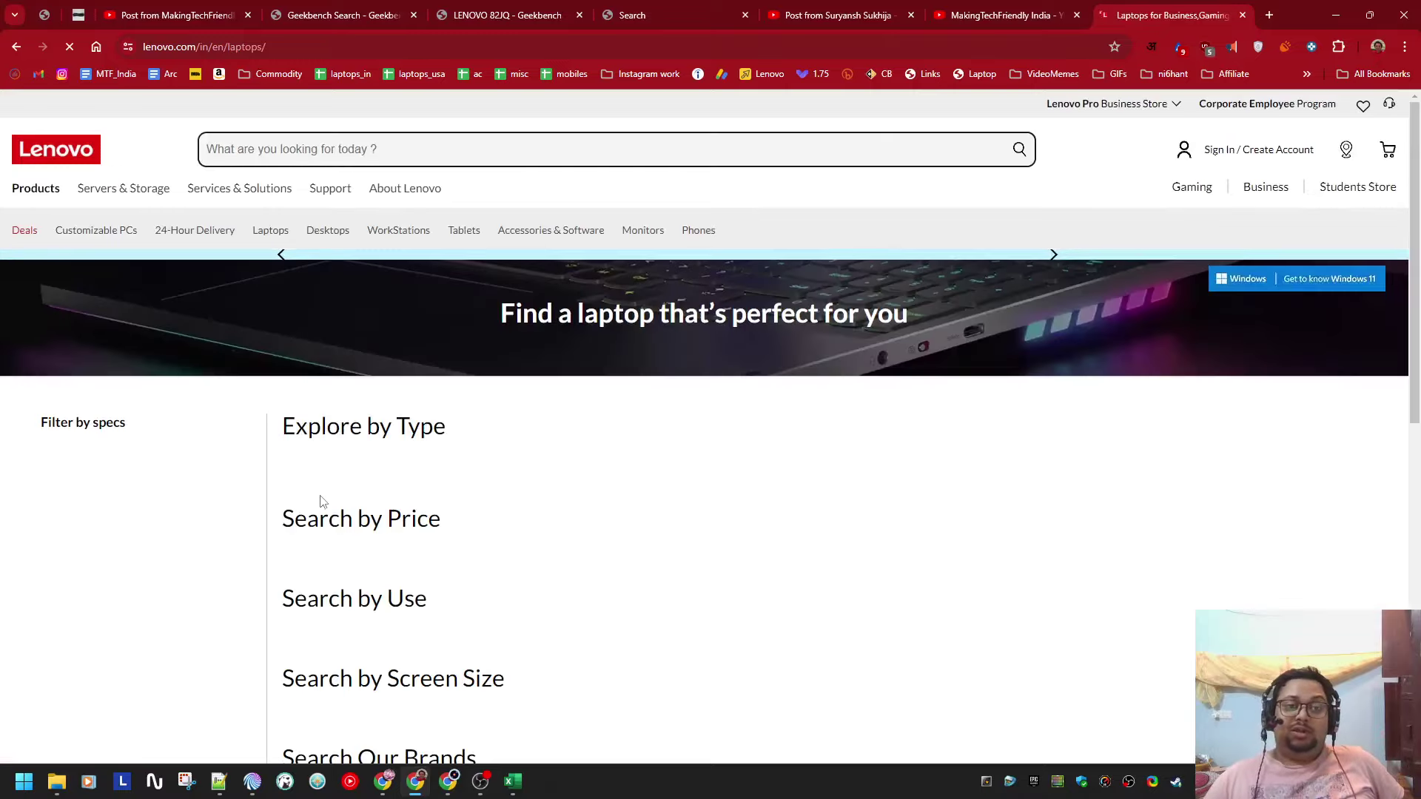
scroll(322, 489, down, 4)
scroll(323, 488, up, 3)
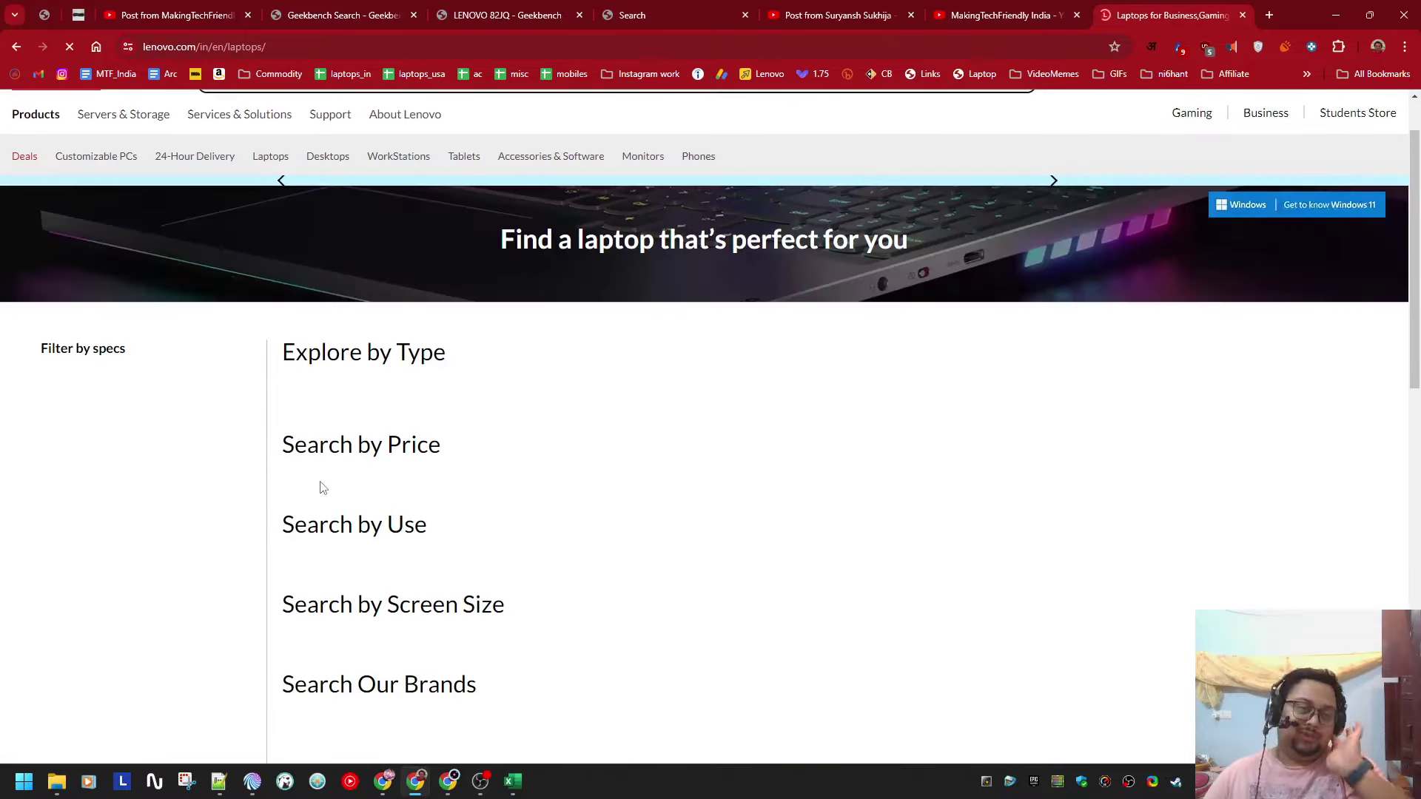
scroll(326, 494, down, 3)
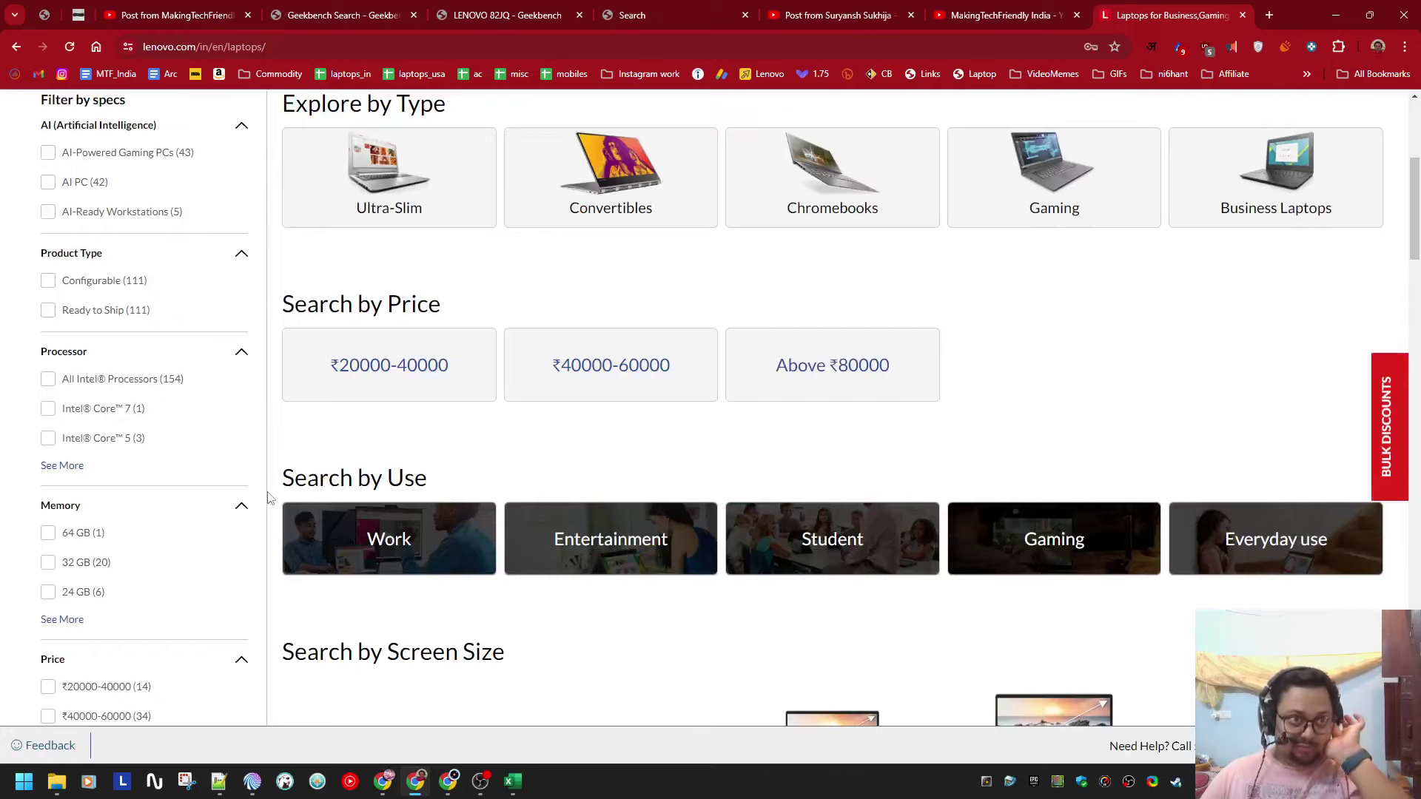
scroll(266, 501, up, 3)
scroll(258, 506, down, 3)
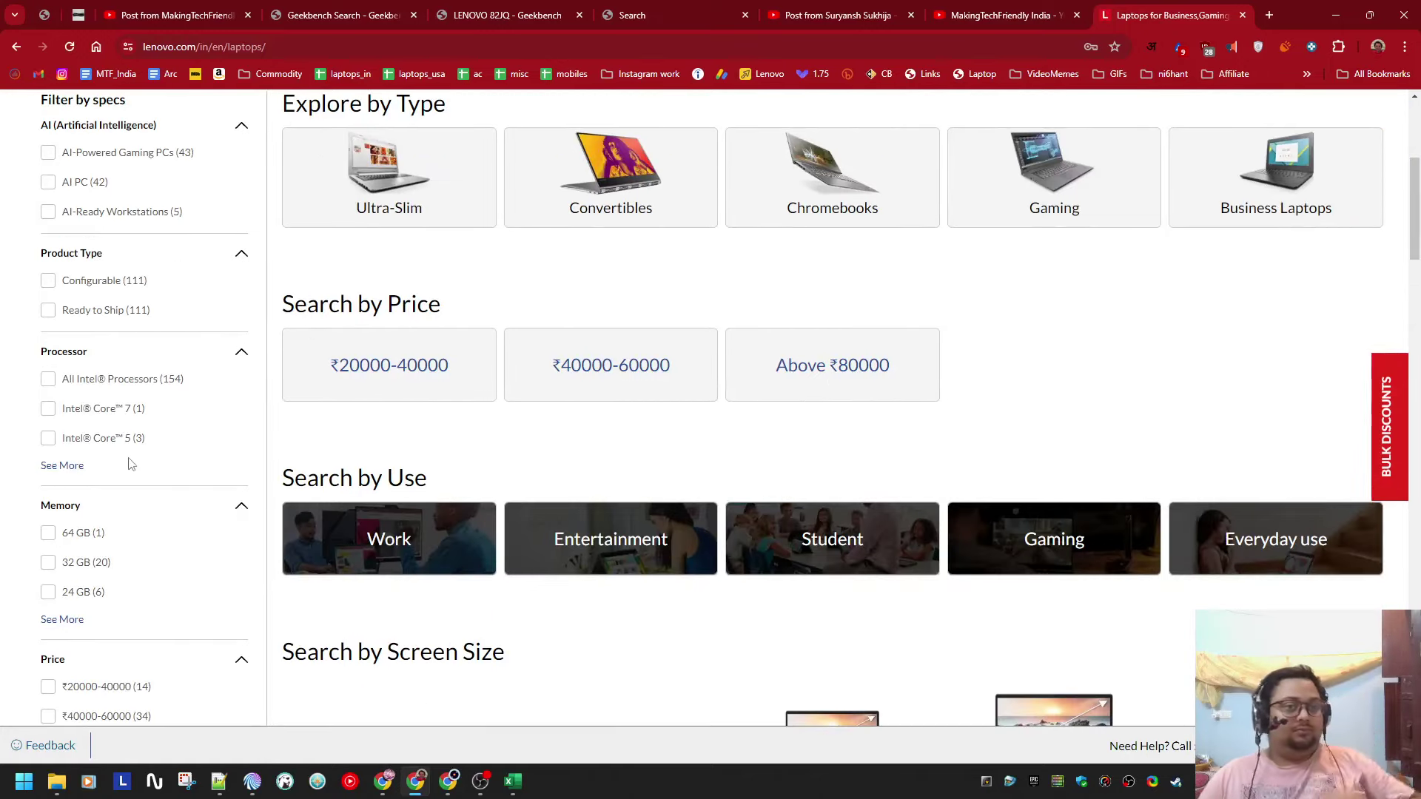
scroll(126, 464, down, 3)
scroll(120, 492, up, 6)
scroll(122, 500, down, 11)
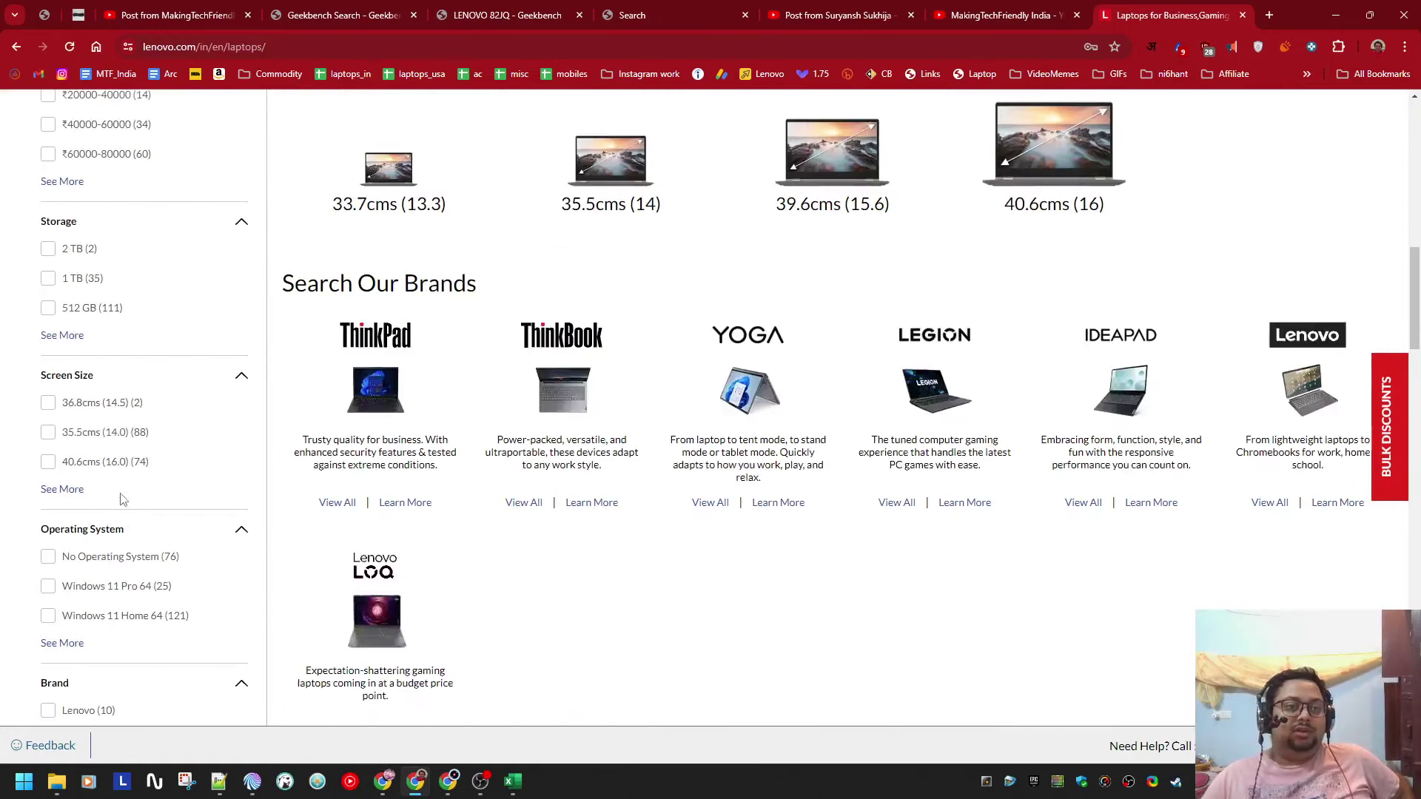
scroll(123, 500, down, 8)
click(68, 360)
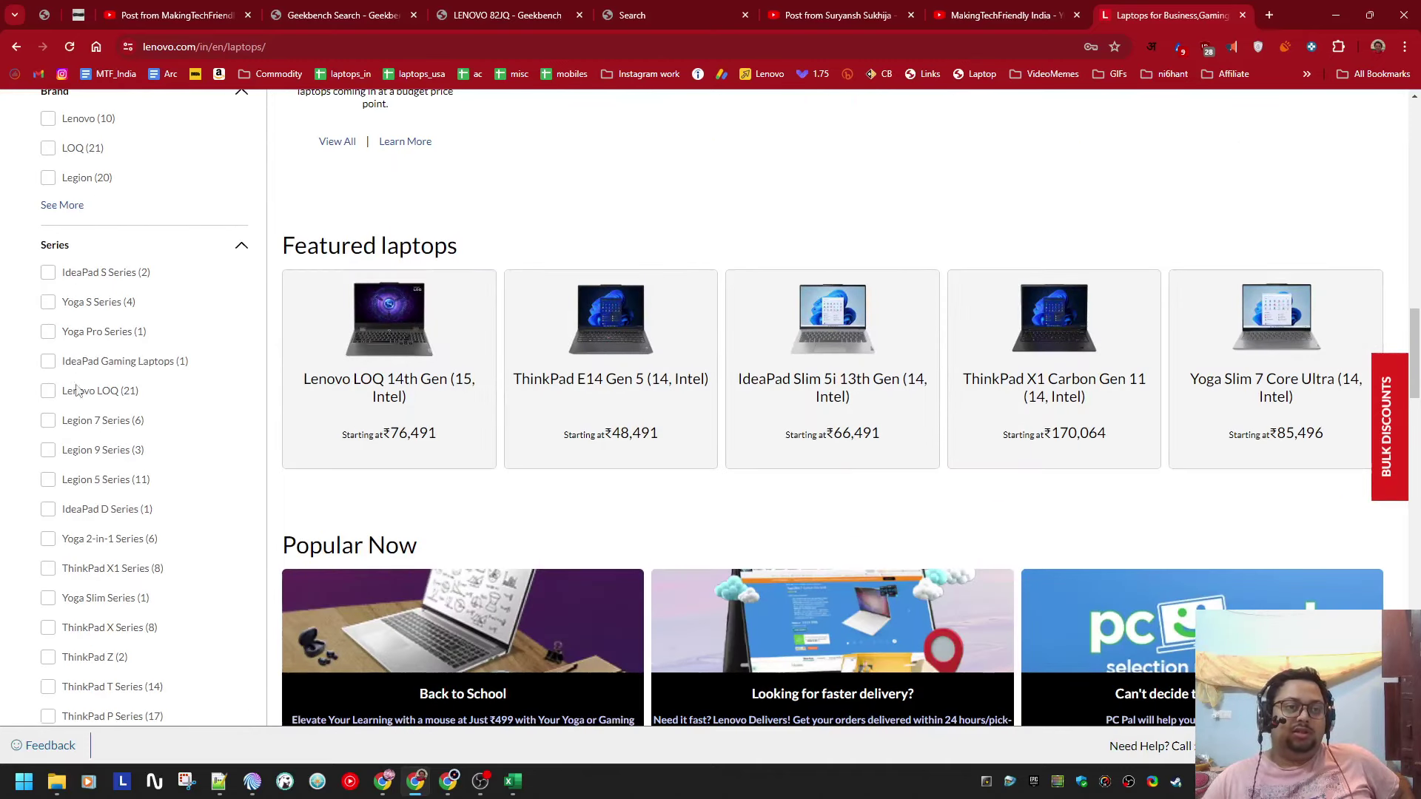
Step: Expand the Brand filter and narrow the laptops to the Legion brand
scroll(108, 457, down, 12)
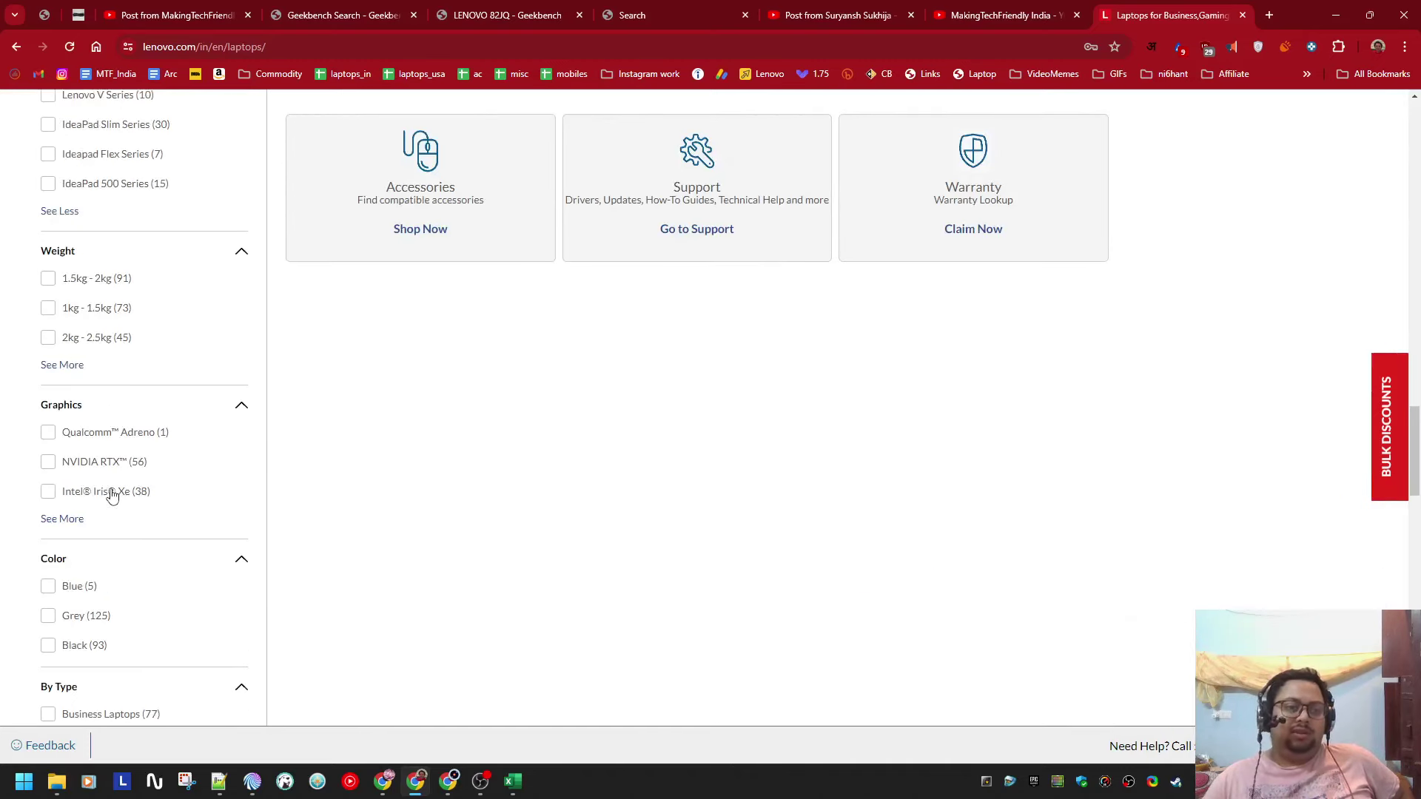
scroll(112, 496, down, 3)
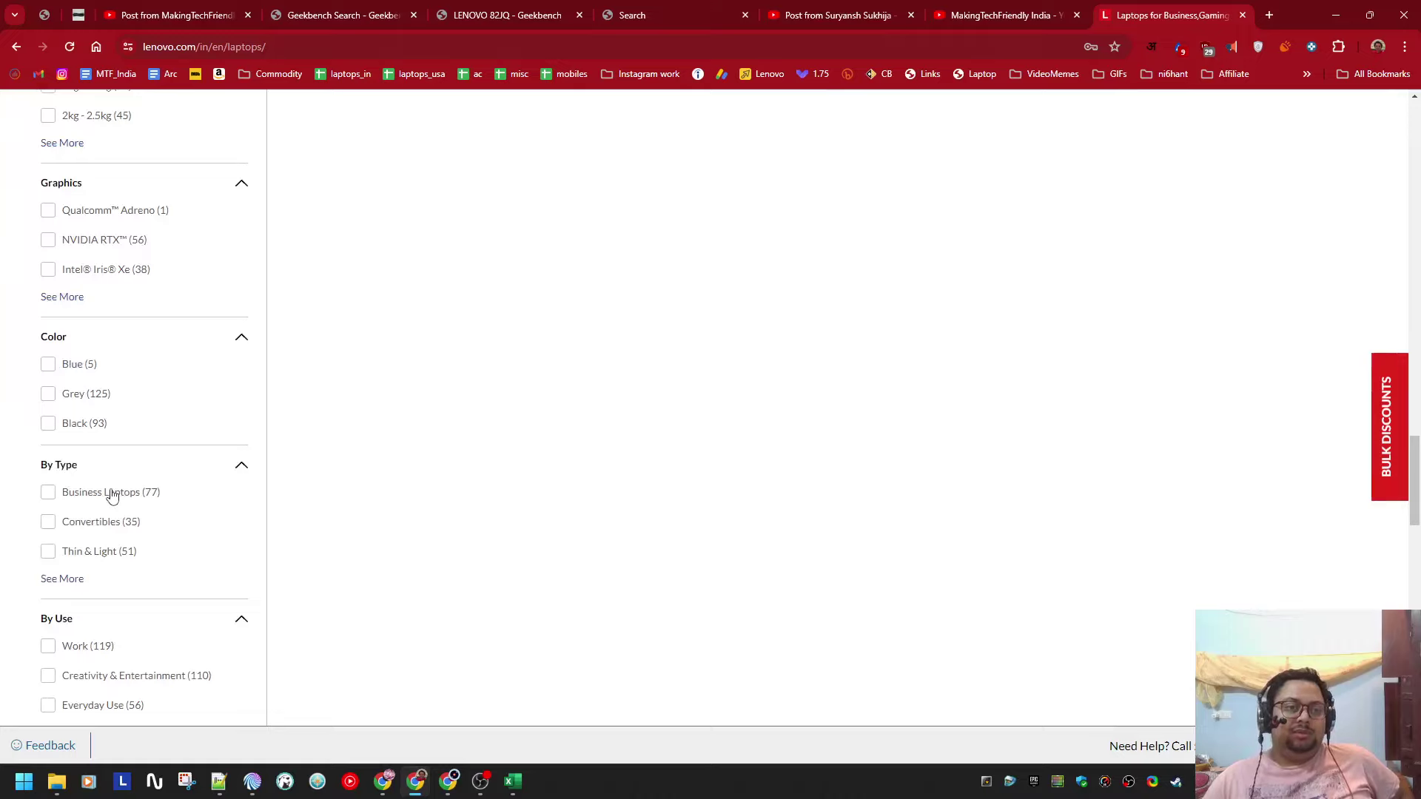
scroll(112, 496, down, 6)
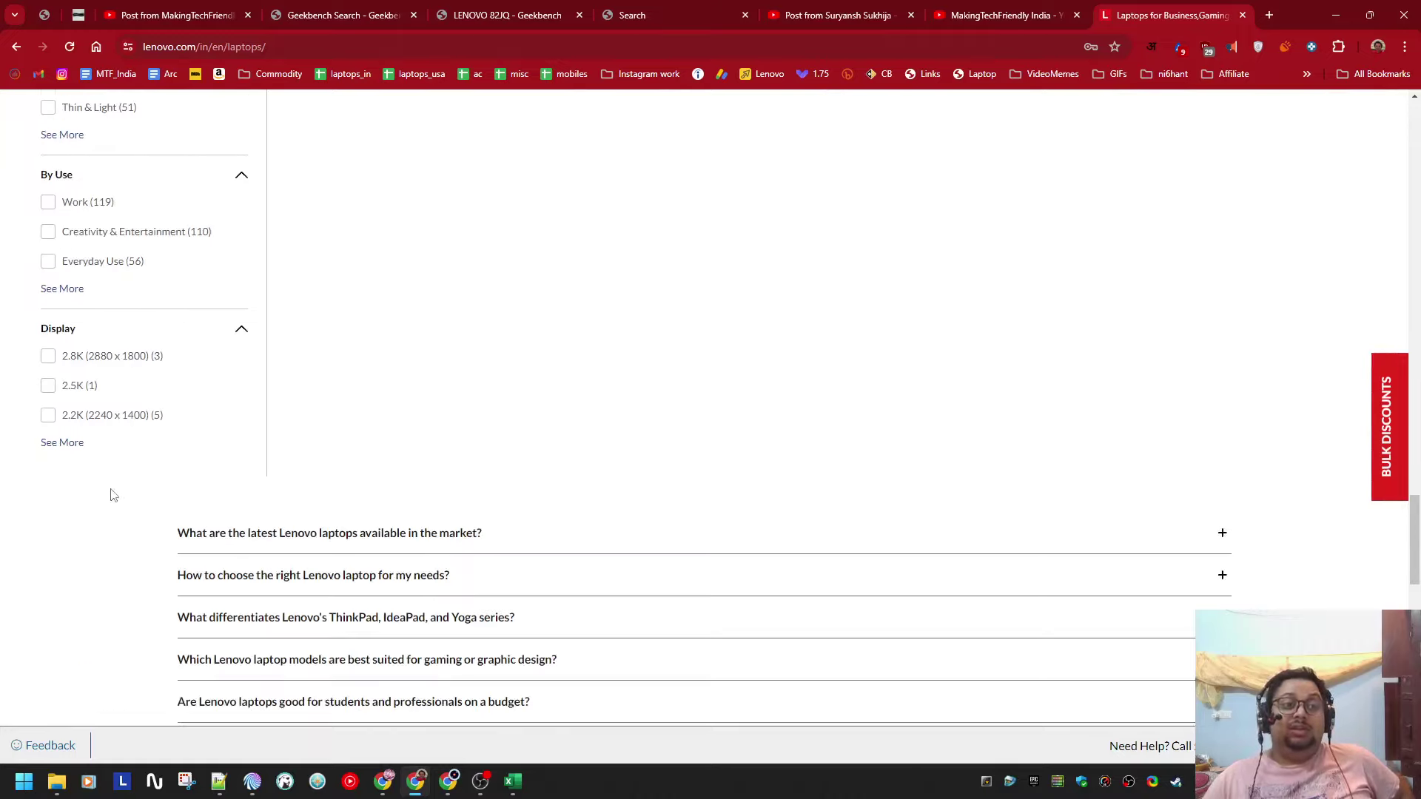
scroll(113, 495, up, 4)
scroll(113, 495, up, 3)
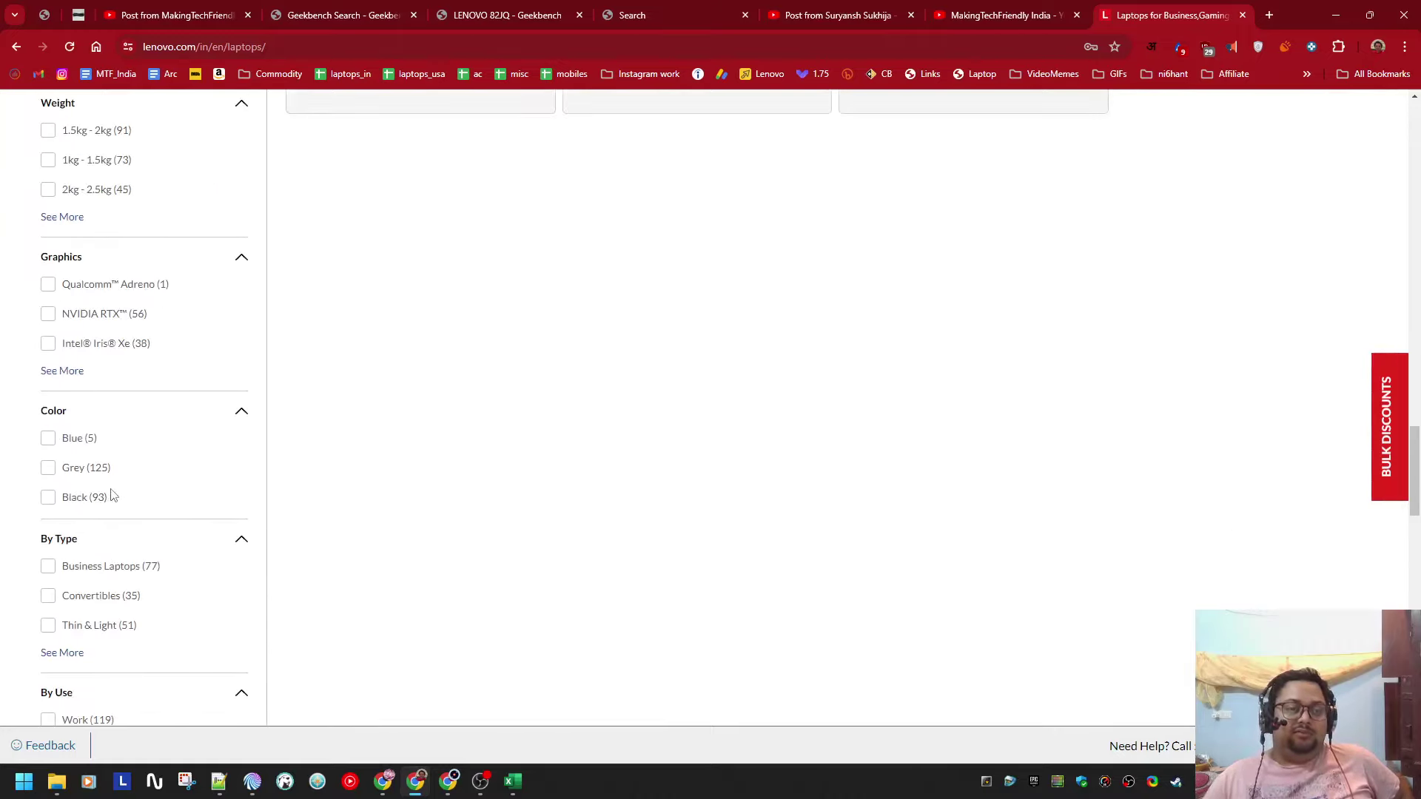
scroll(113, 495, up, 7)
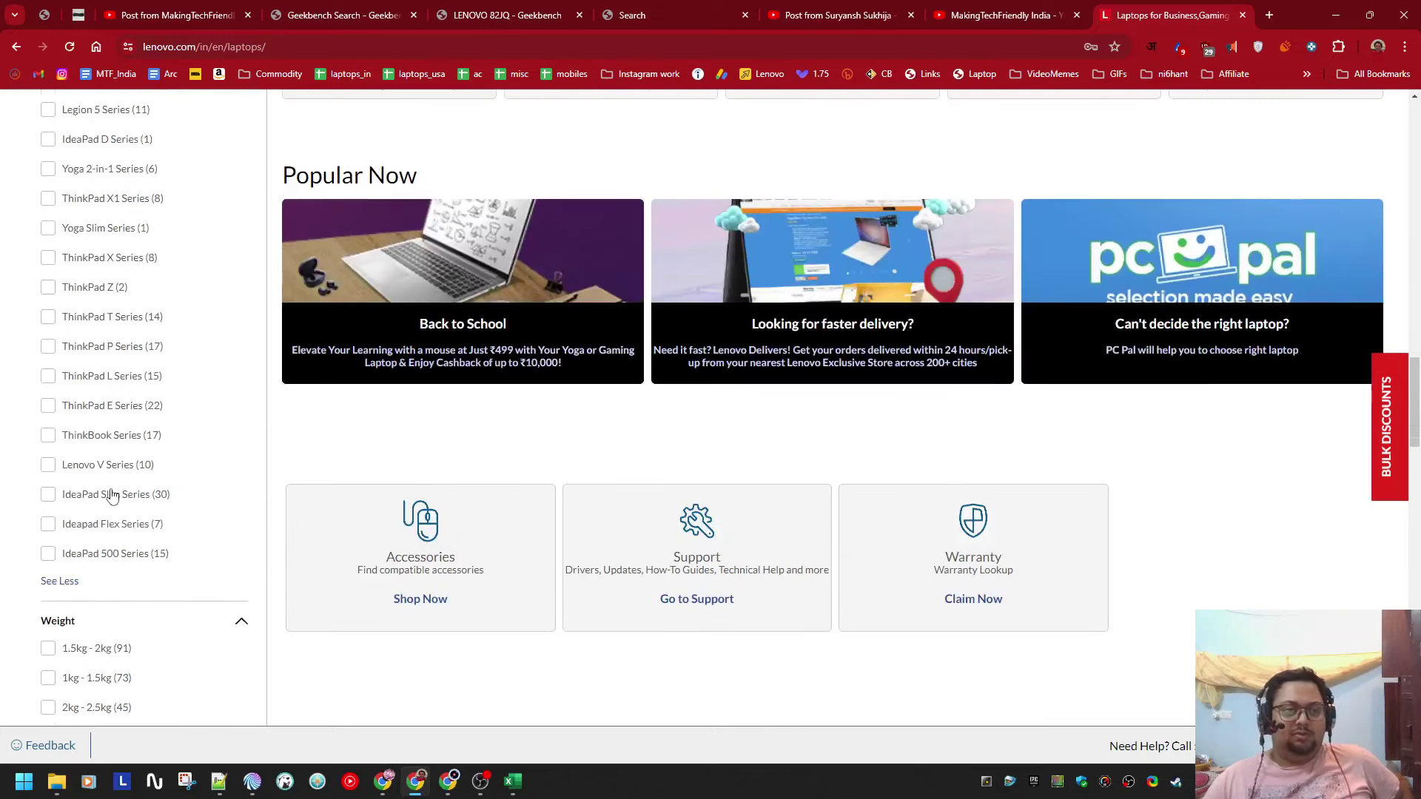
scroll(111, 496, up, 8)
click(81, 427)
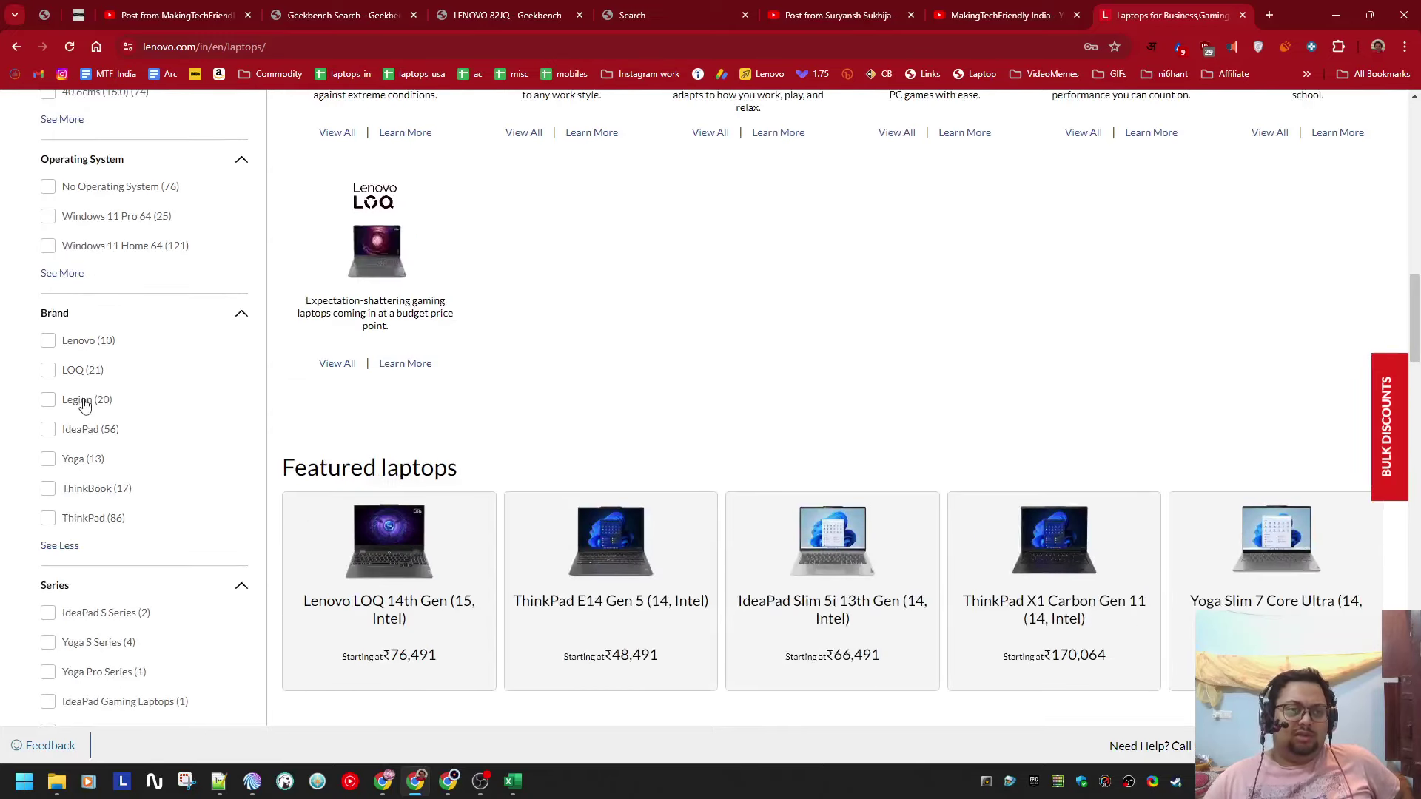
click(83, 401)
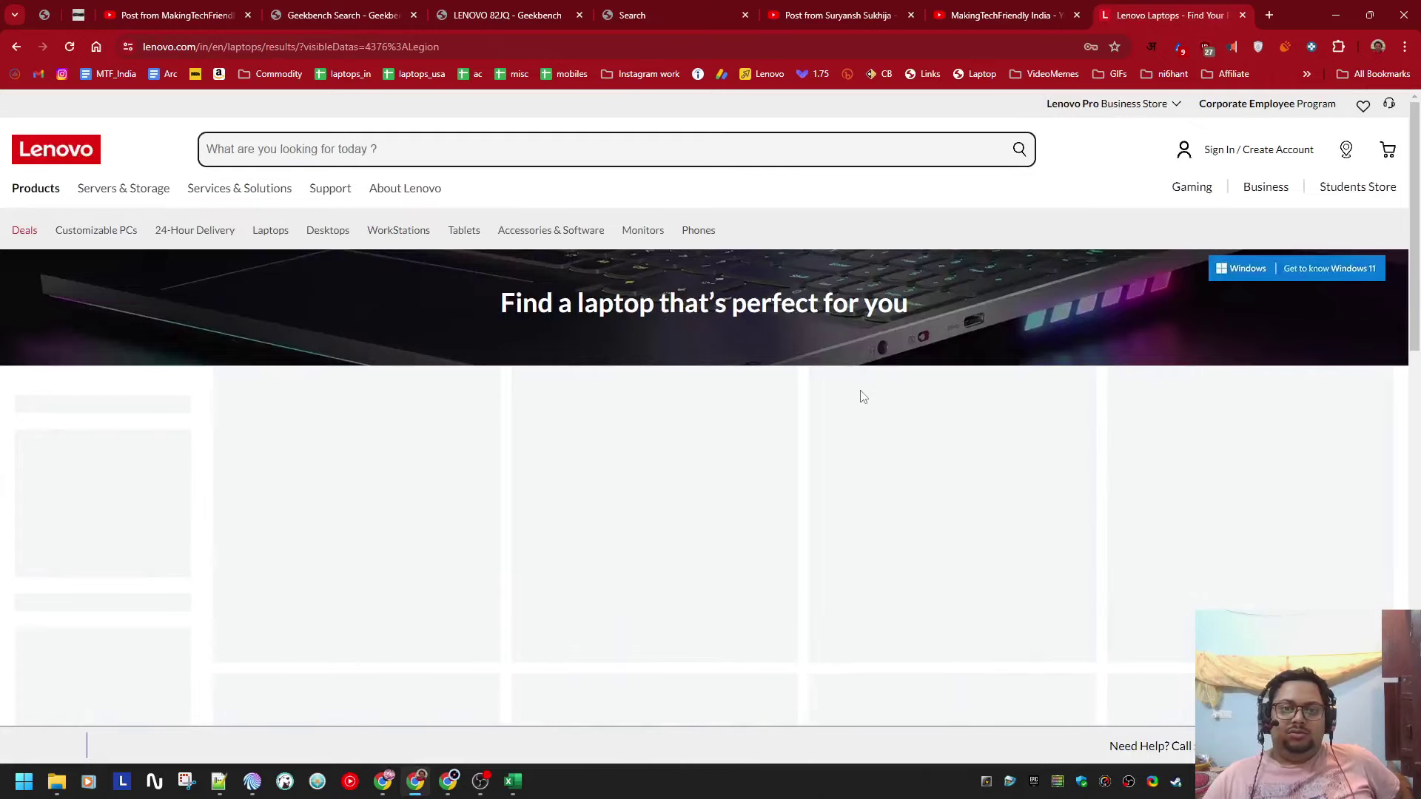
Step: Look over the cheapest Legion laptops in the filtered results, starting with the Legion 5i 14th Gen
scroll(1179, 367, up, 3)
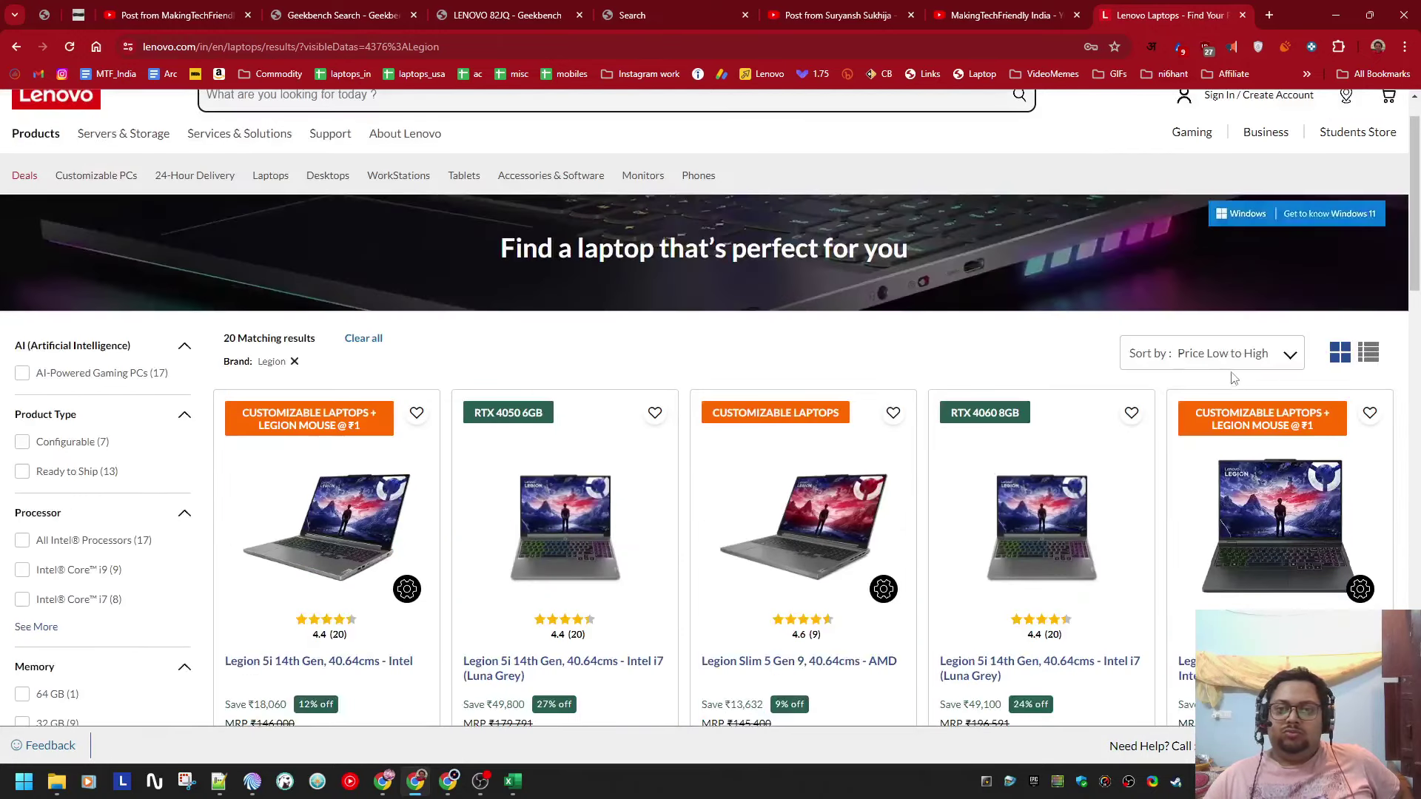
scroll(1235, 379, down, 4)
drag(237, 450, 390, 461)
click(486, 451)
scroll(608, 451, up, 5)
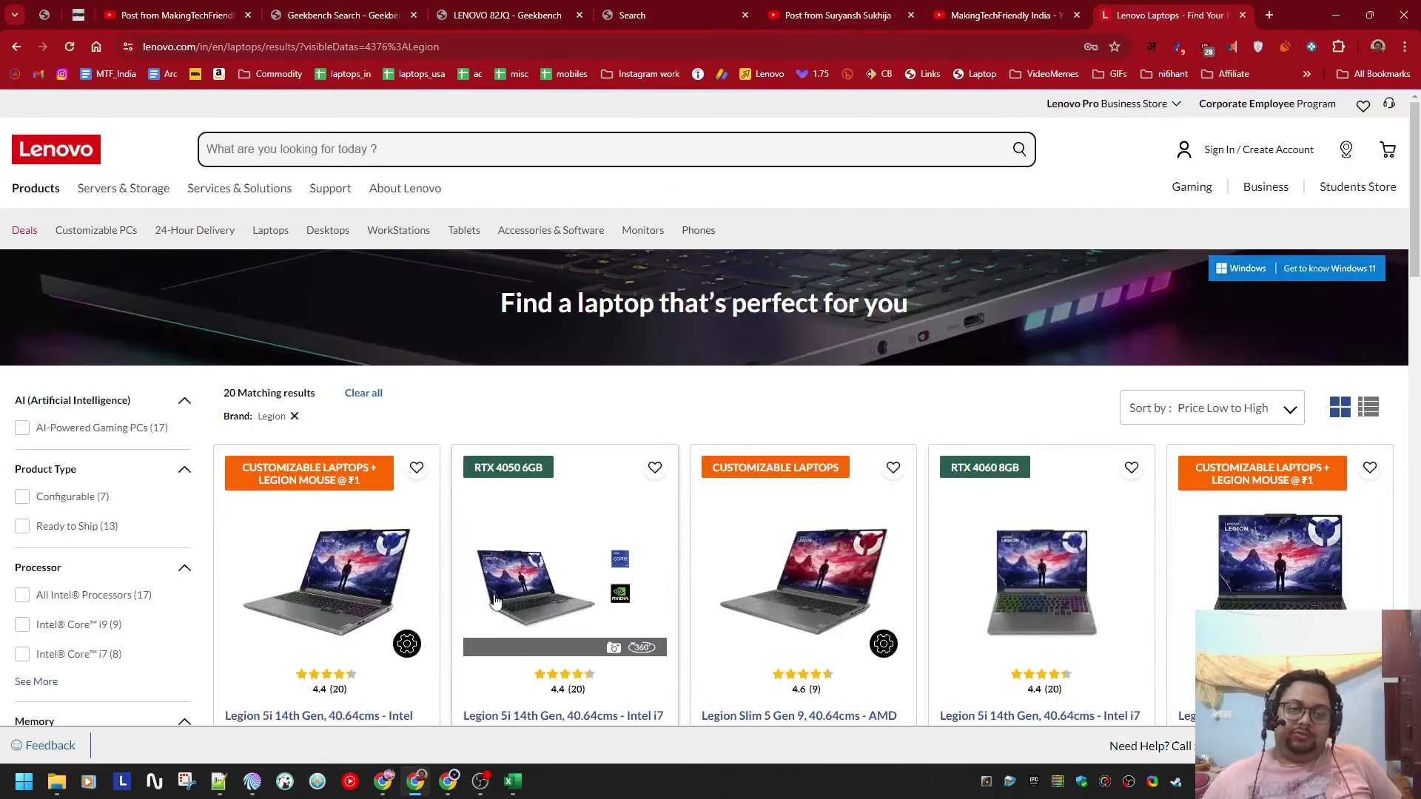
Step: Switch to the Chrome window with the benchmark screenshots and examine the RTX 3060 FurMark stress test image up close
click(388, 783)
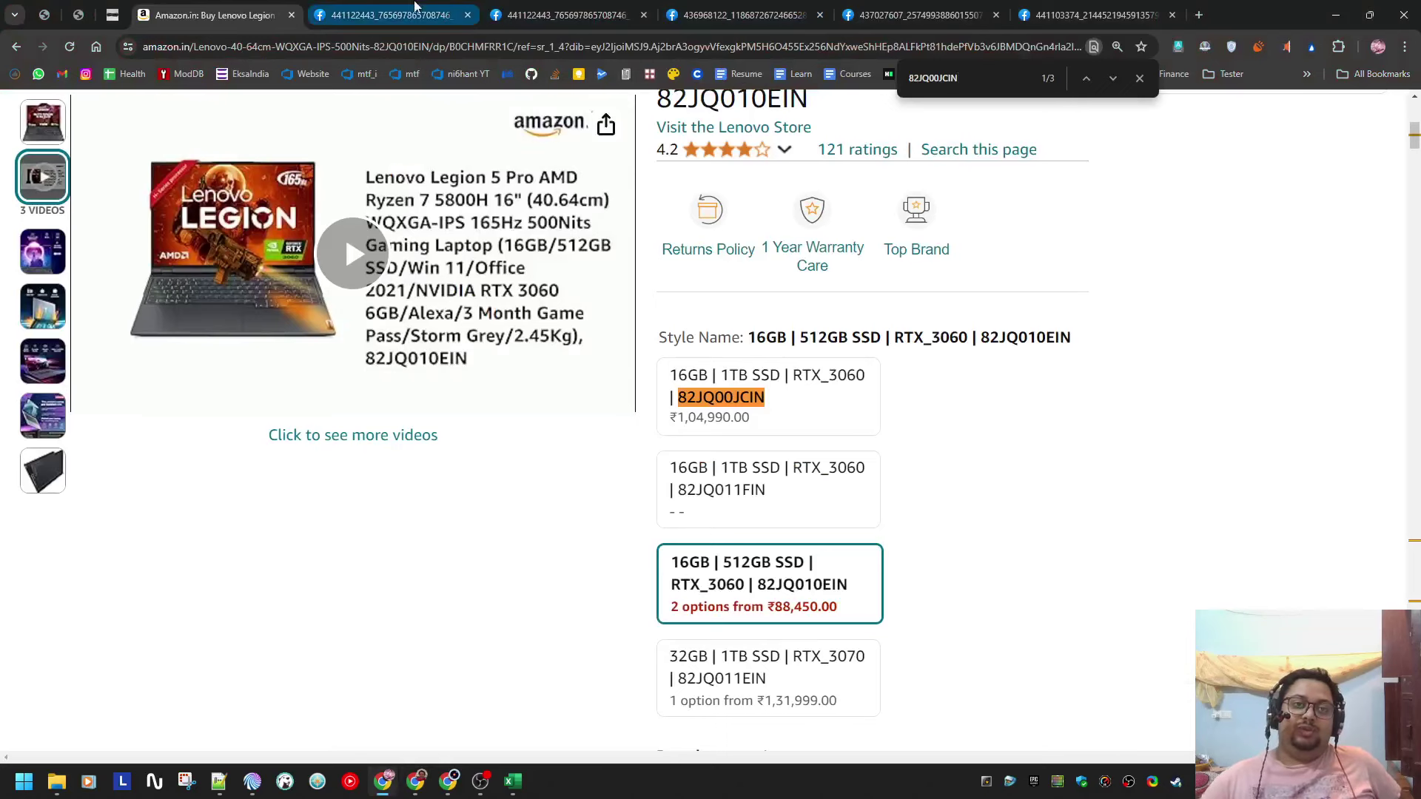
click(354, 12)
click(555, 12)
click(746, 9)
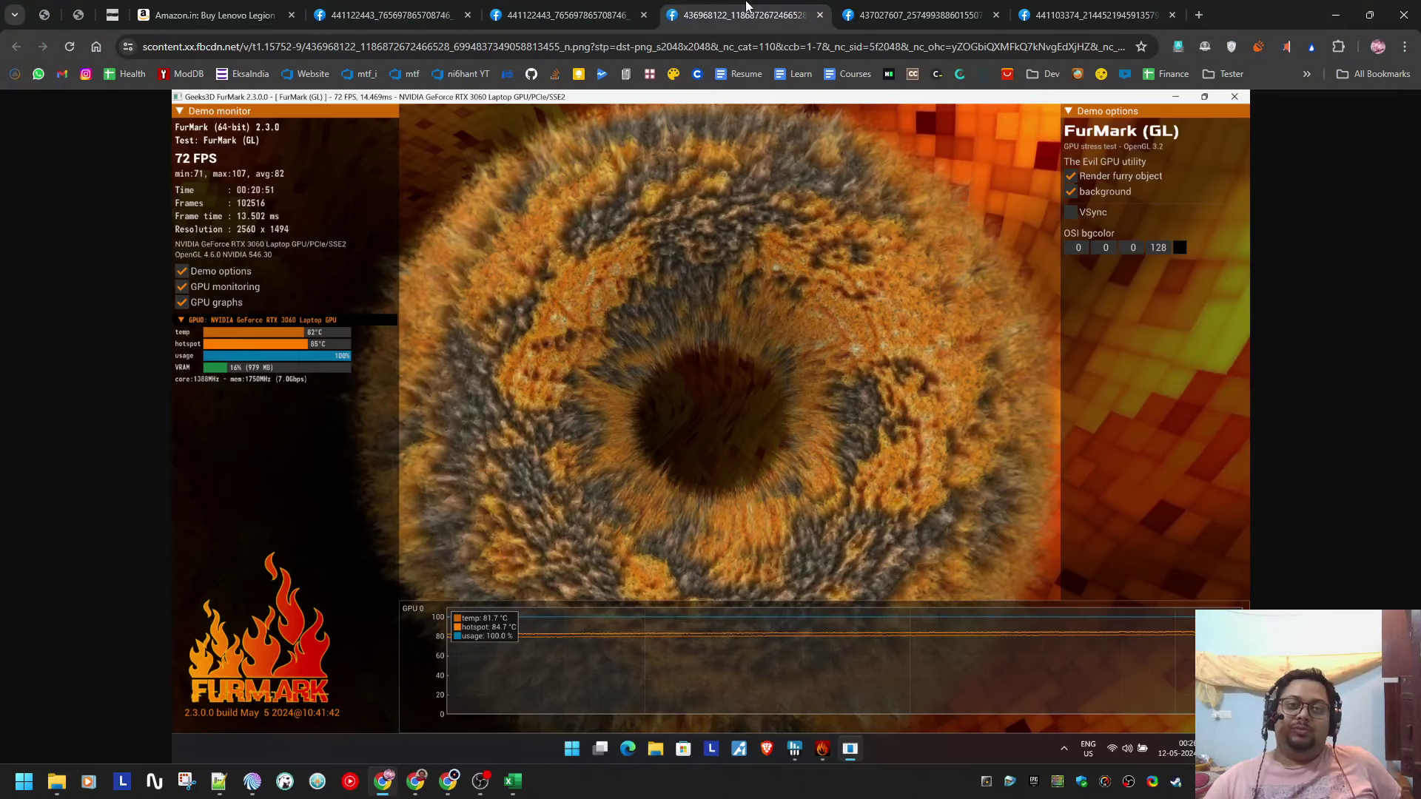
click(267, 312)
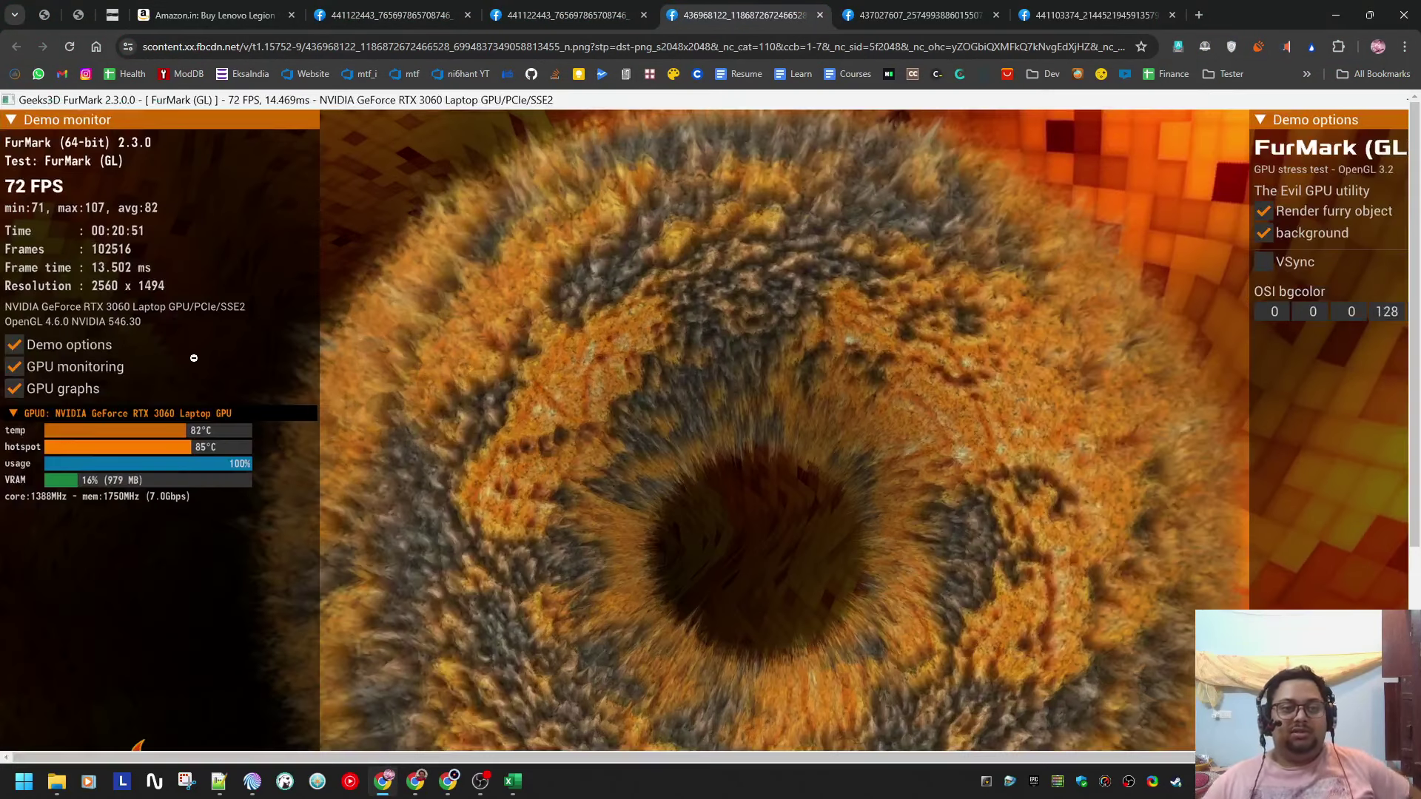
click(237, 446)
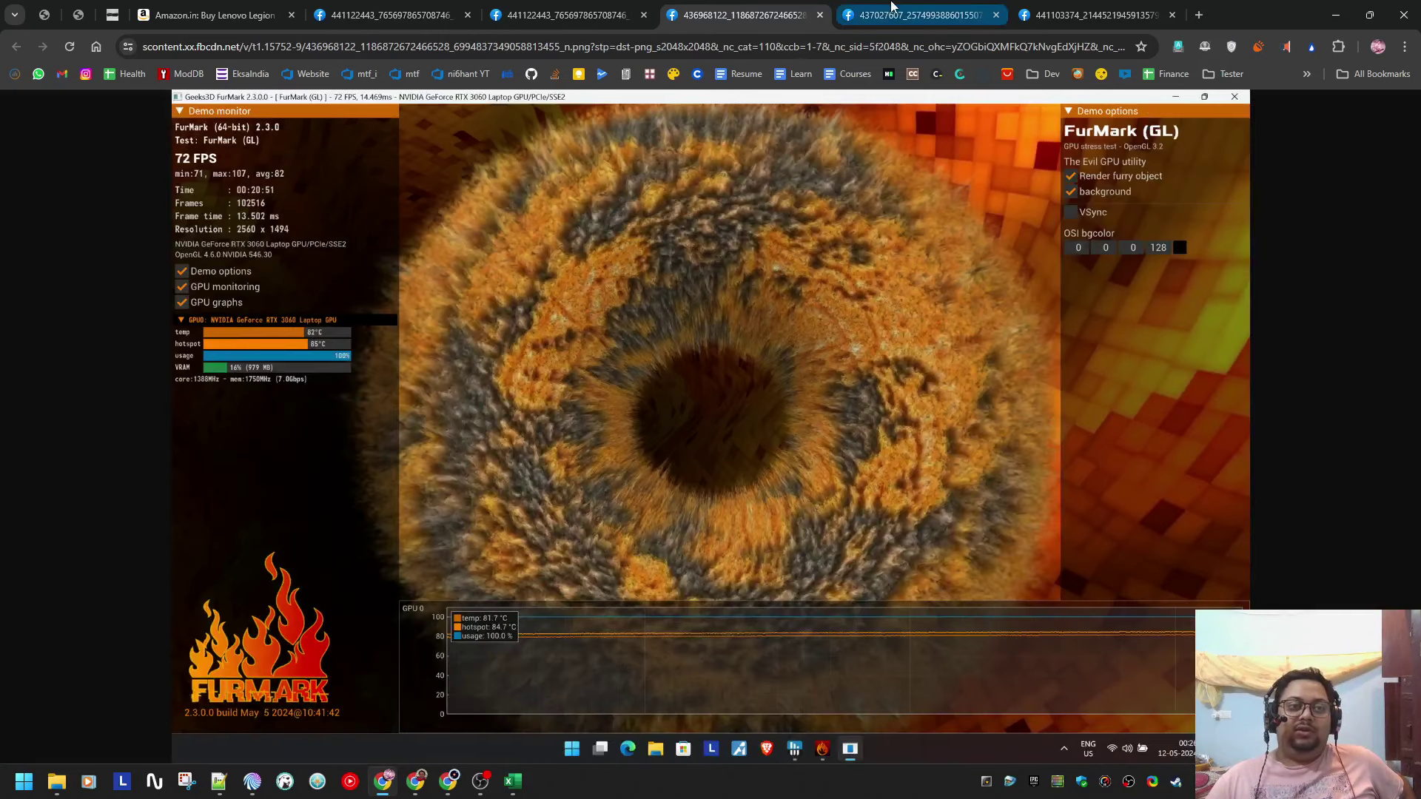